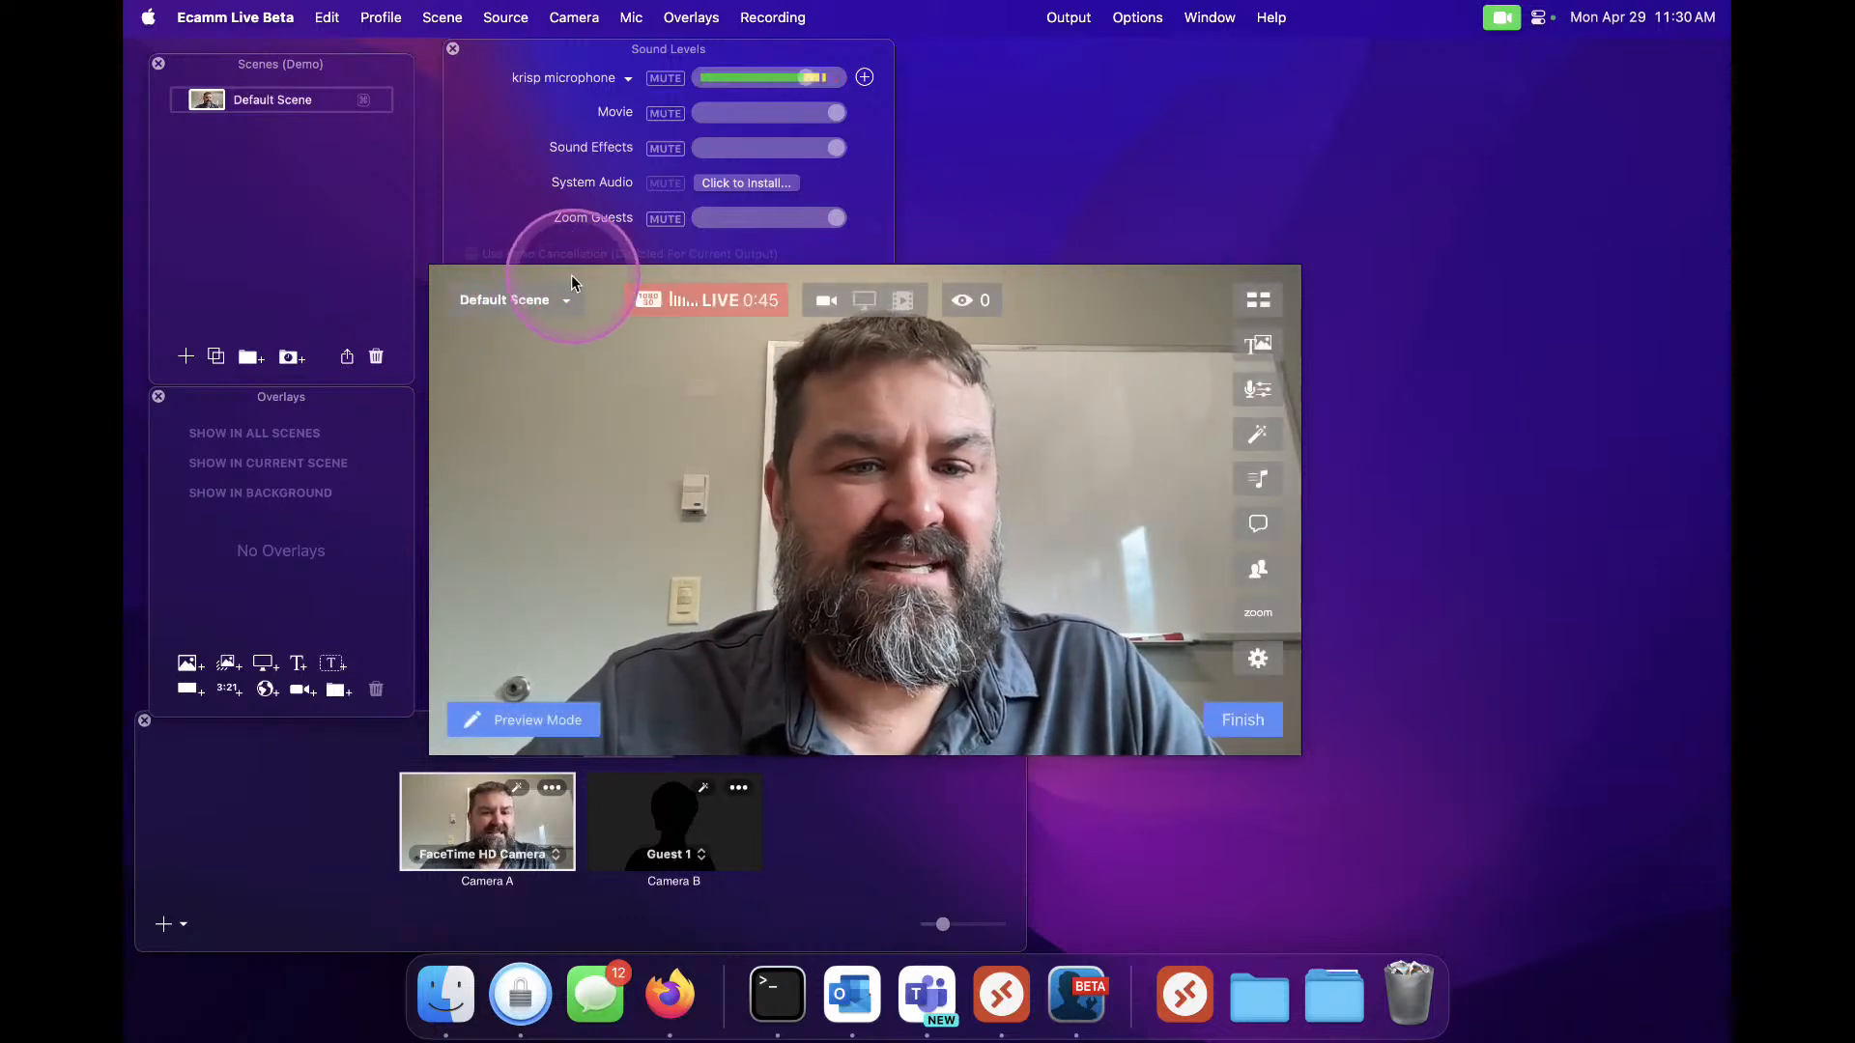
Reposition the preview window and the sound levels panel on the desktop
left_click_drag(569, 282, 618, 233)
left_click_drag(507, 147, 496, 102)
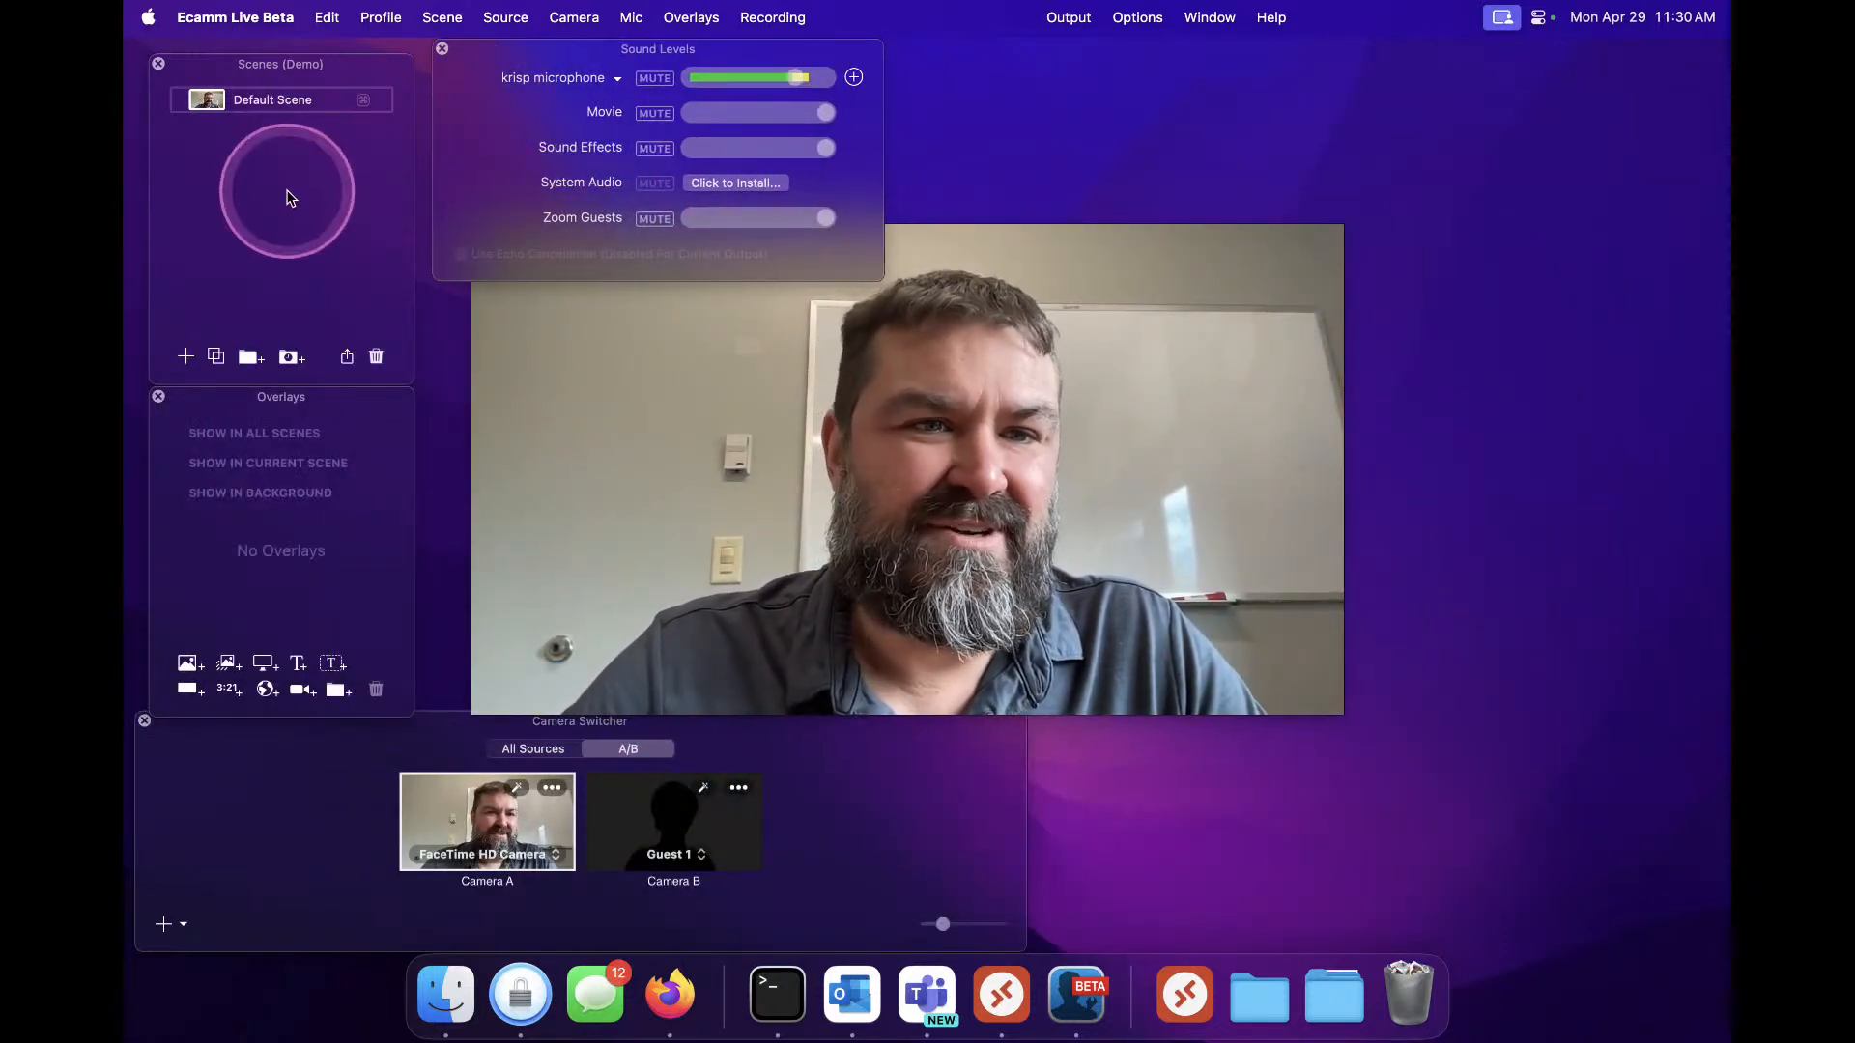
left_click(592, 541)
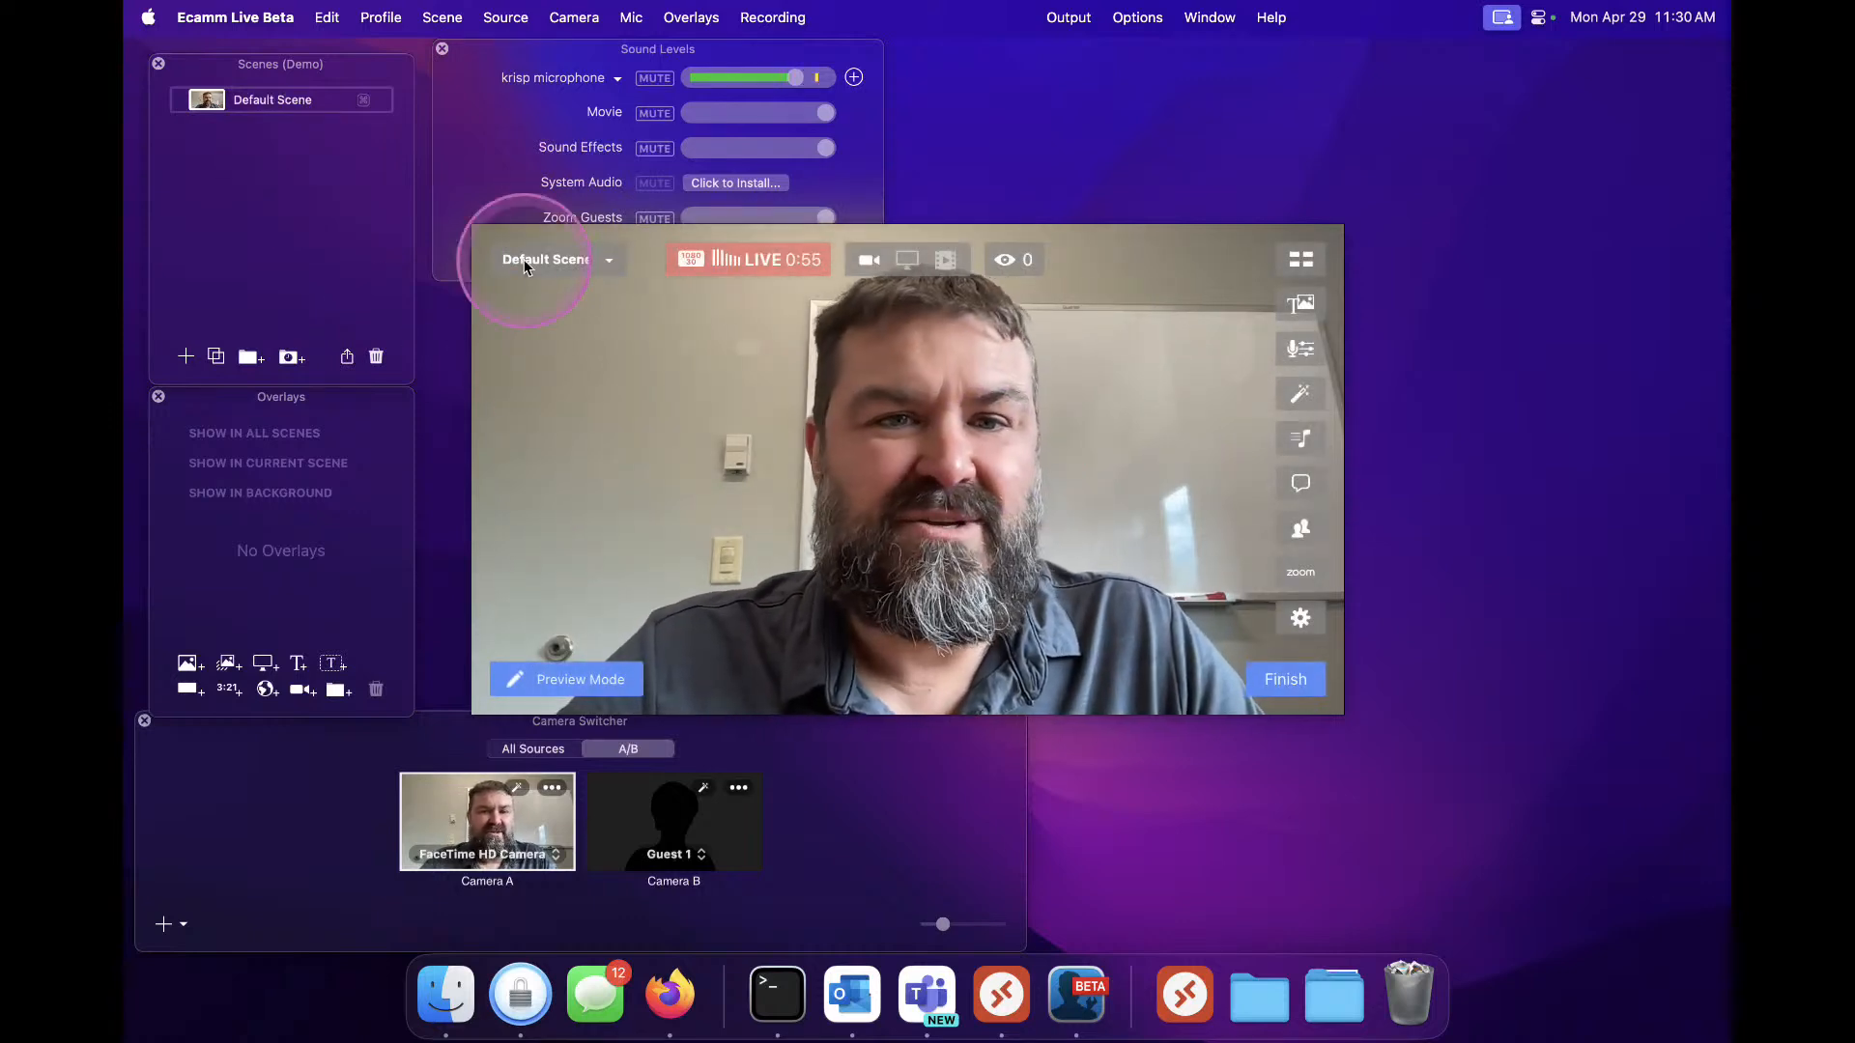
Close the sound levels, scenes, overlays and camera switcher panels to leave only the preview
left_click(442, 49)
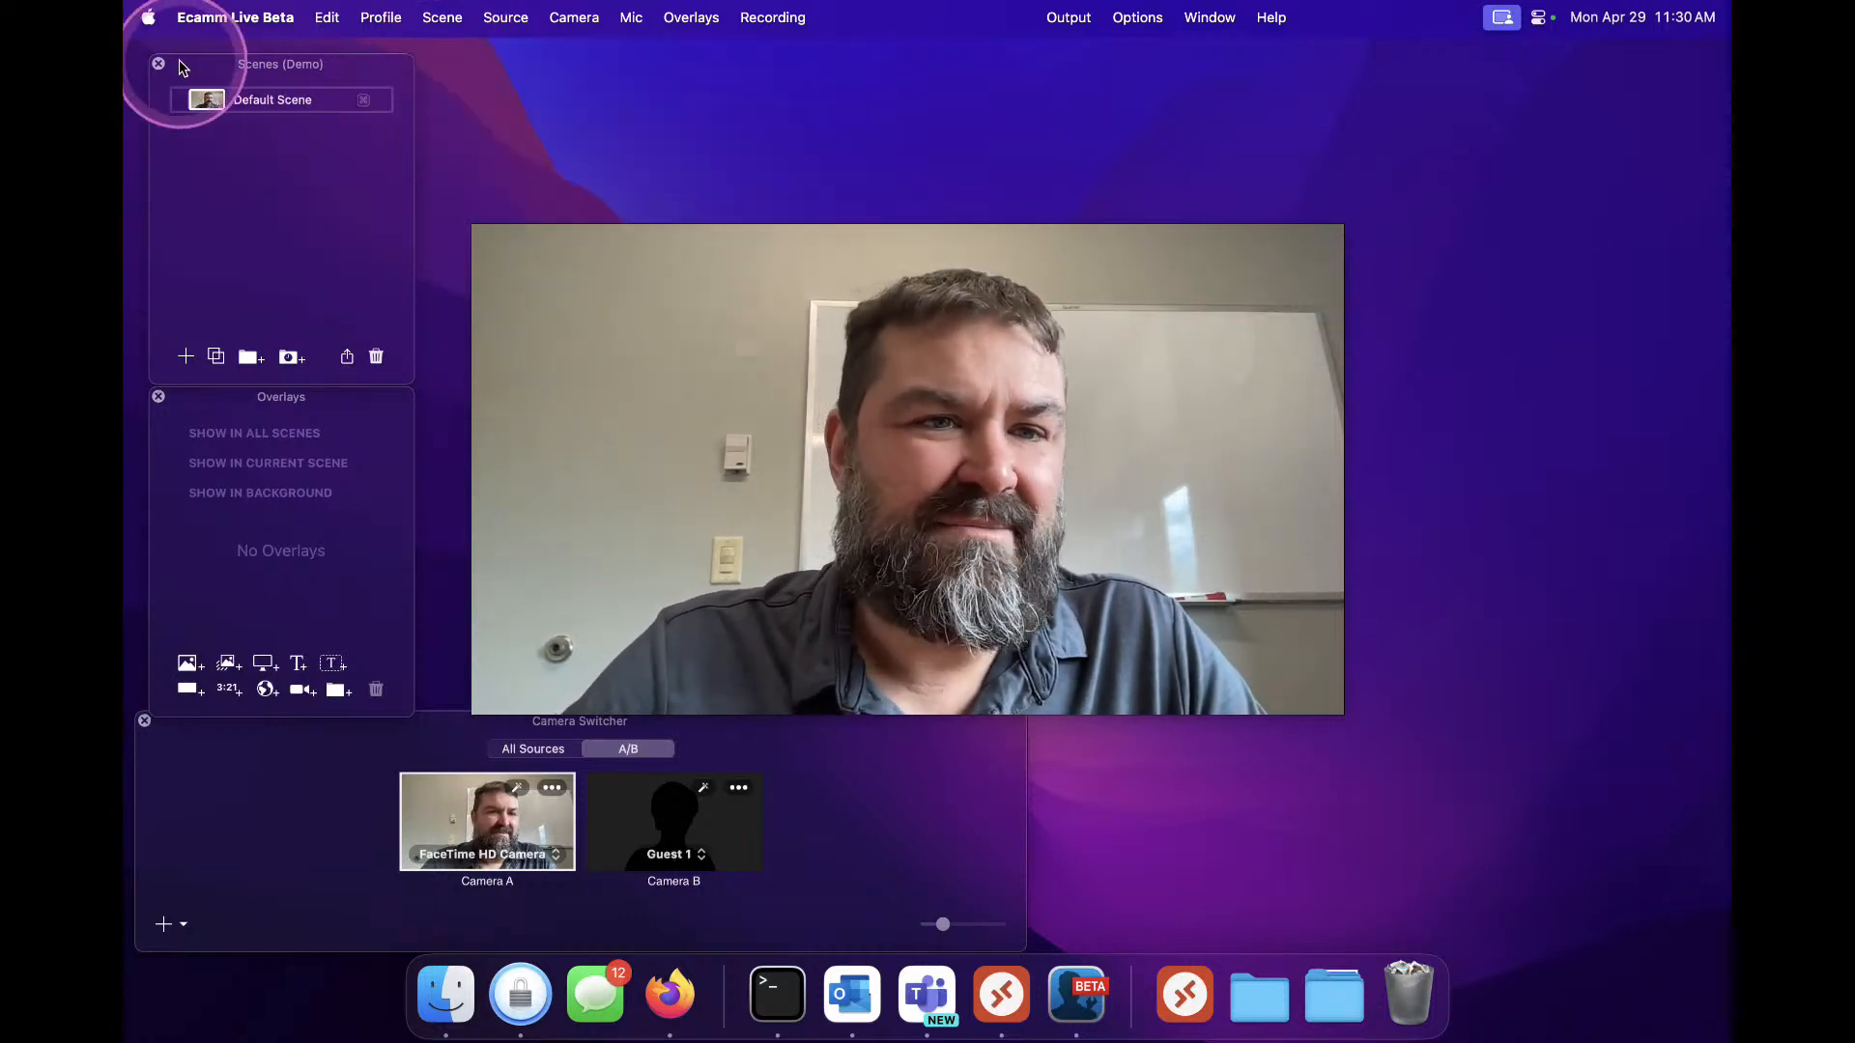
left_click(158, 397)
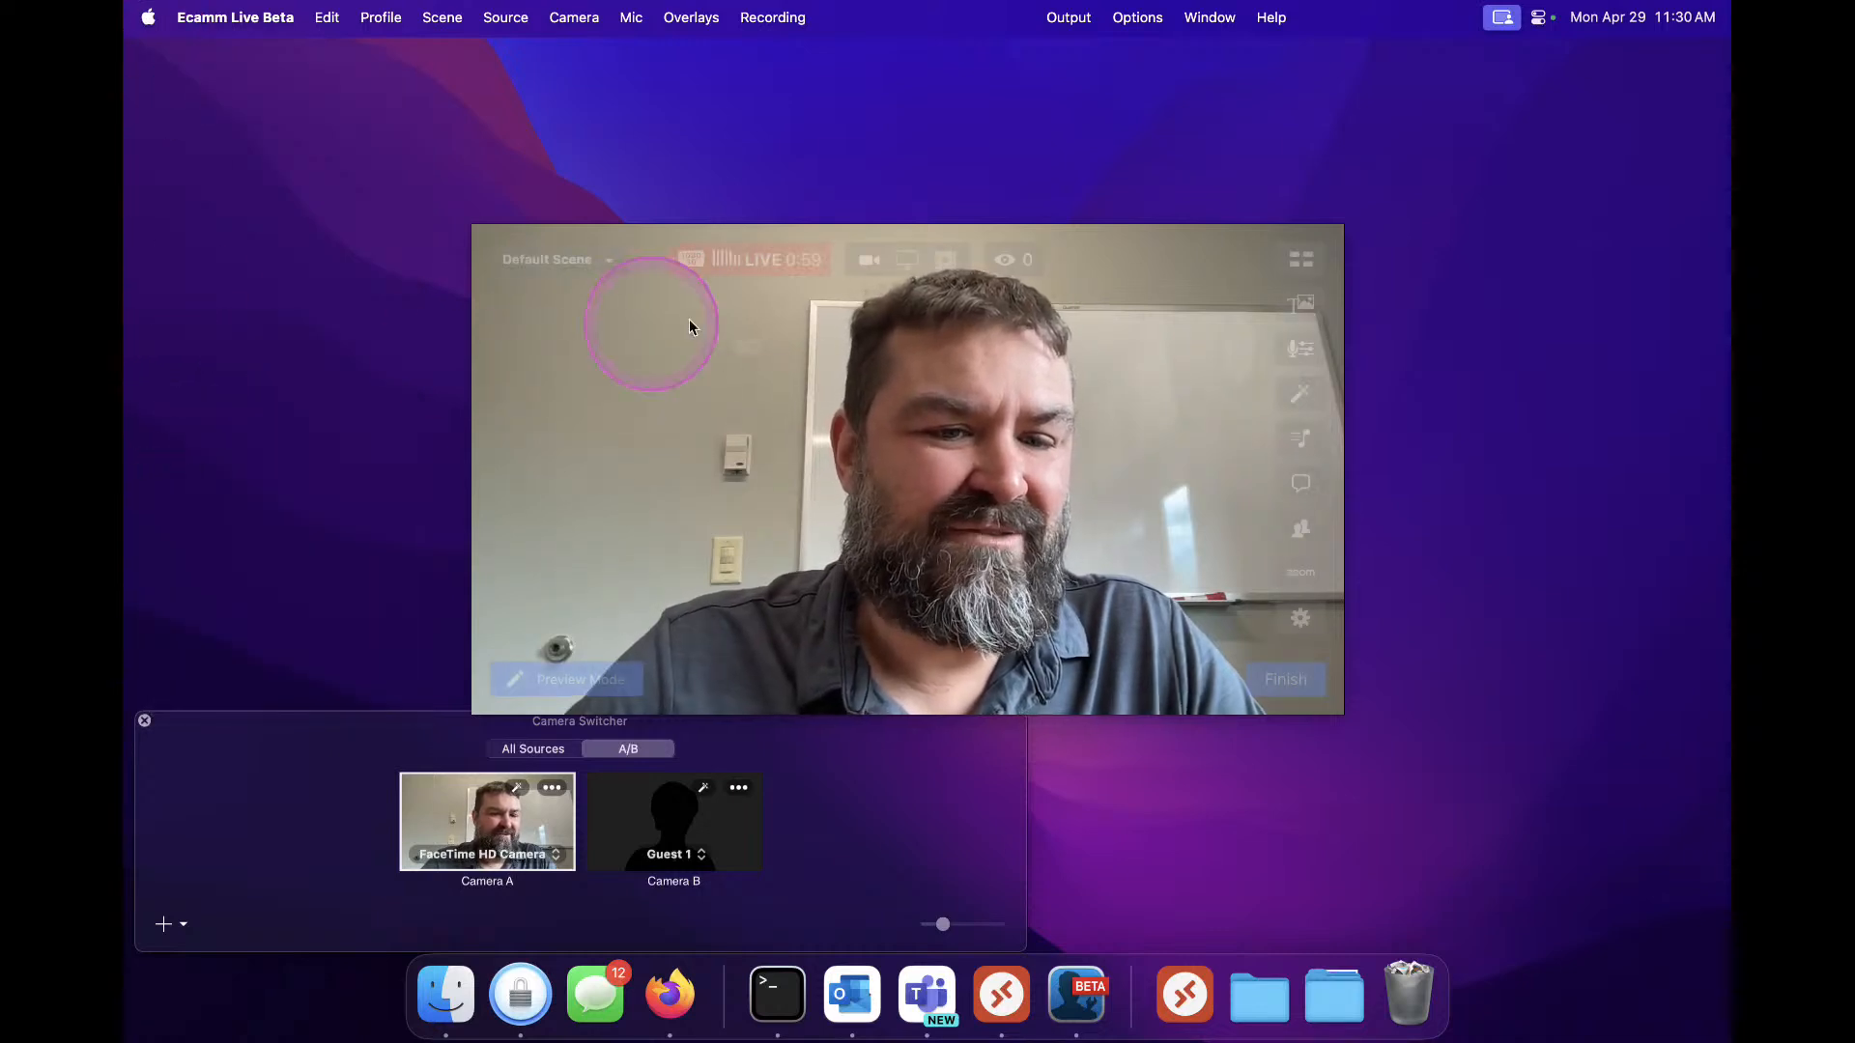
left_click(144, 720)
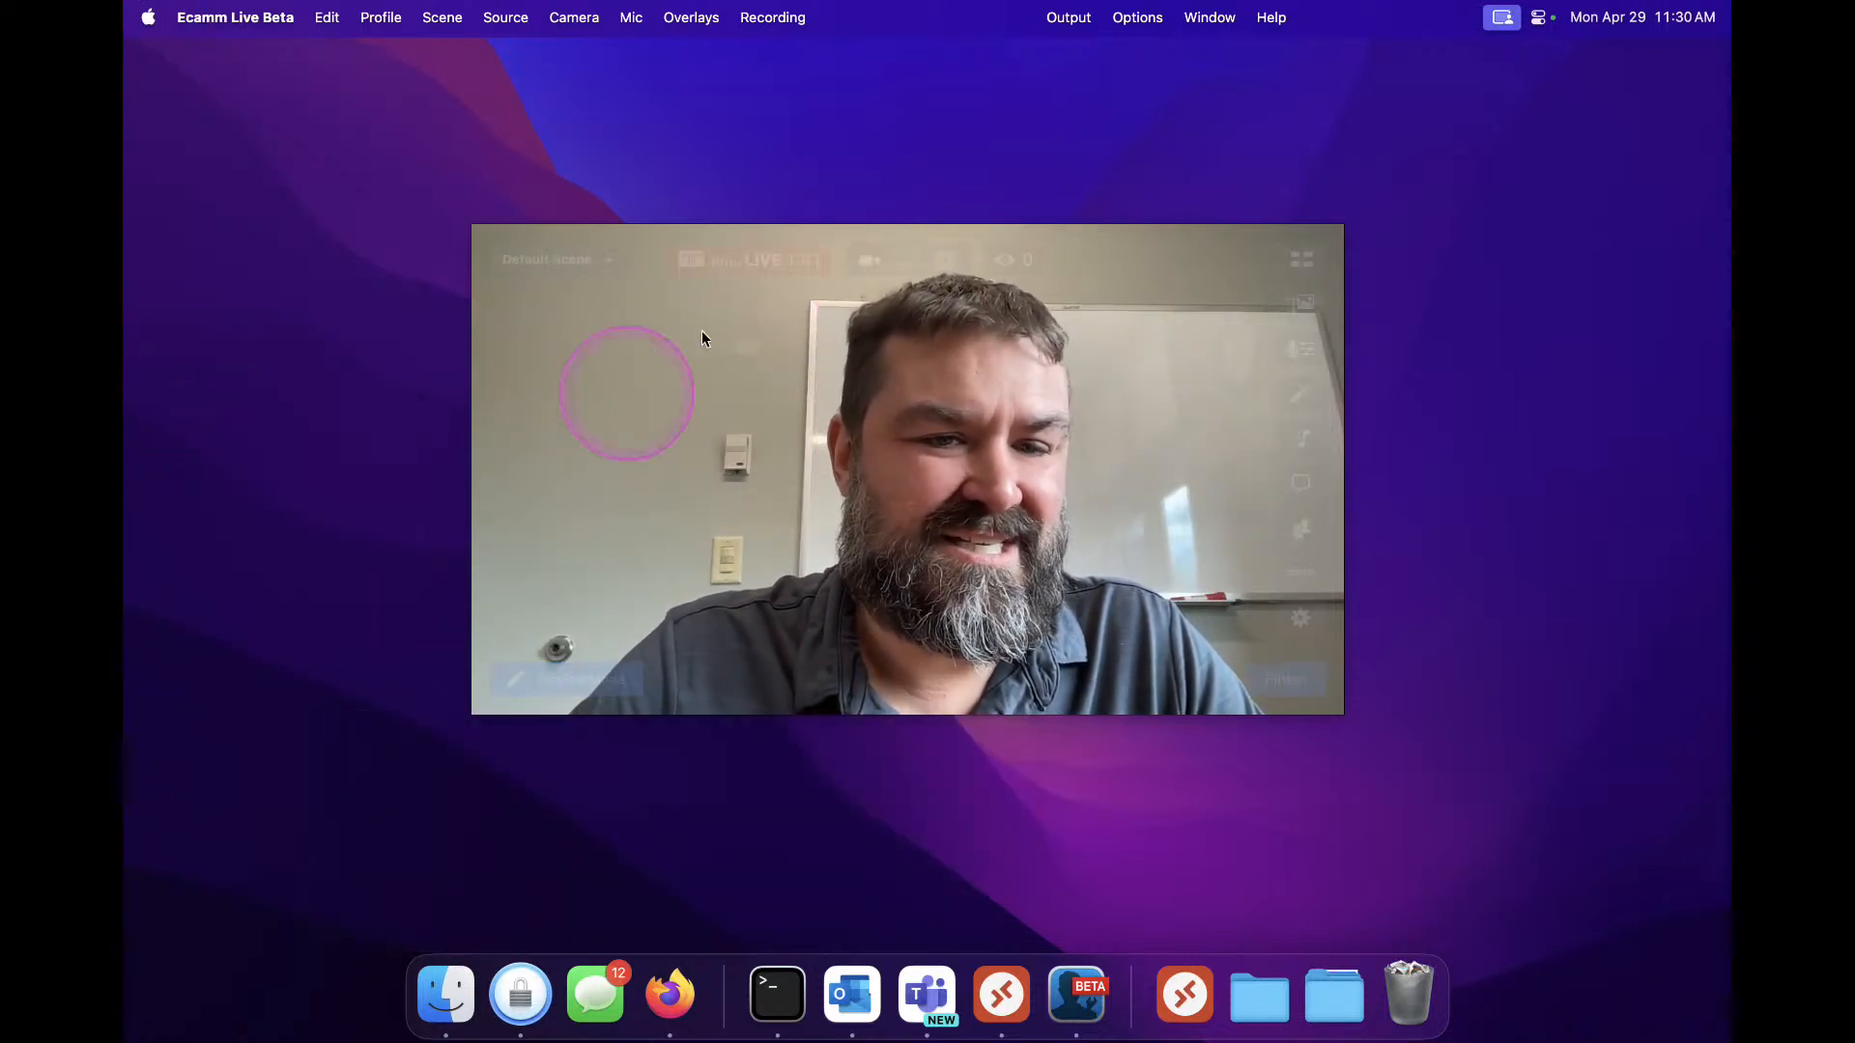
Look through the Profile and Scene menus to see the available profile options
left_click_drag(669, 351, 414, 260)
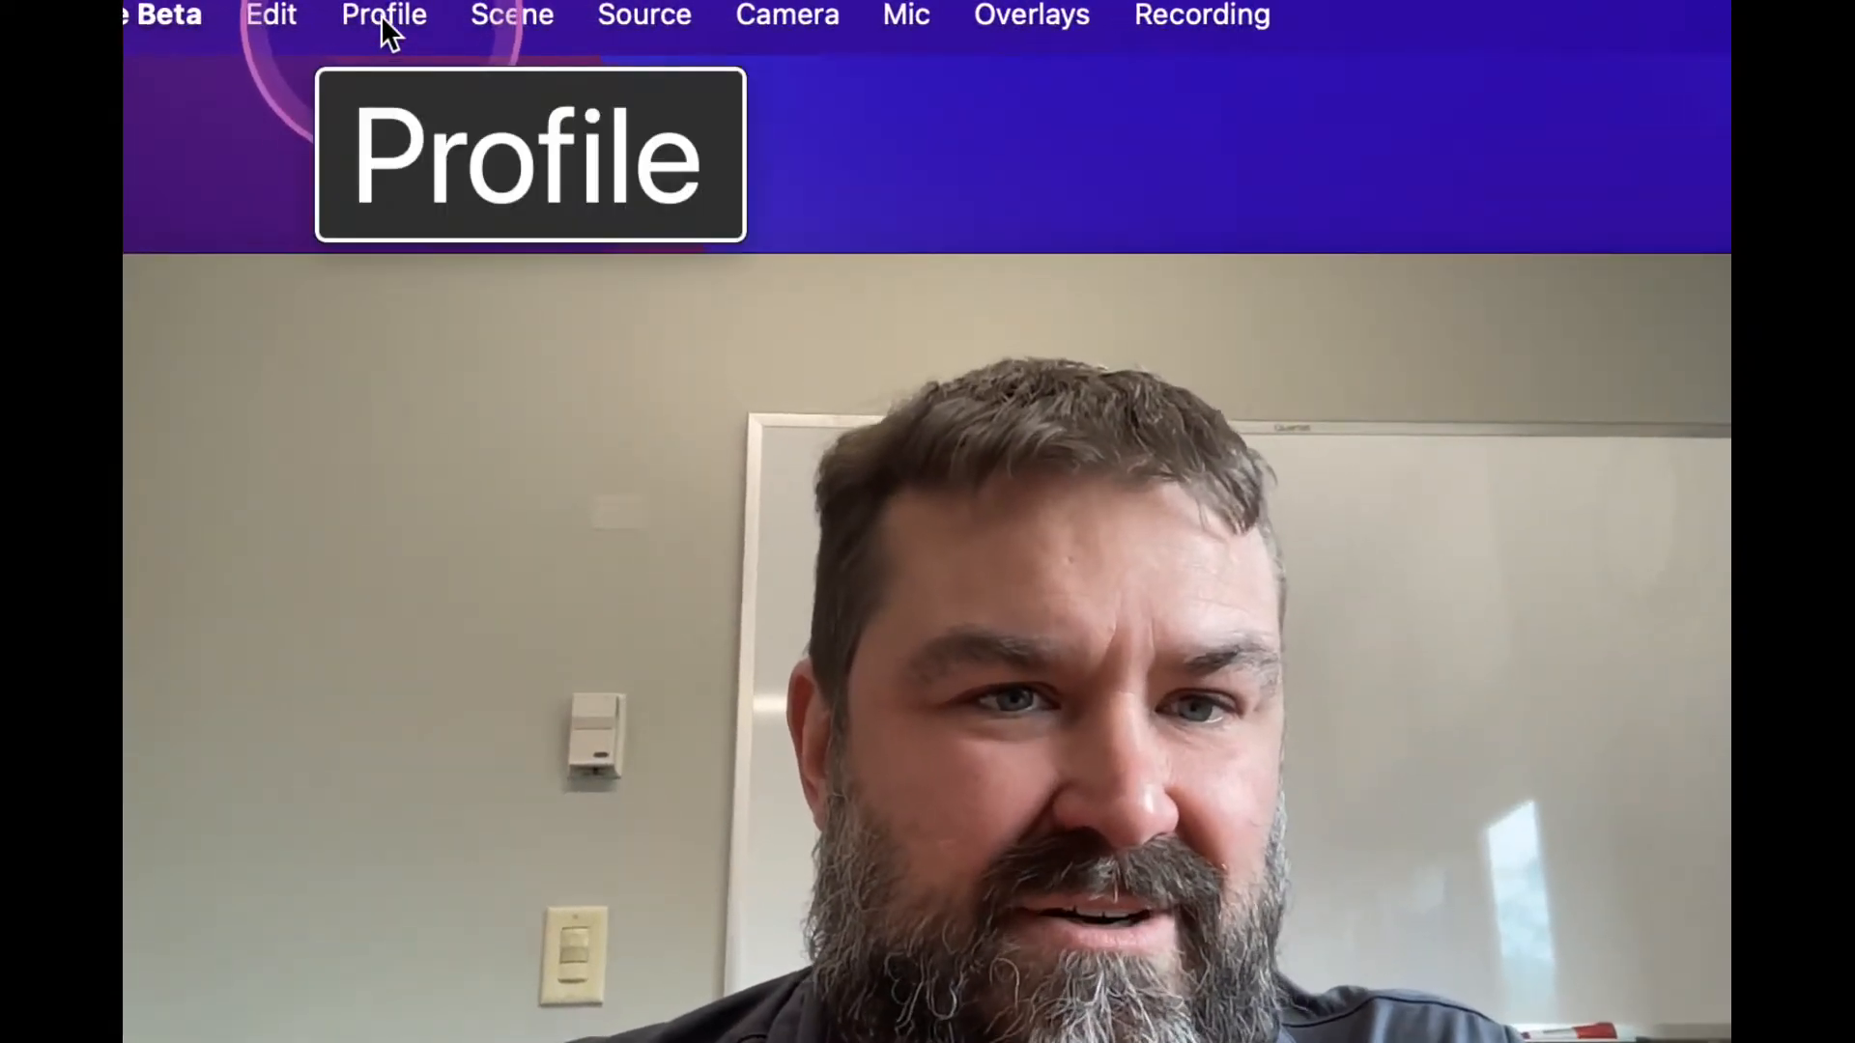
left_click(384, 20)
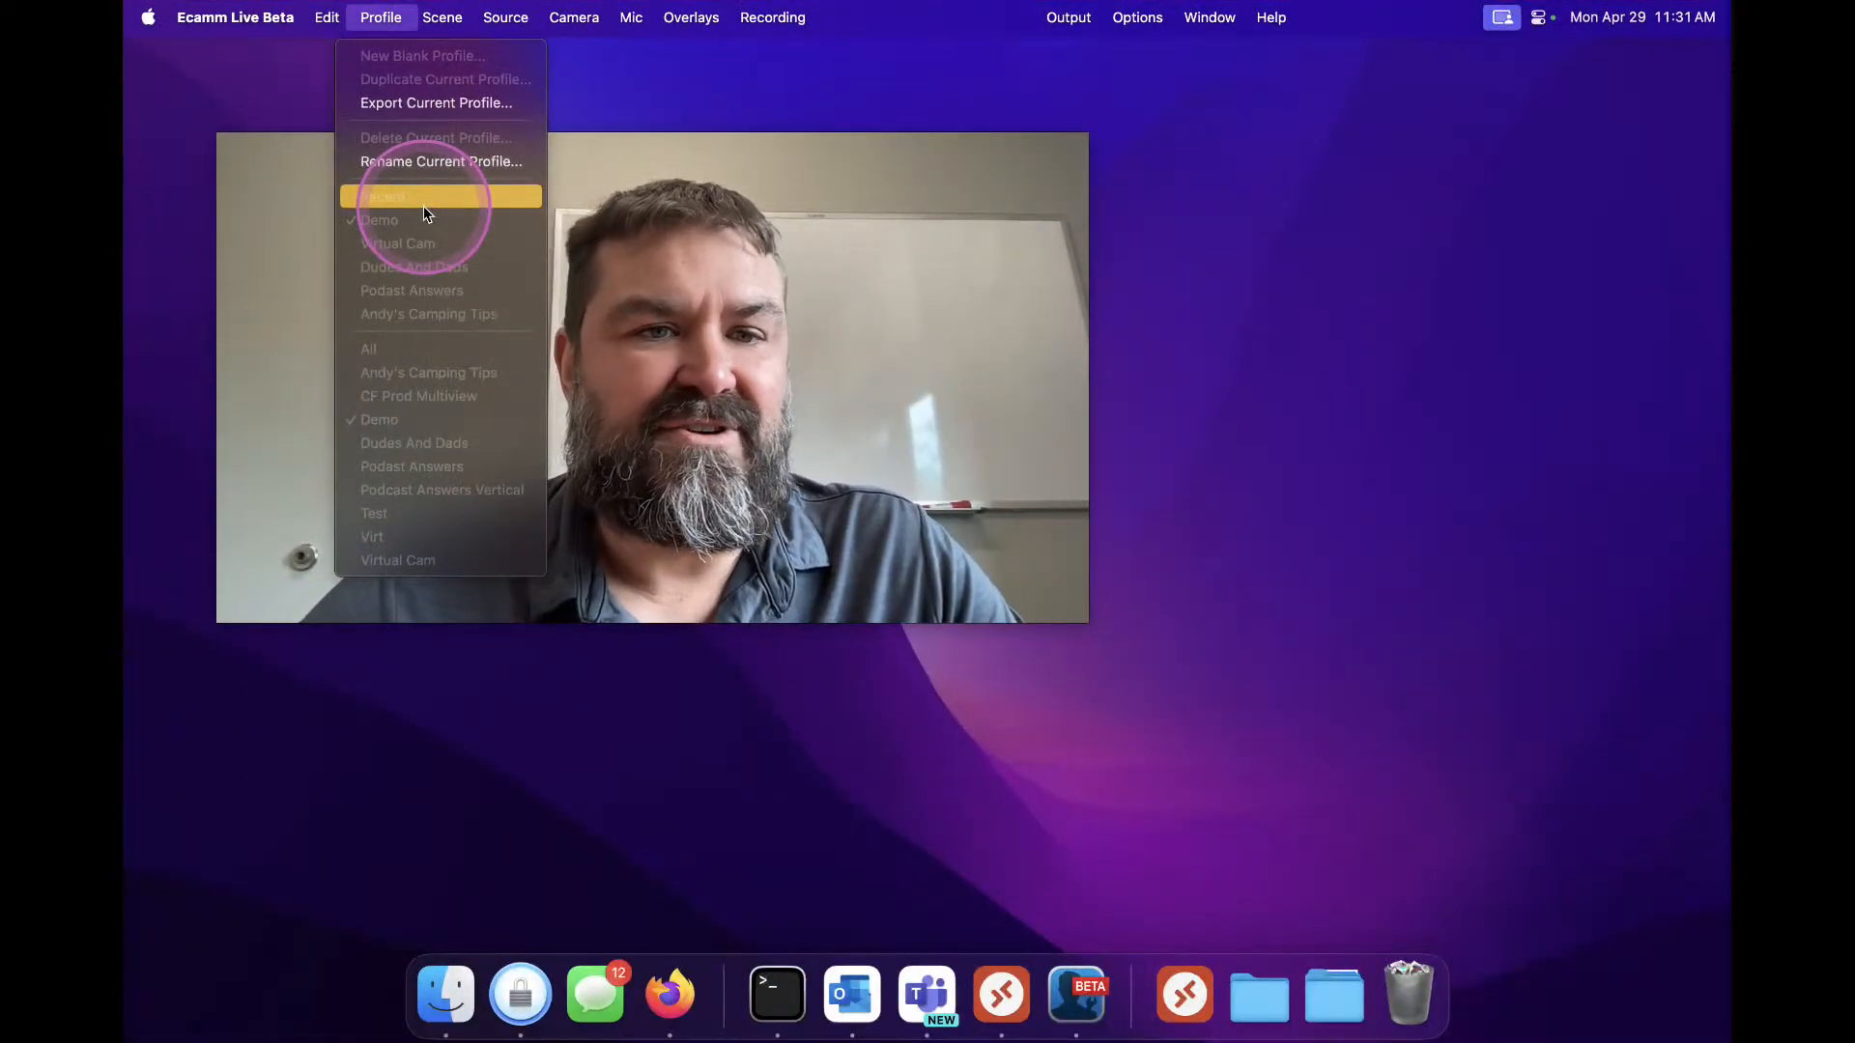
left_click(748, 100)
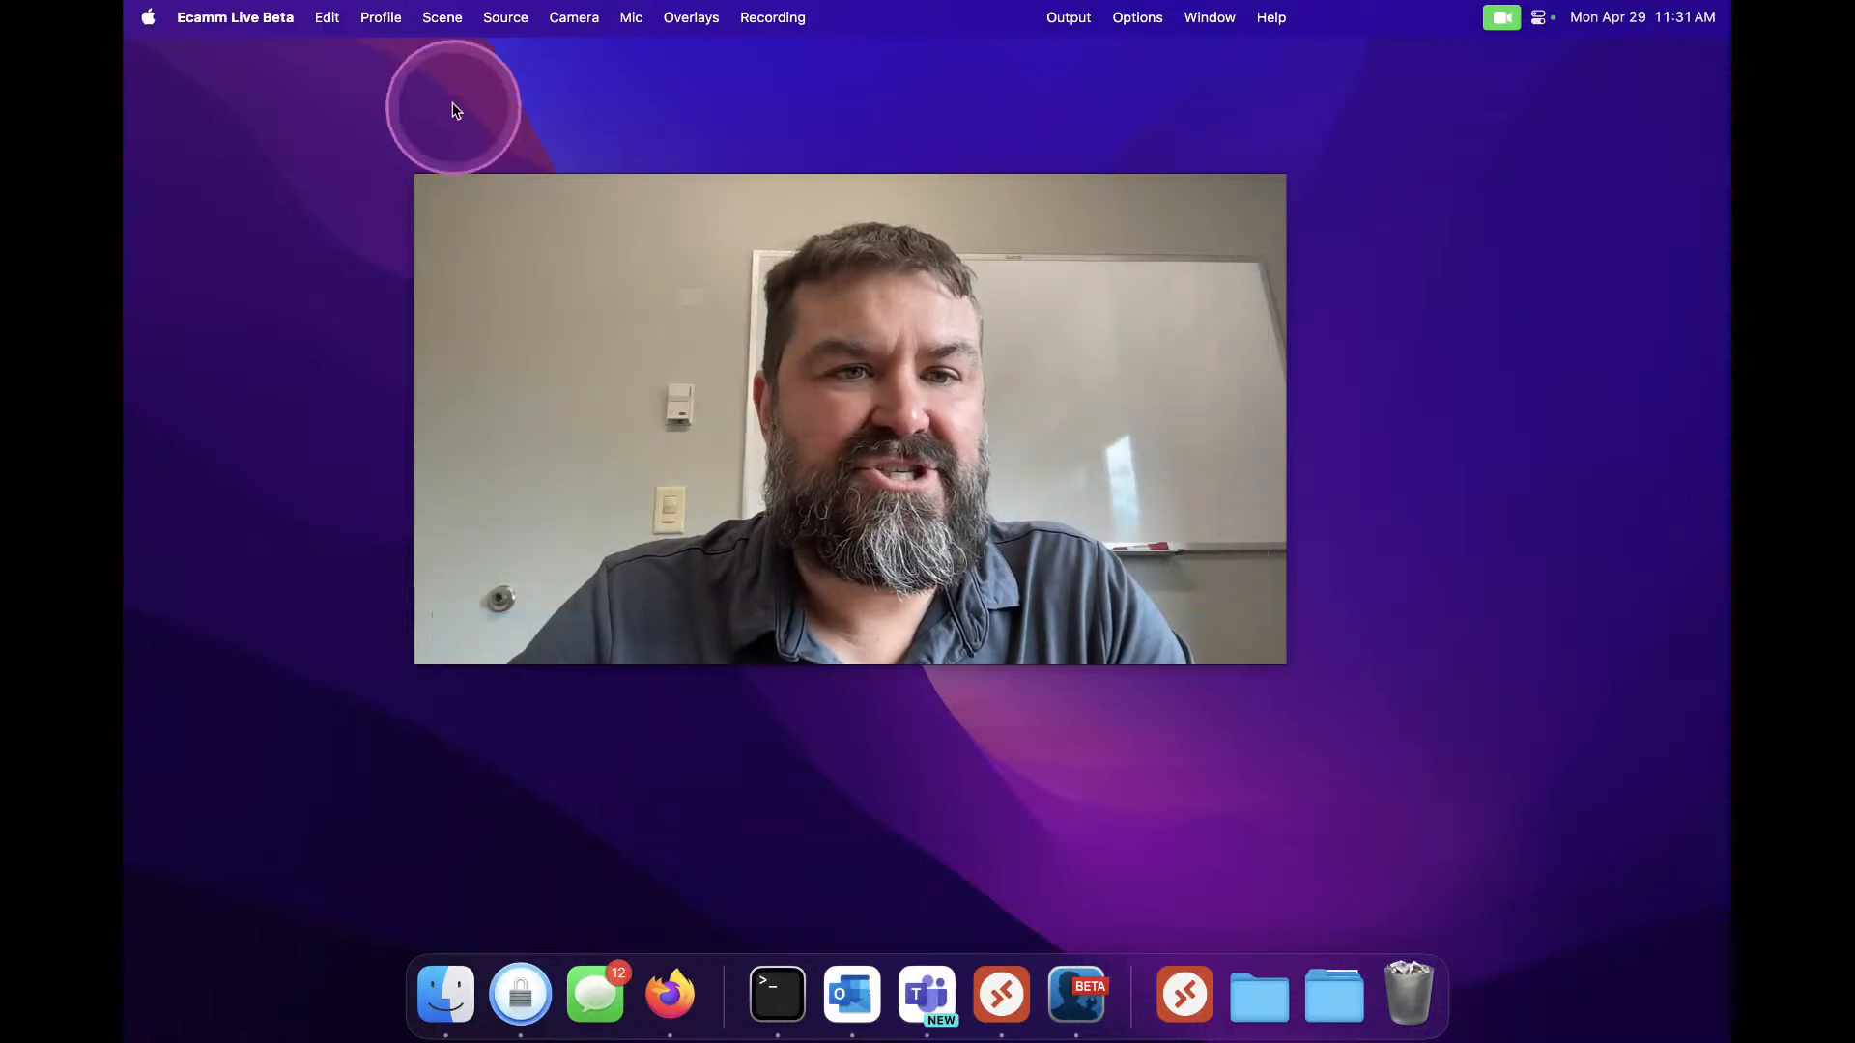
left_click(442, 17)
left_click(382, 18)
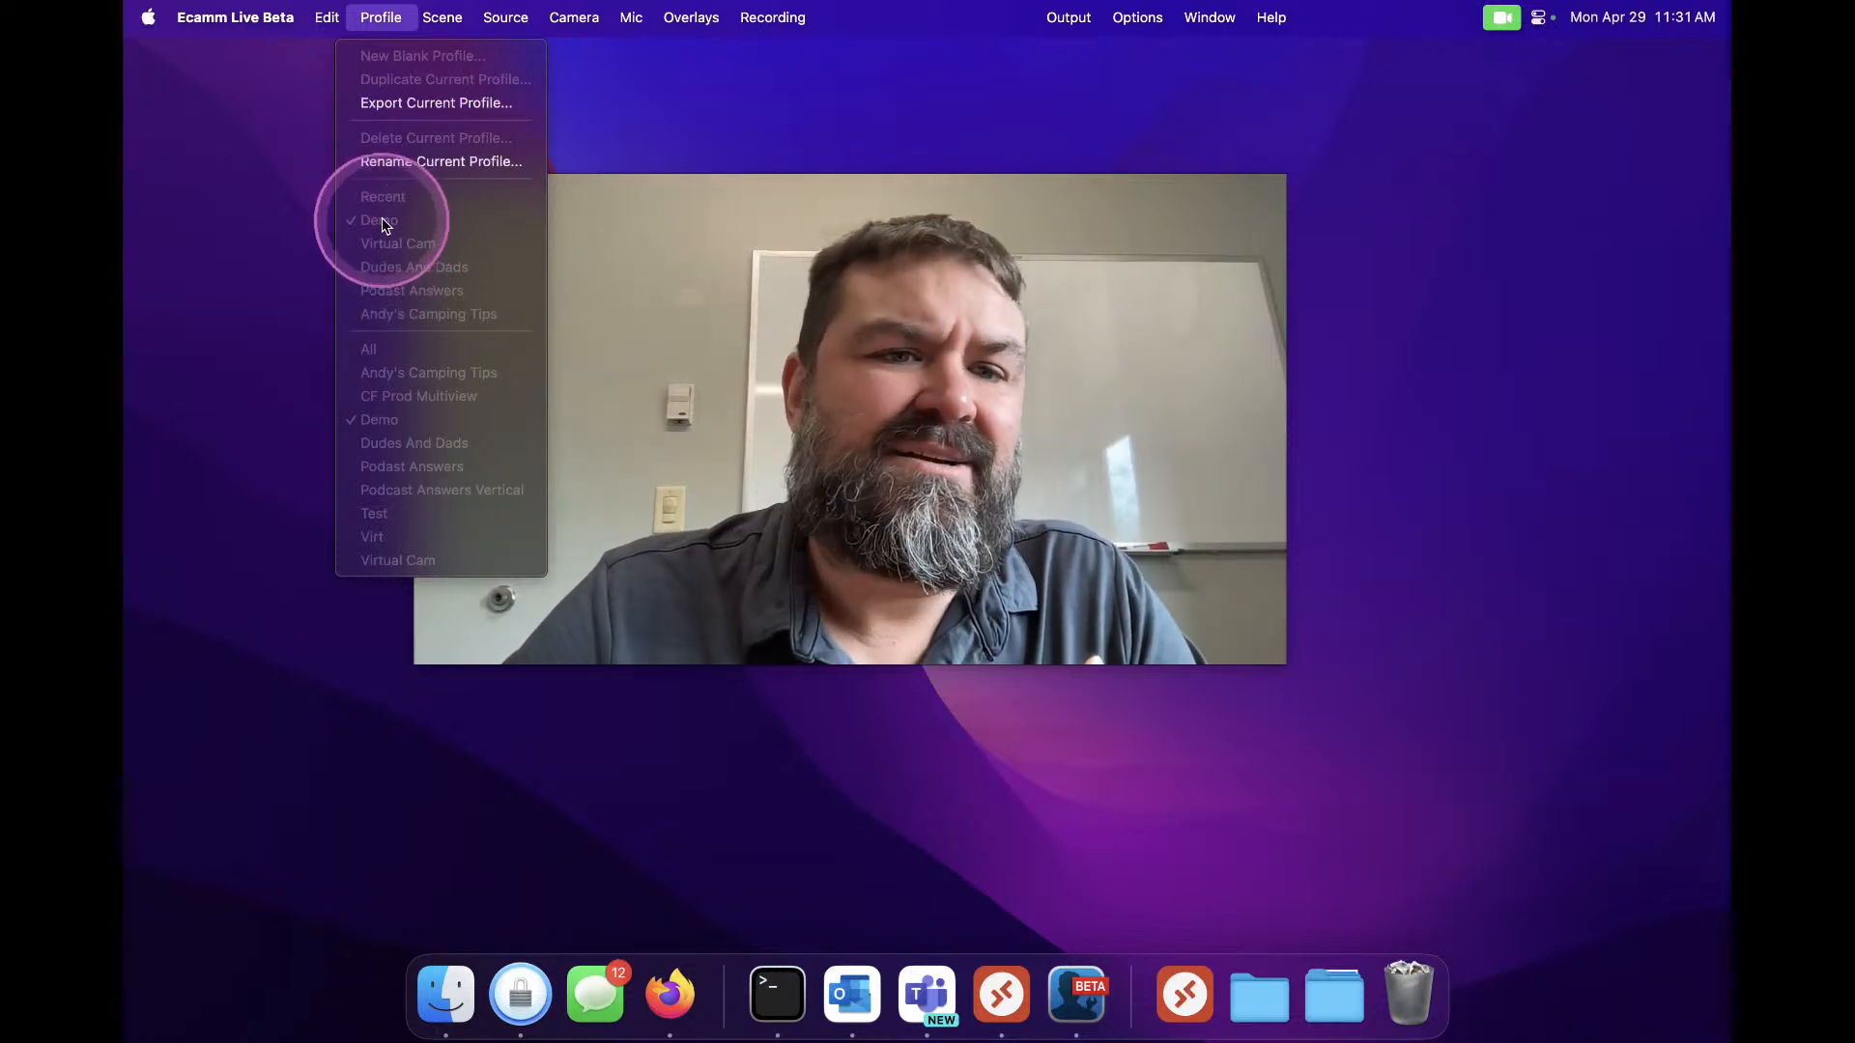
left_click(1204, 170)
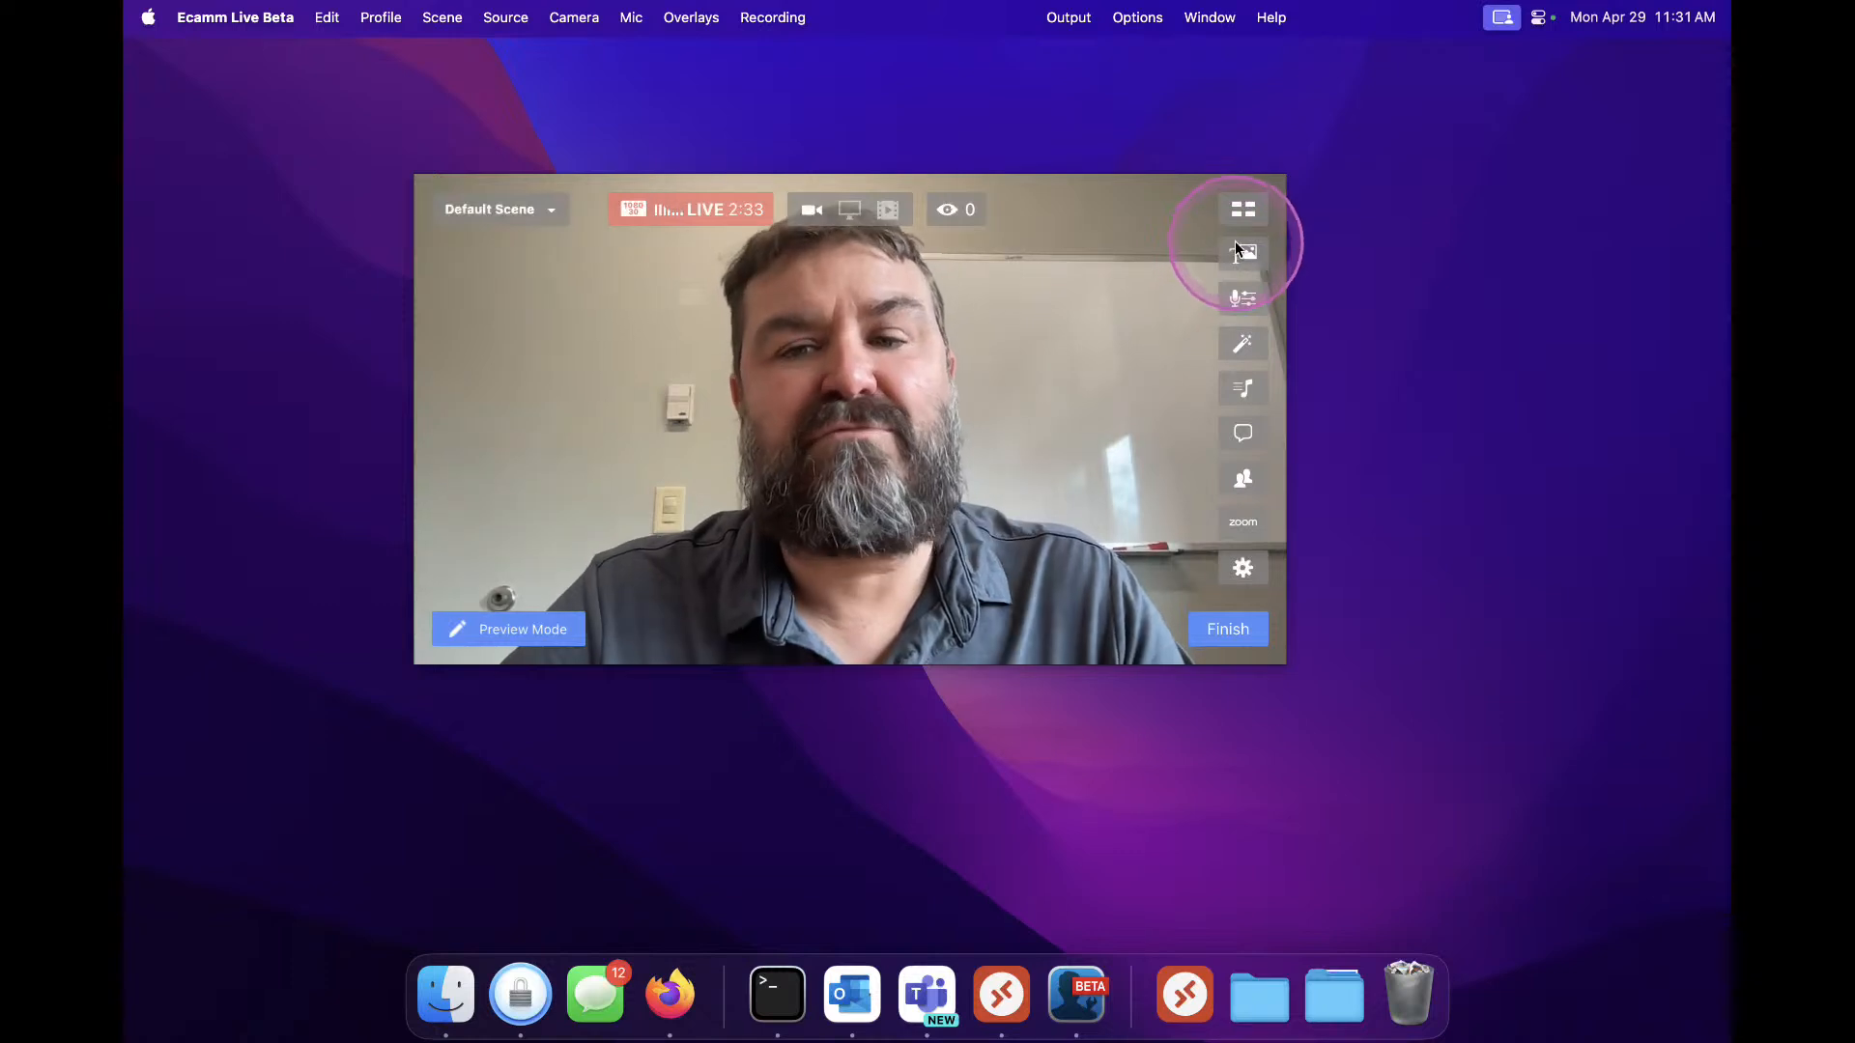
Open the Scenes panel and arrange it beside the preview window
left_click(547, 209)
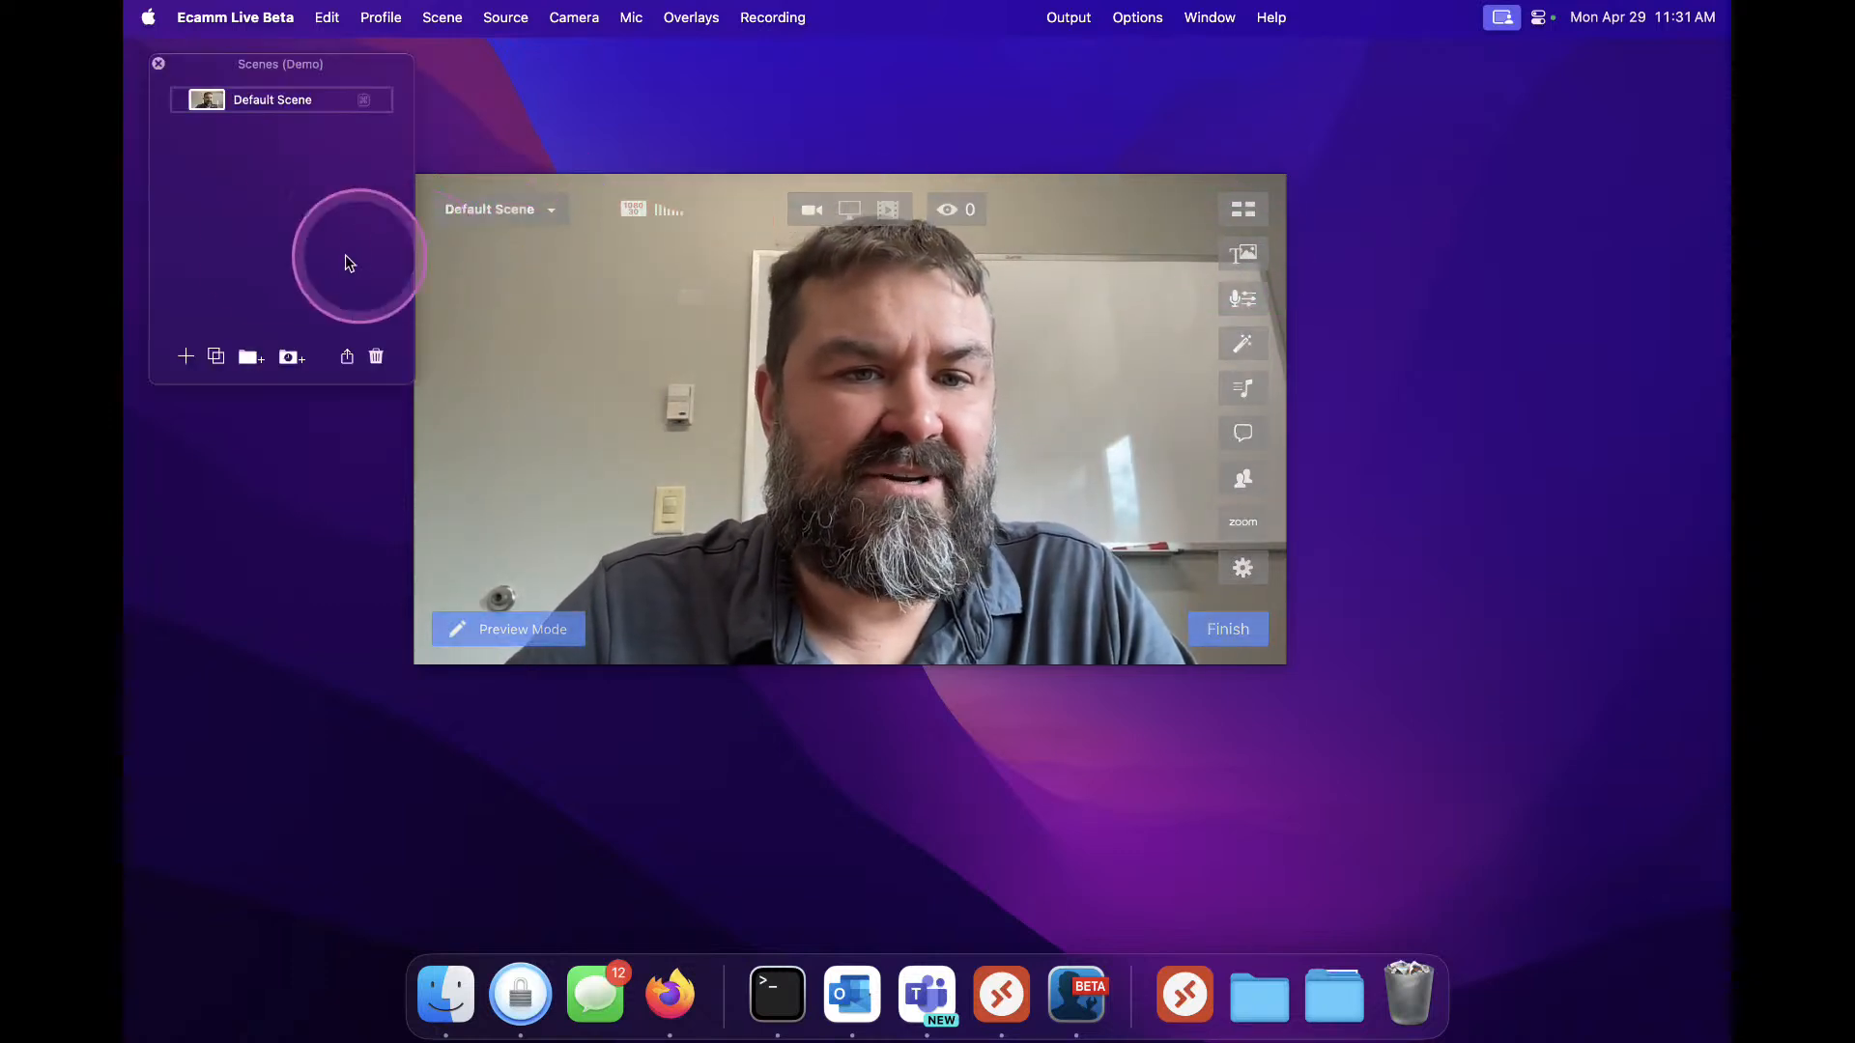
left_click_drag(222, 84, 231, 159)
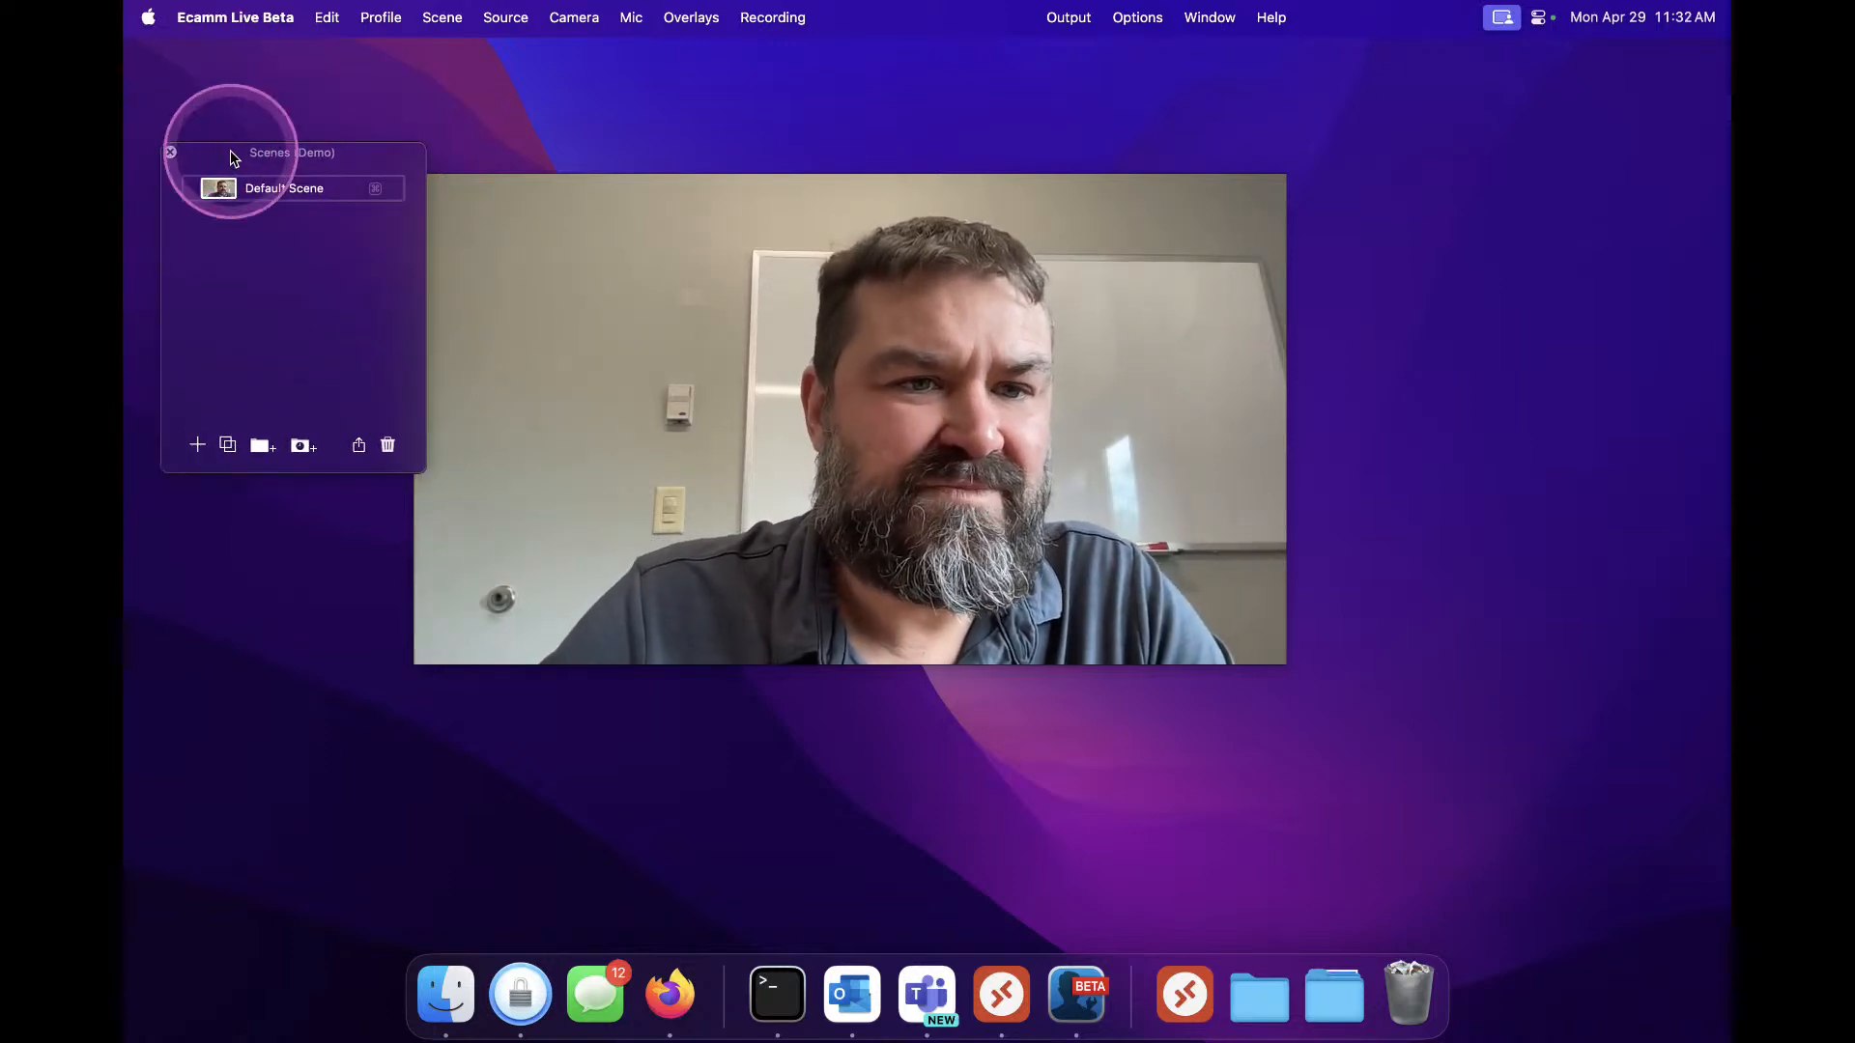
left_click_drag(562, 183, 854, 217)
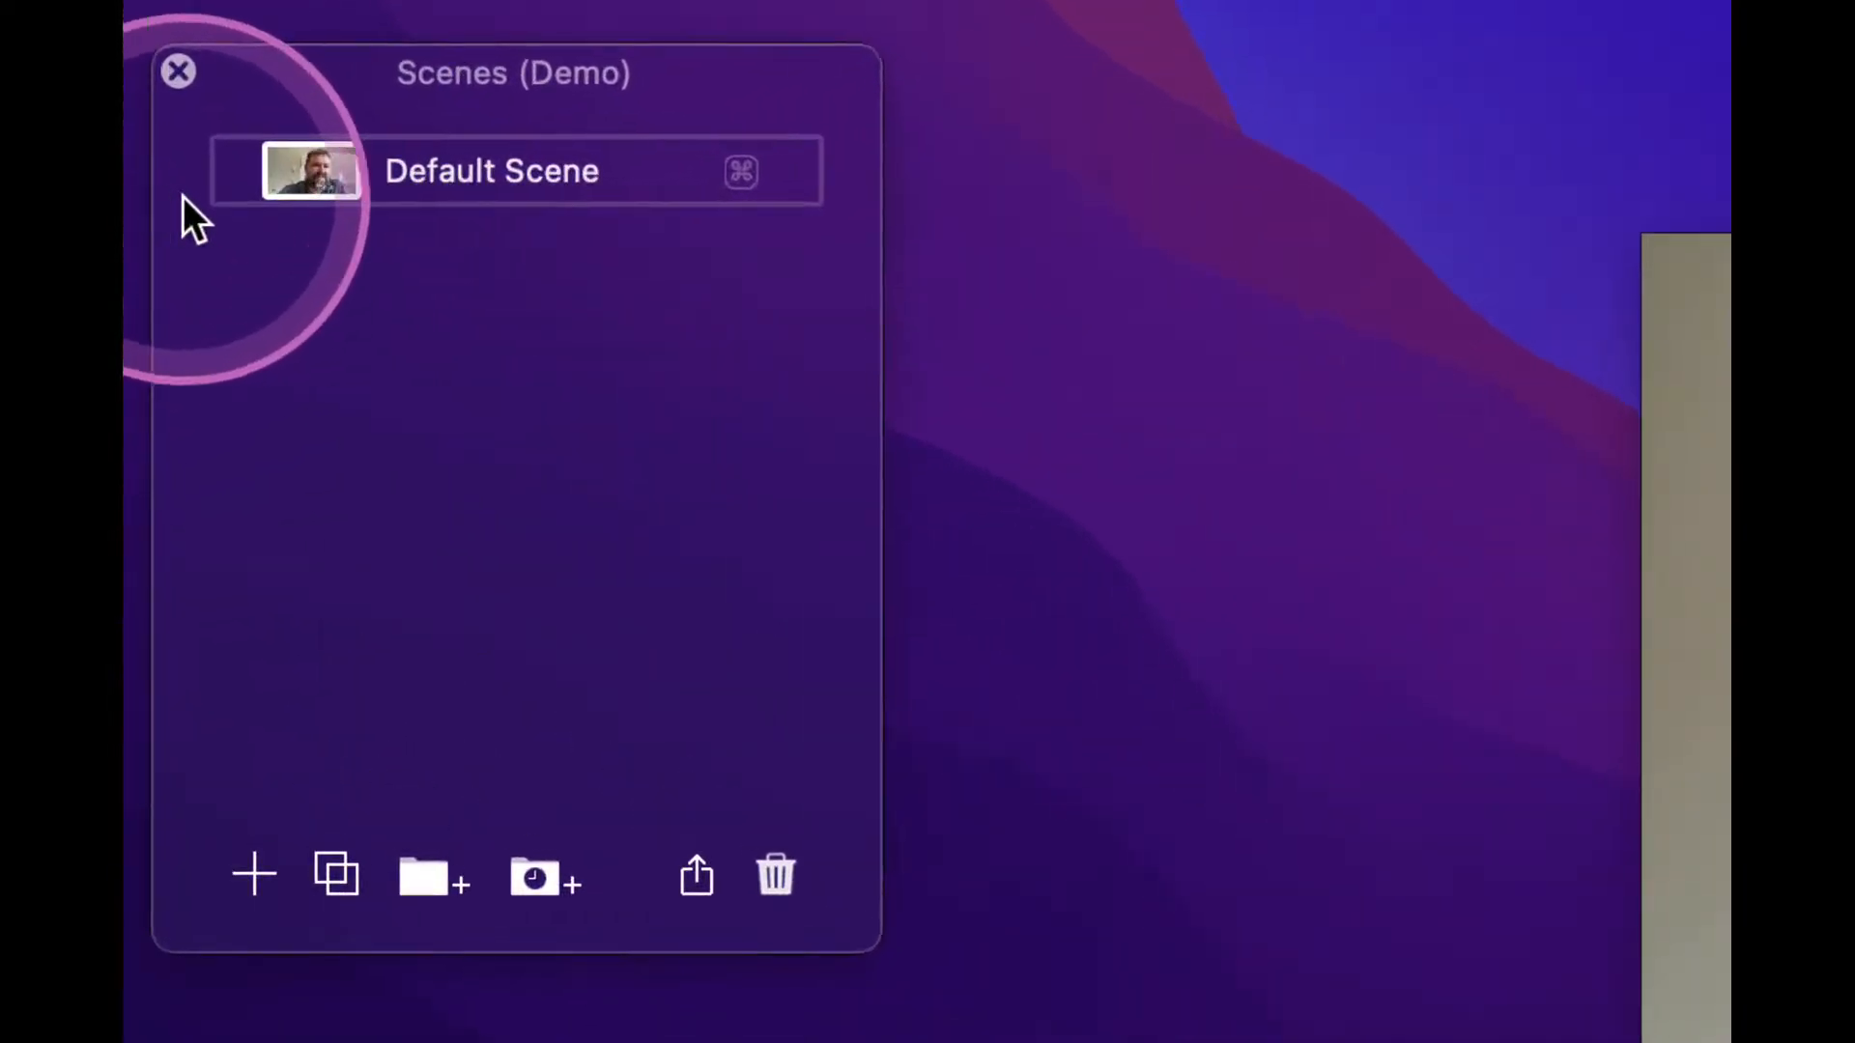
Add a new empty scene named Test
mouse_move(367, 183)
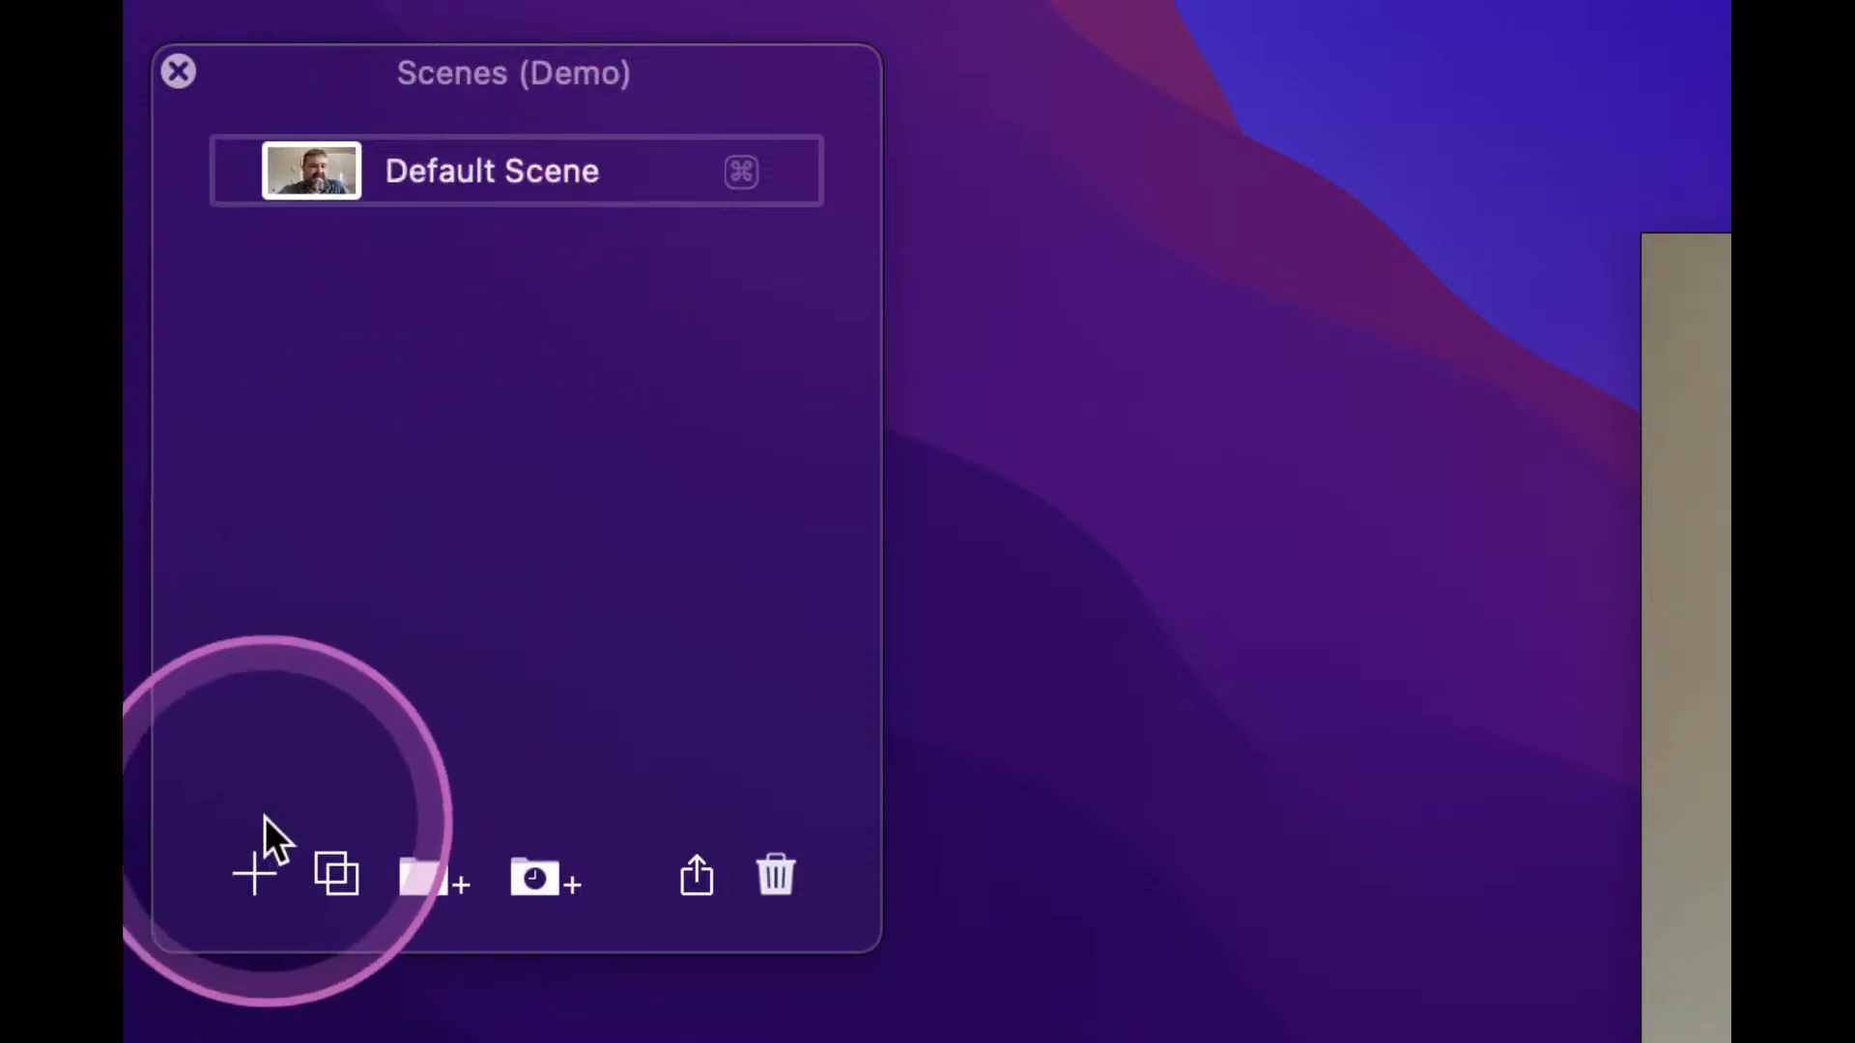
left_click(252, 875)
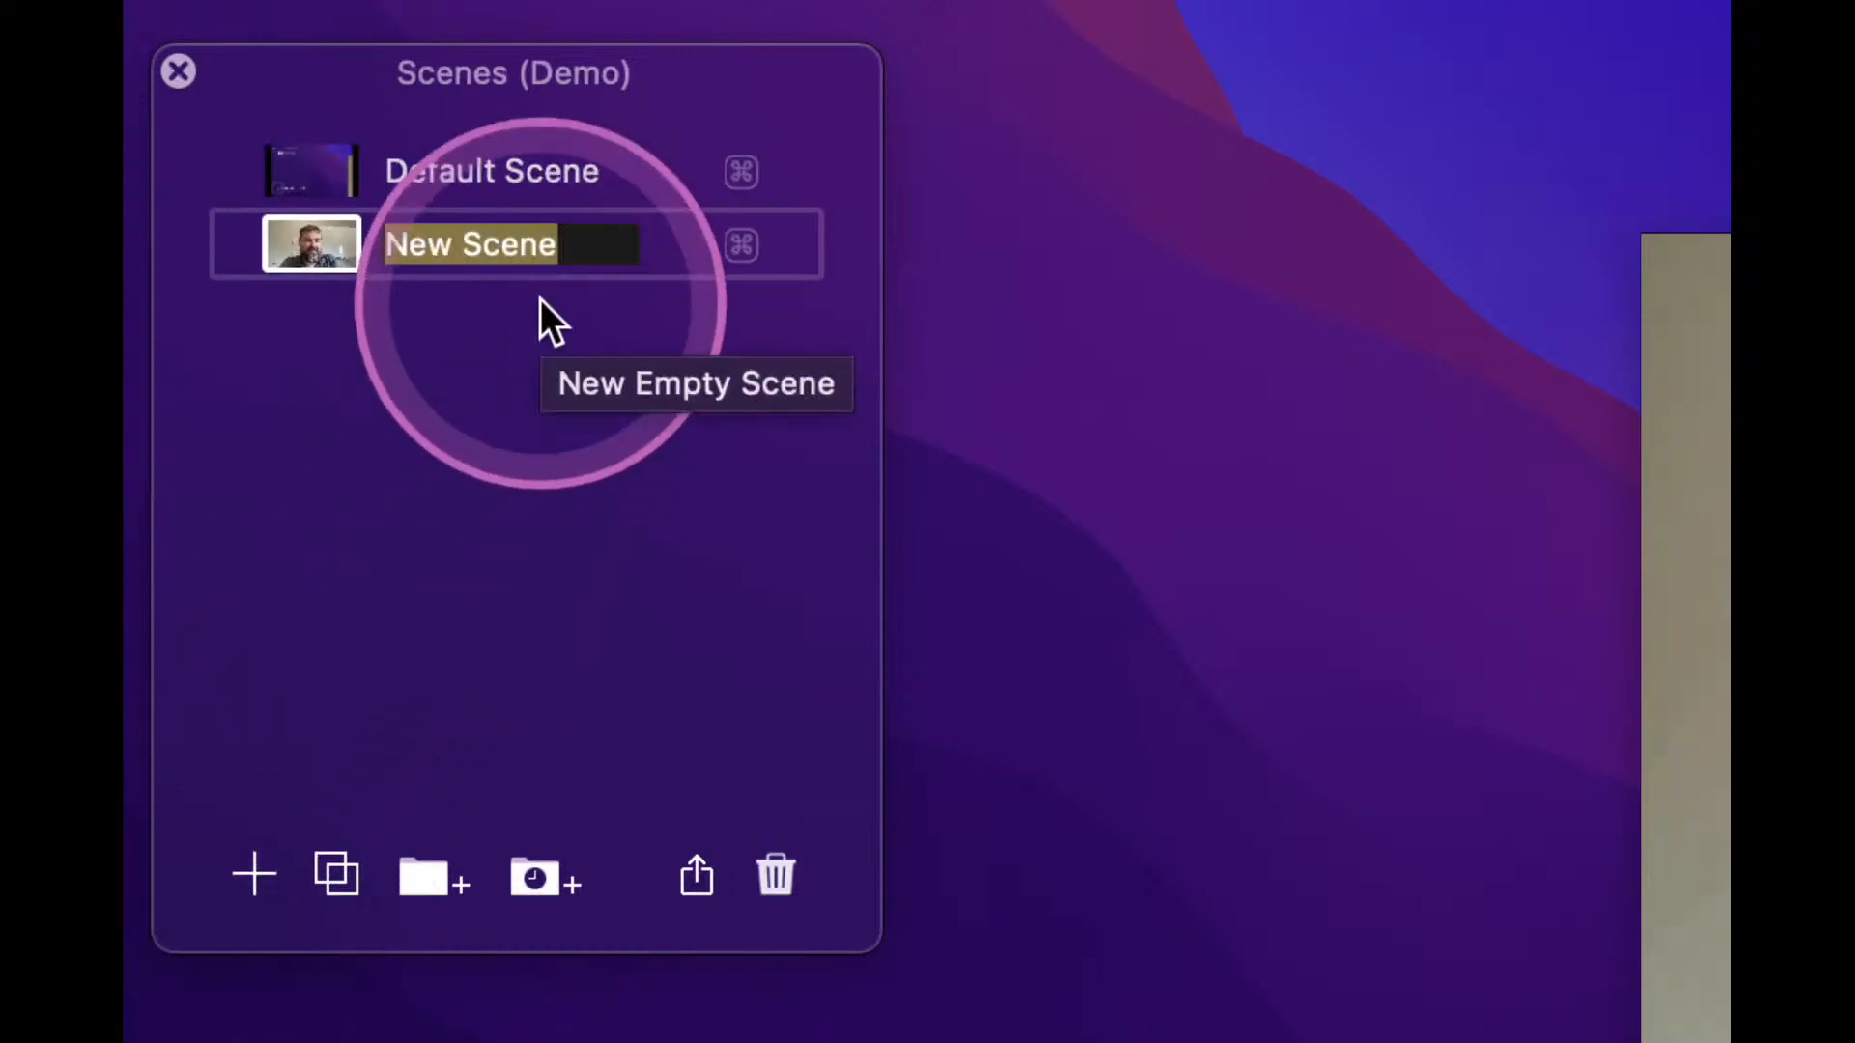
type("Test")
key("Return")
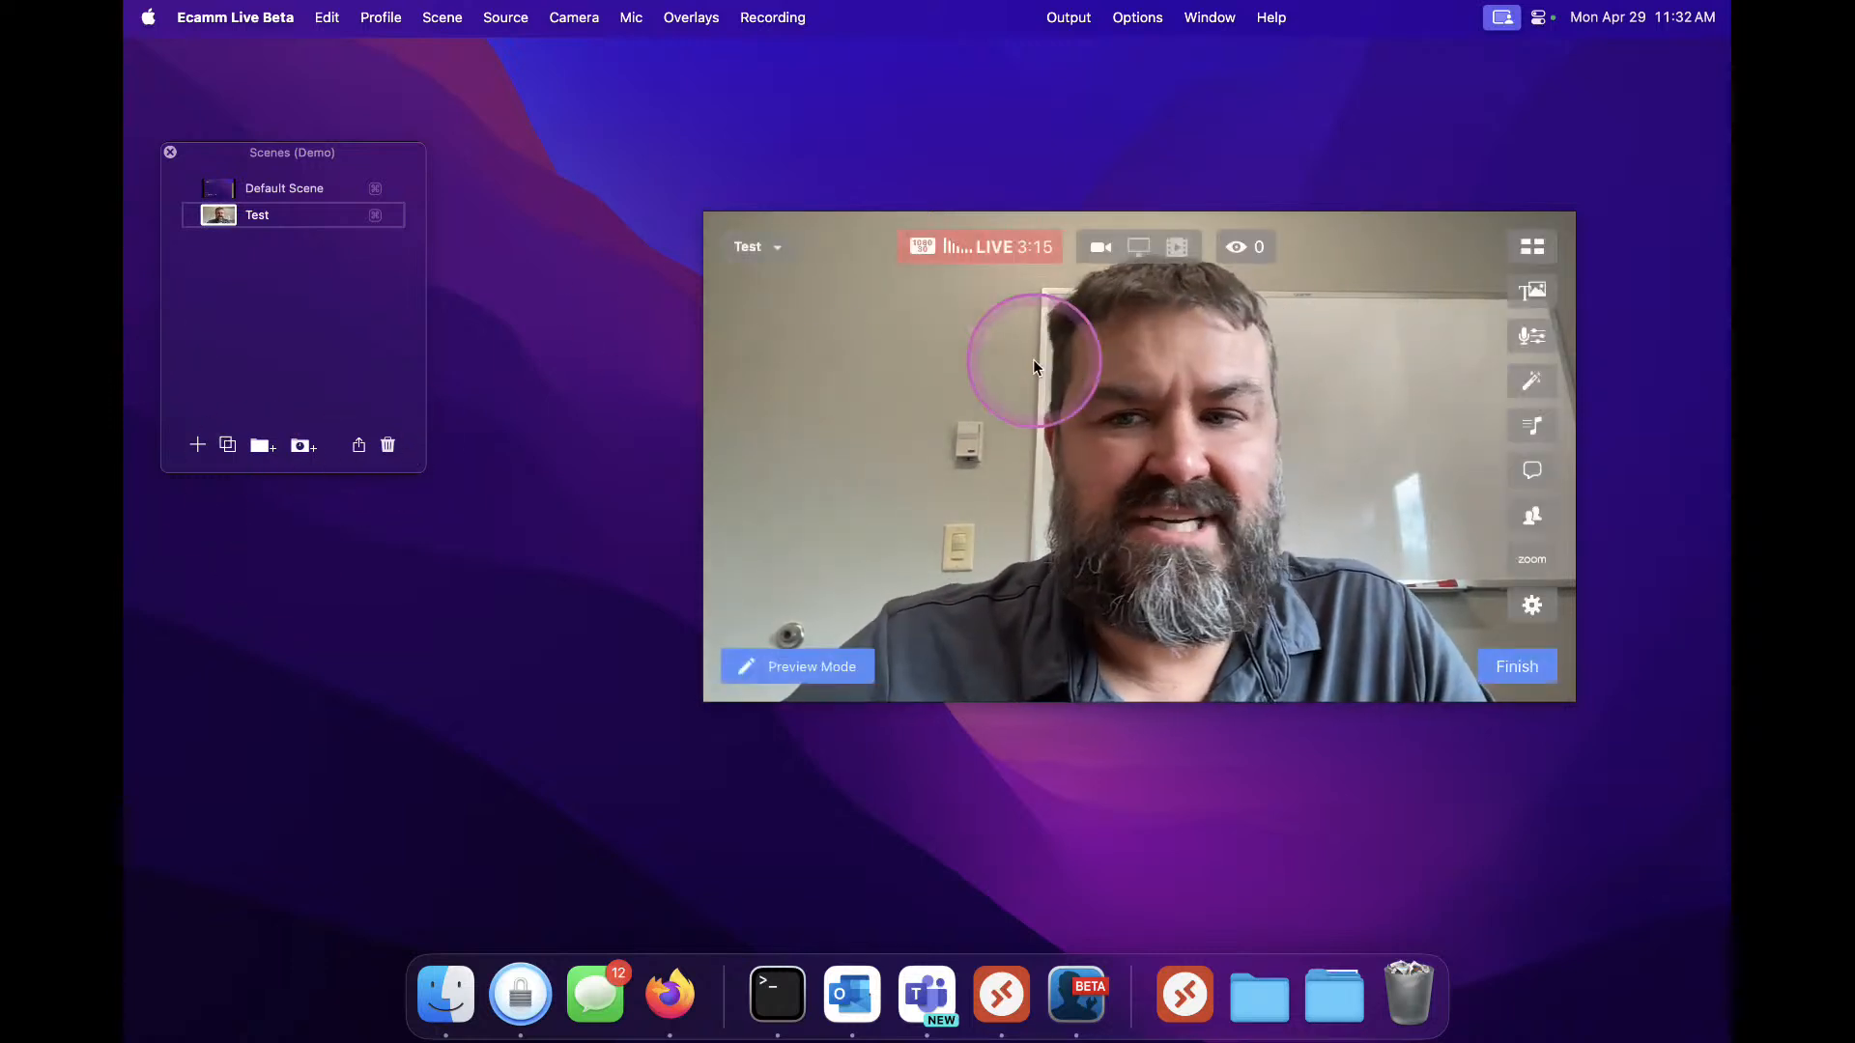
Open the Overlays panel and place it below the Scenes panel
left_click(1533, 293)
left_click(238, 529)
left_click_drag(222, 394, 277, 484)
left_click(232, 570)
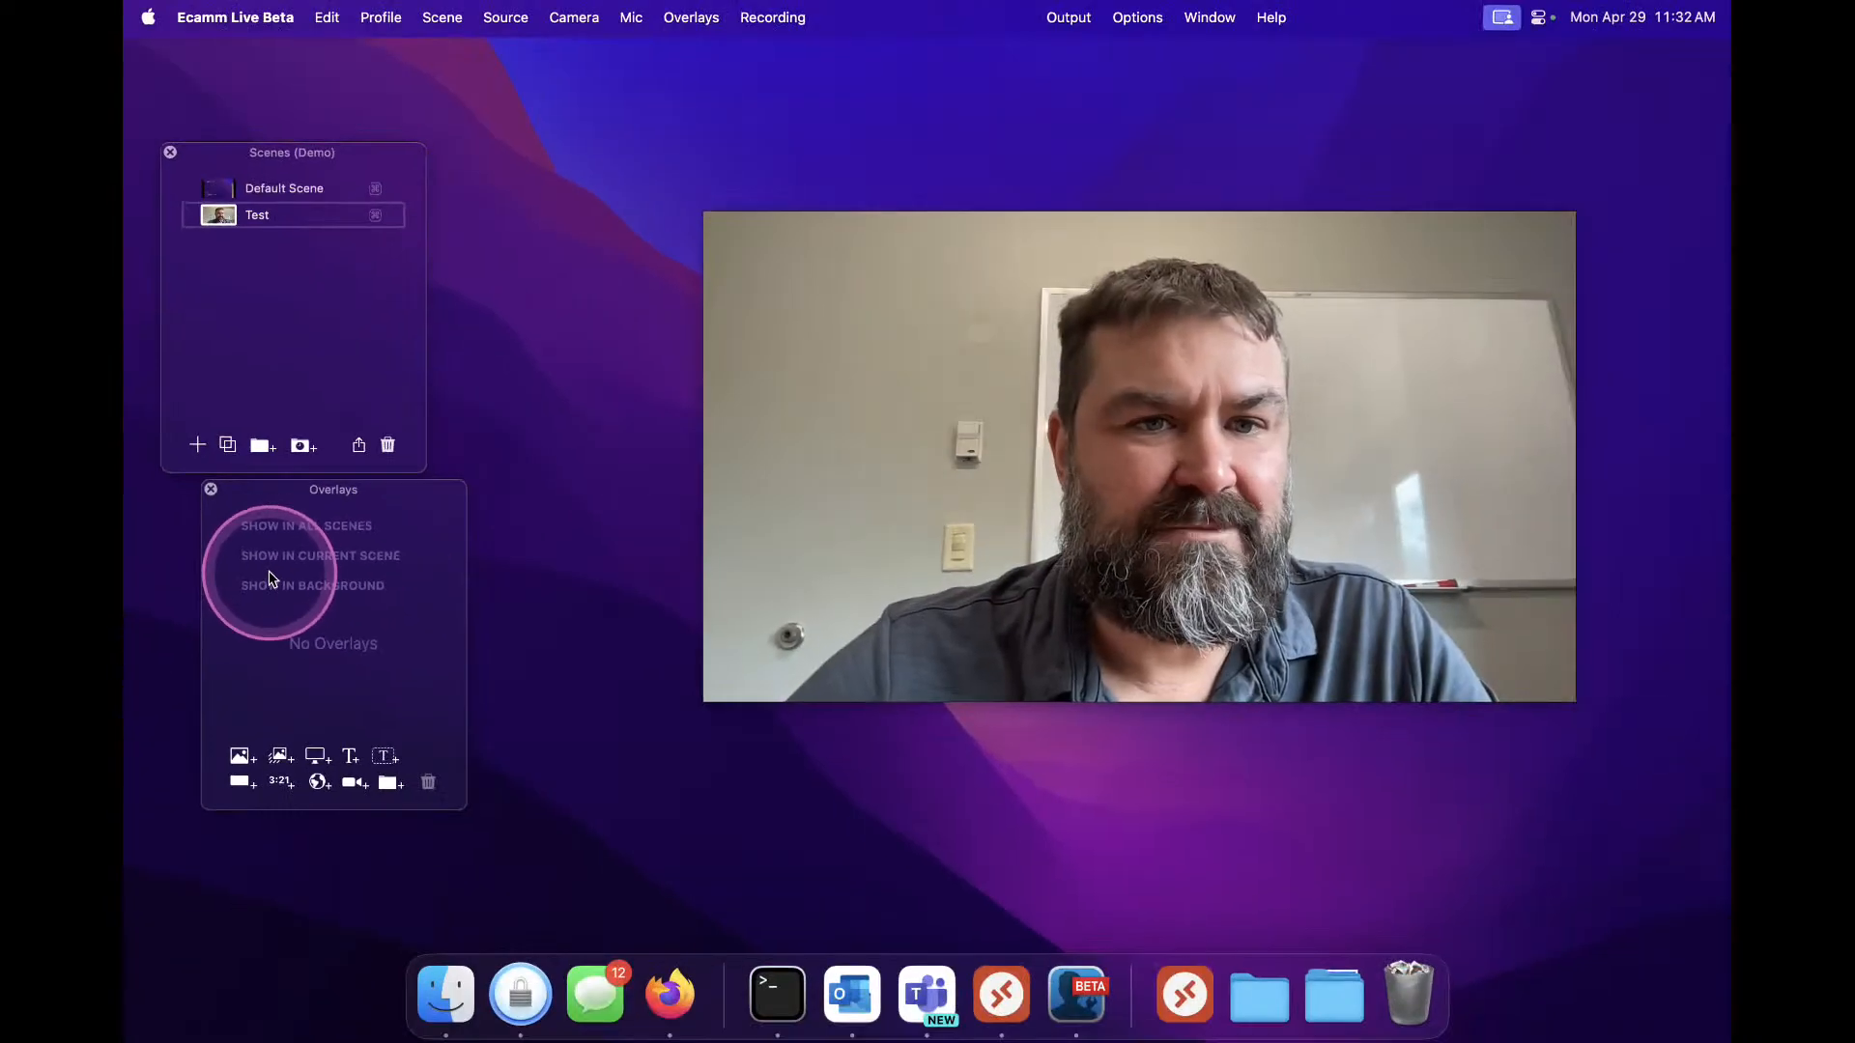
Switch the scene's video source to Blank
left_click(502, 19)
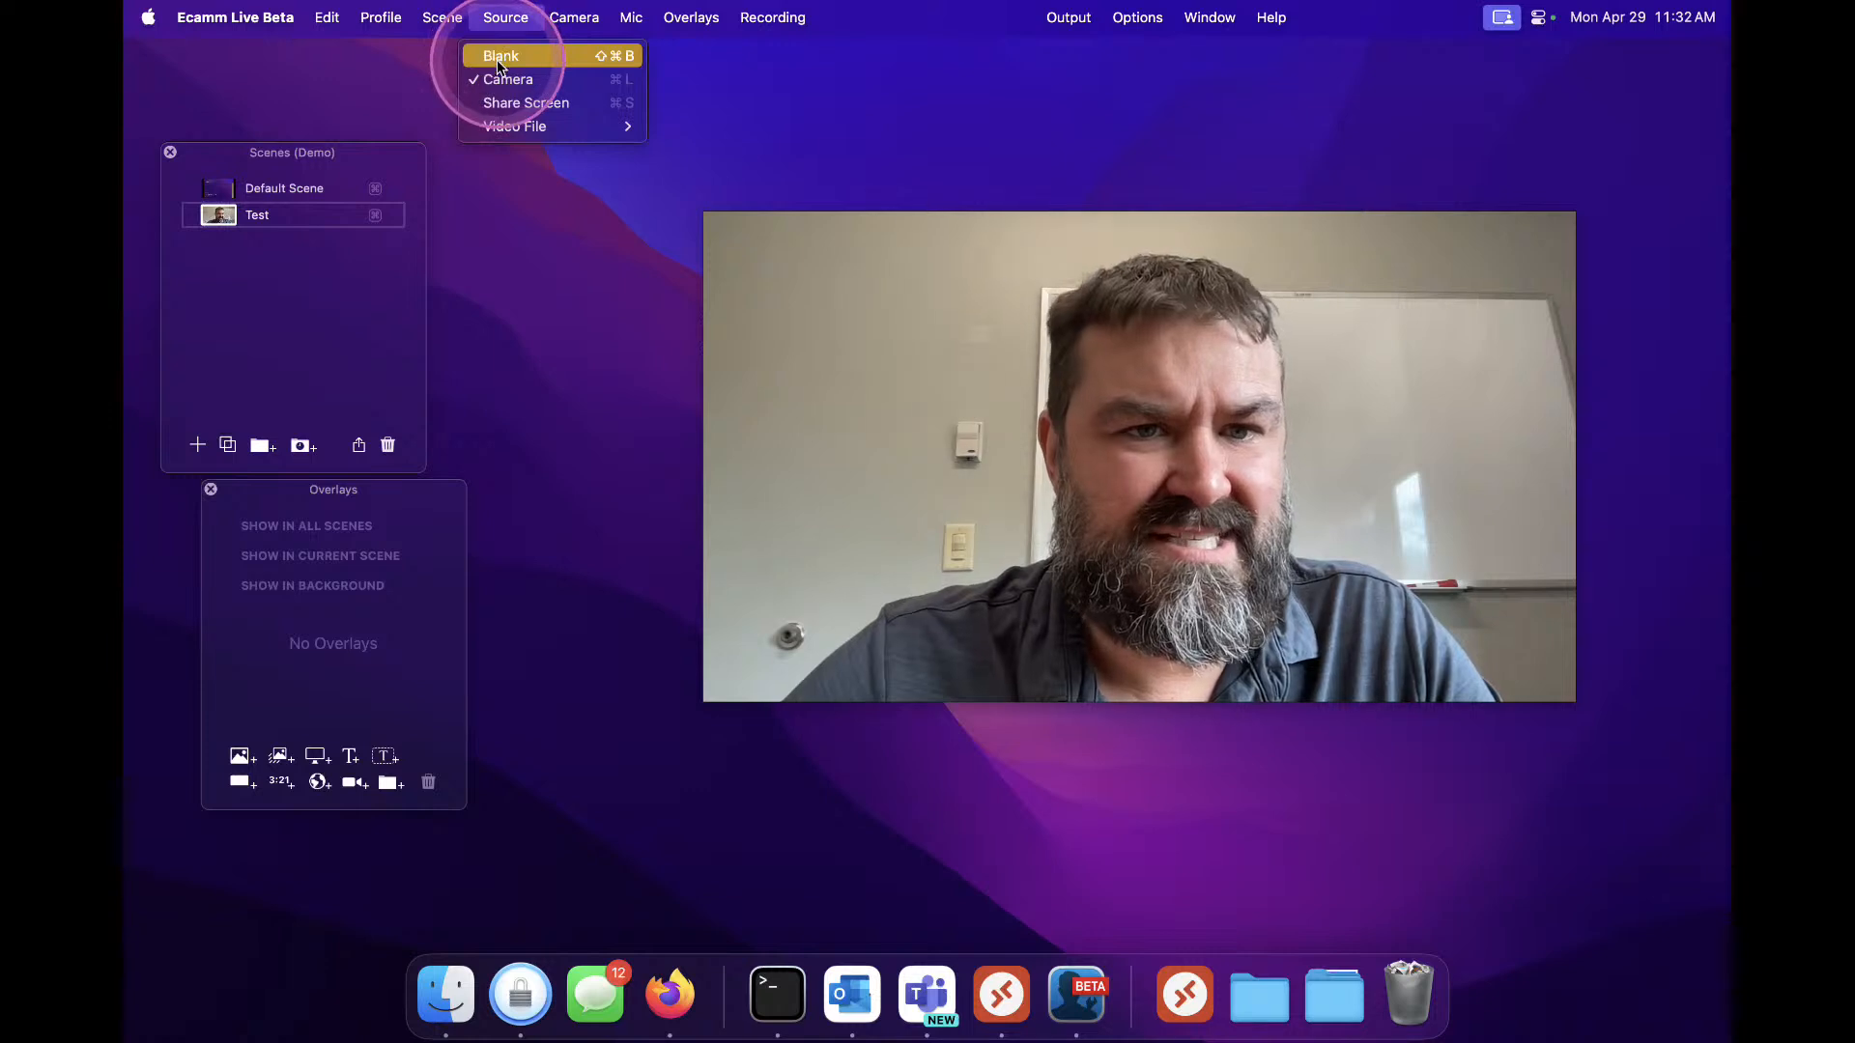
left_click(497, 58)
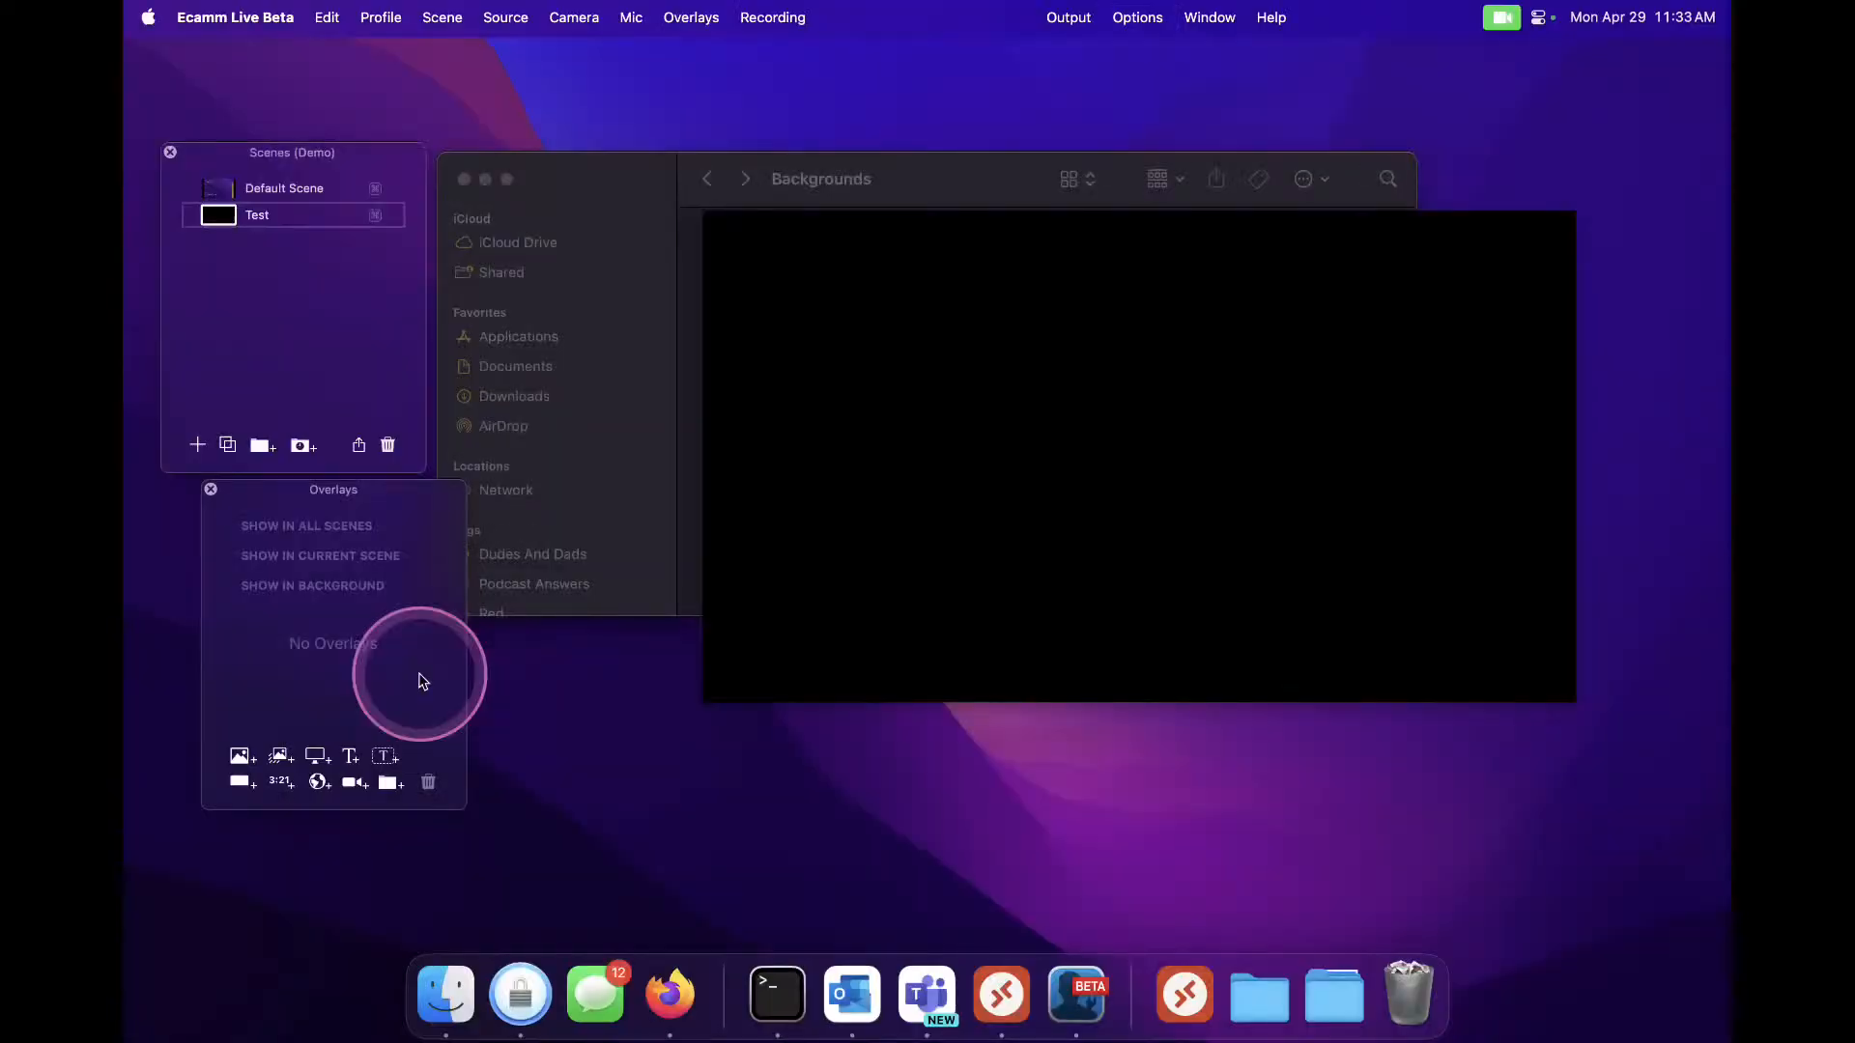
Drag ecam bg.png from the Backgrounds folder into the overlays' background section
mouse_move(969, 542)
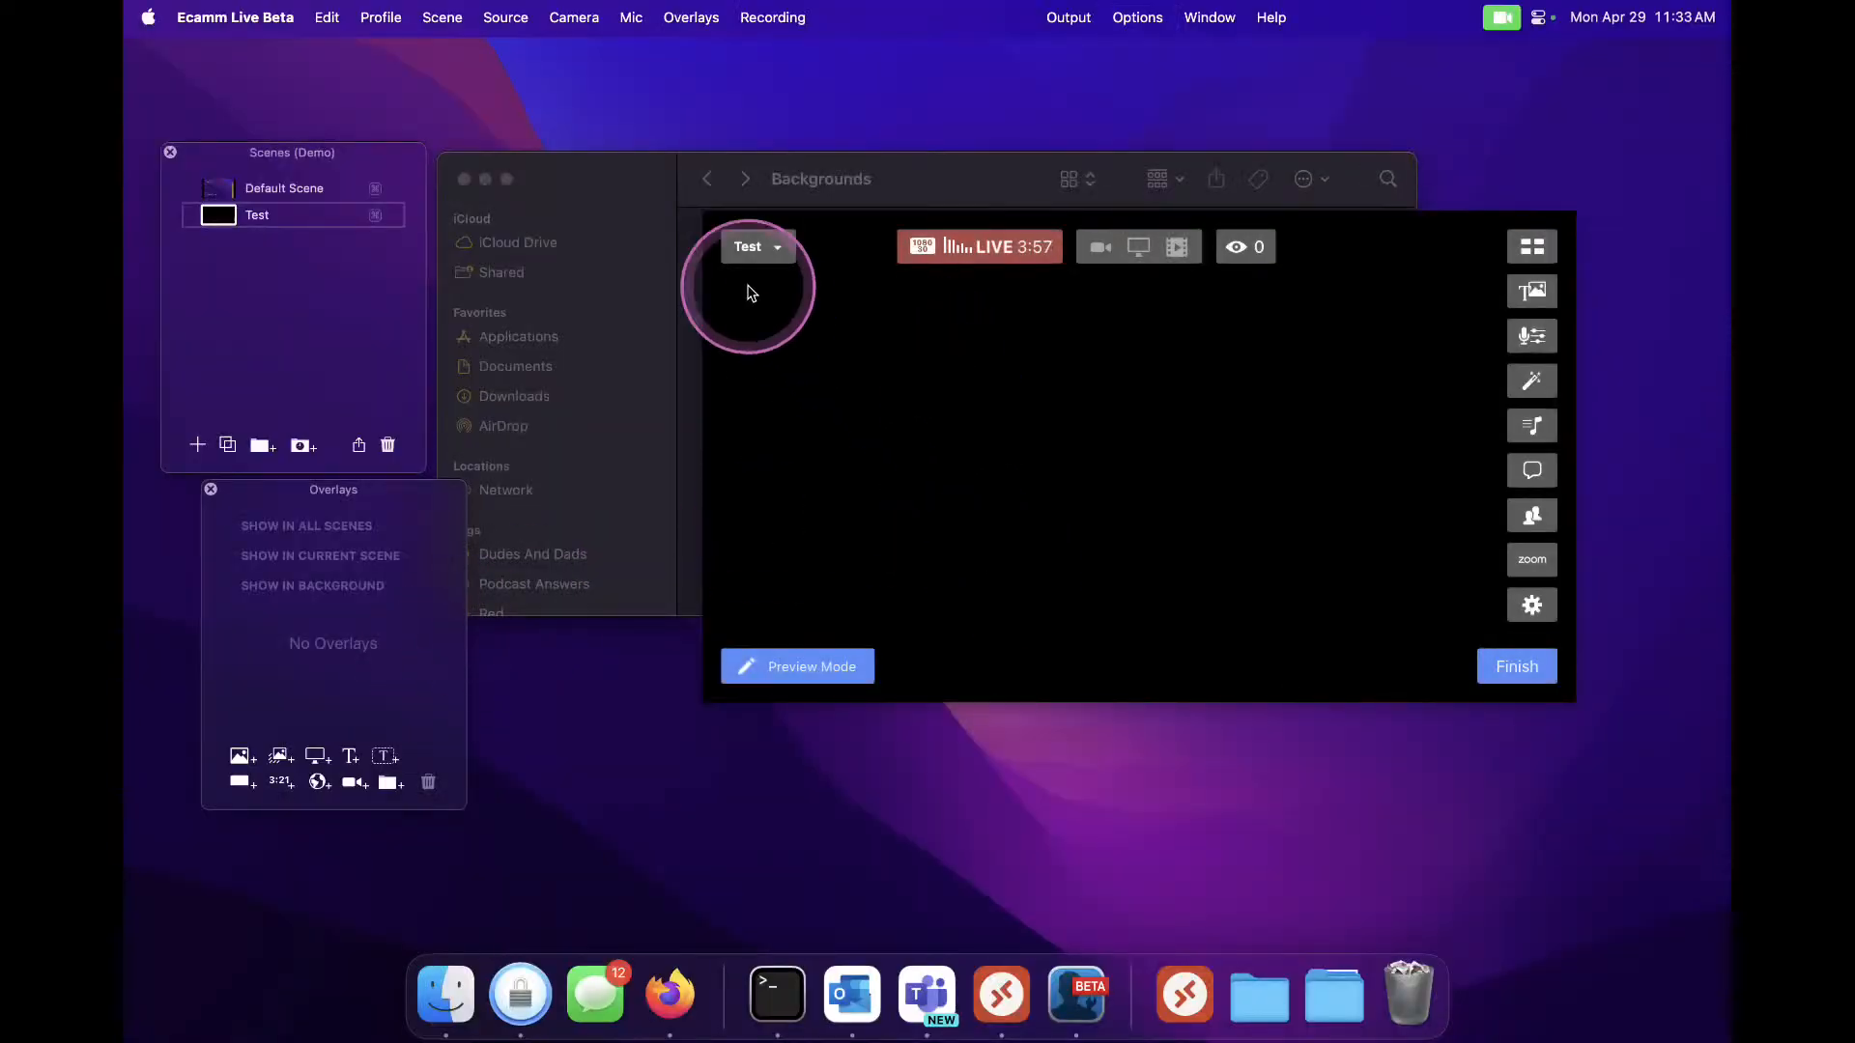
left_click(605, 198)
left_click_drag(625, 189, 1118, 188)
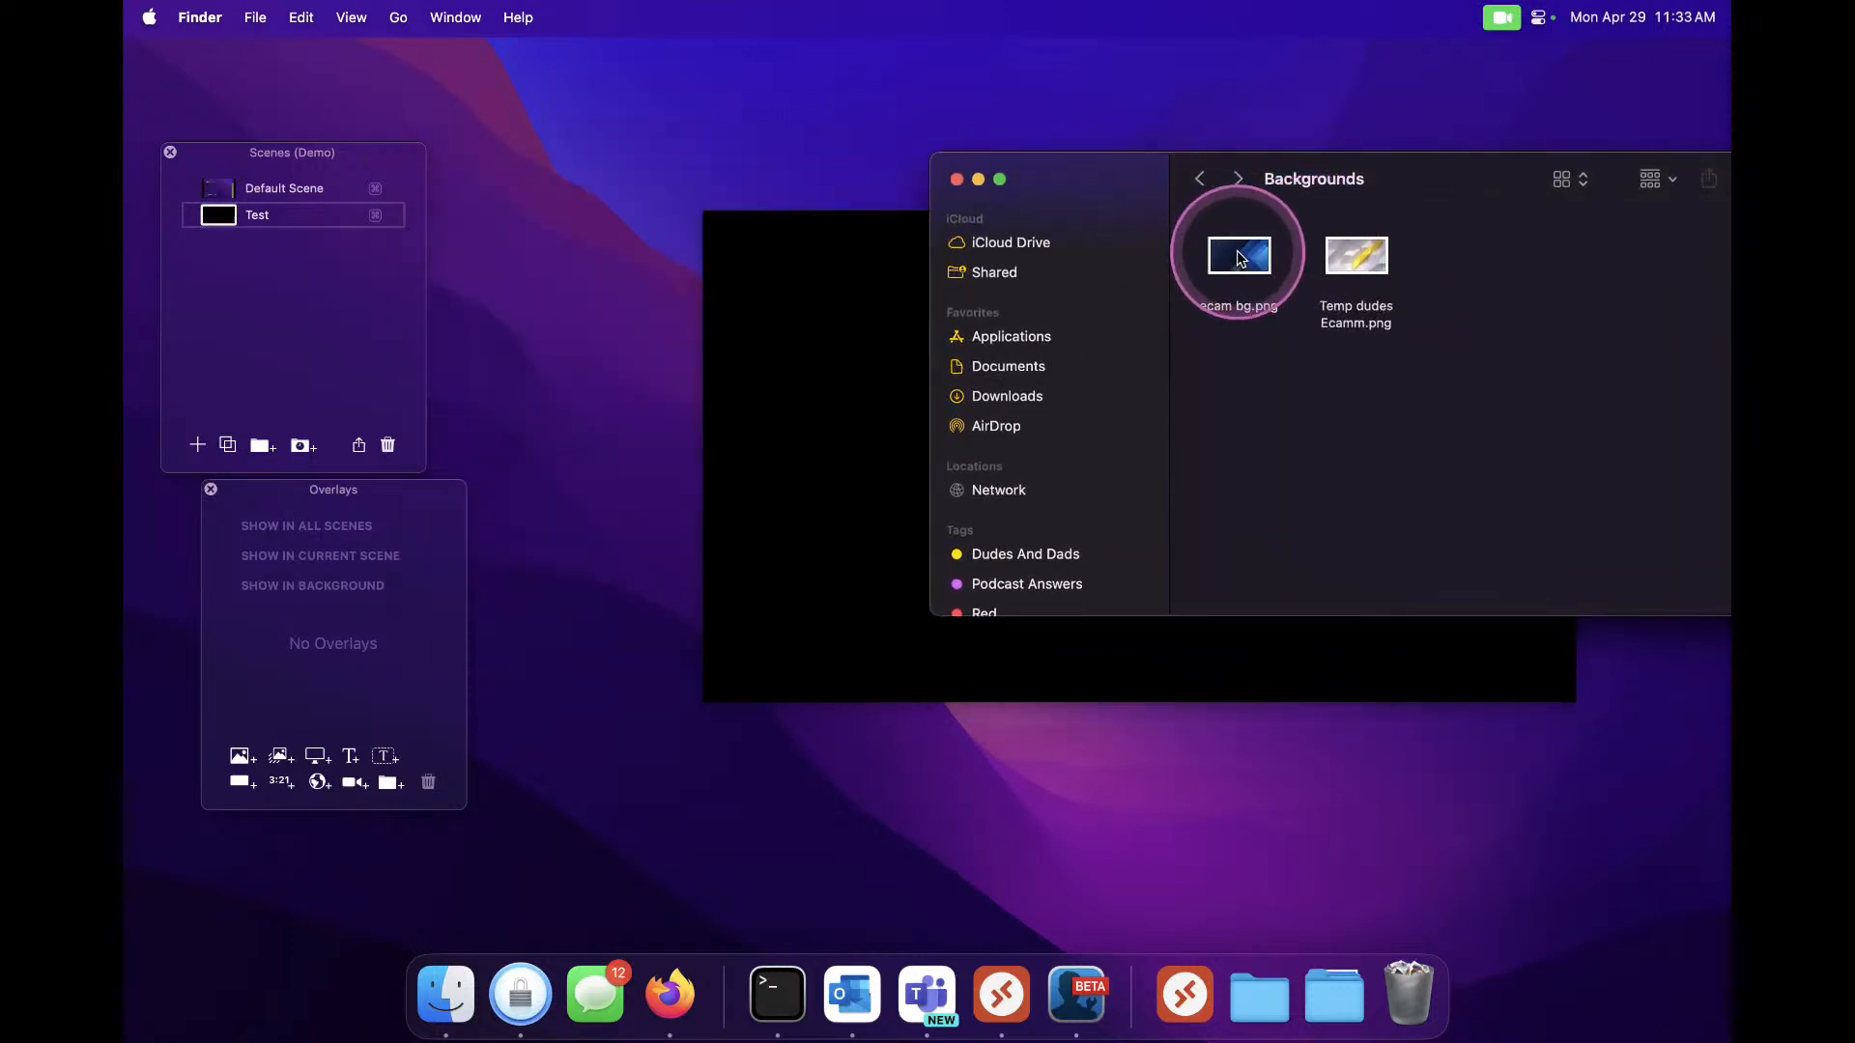
left_click_drag(437, 512, 331, 587)
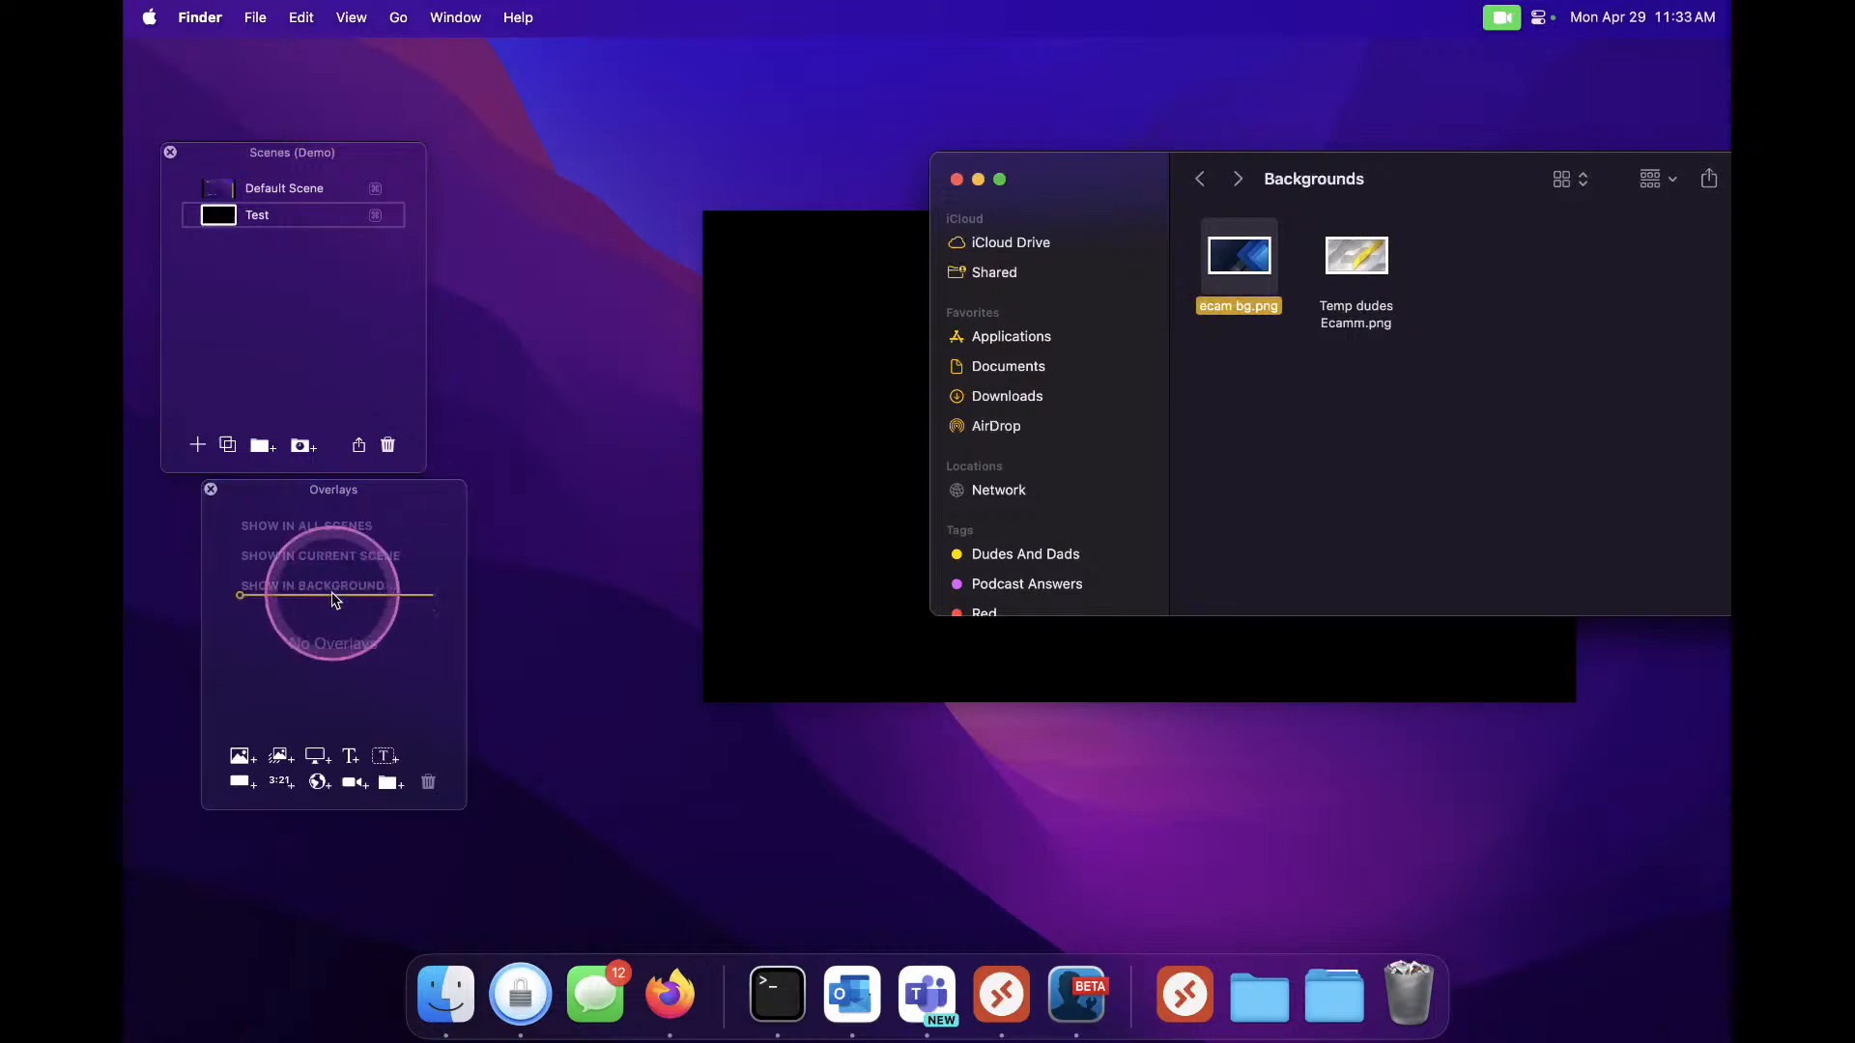
left_click_drag(844, 257, 628, 313)
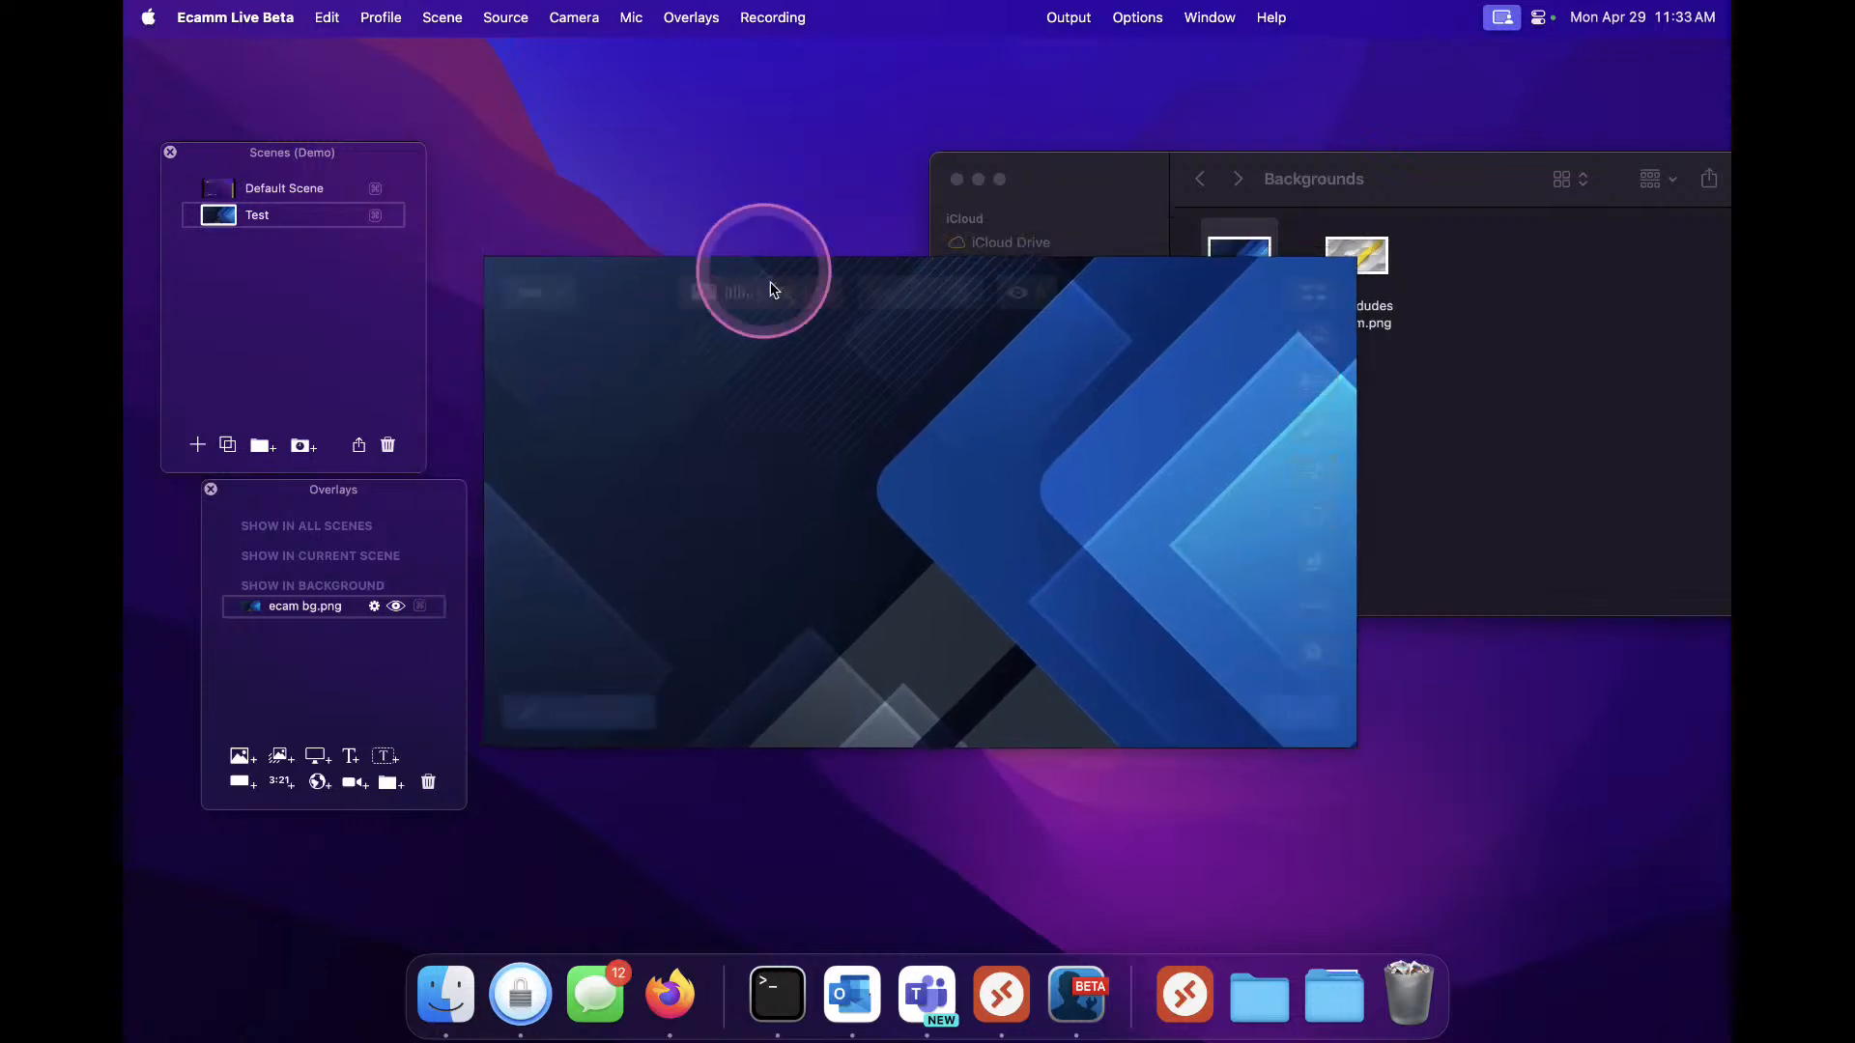
Add a camera overlay to the Test scene and move it toward the centre of the frame
mouse_move(759, 273)
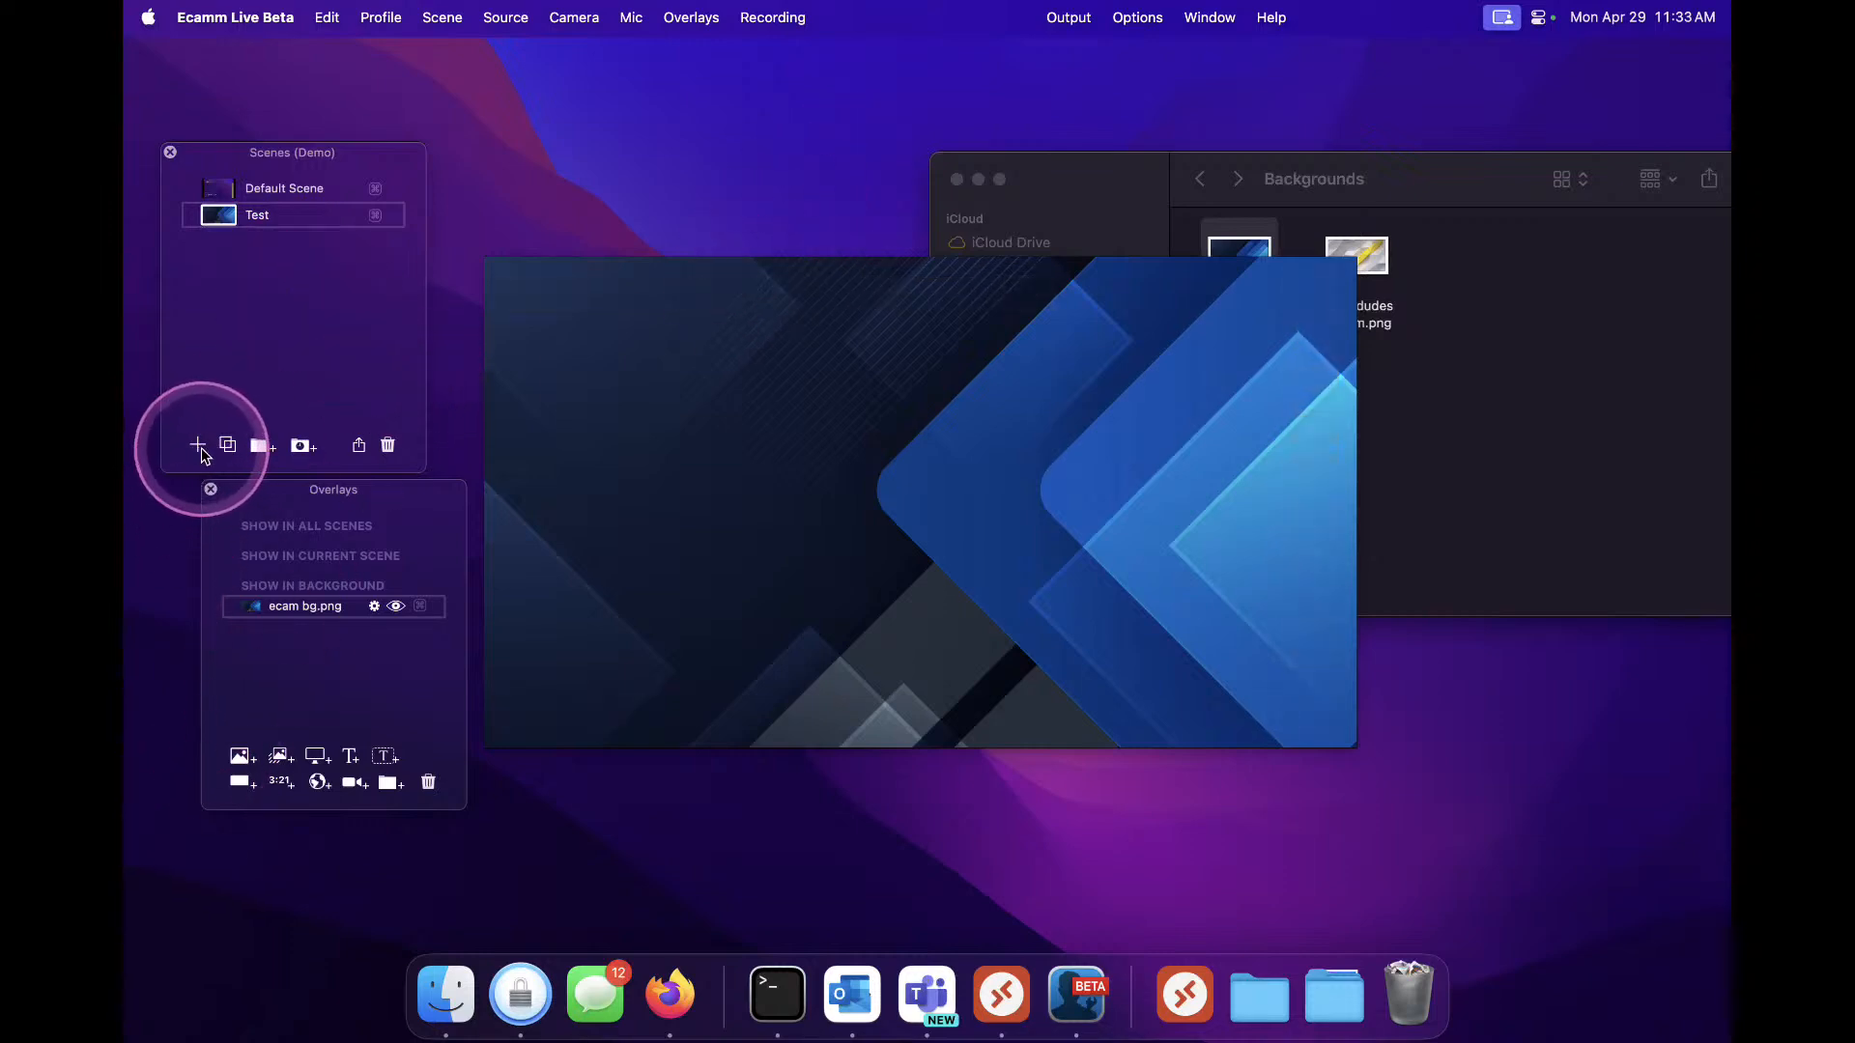
mouse_move(325, 611)
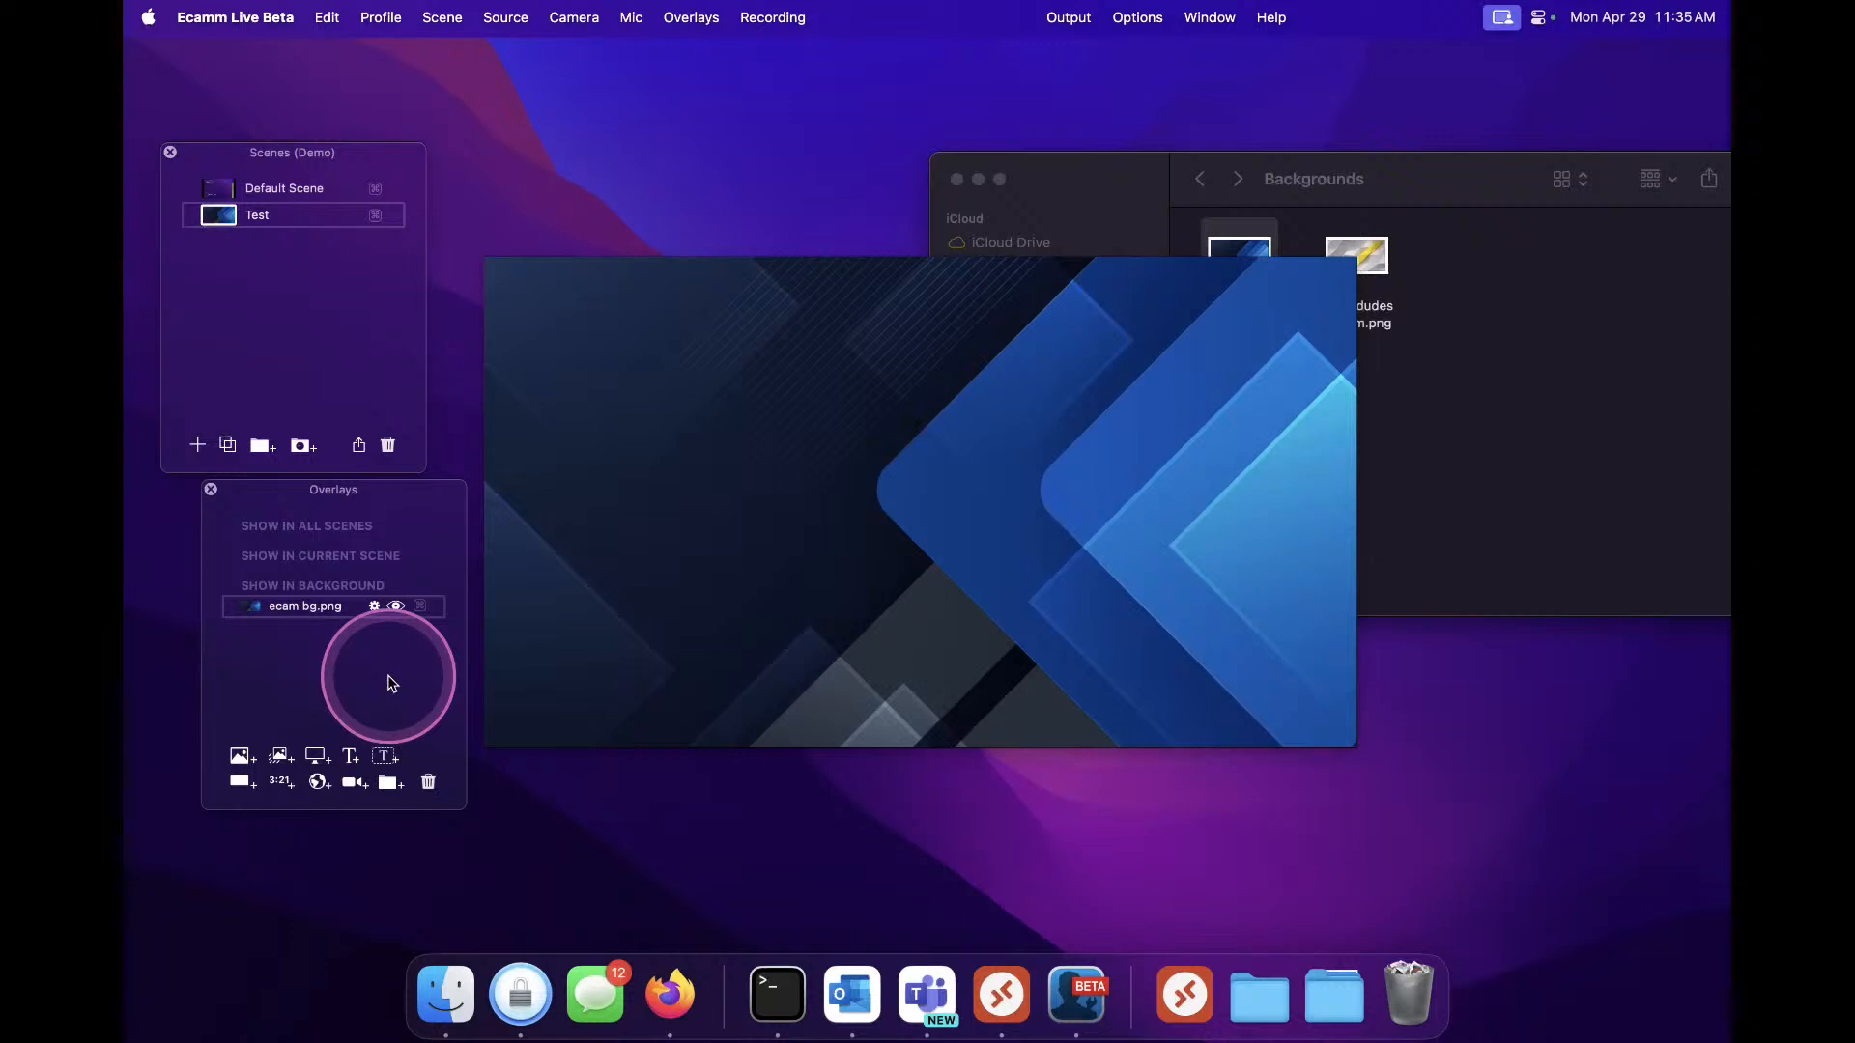
left_click(354, 784)
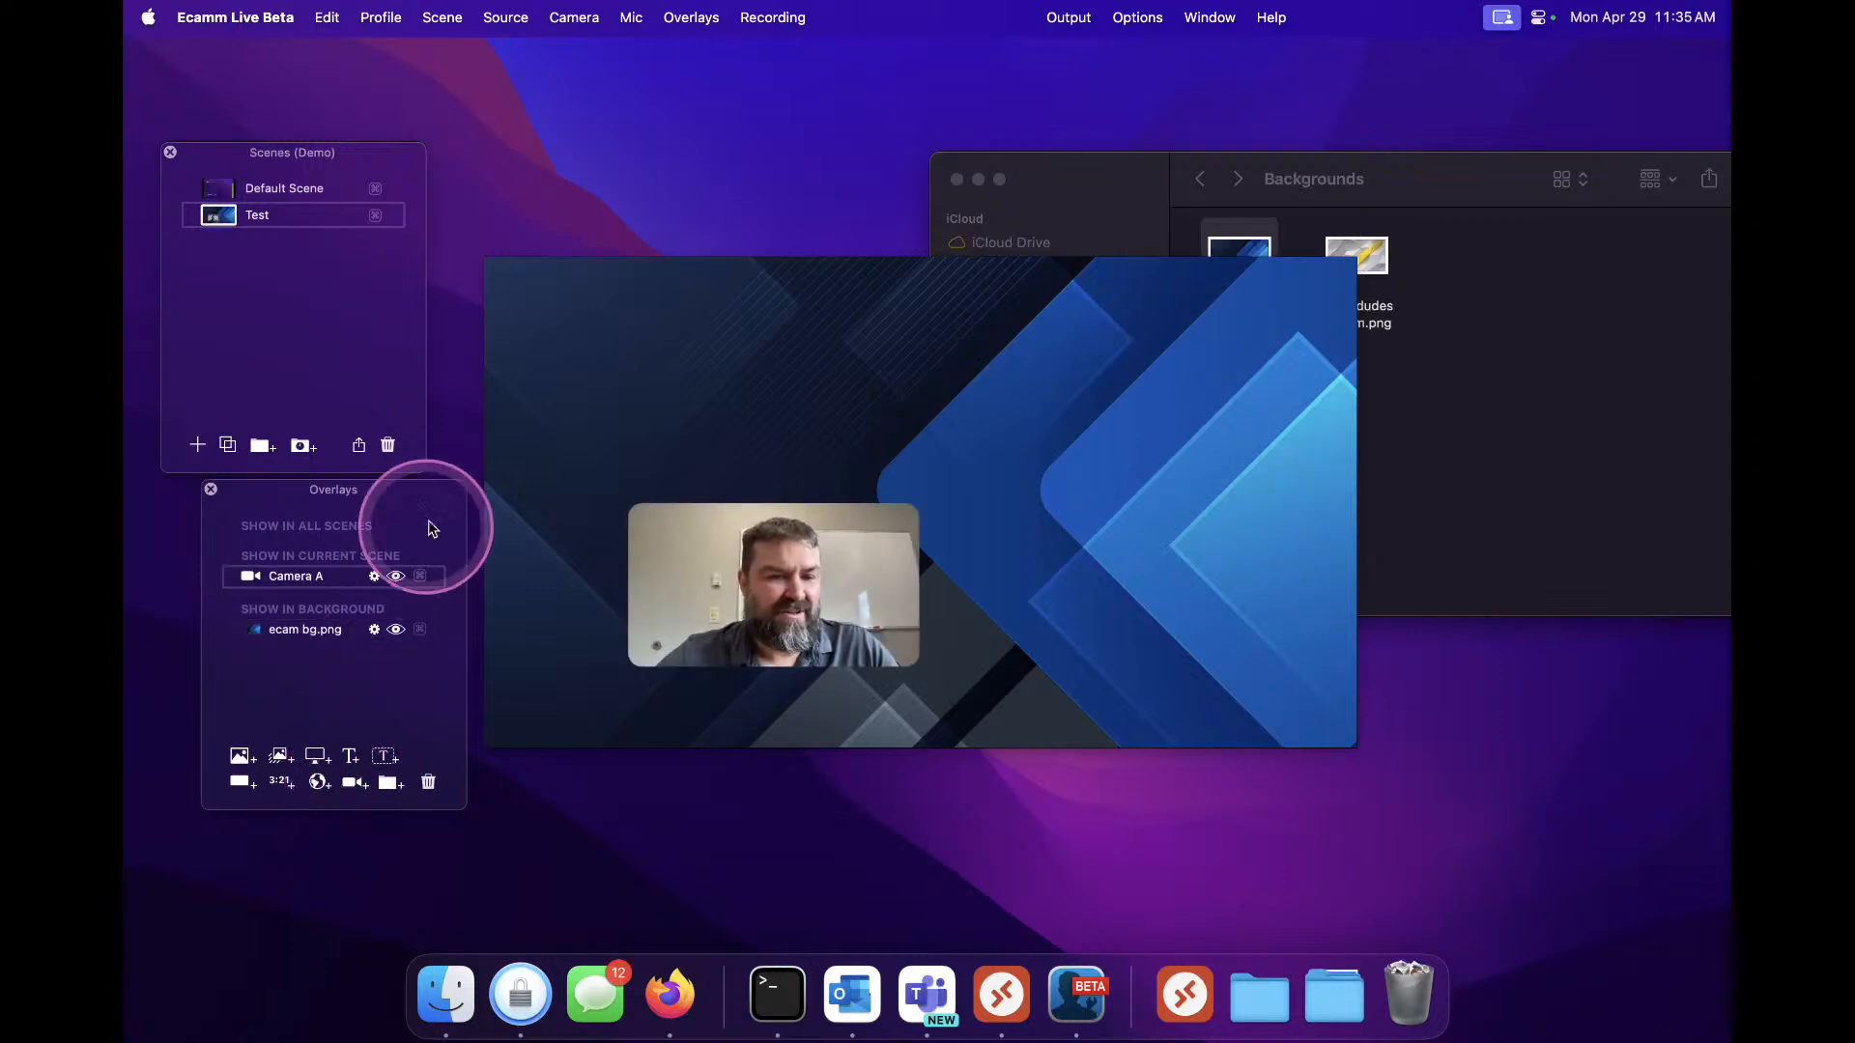
left_click_drag(784, 574, 957, 519)
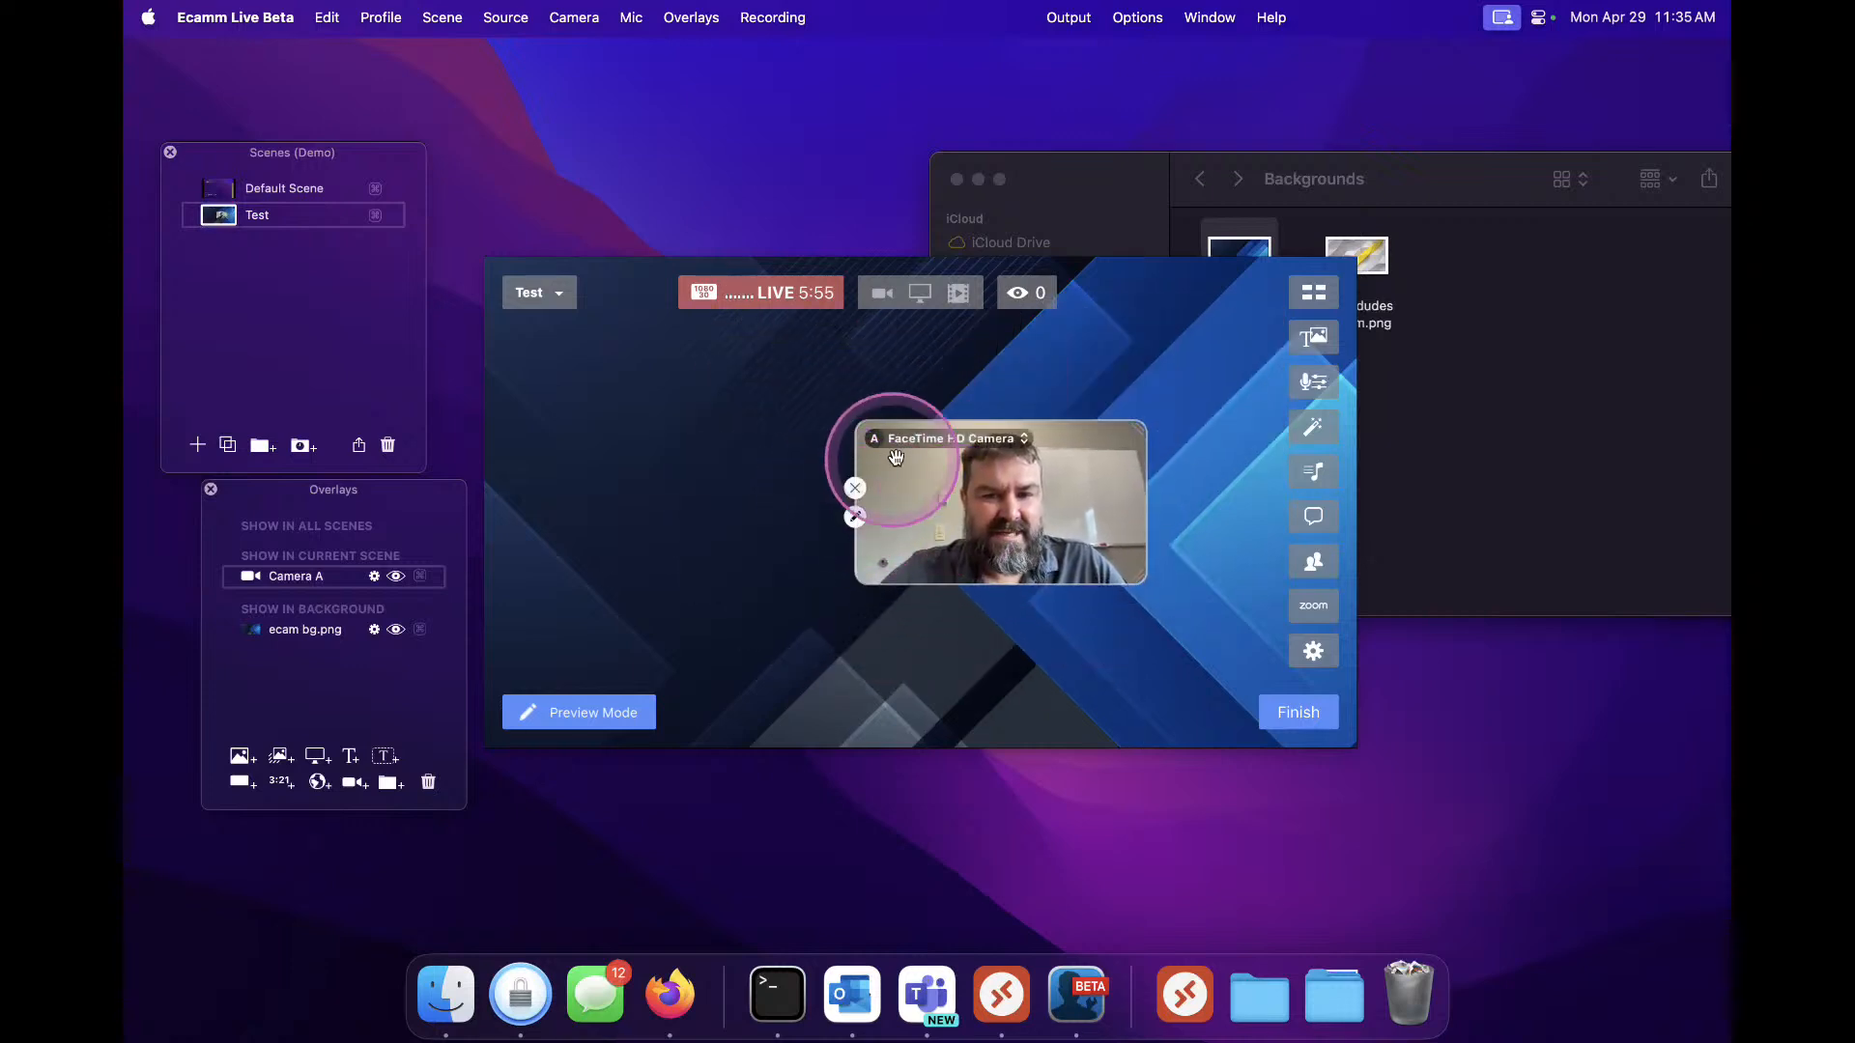
Open the camera overlay's settings and review the video source options
left_click(856, 514)
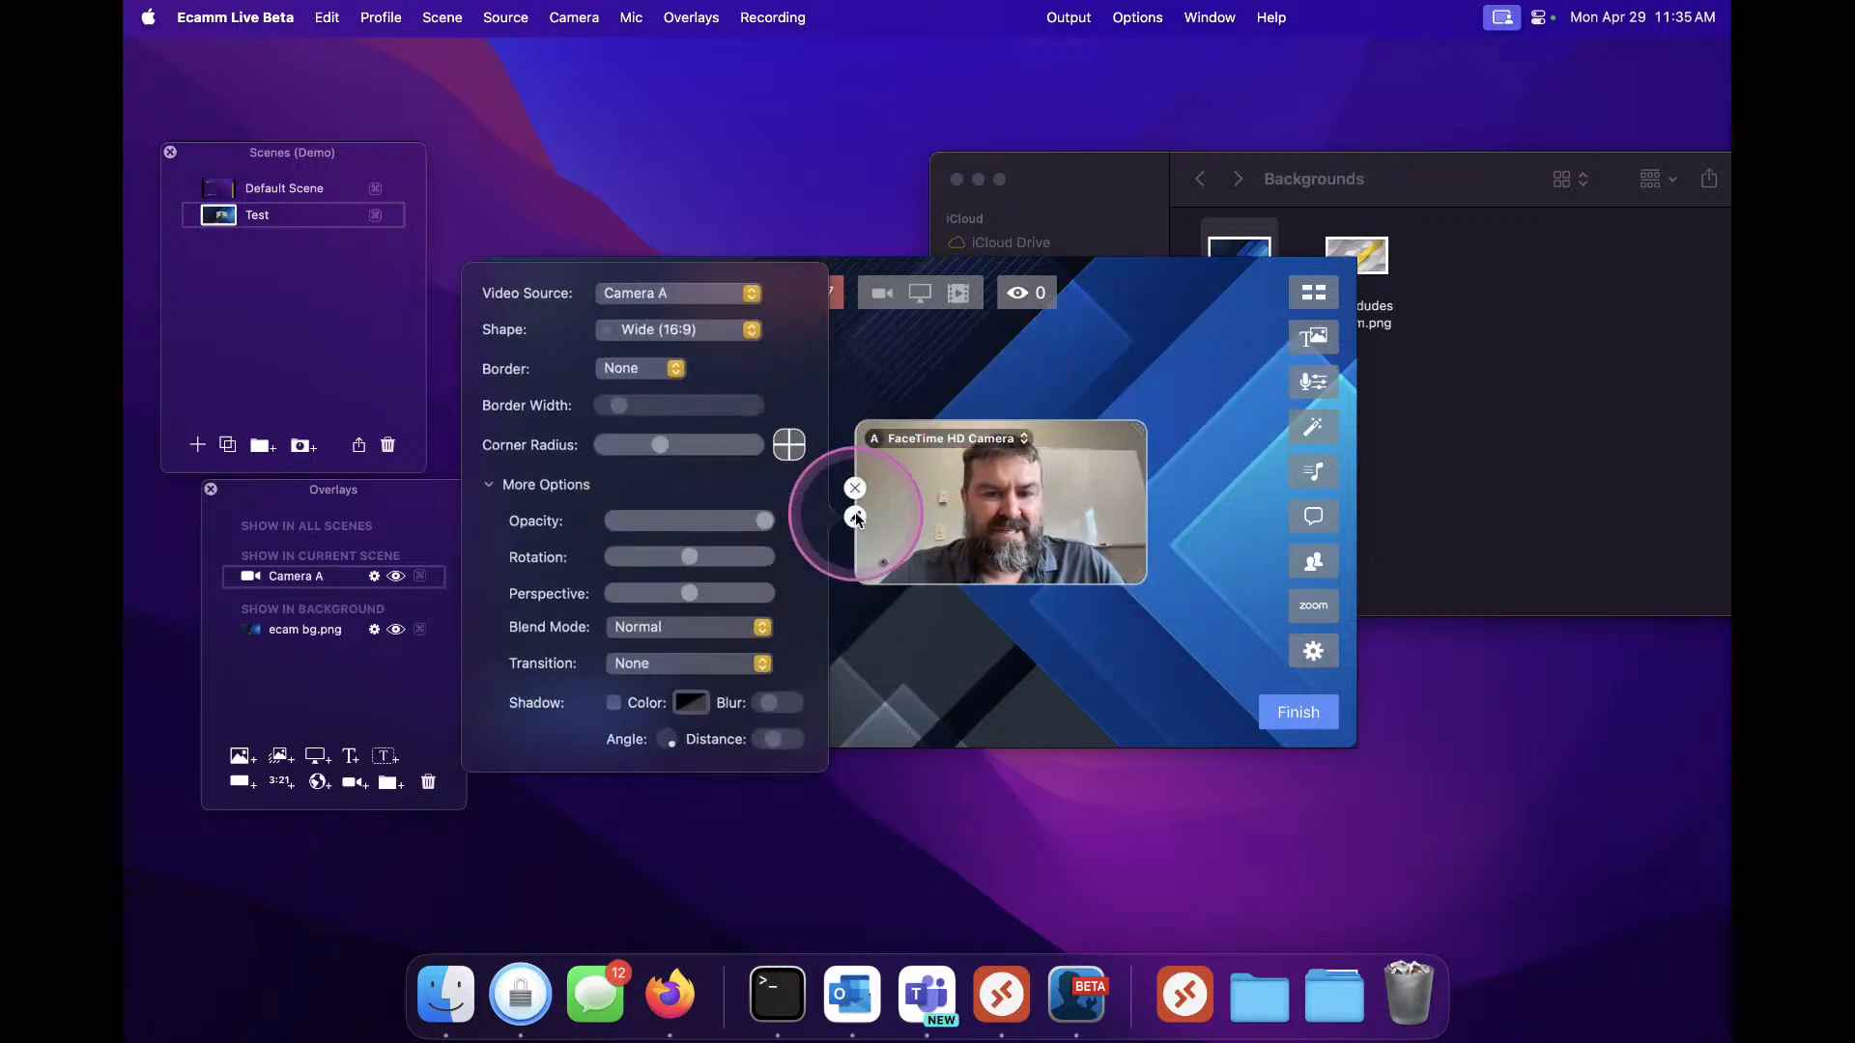
left_click(636, 296)
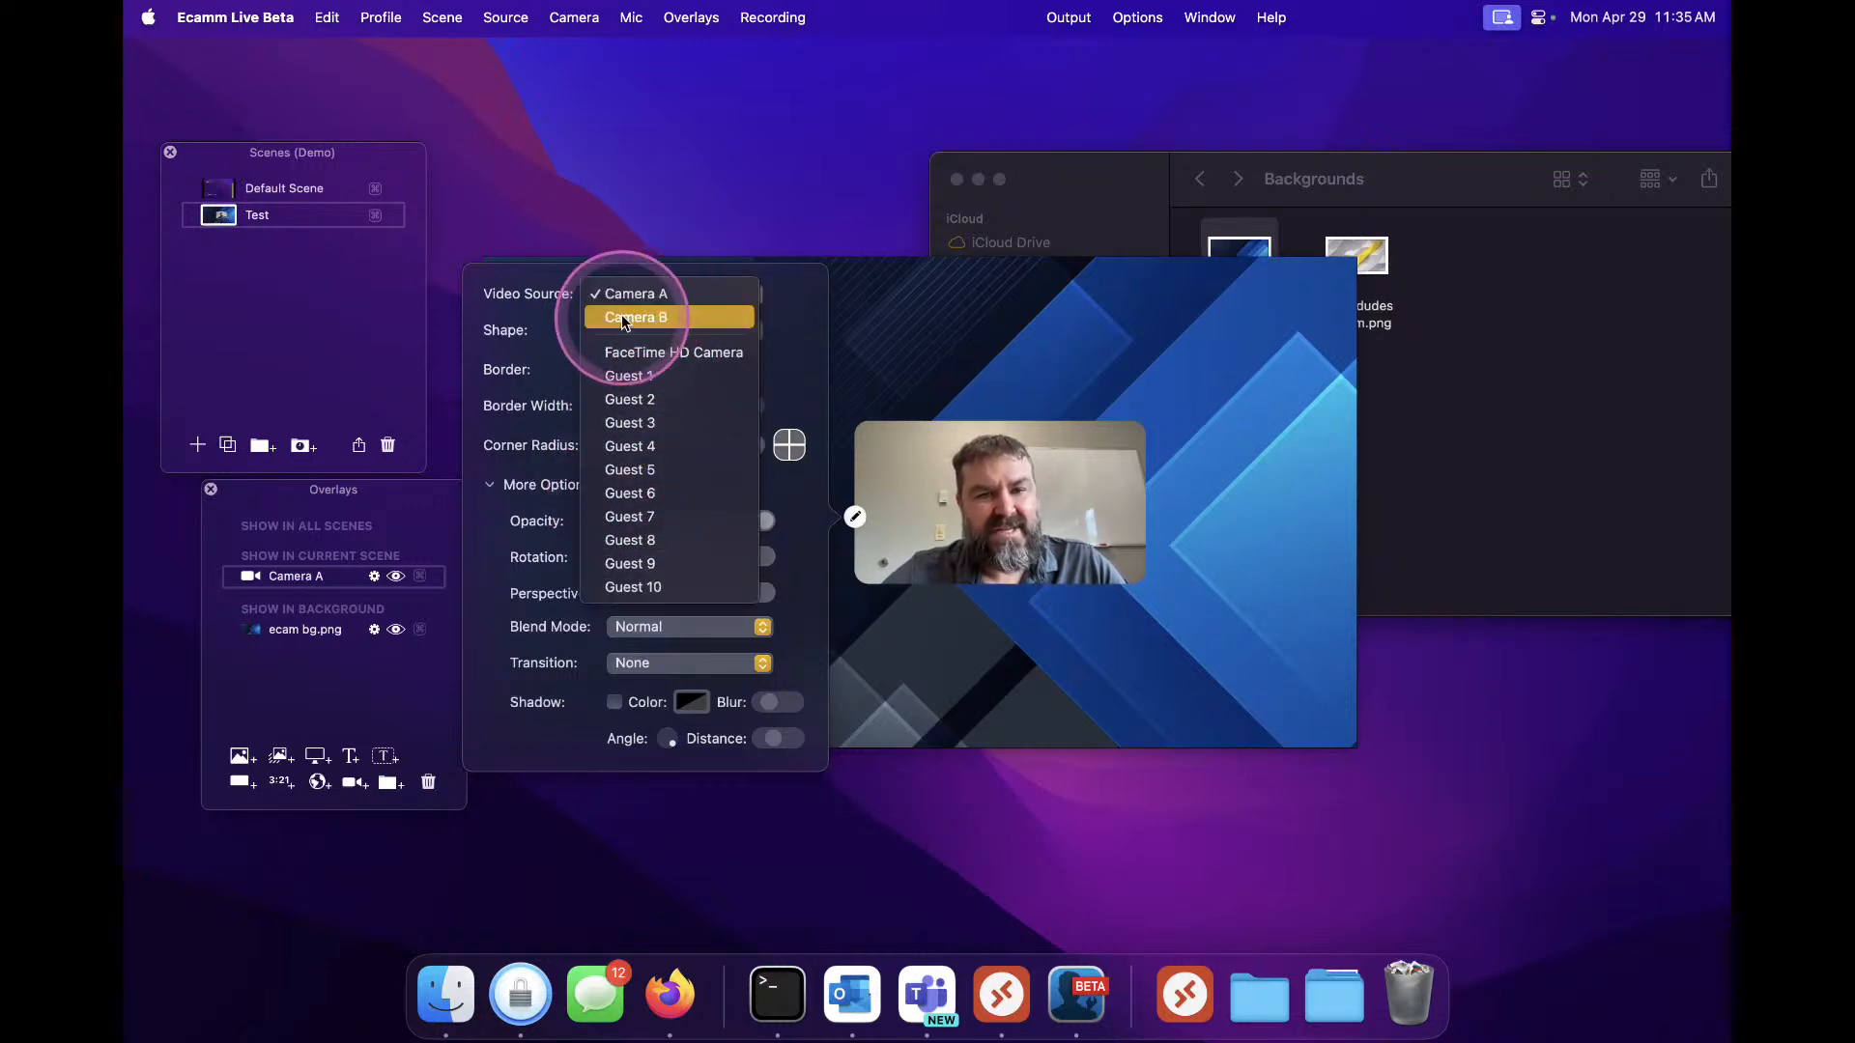
left_click(560, 343)
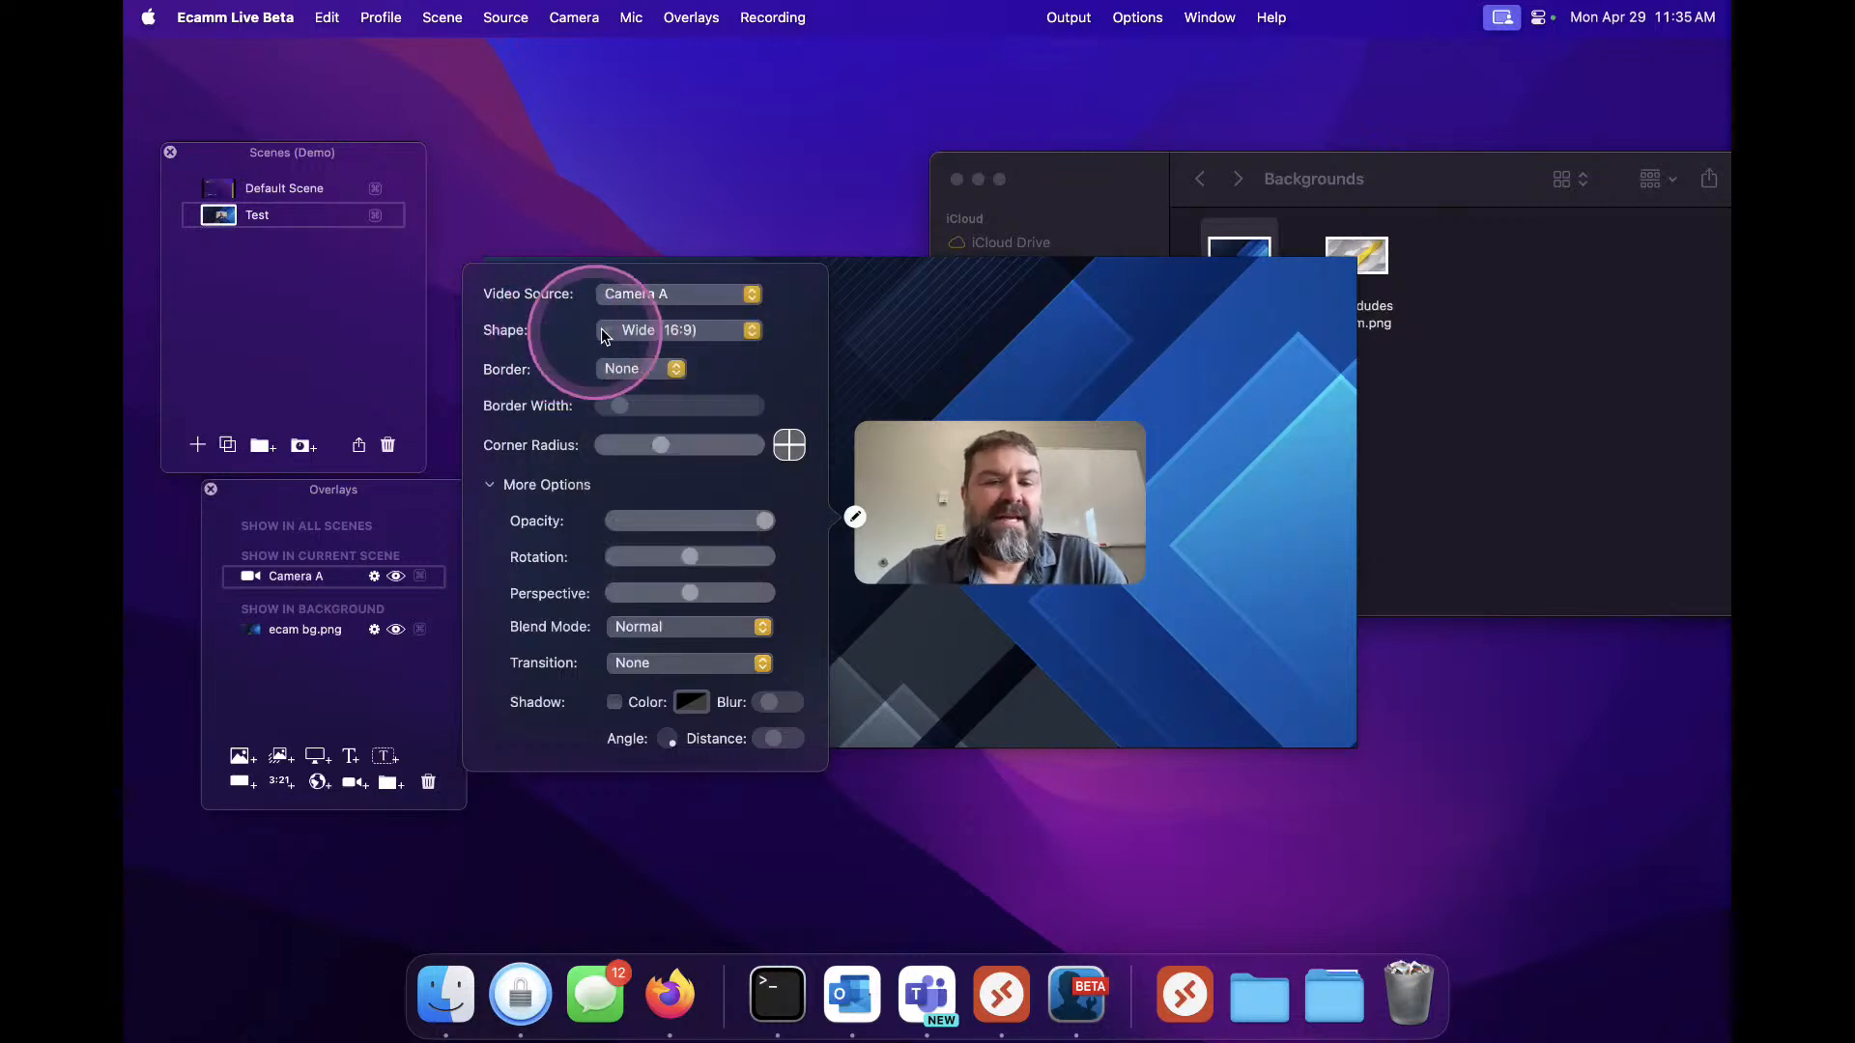
Reduce the camera overlay's corner radius to the minimum
left_click(635, 333)
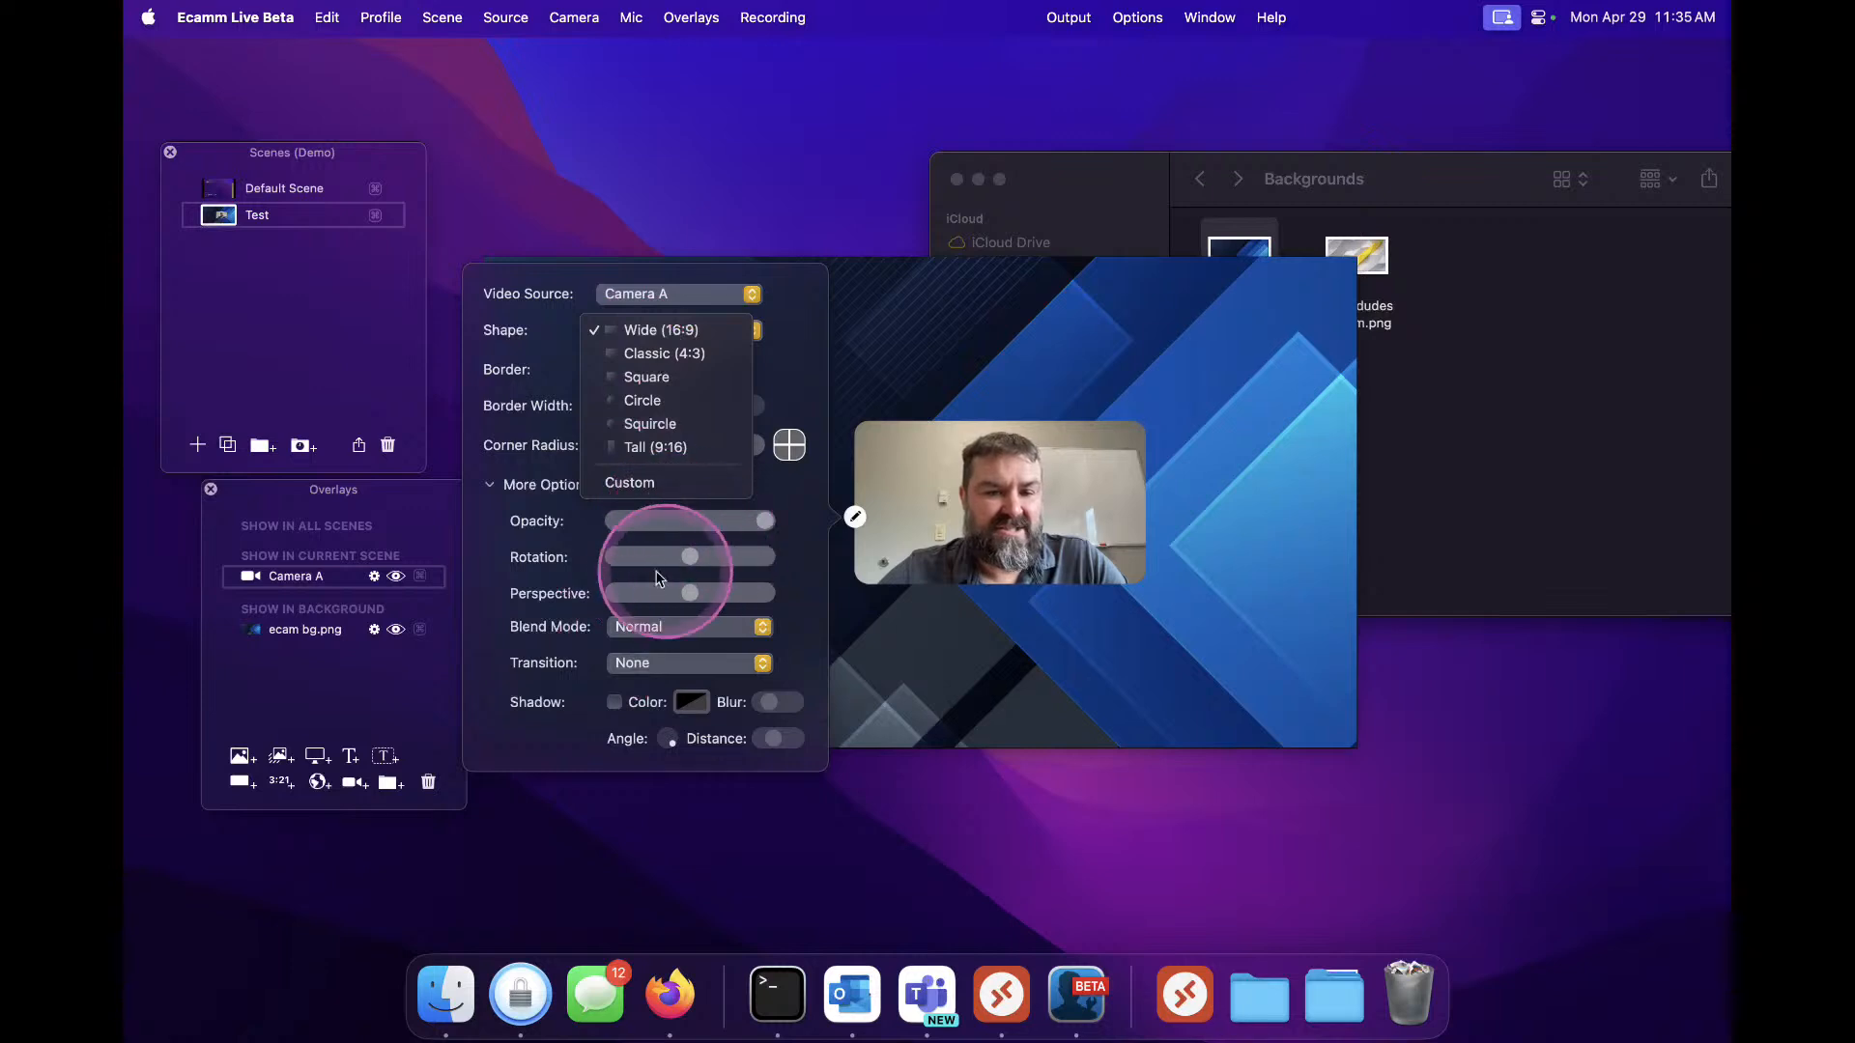
left_click(499, 579)
mouse_move(664, 451)
left_click_drag(663, 446, 541, 437)
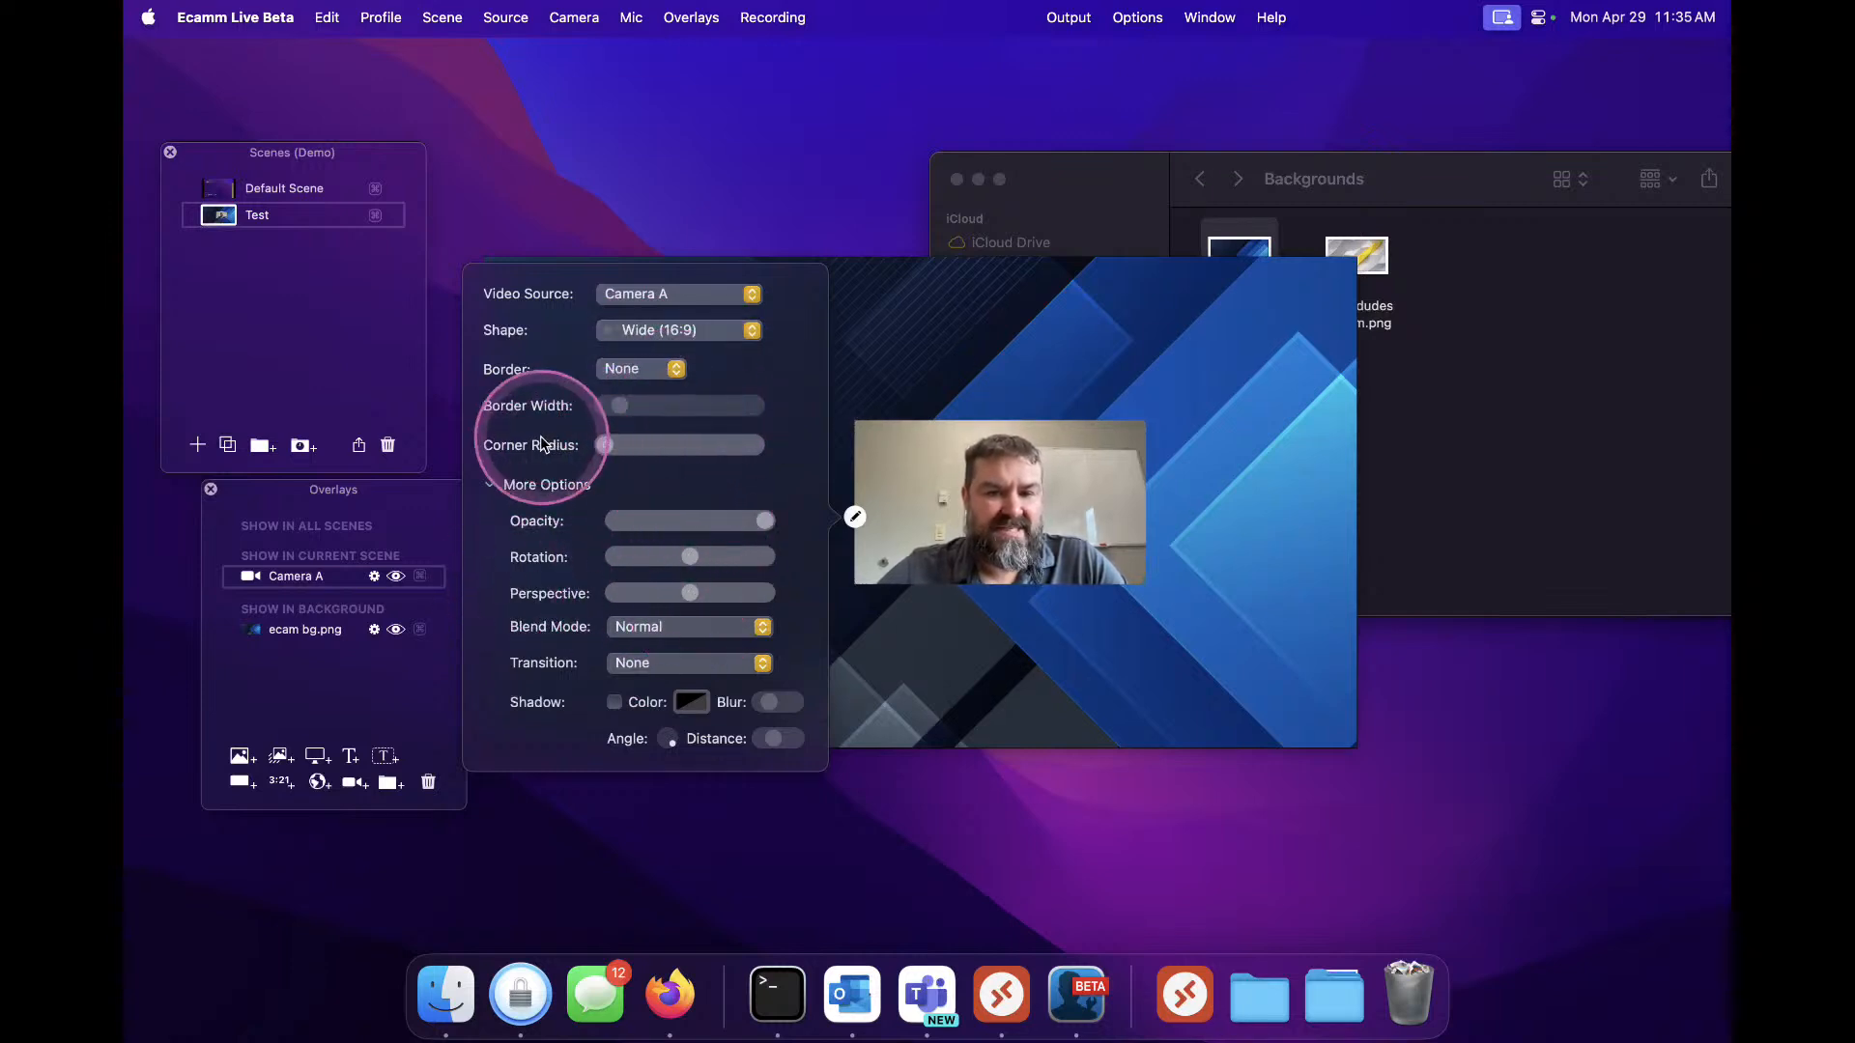
Set the camera overlay's shape to Square
left_click(692, 331)
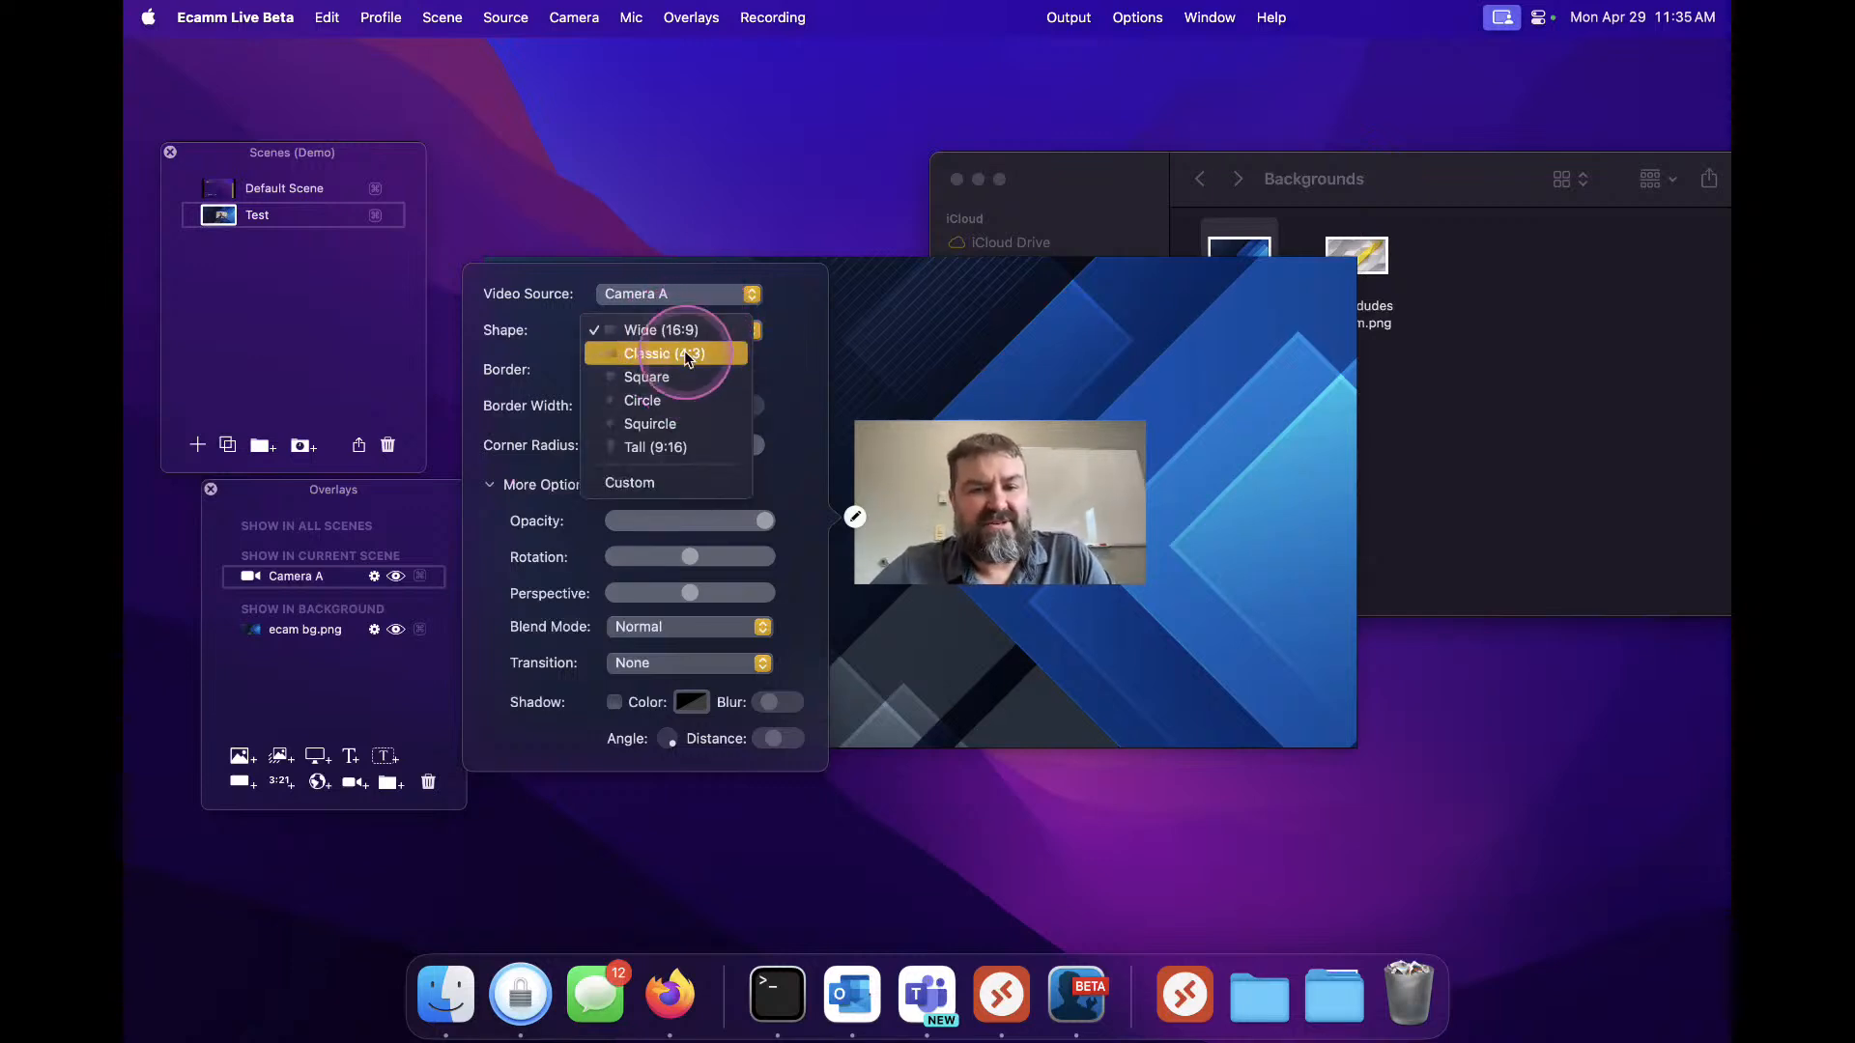
left_click(684, 353)
left_click(678, 336)
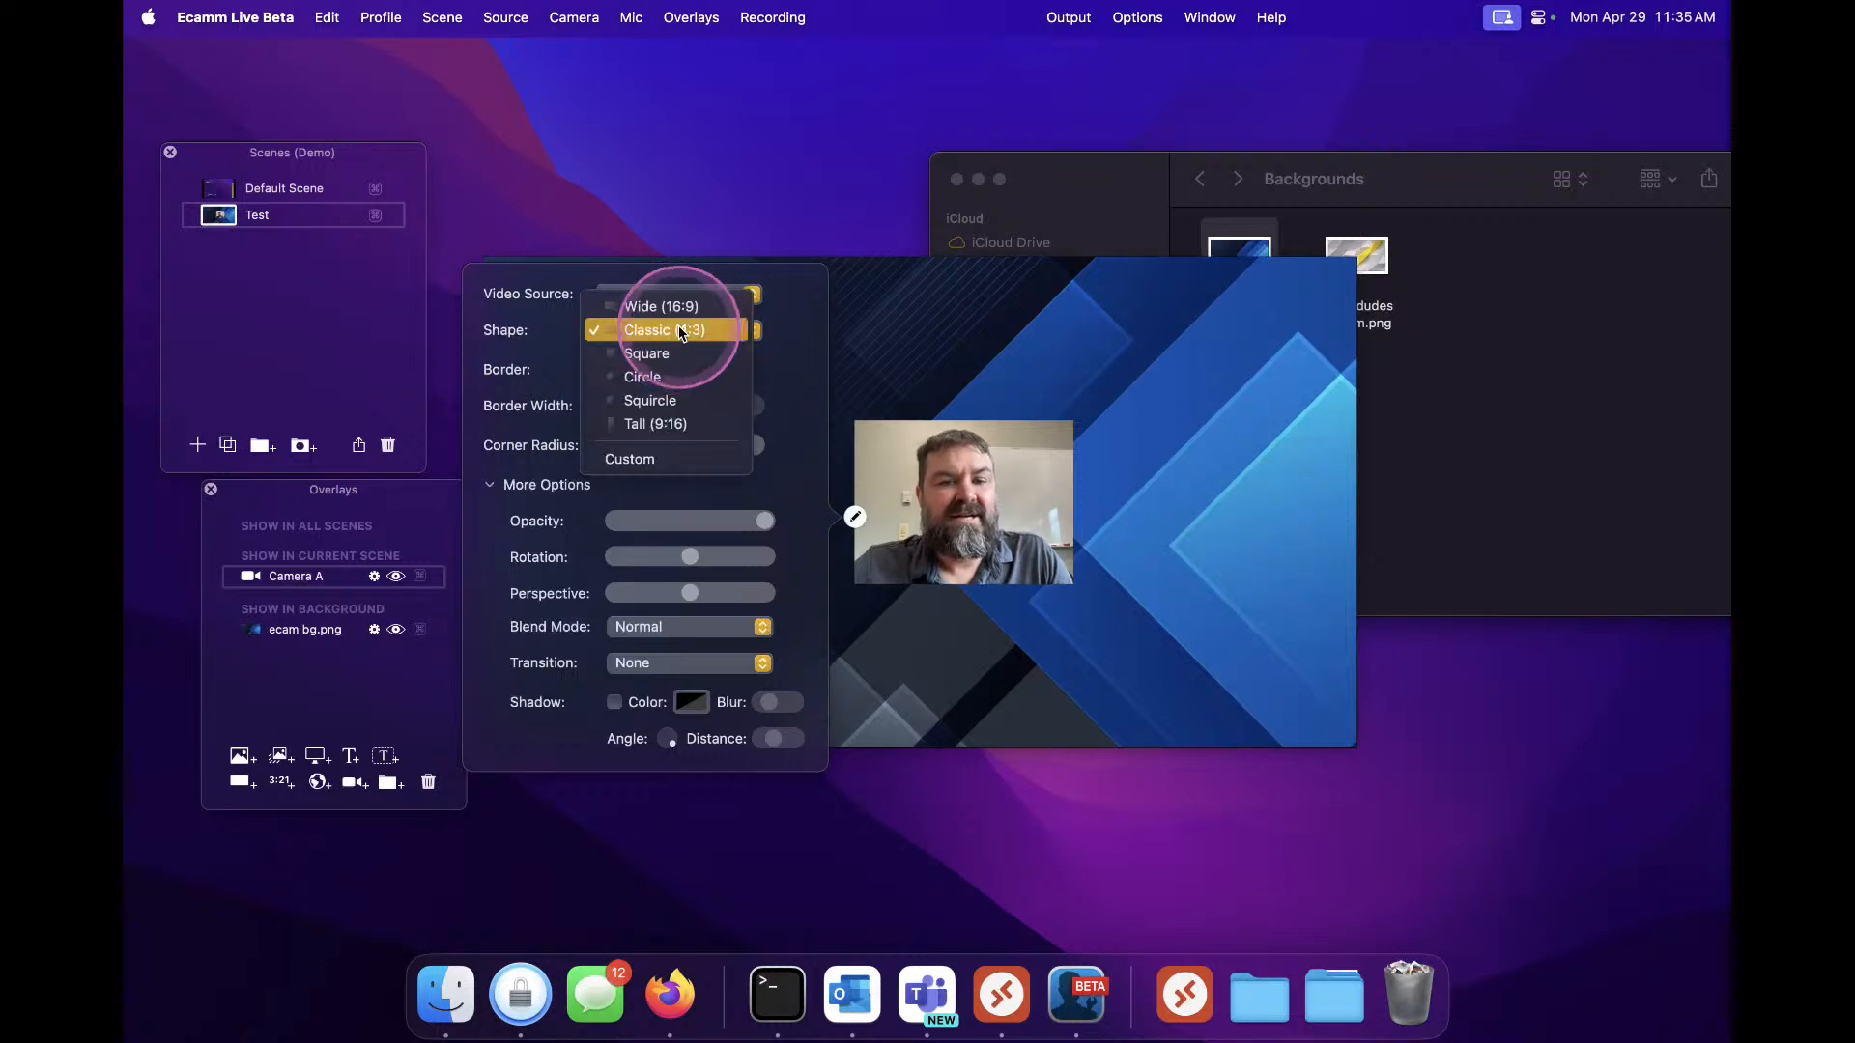
left_click(672, 351)
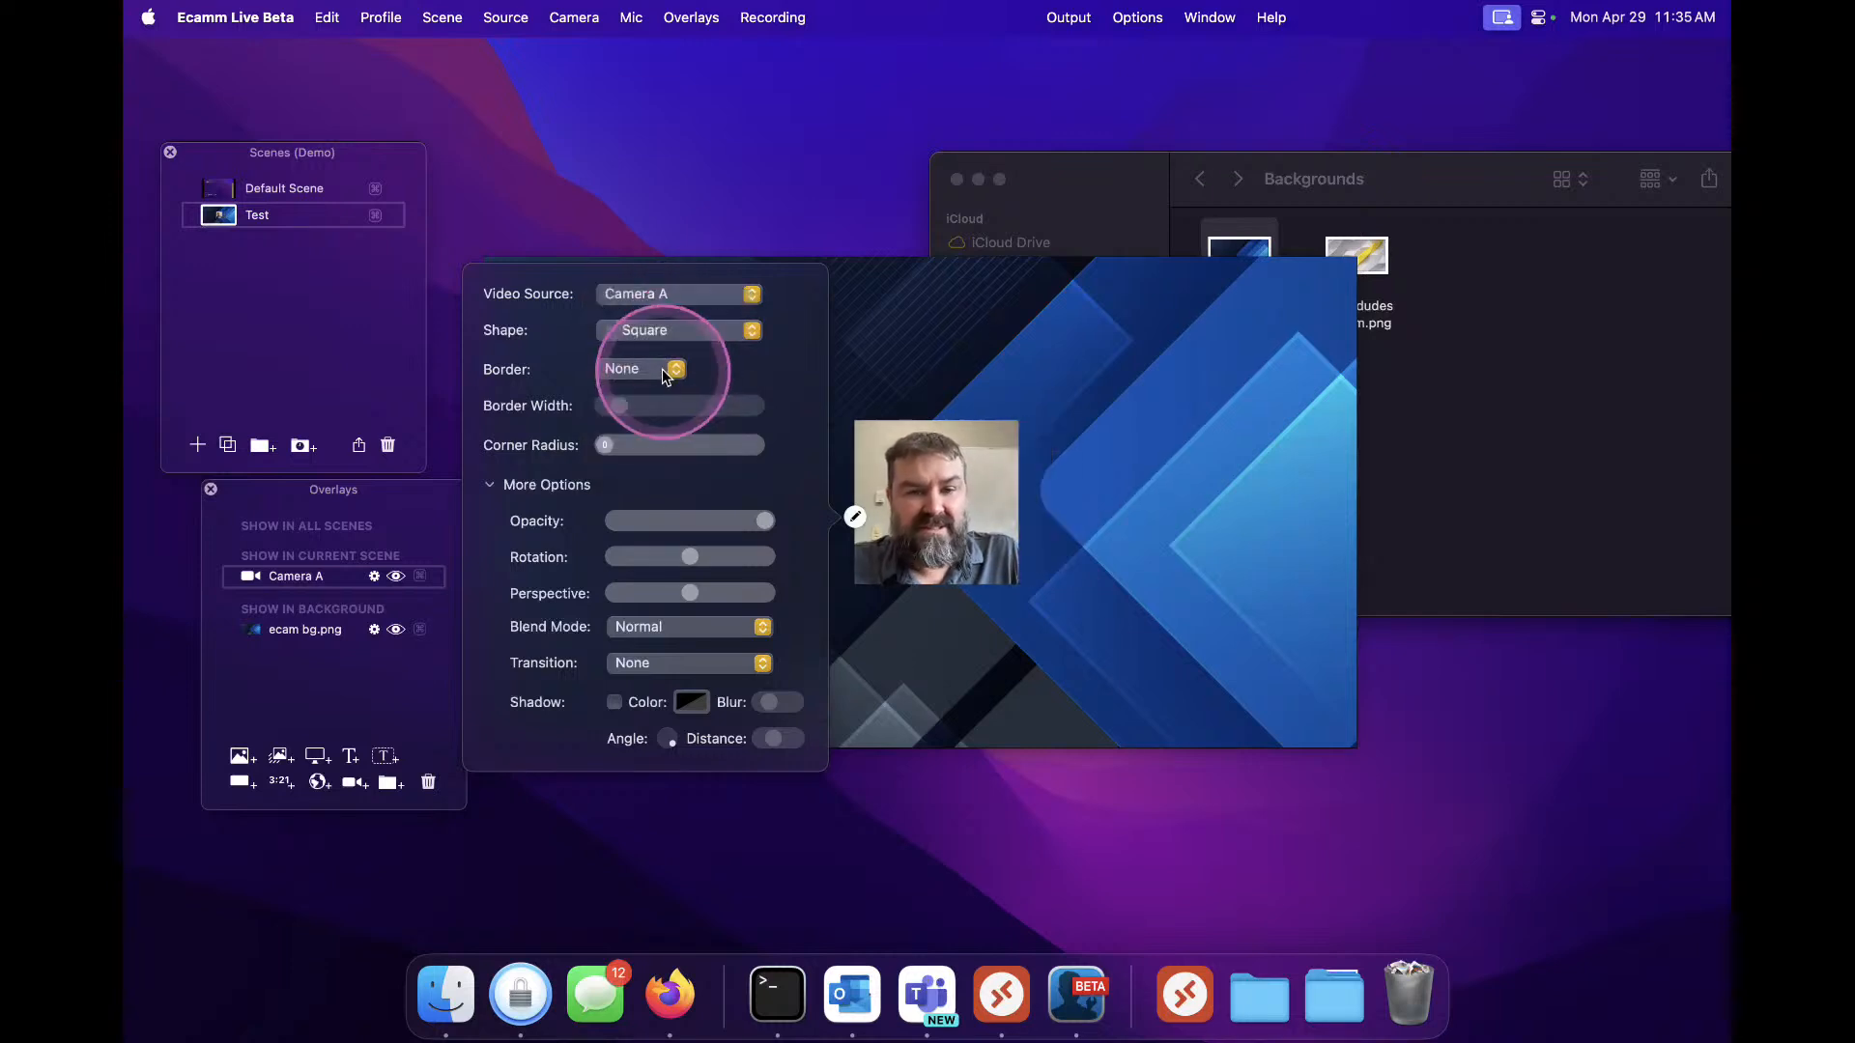
Try the Circle, Squircle and Tall (9:16) shapes on the camera overlay and drop its corner radius to minimum
left_click(665, 331)
left_click(663, 362)
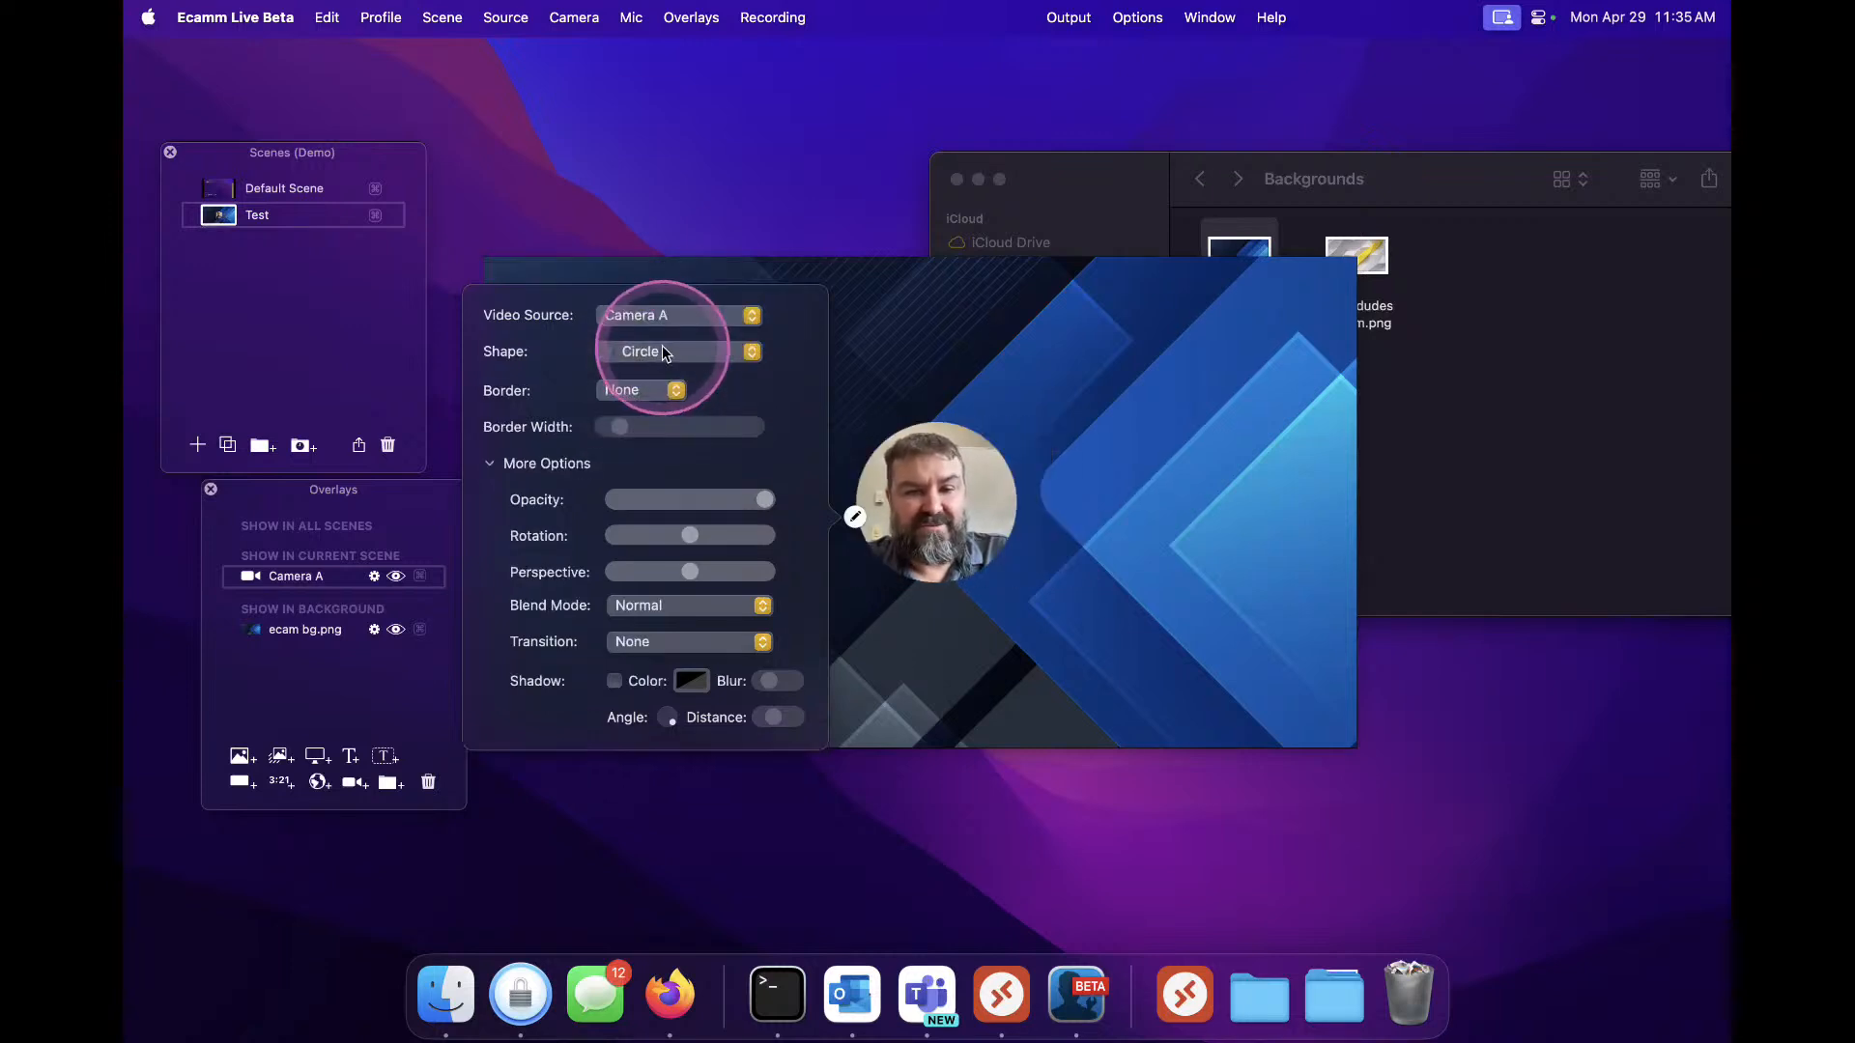
left_click(663, 350)
left_click(659, 379)
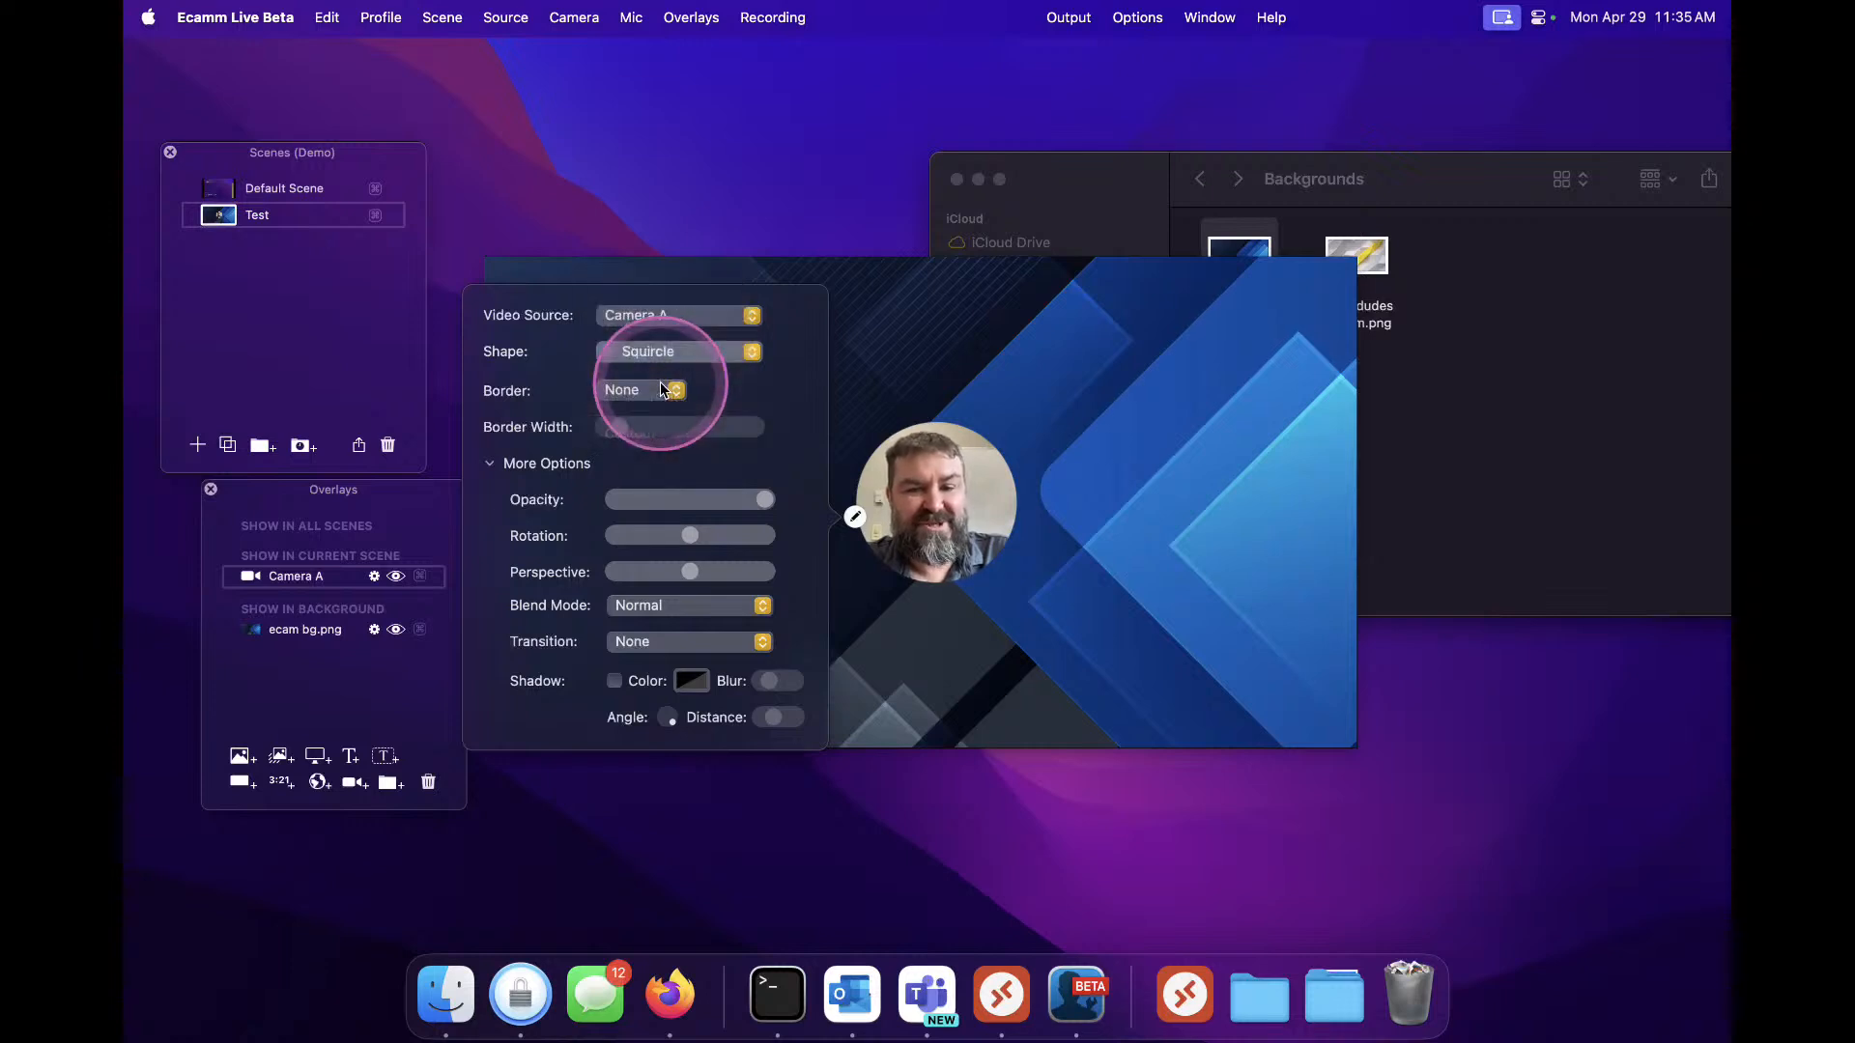
left_click(651, 368)
left_click(664, 332)
left_click(663, 333)
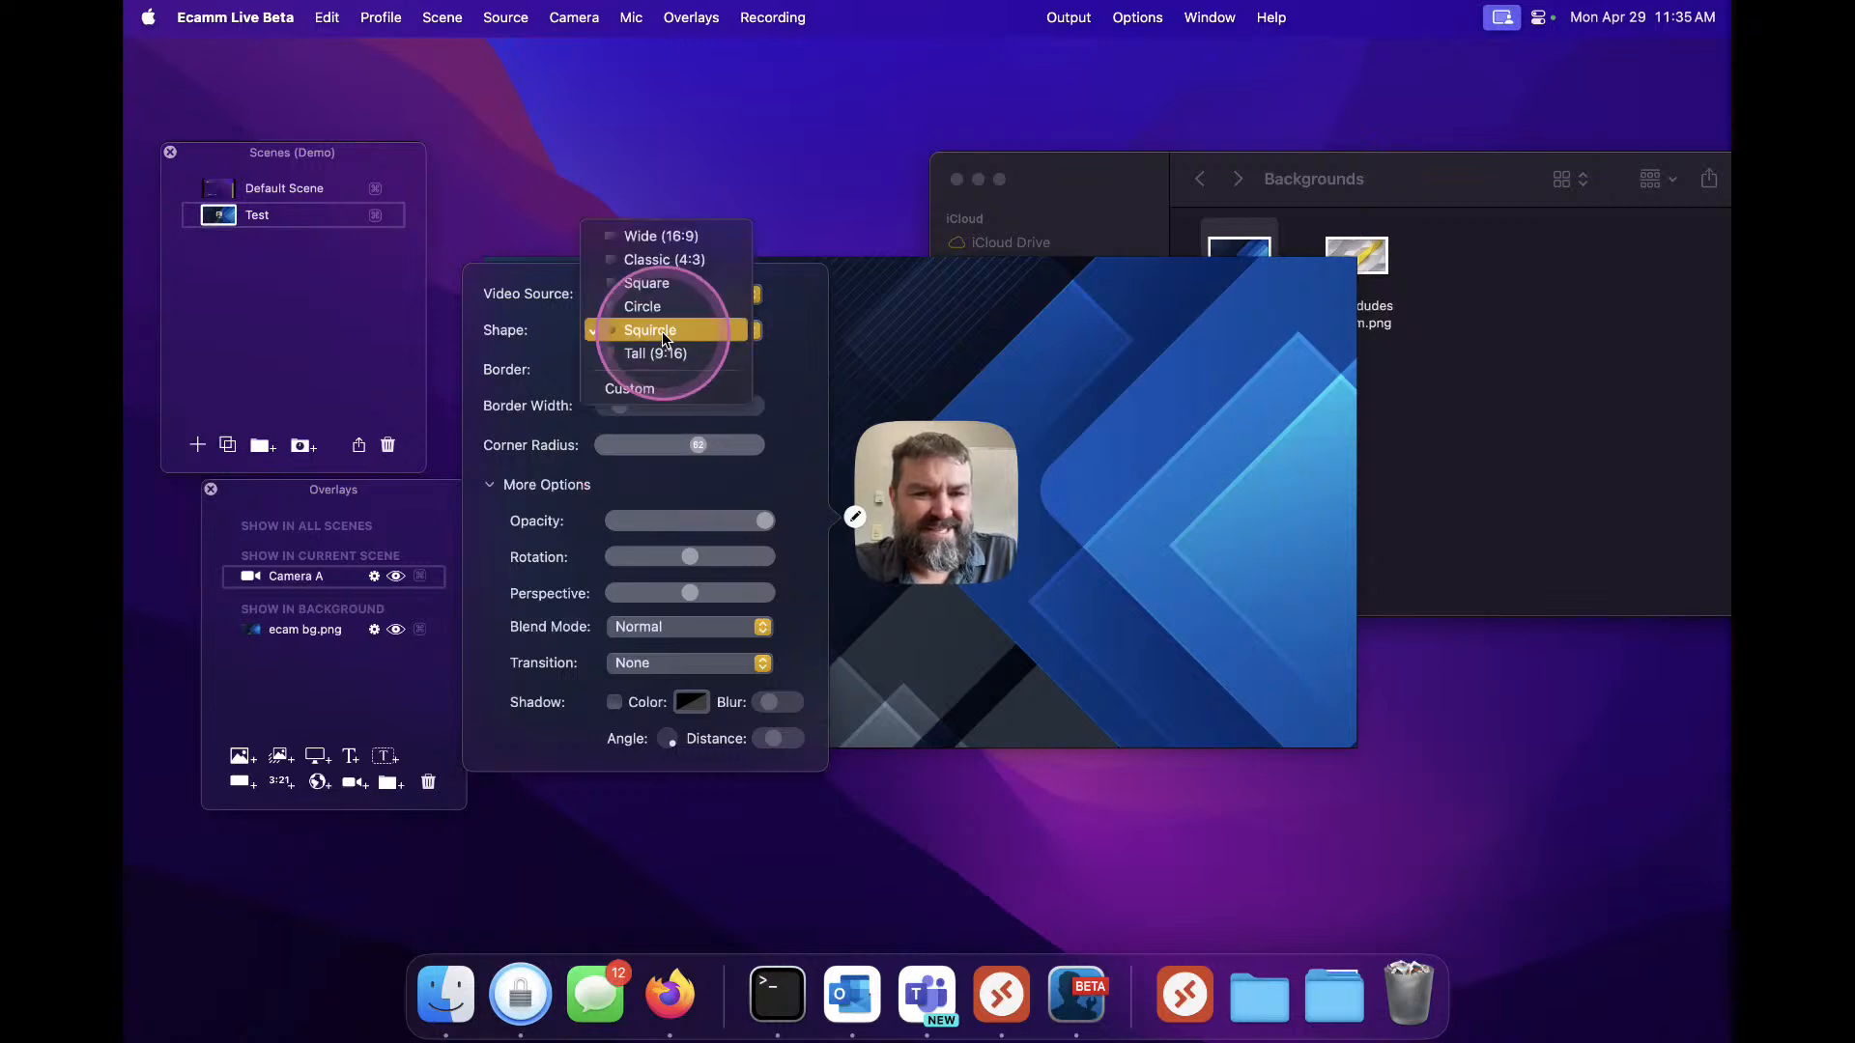
left_click(661, 355)
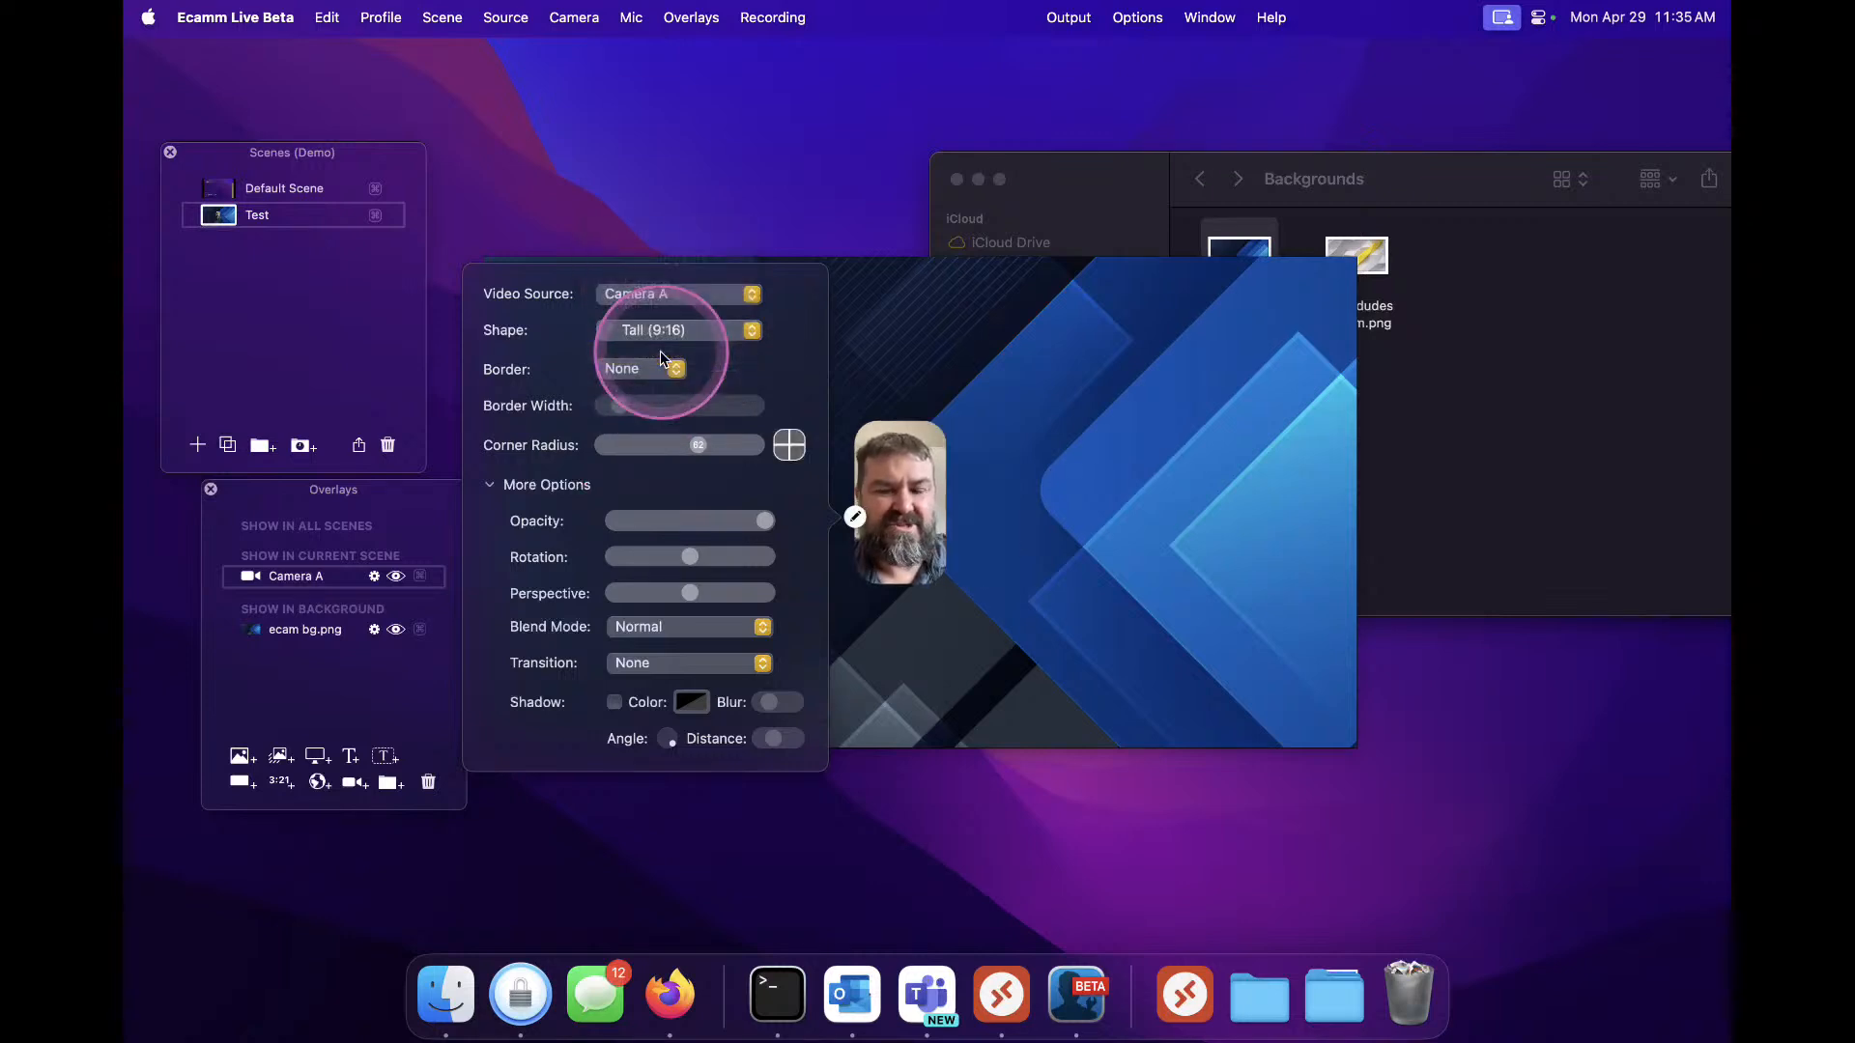
left_click(695, 491)
left_click_drag(695, 442, 539, 449)
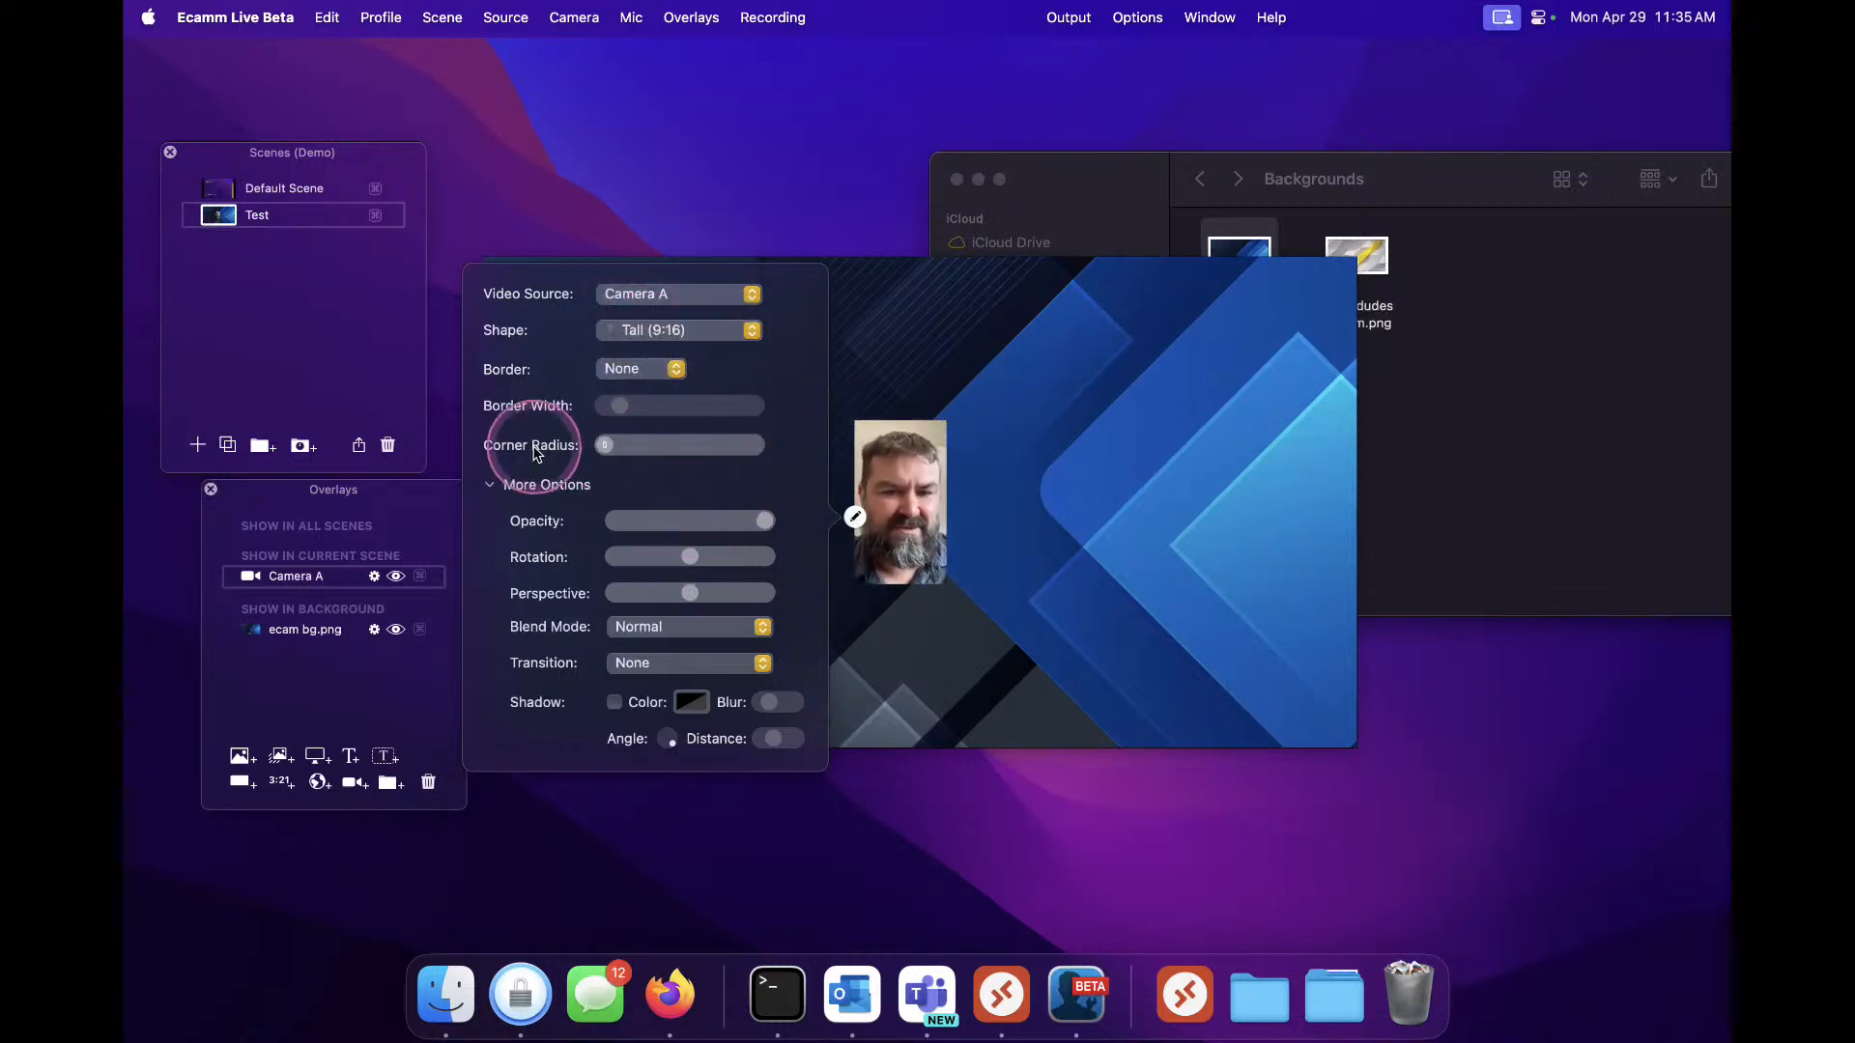
Set the camera overlay's shape to Custom and widen it into a landscape rectangle
left_click(689, 330)
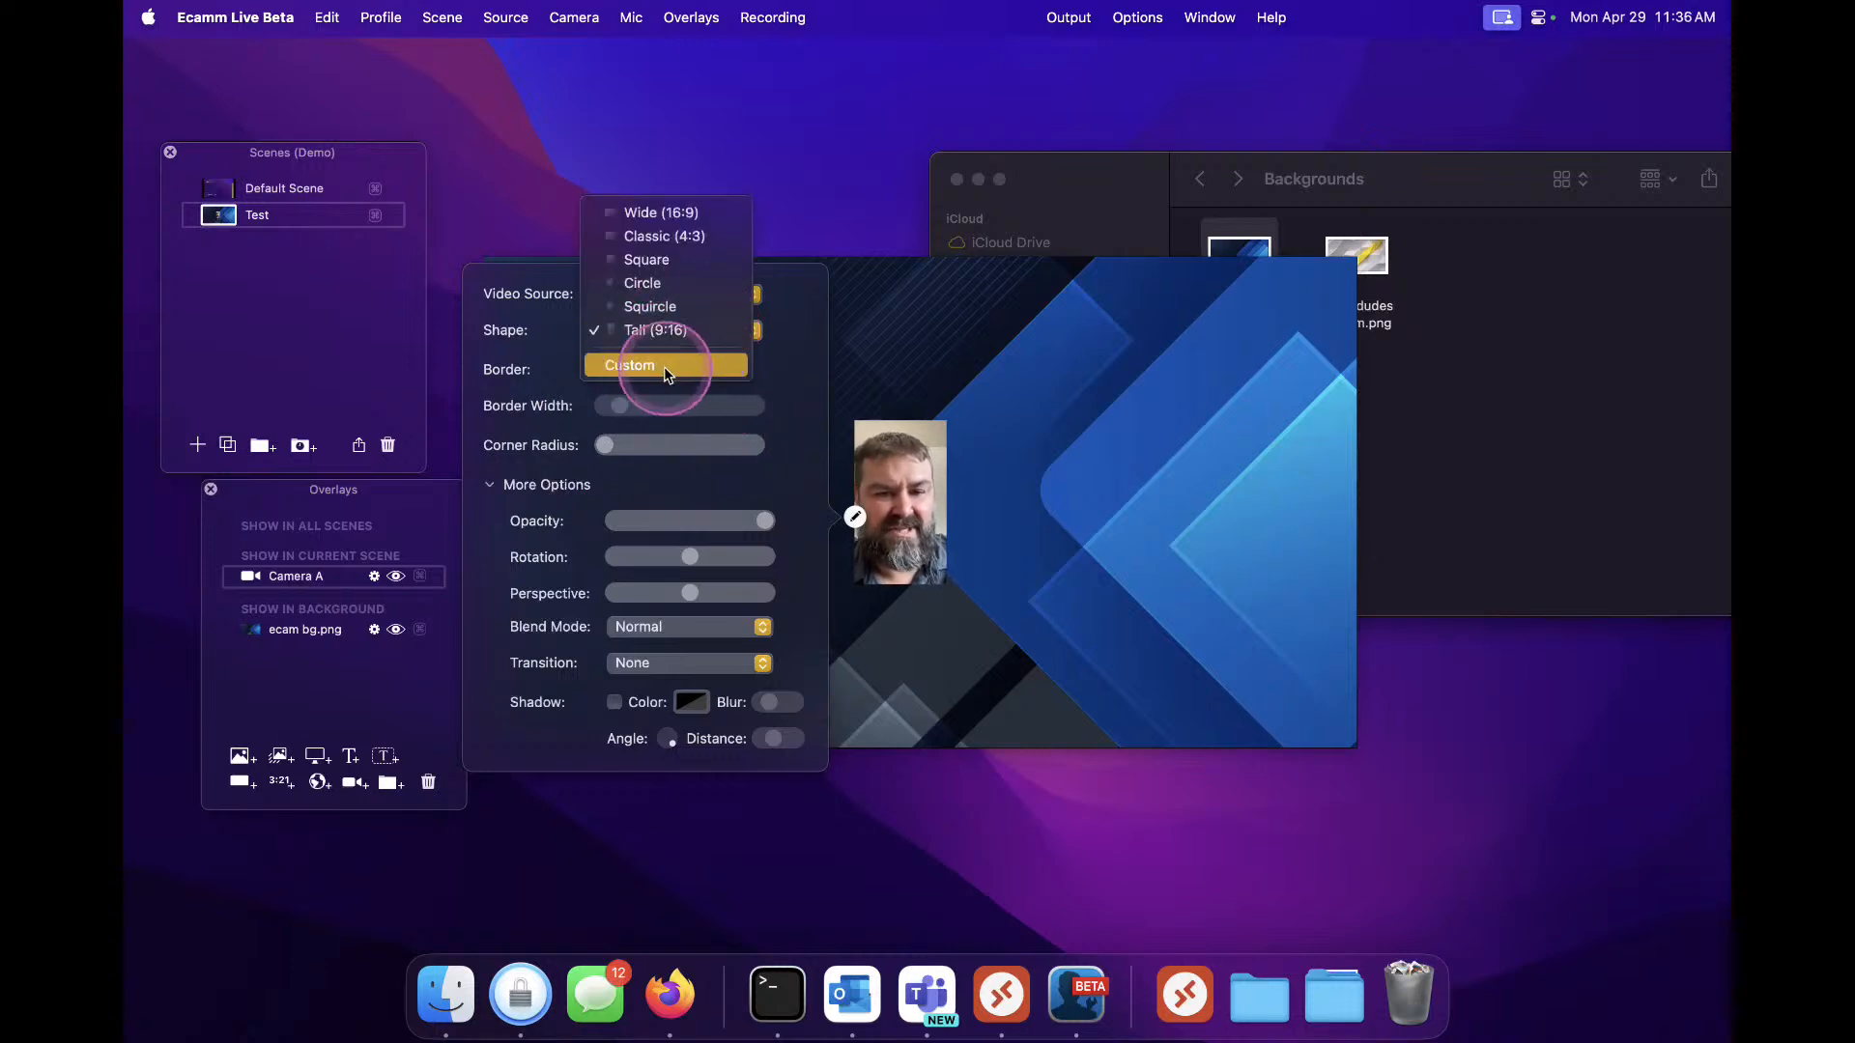
left_click(664, 367)
left_click_drag(942, 423, 1116, 377)
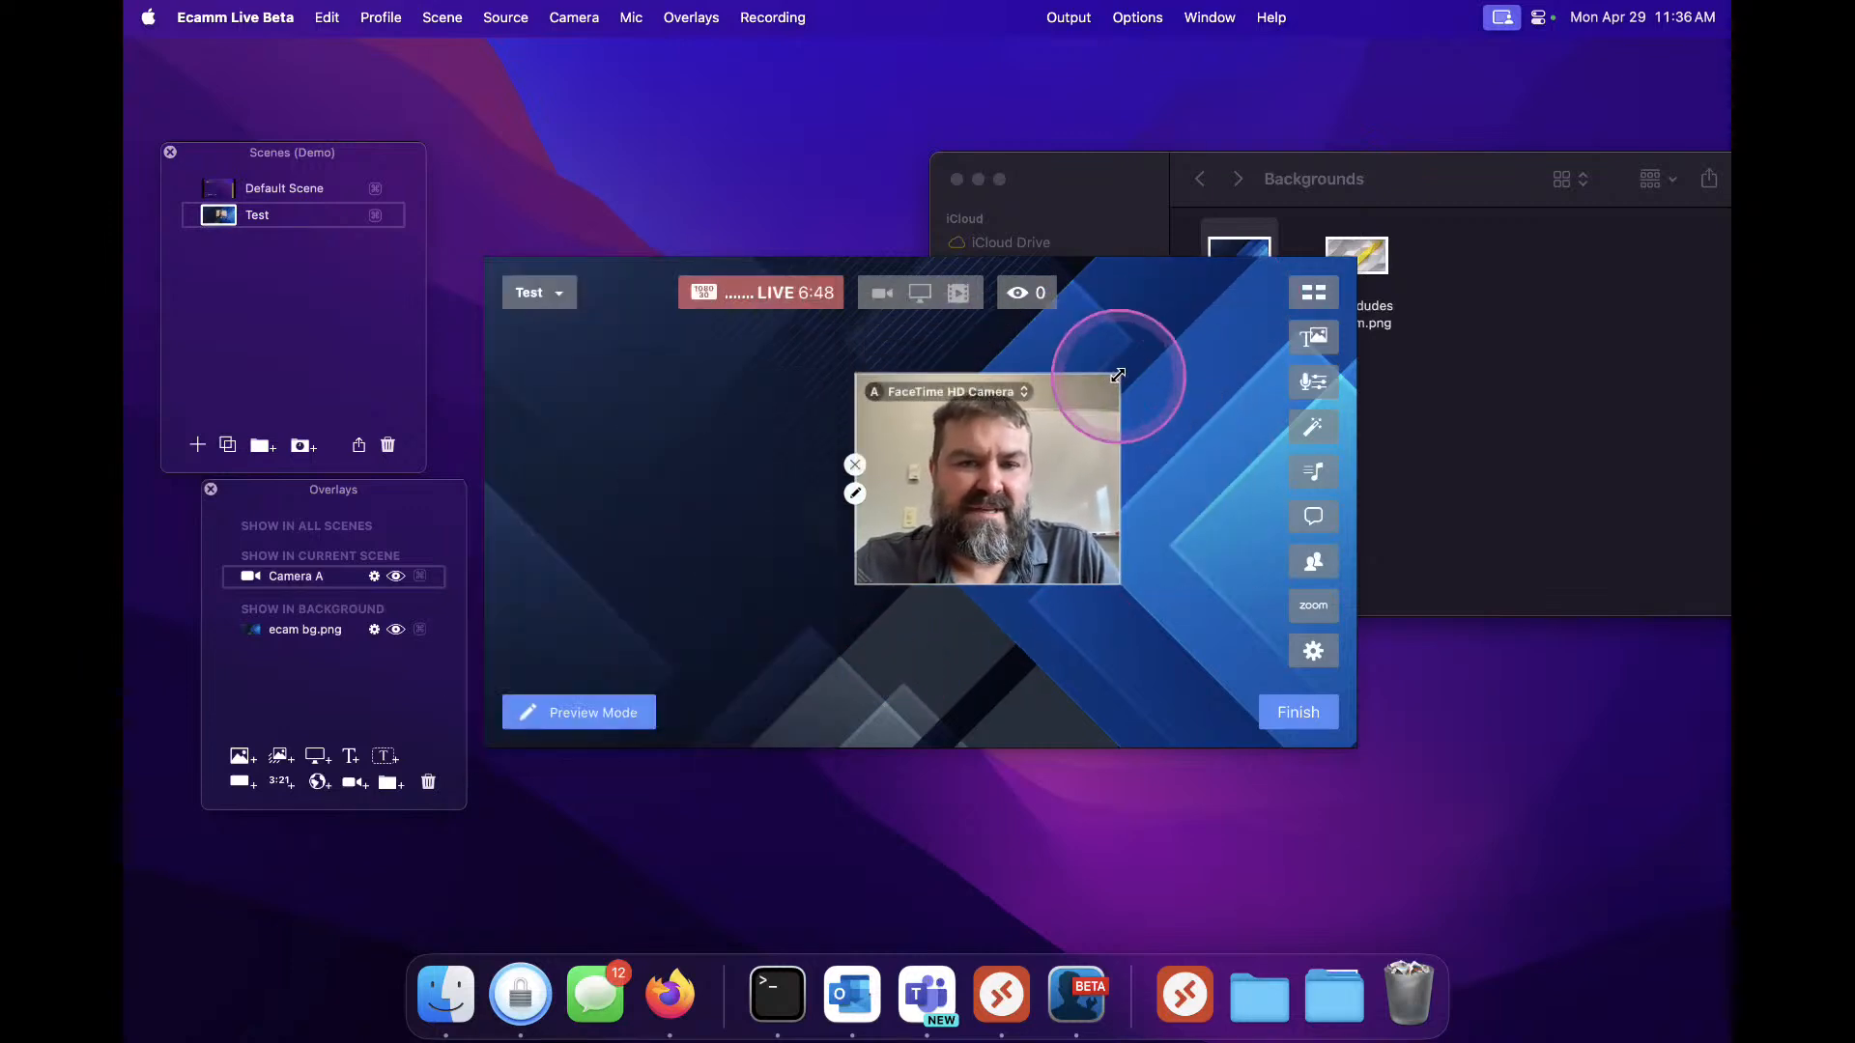
Reopen the camera overlay's settings and set its shape back to Square
left_click(855, 494)
left_click(652, 305)
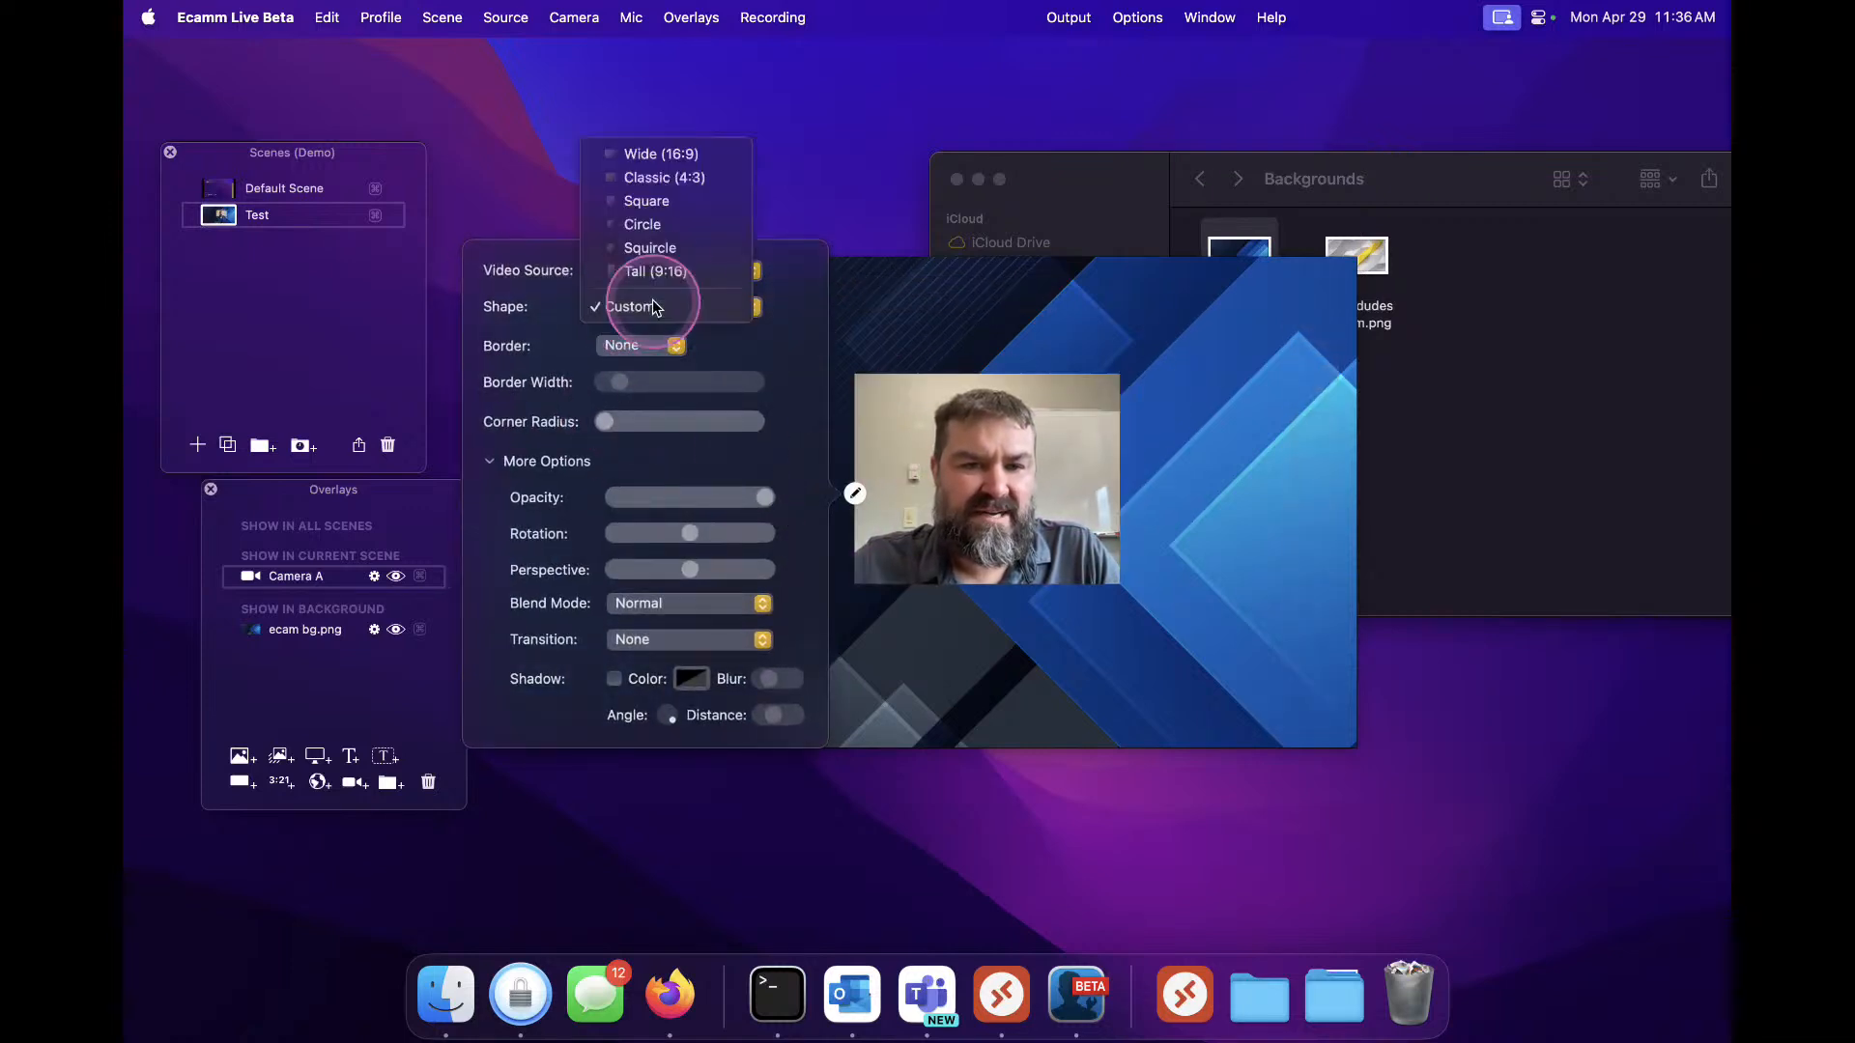
left_click(666, 203)
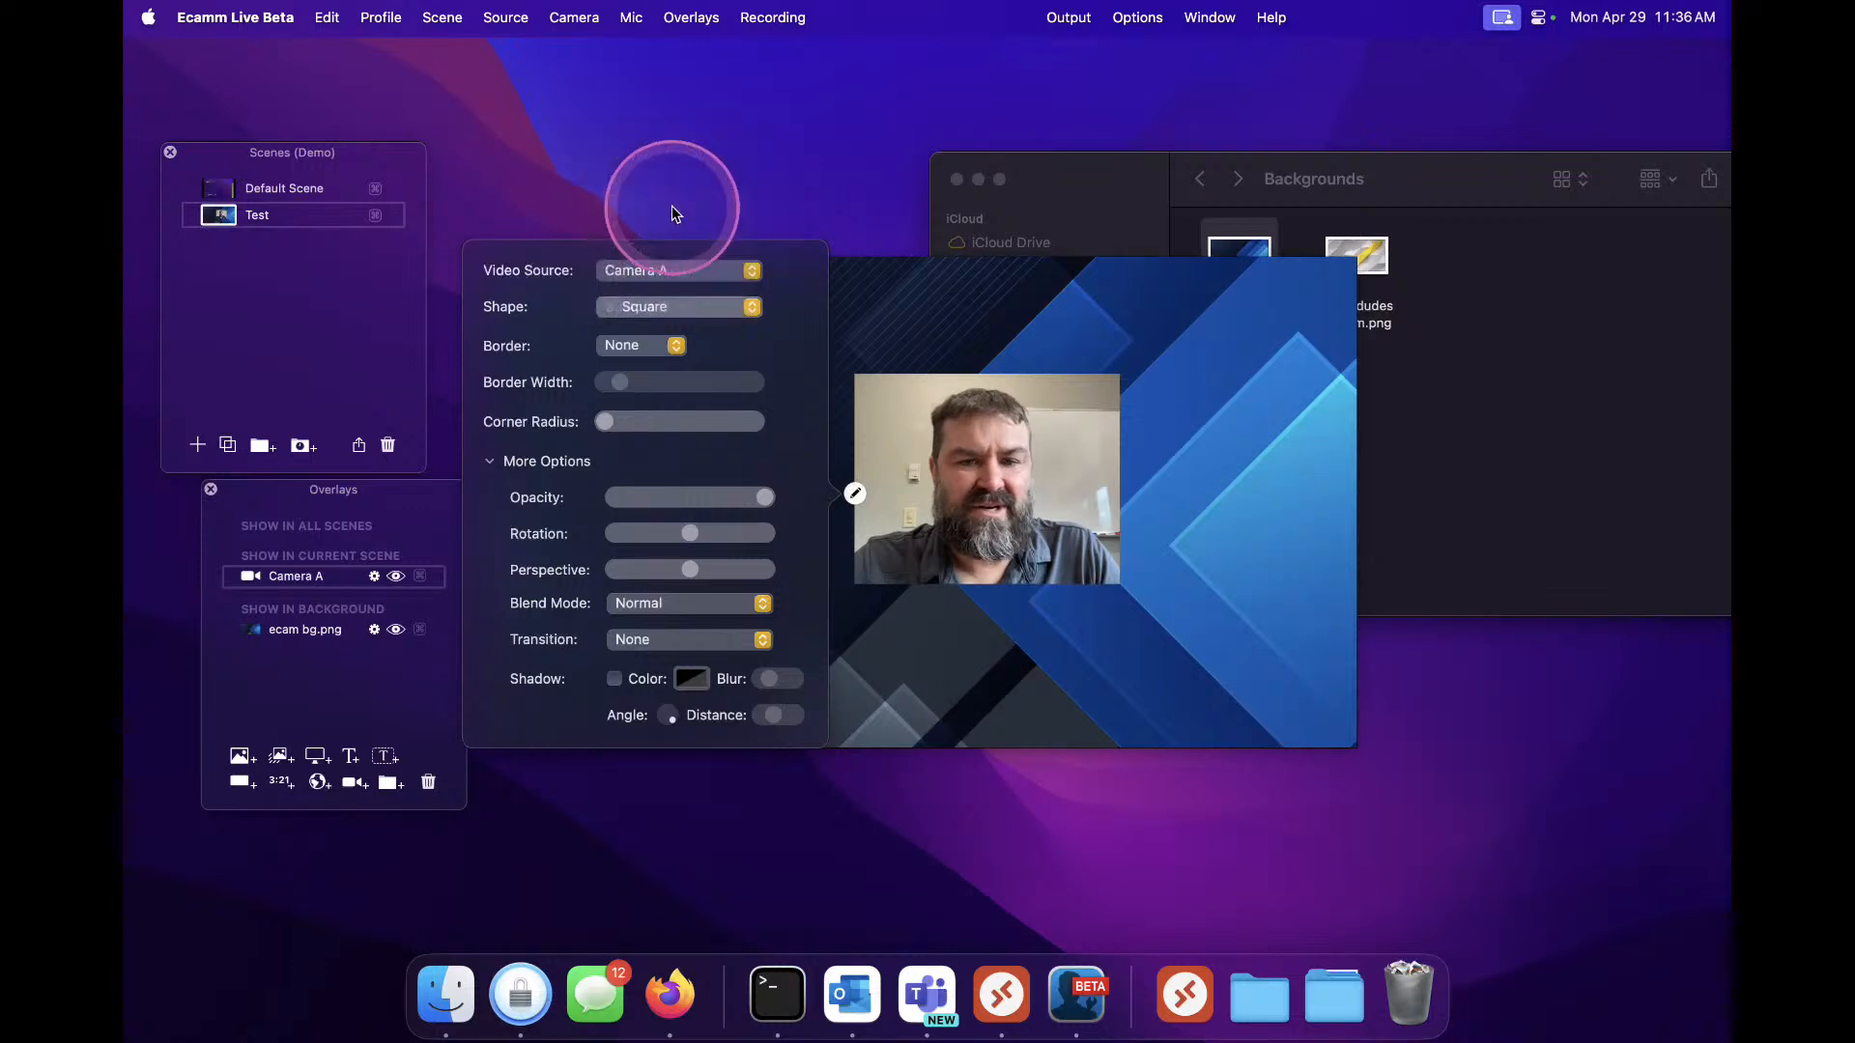
Move the camera overlay into the upper-right corner of the frame
left_click_drag(915, 514, 1160, 480)
left_click(947, 577)
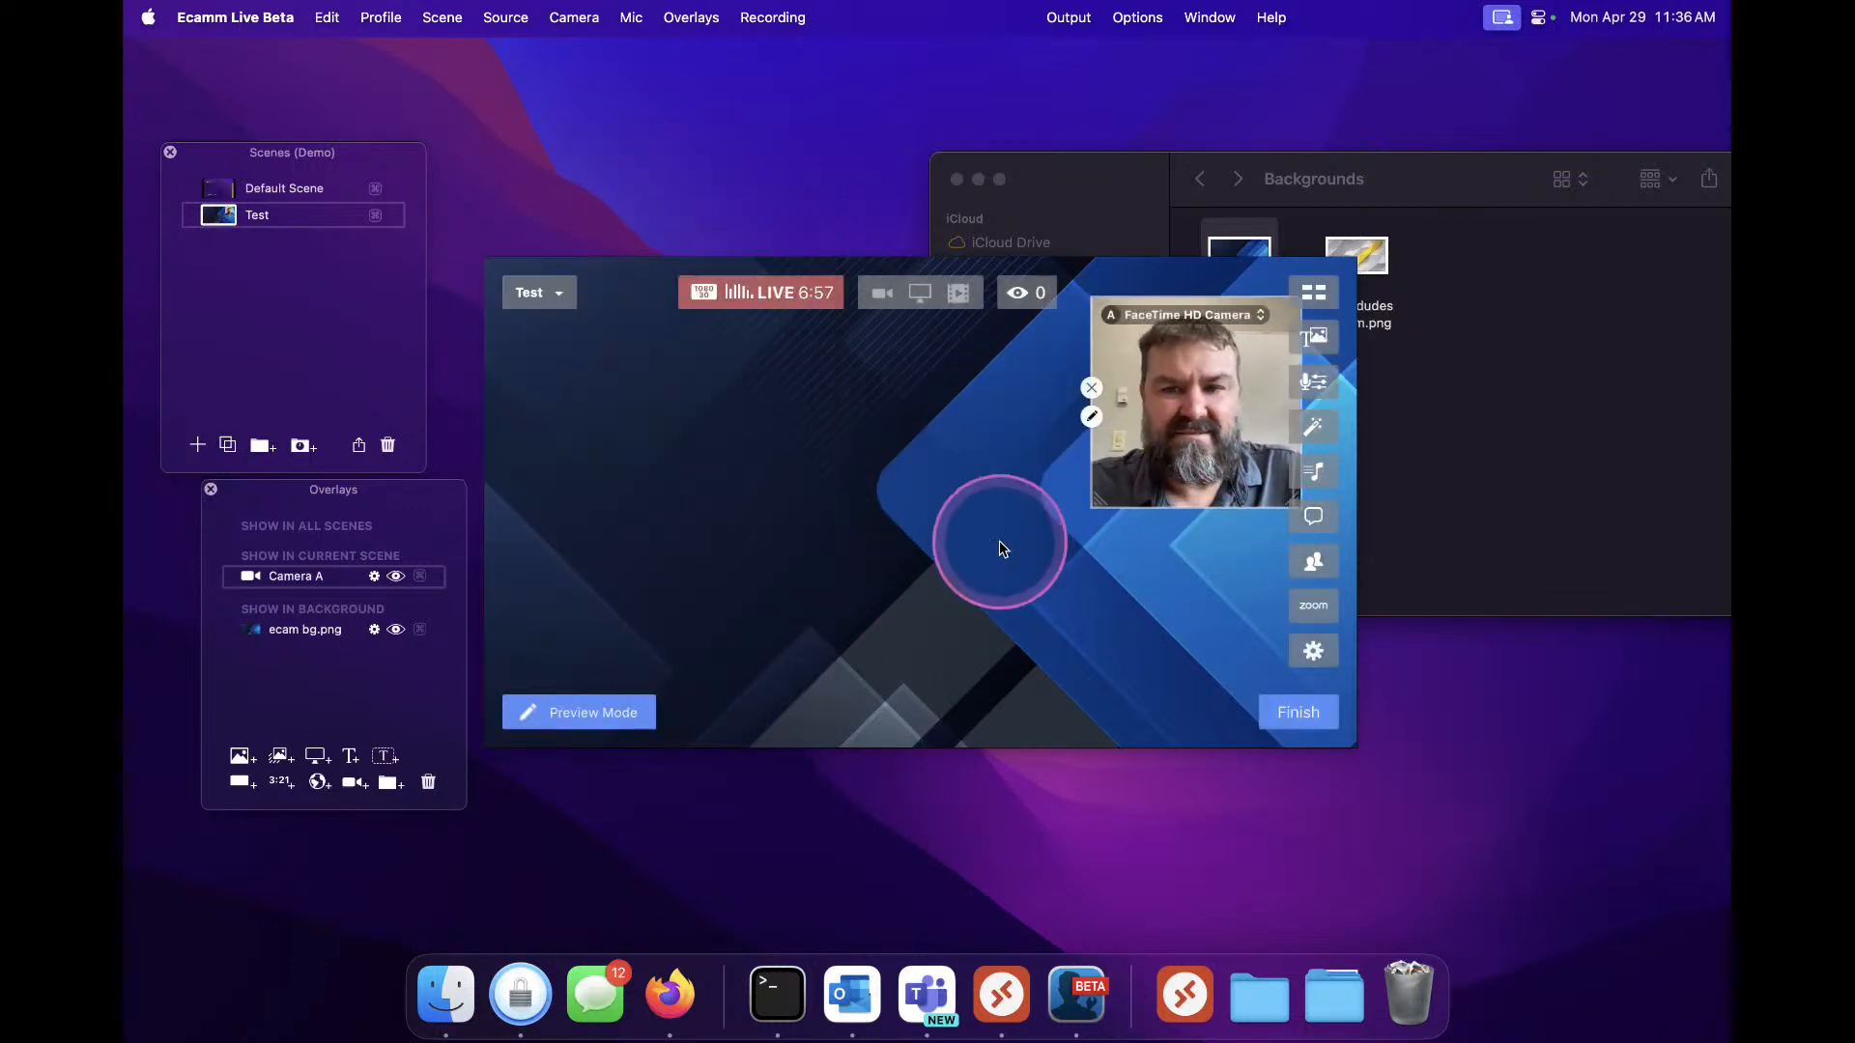
Give the camera overlay a Color border and increase its corner radius
left_click(1090, 416)
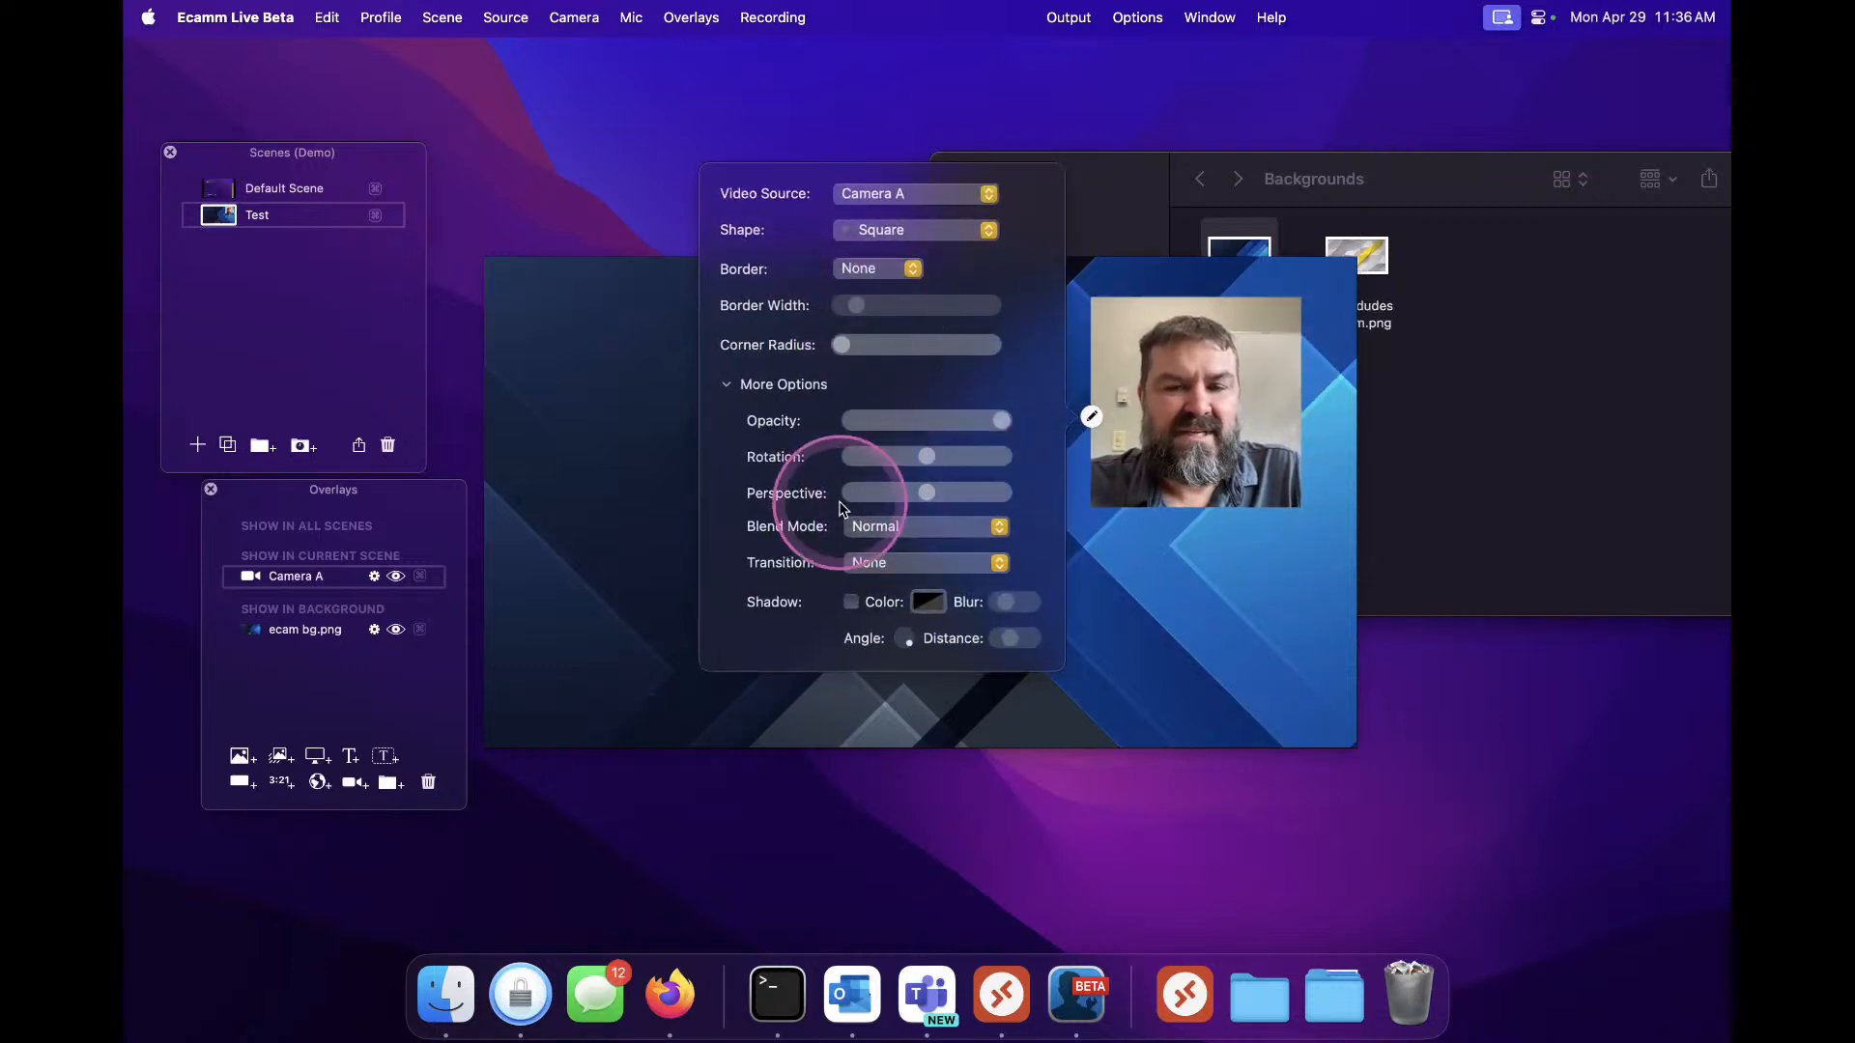
left_click(867, 267)
left_click(868, 288)
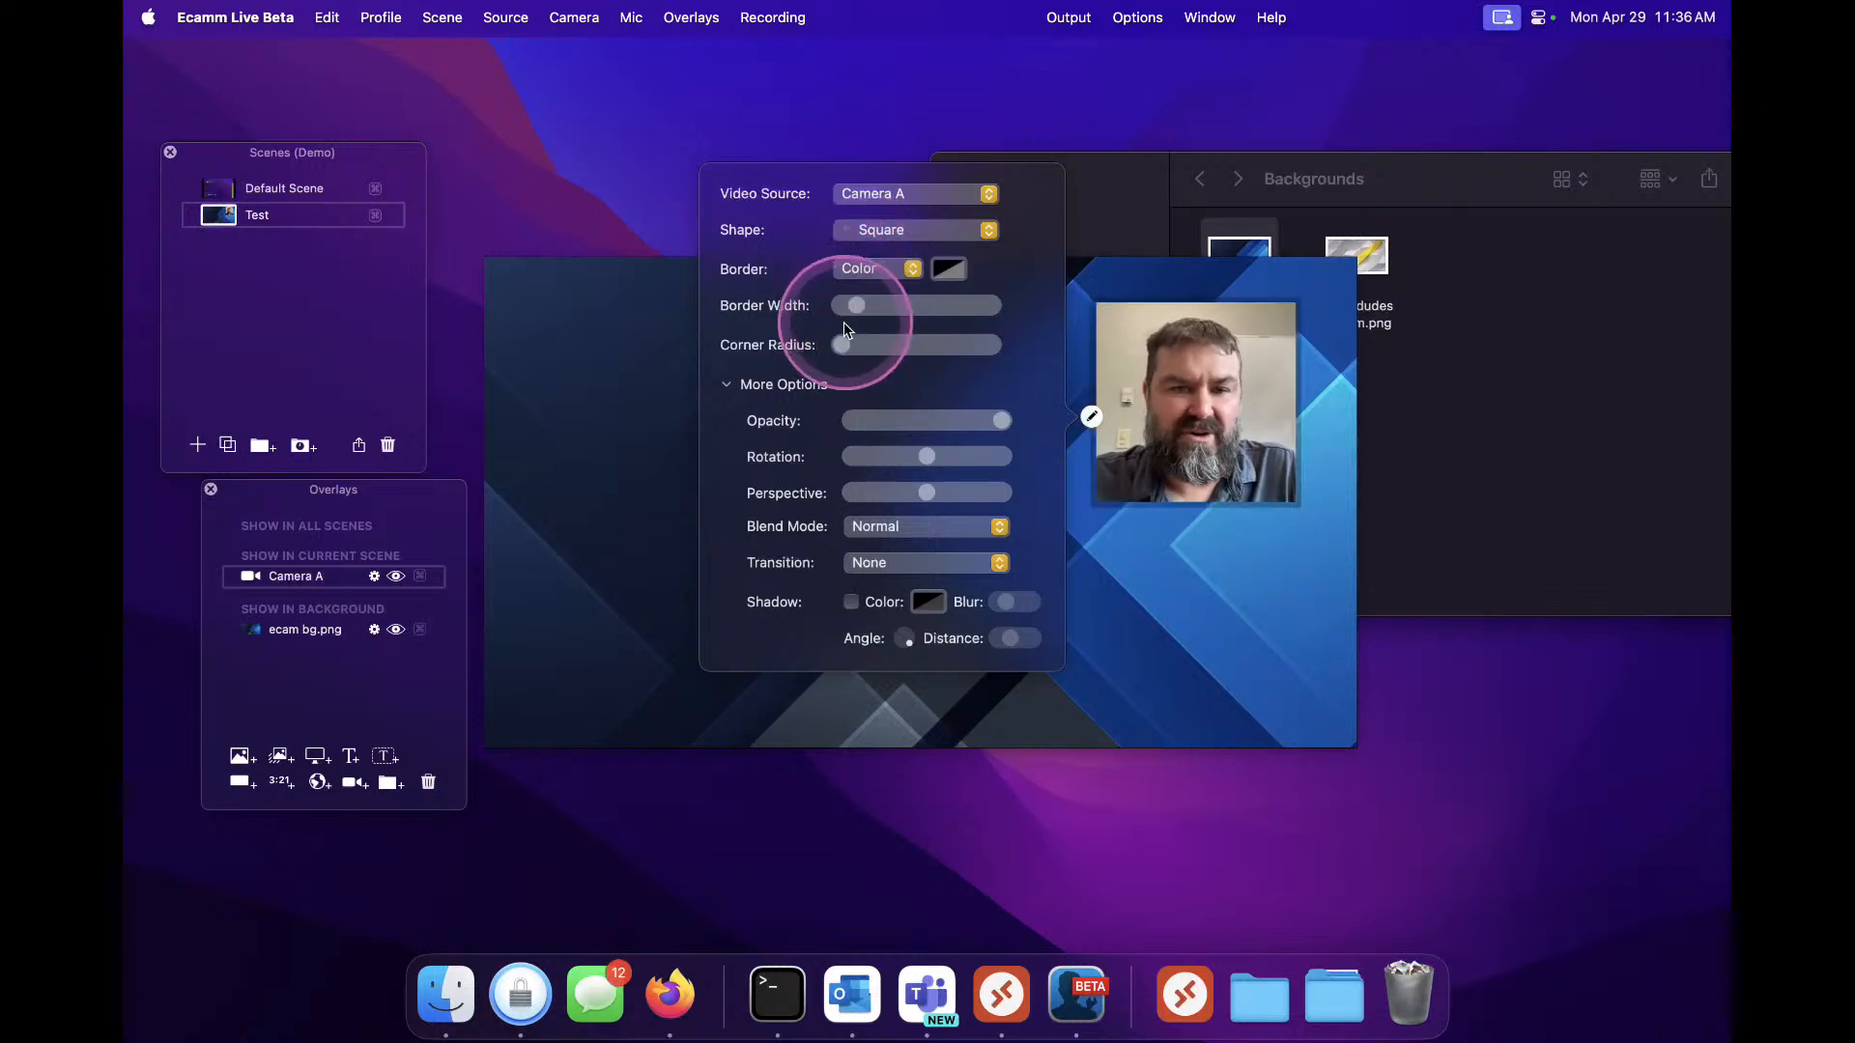
left_click_drag(845, 345, 888, 379)
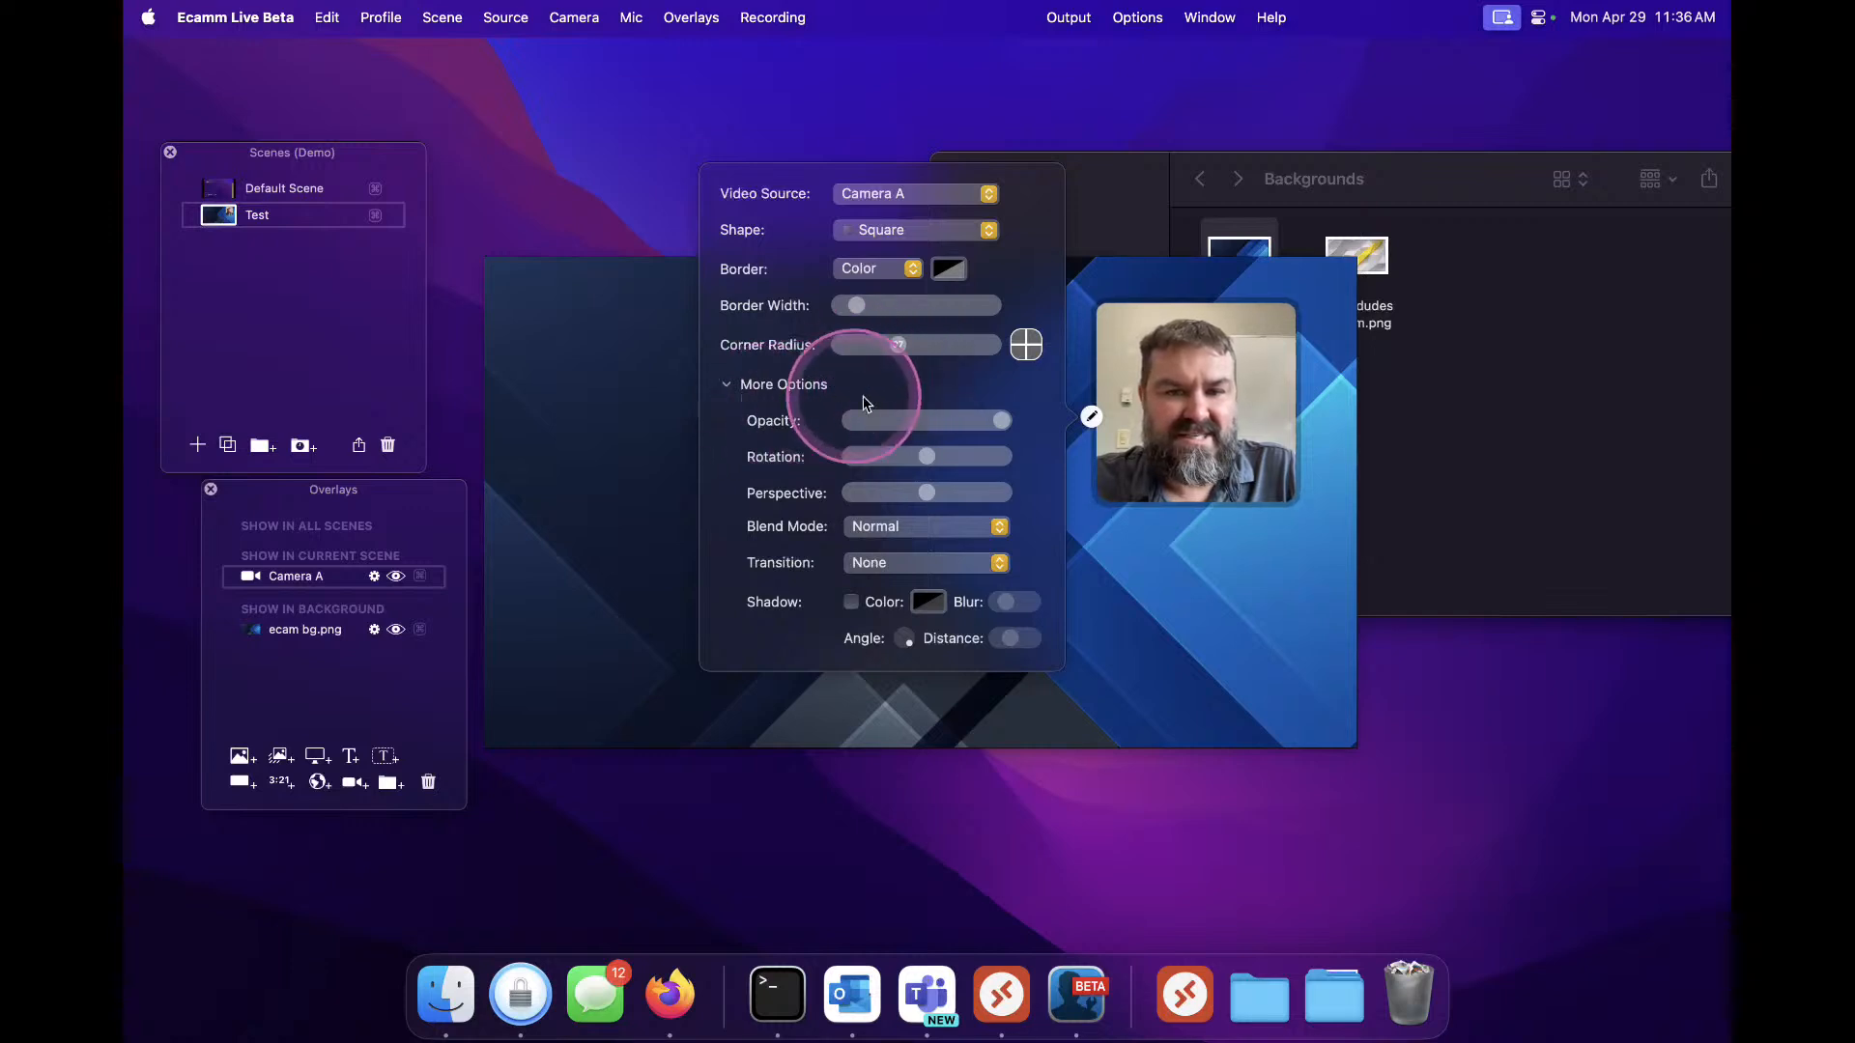
Adjust the camera overlay's opacity and lower its perspective
left_click_drag(1000, 422, 1081, 425)
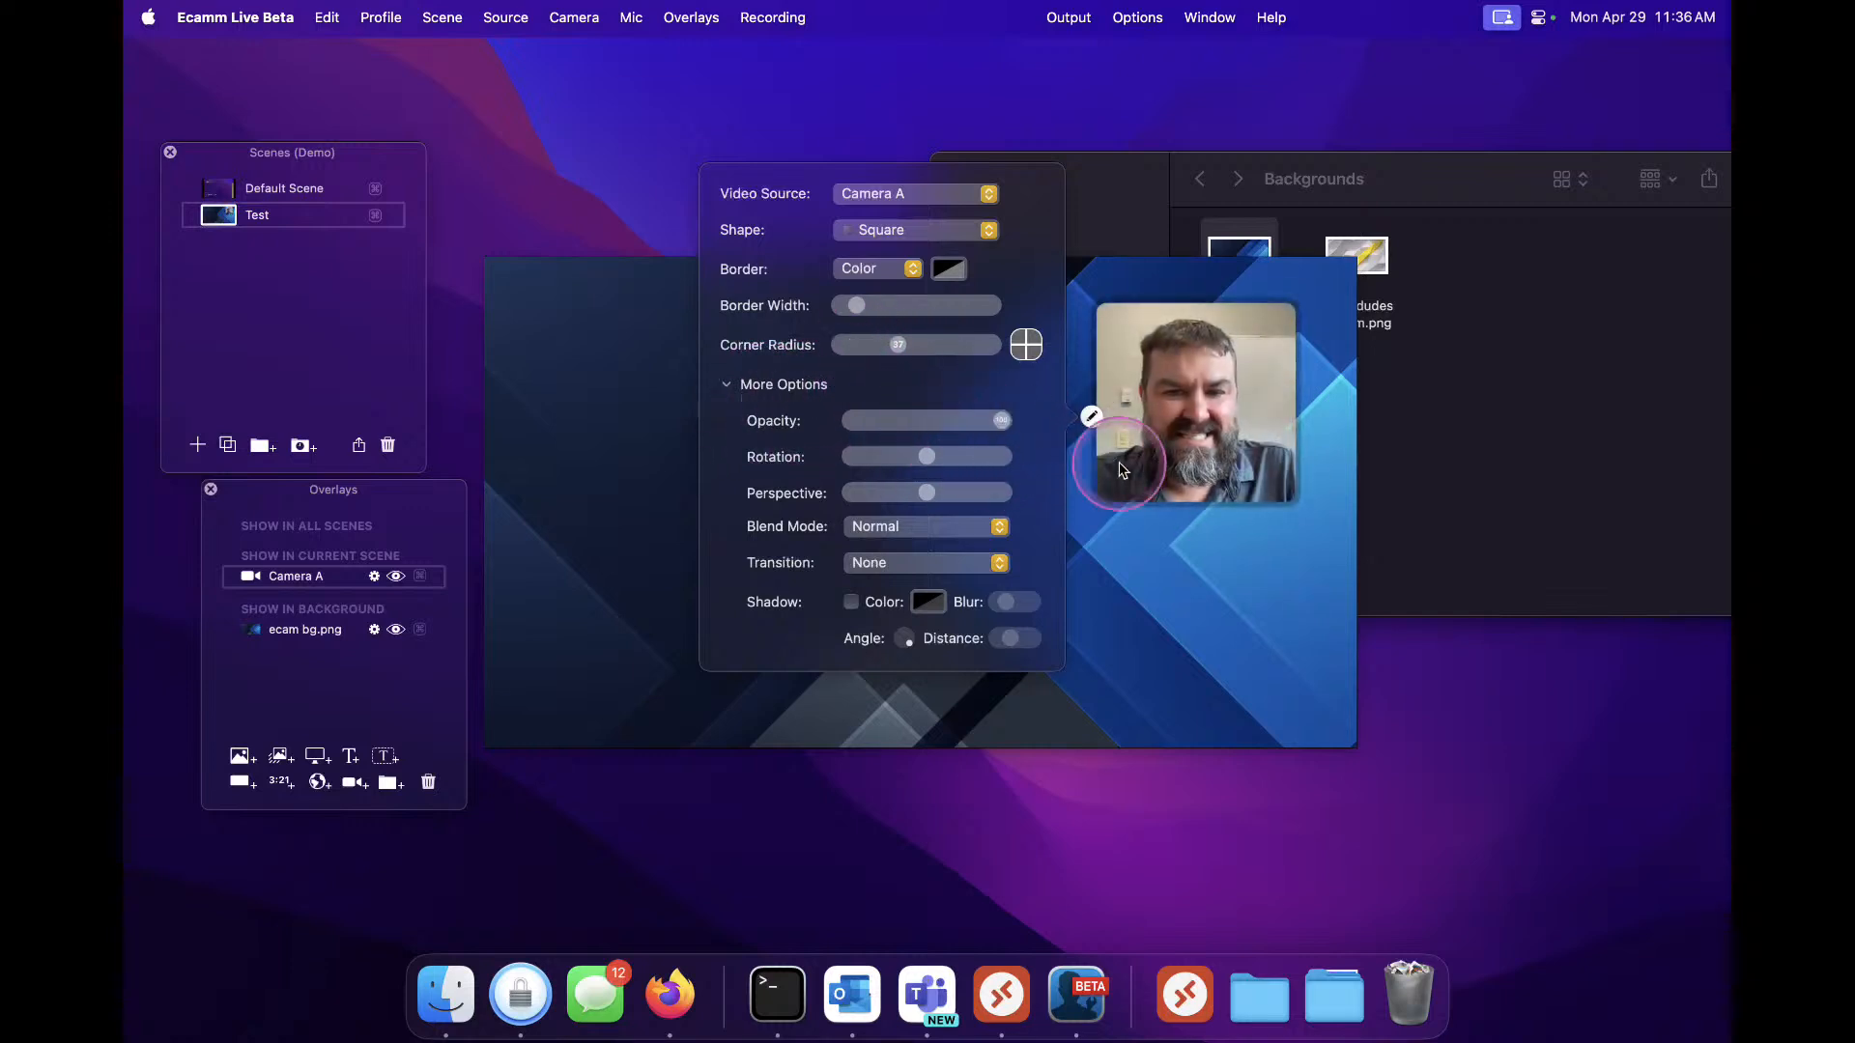
left_click_drag(927, 456, 885, 495)
left_click(931, 494)
Try the Color and Multiply blend modes on the camera overlay, then close its settings
left_click(887, 527)
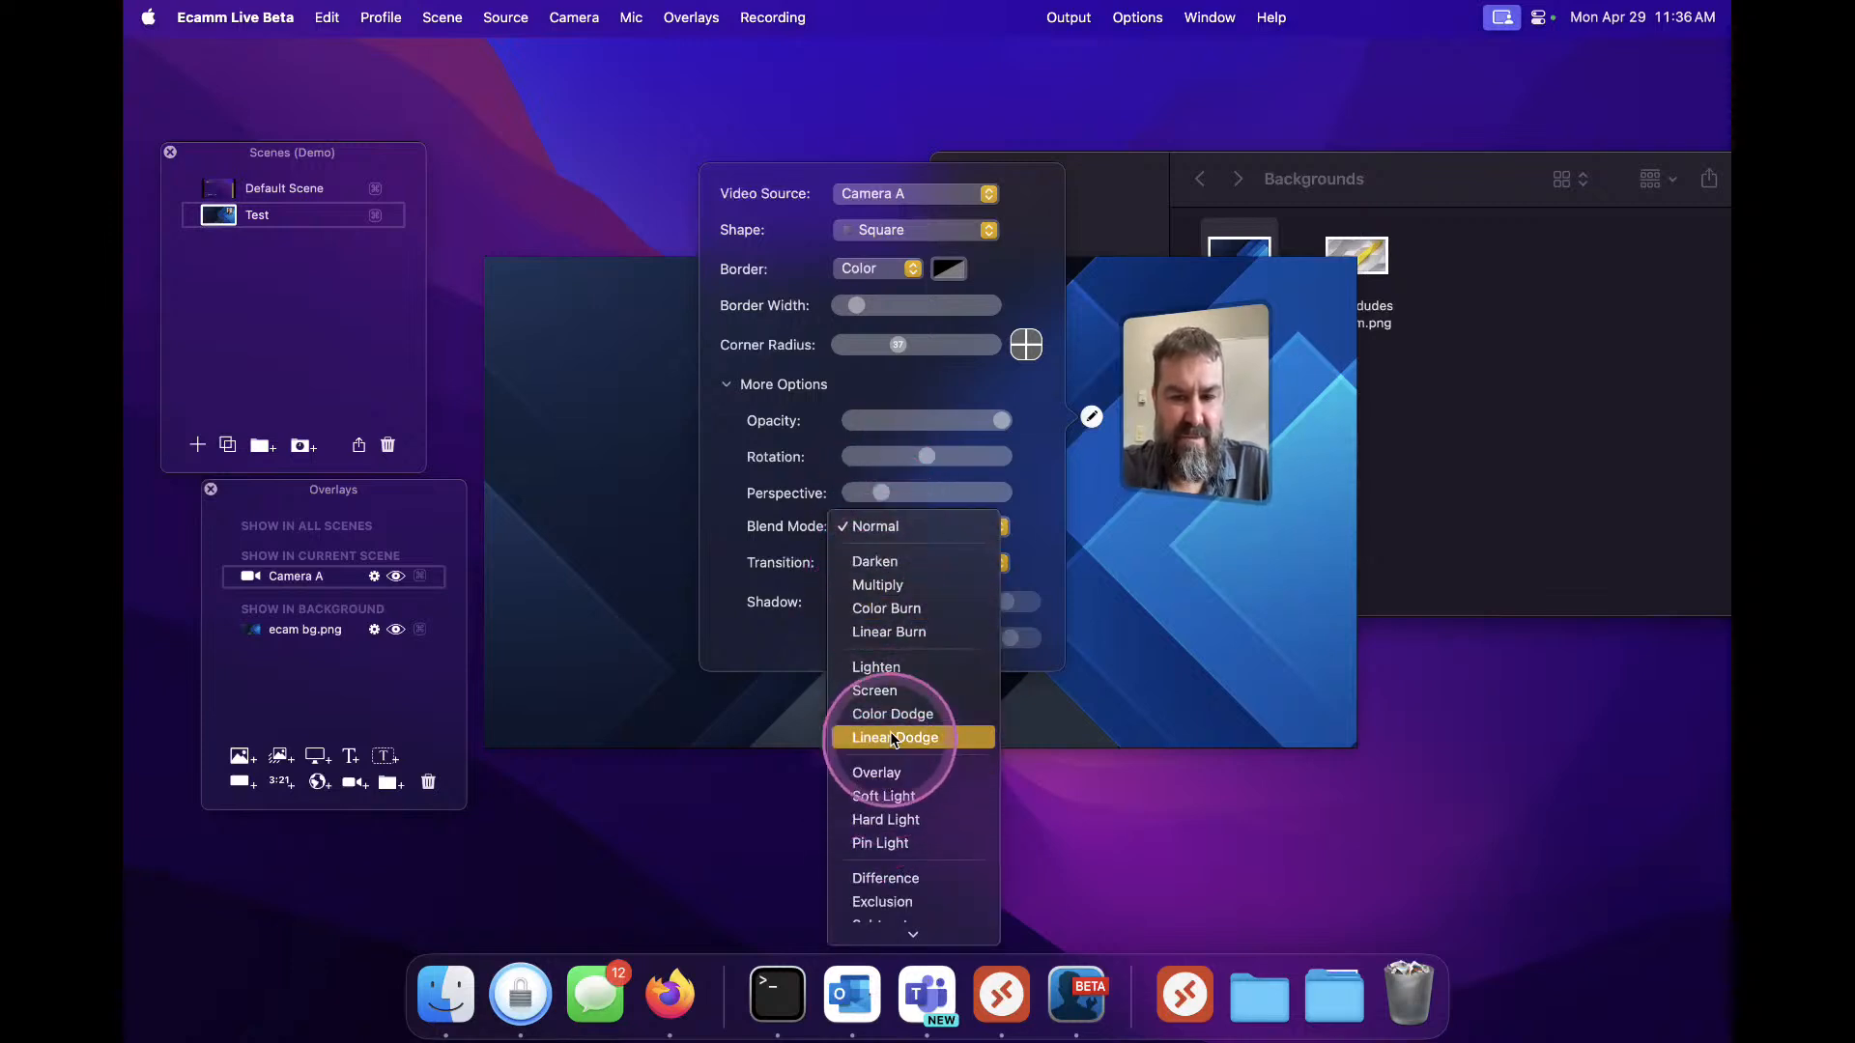
mouse_move(868, 974)
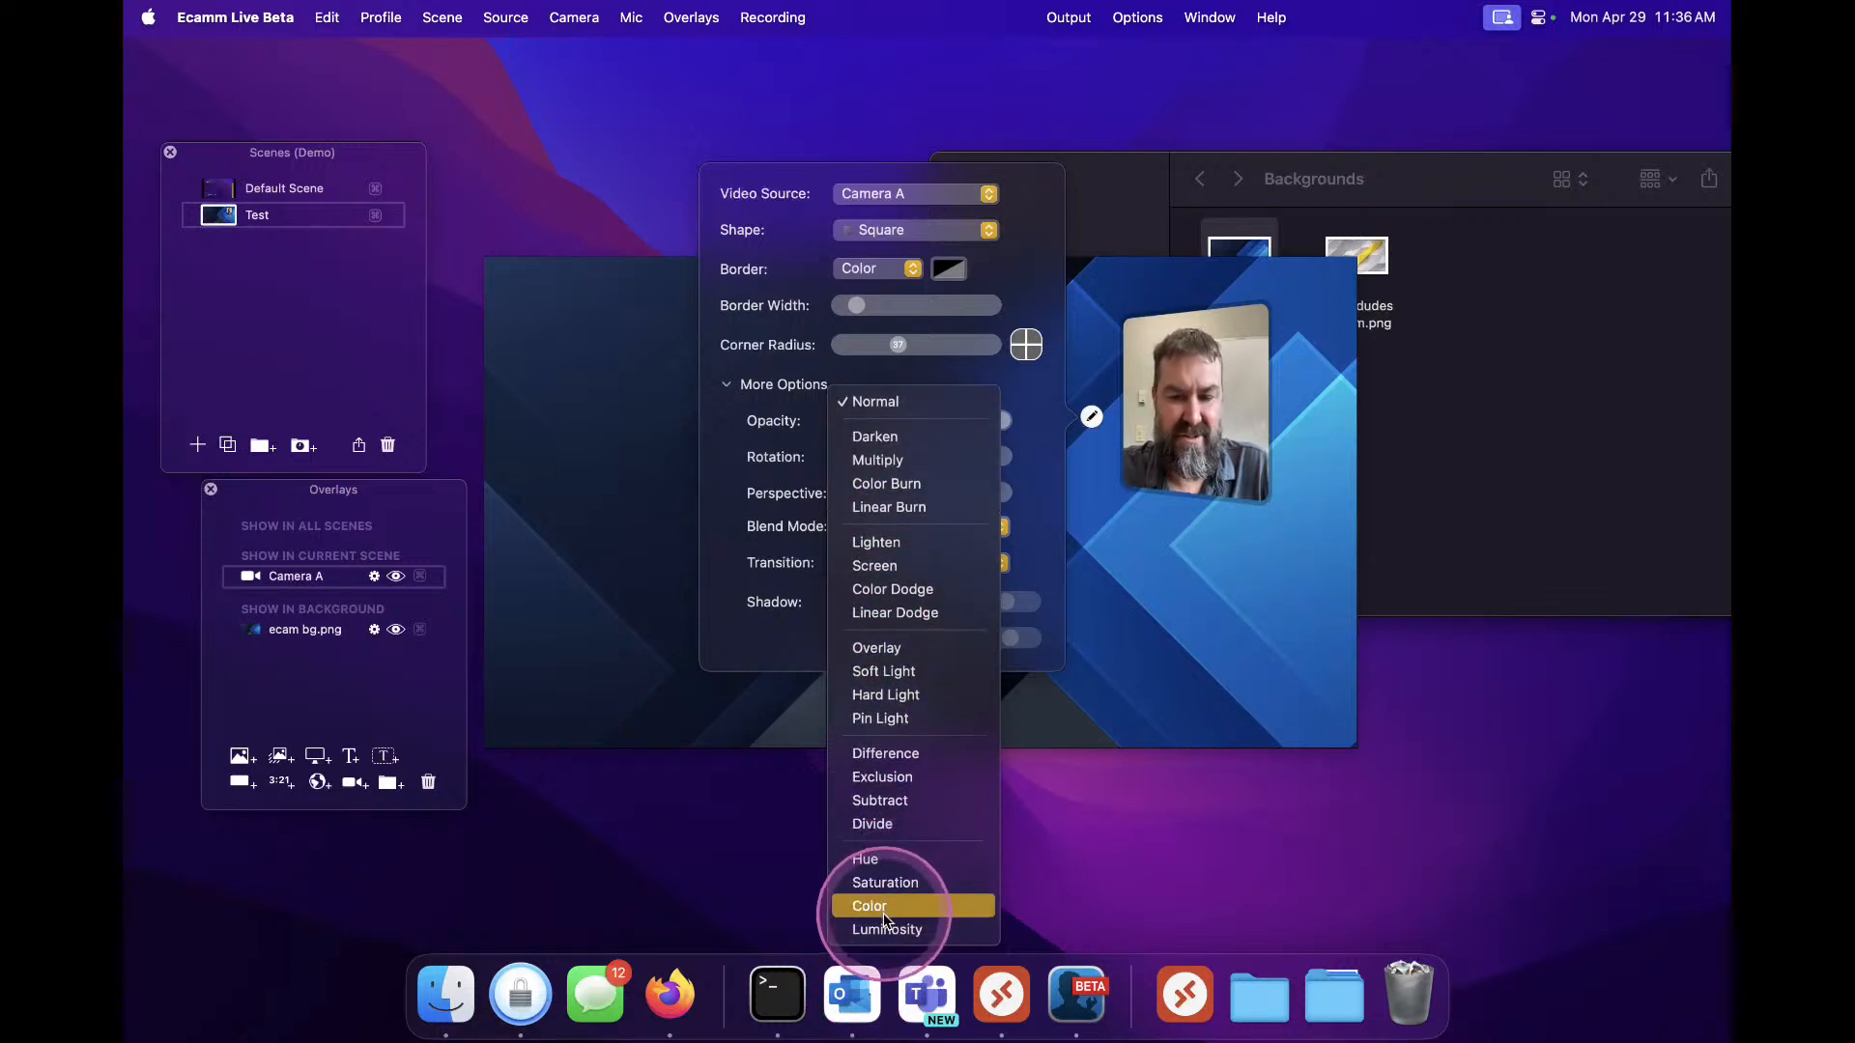
left_click(884, 913)
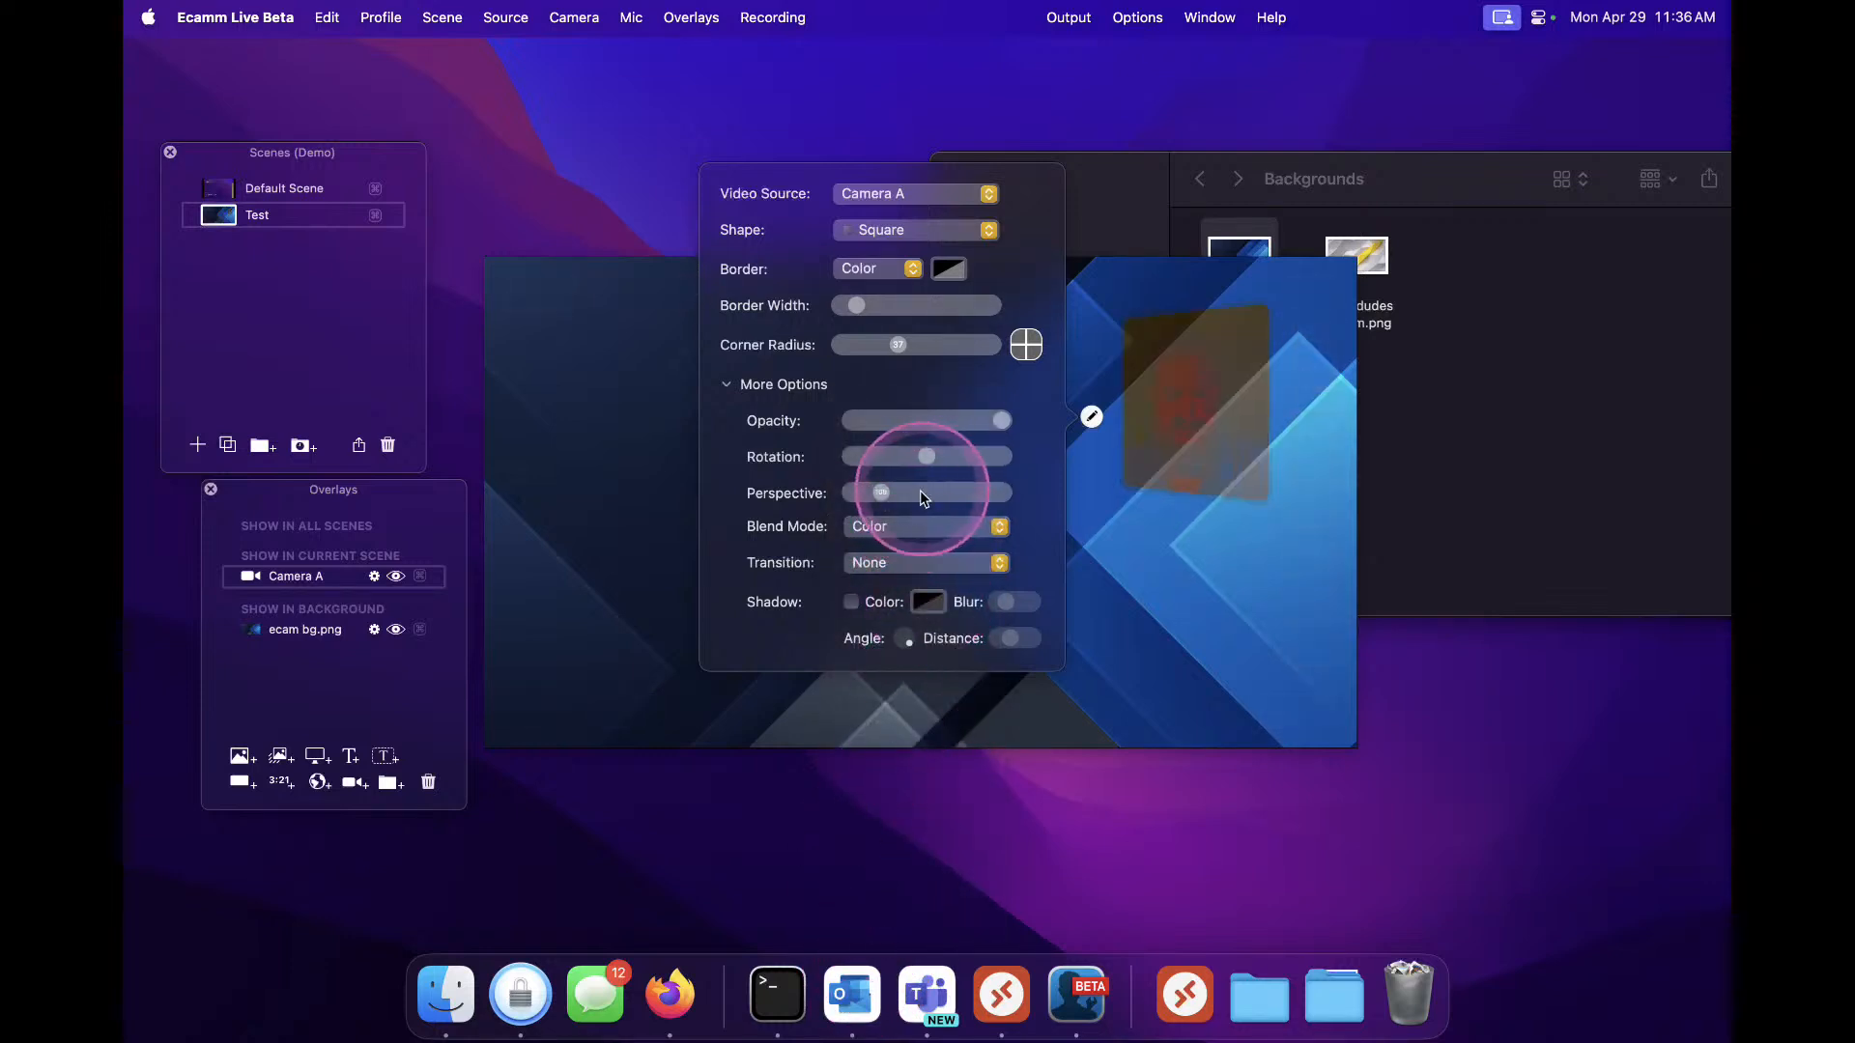
left_click(900, 528)
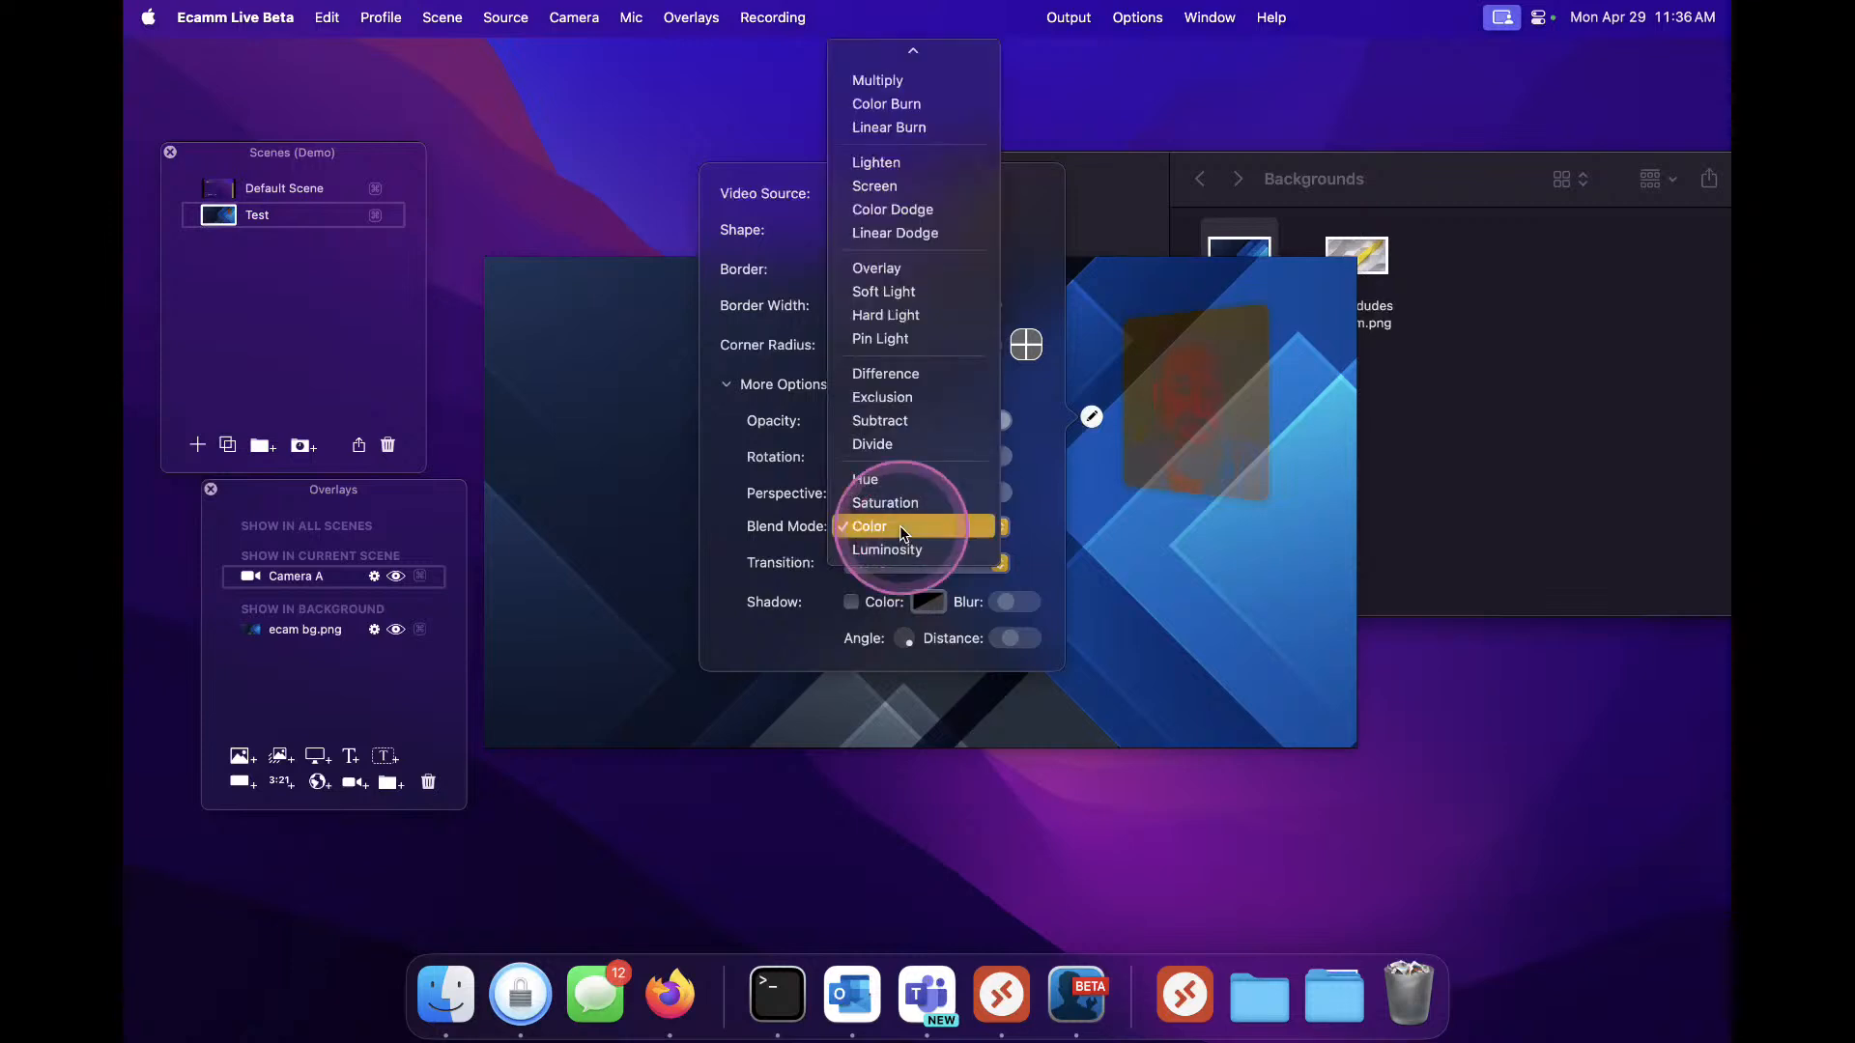
mouse_move(908, 58)
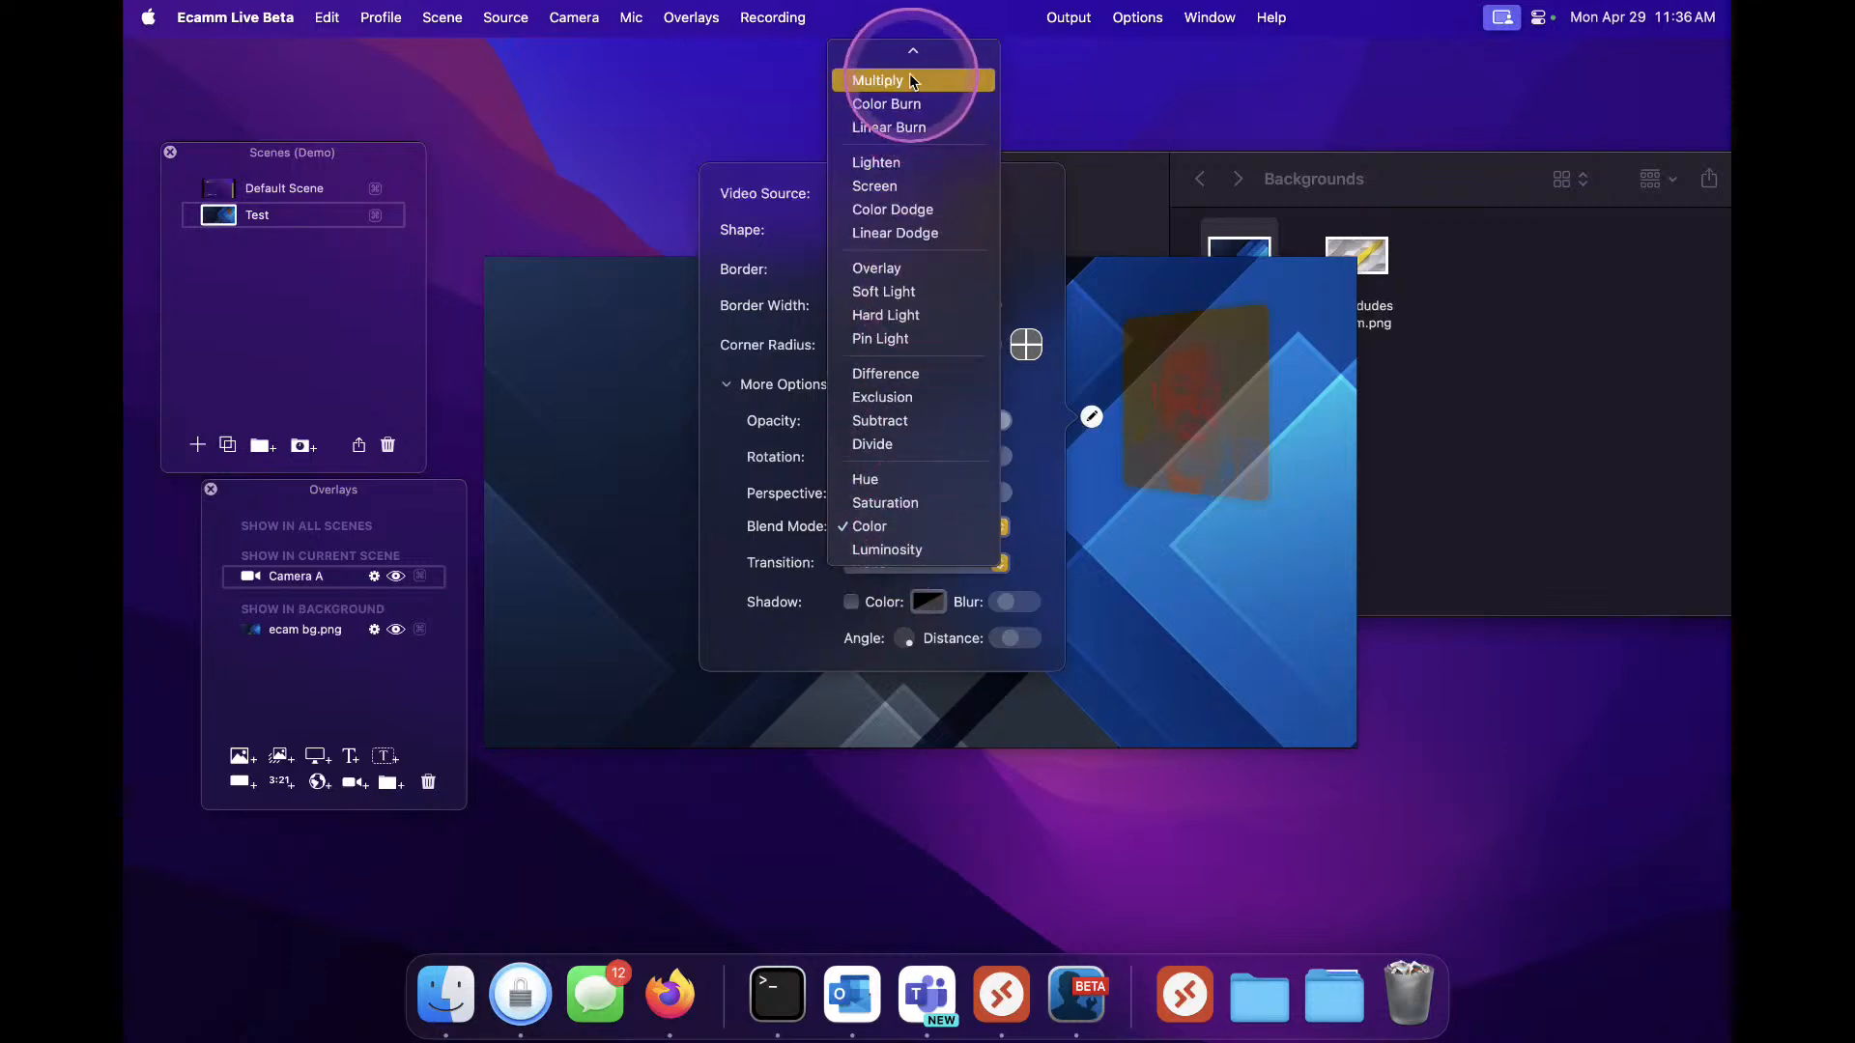
left_click(893, 87)
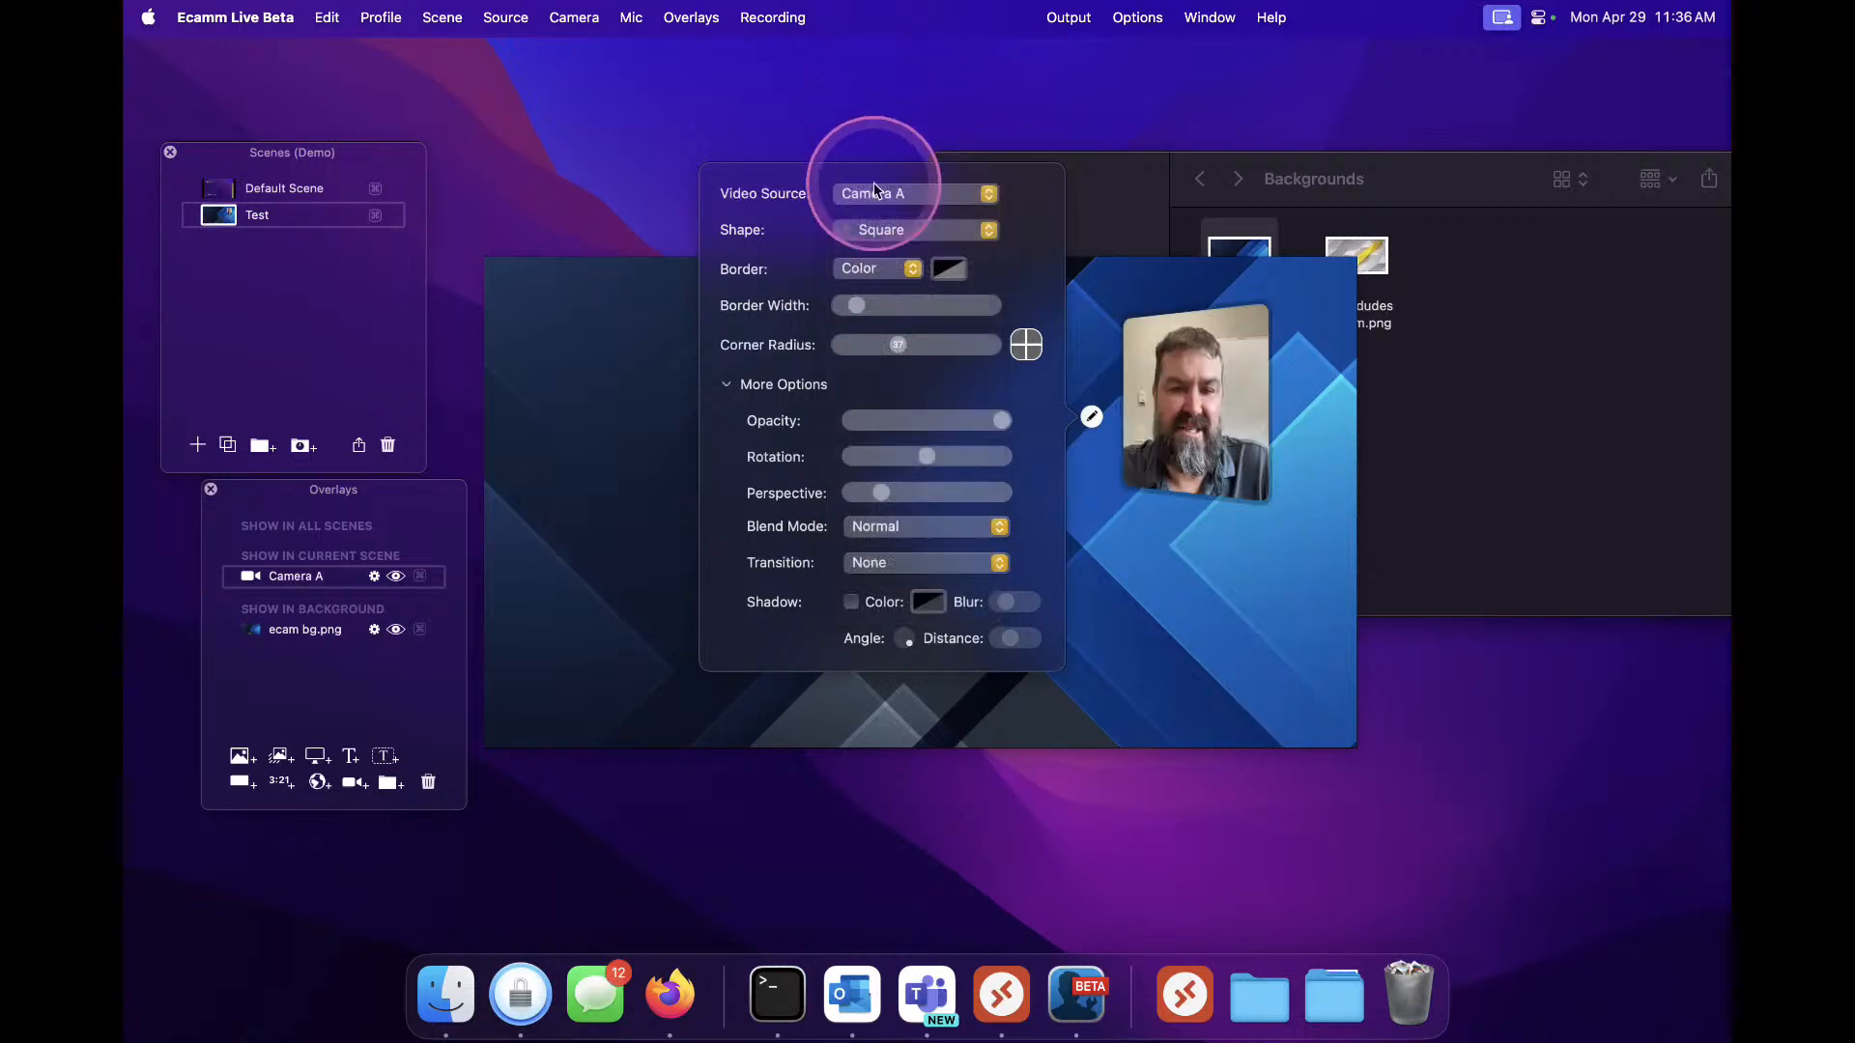
left_click(851, 603)
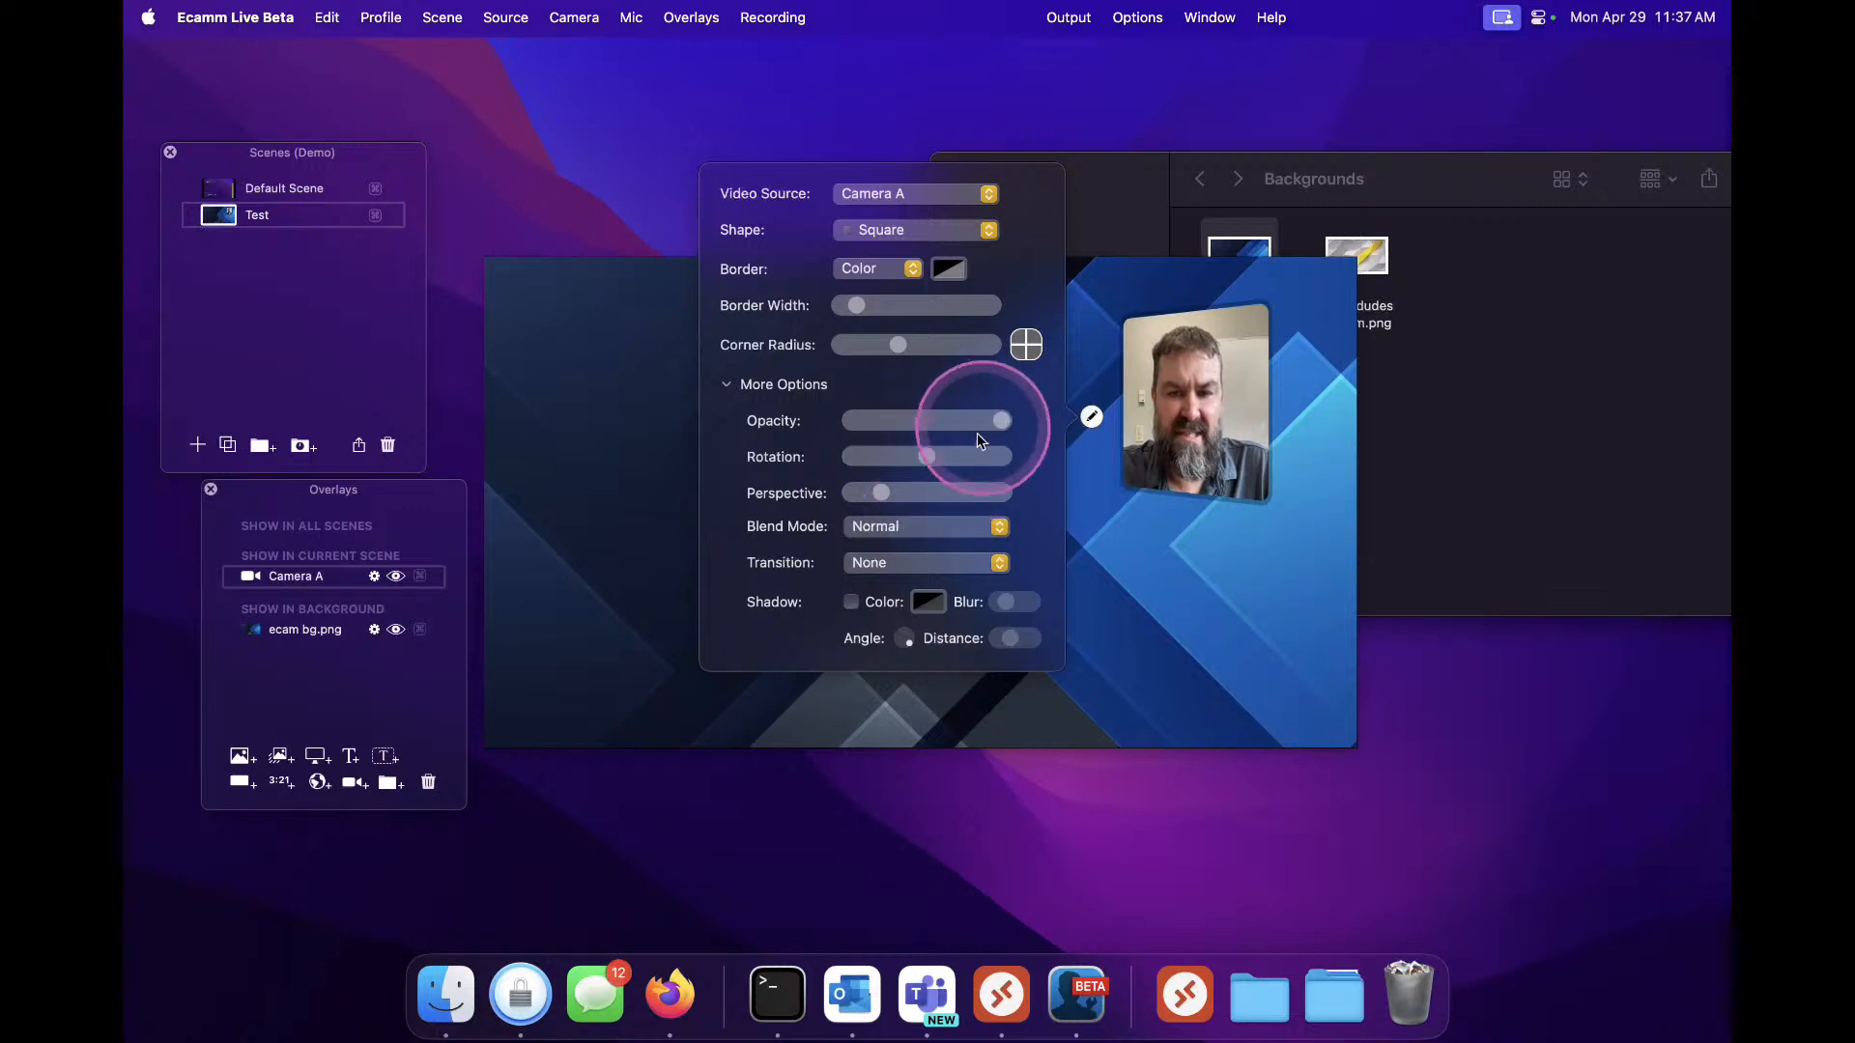
left_click(563, 464)
Add the Temp dudes Ecamm.png image overlay, shrink it and move it to the upper left
left_click(249, 760)
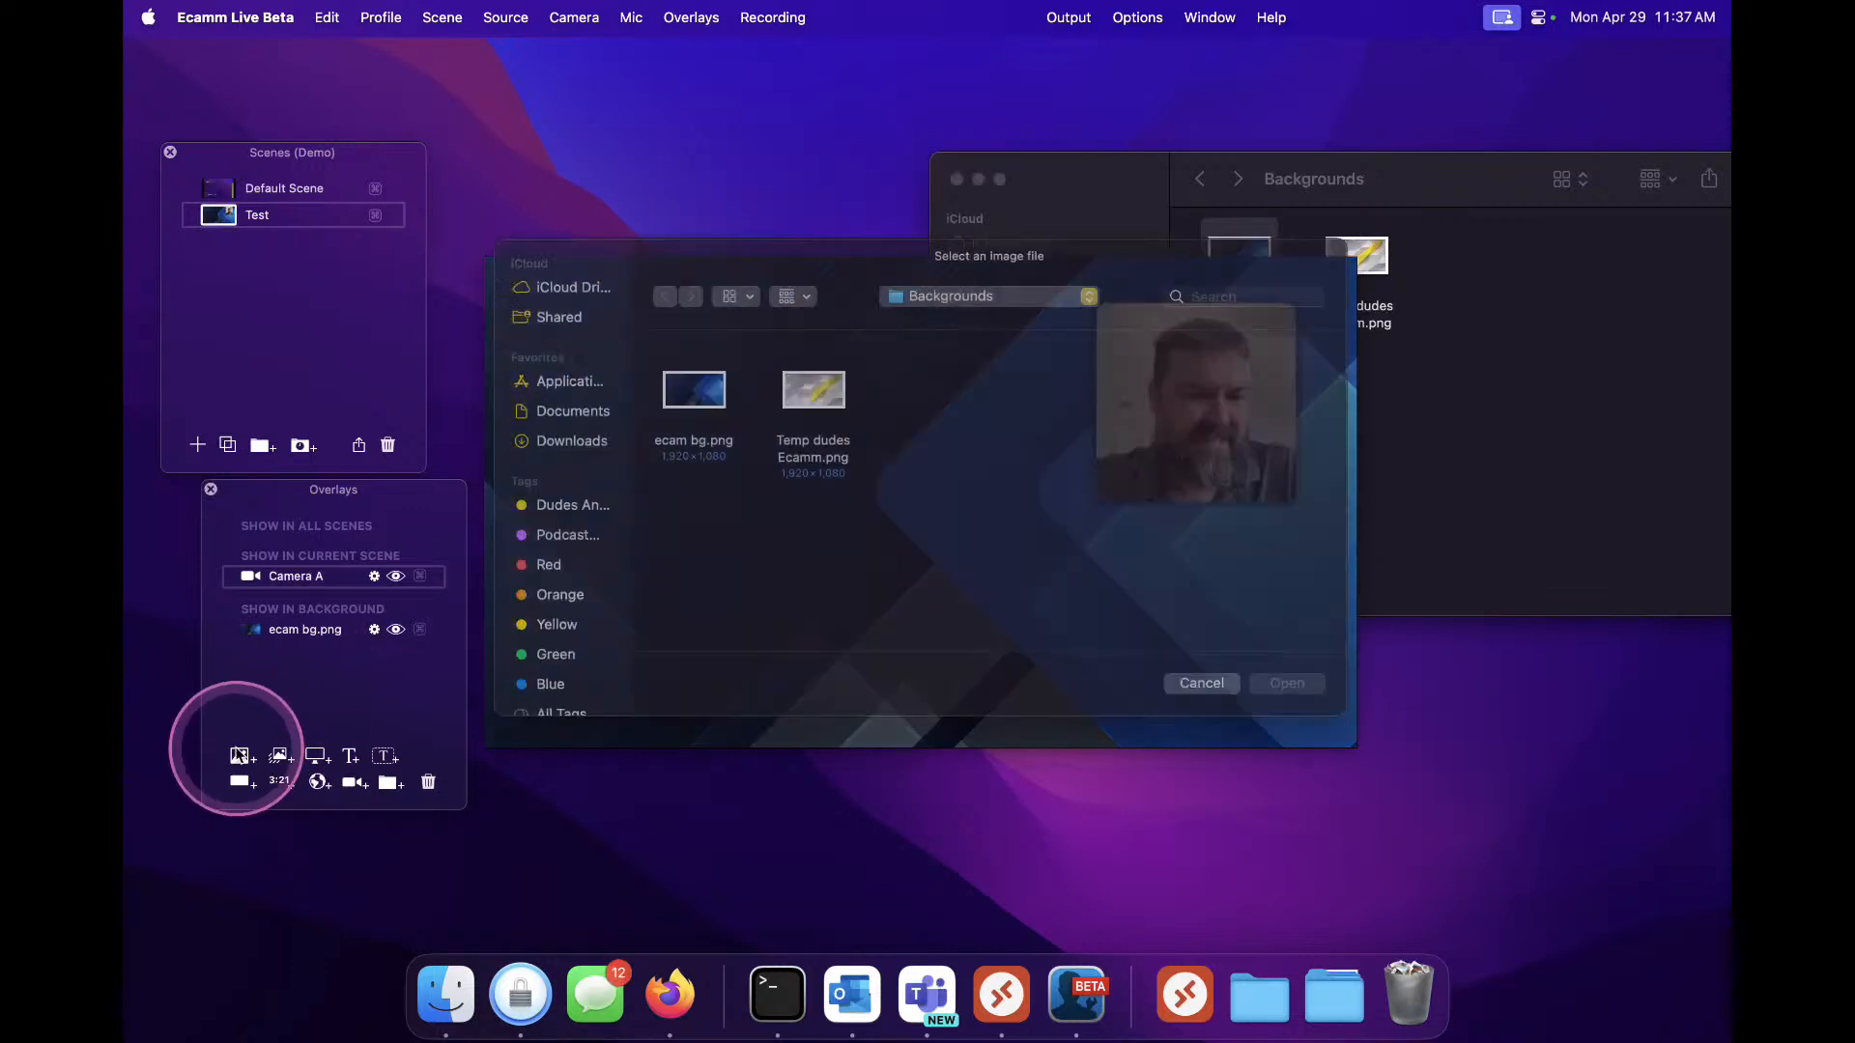
double_click(807, 420)
scroll(1036, 543, "down", 10)
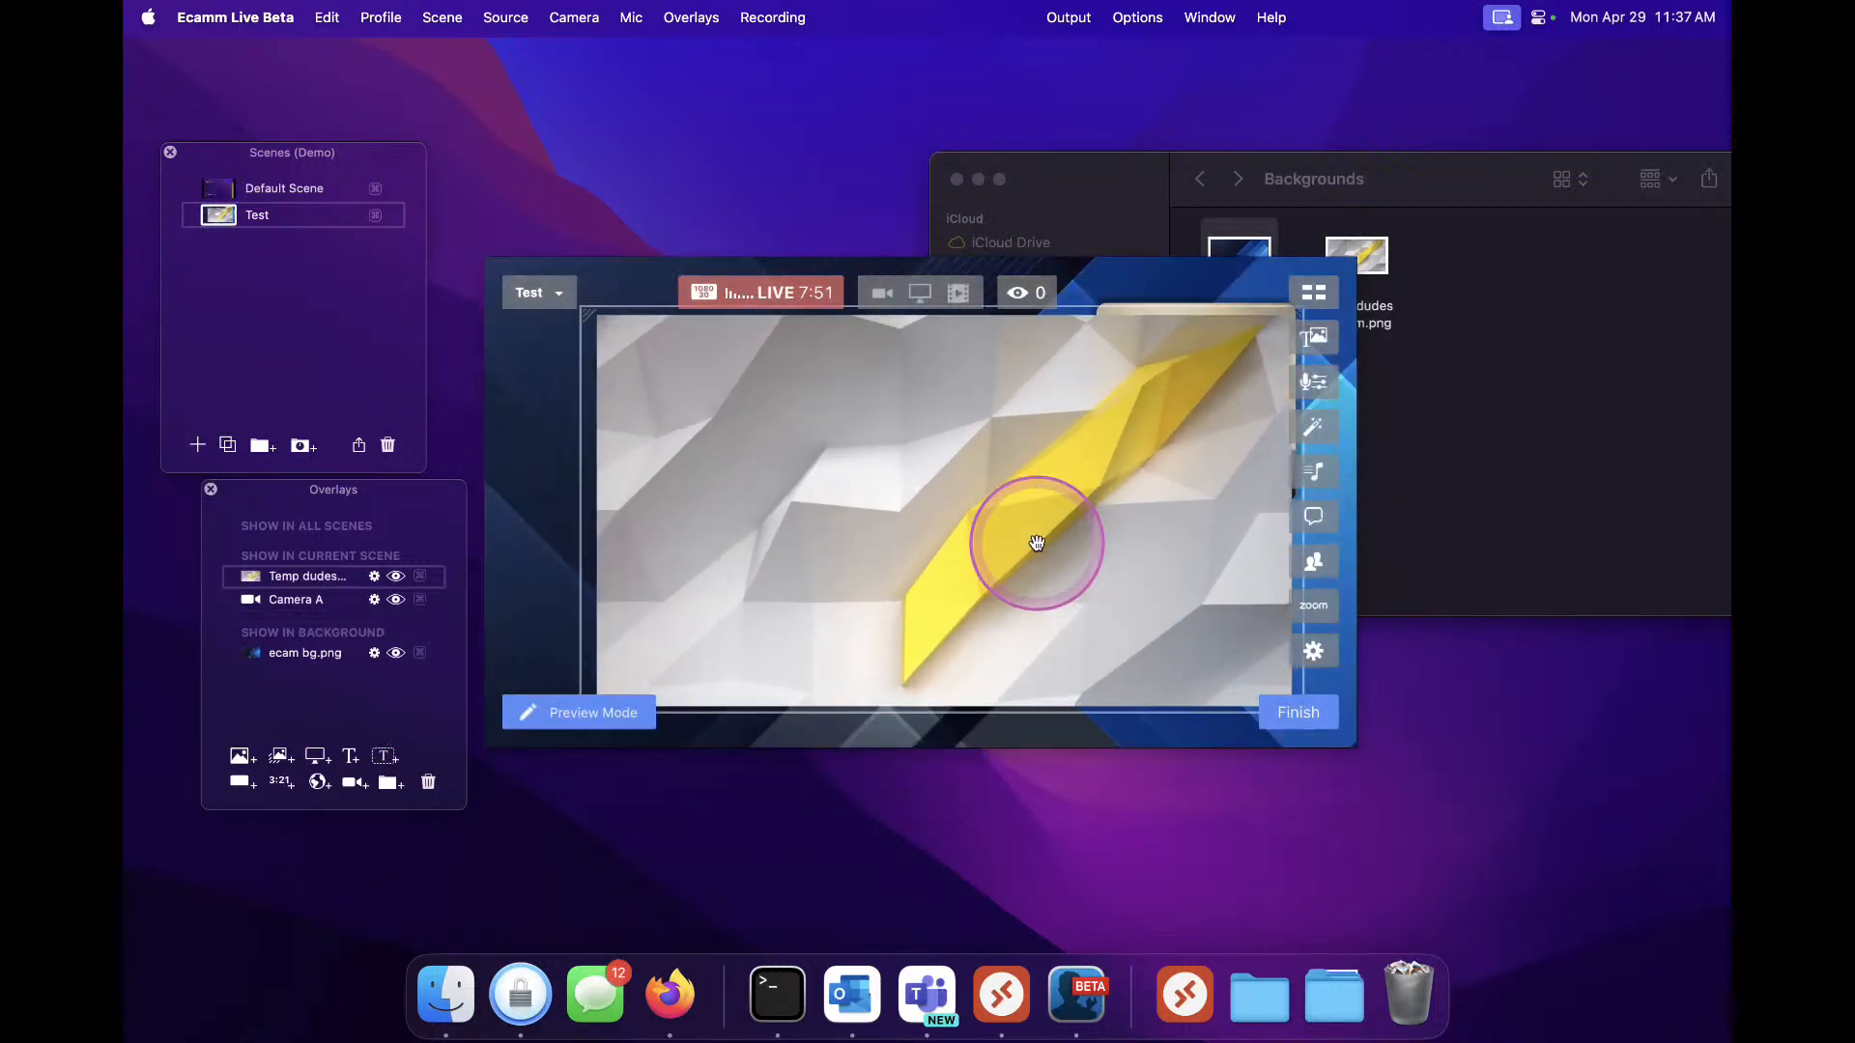
left_click_drag(1036, 543, 724, 427)
left_click(428, 781)
left_click(348, 757)
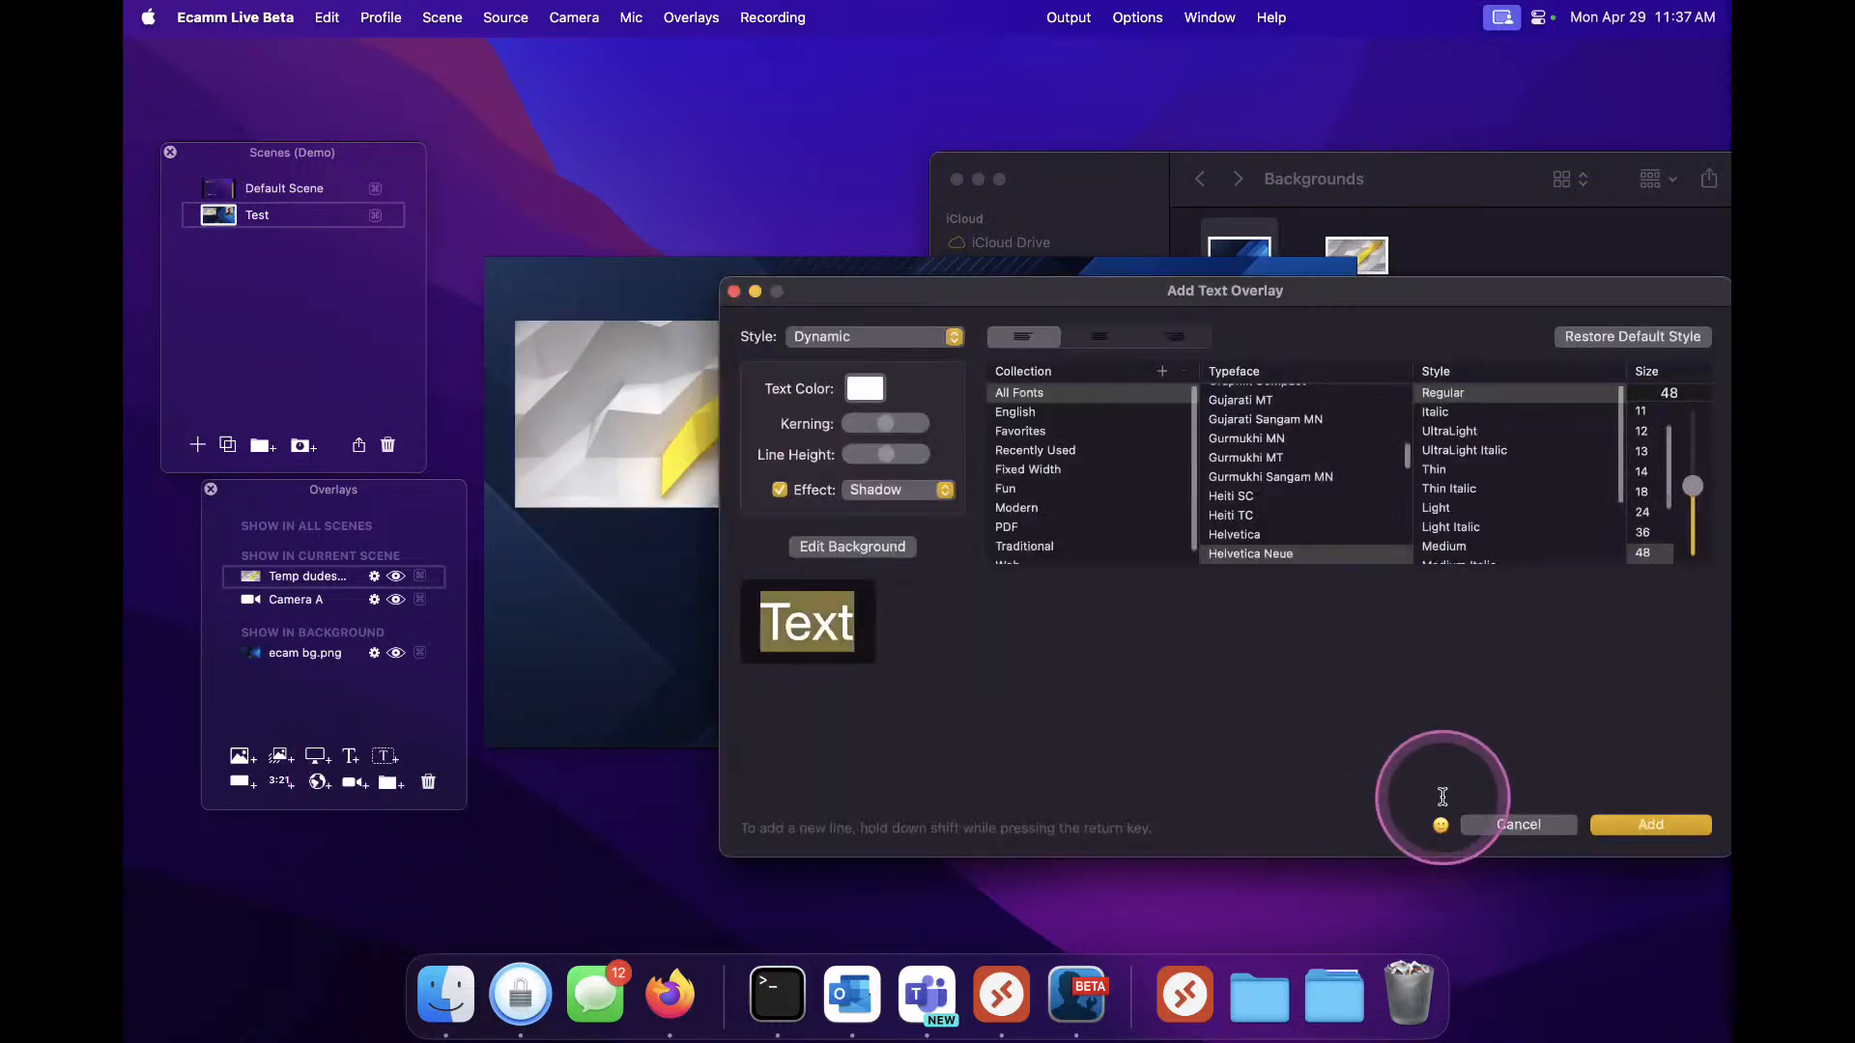
left_click(1483, 829)
left_click(560, 824)
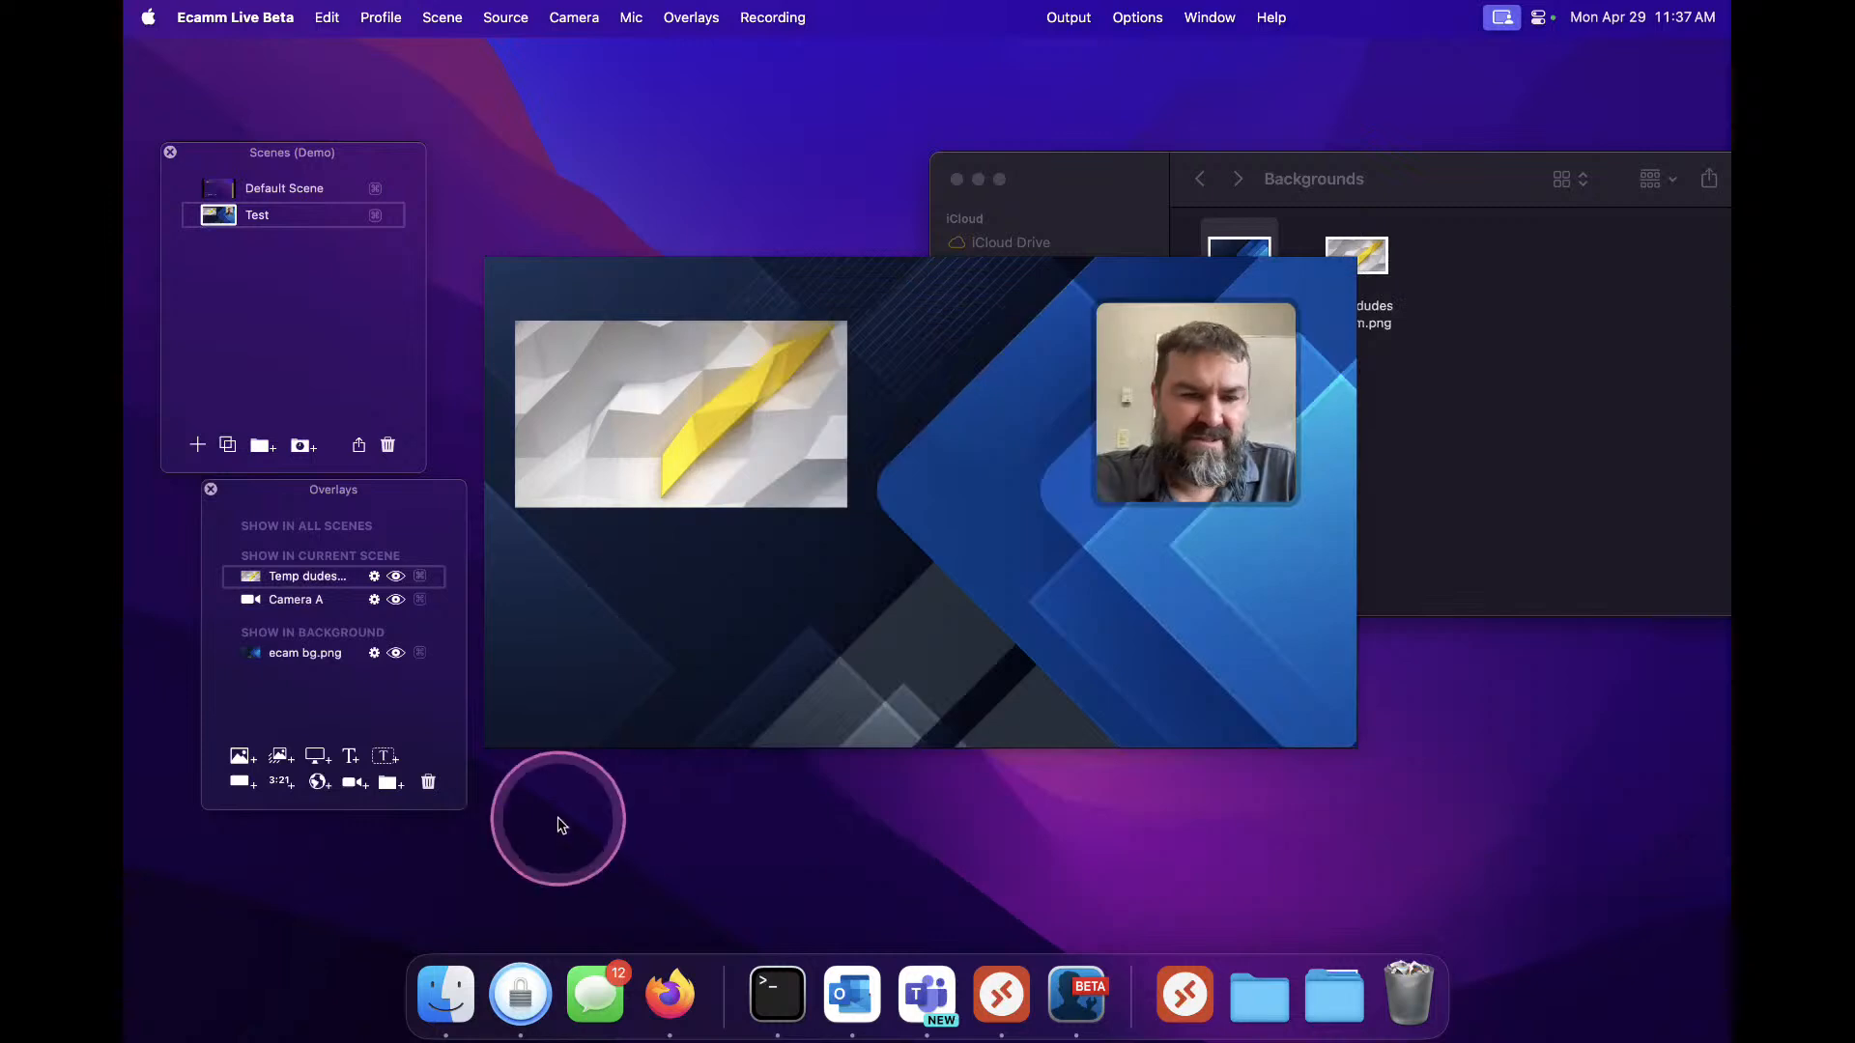
Add a text box overlay reading "This is text" to the scene
left_click(386, 755)
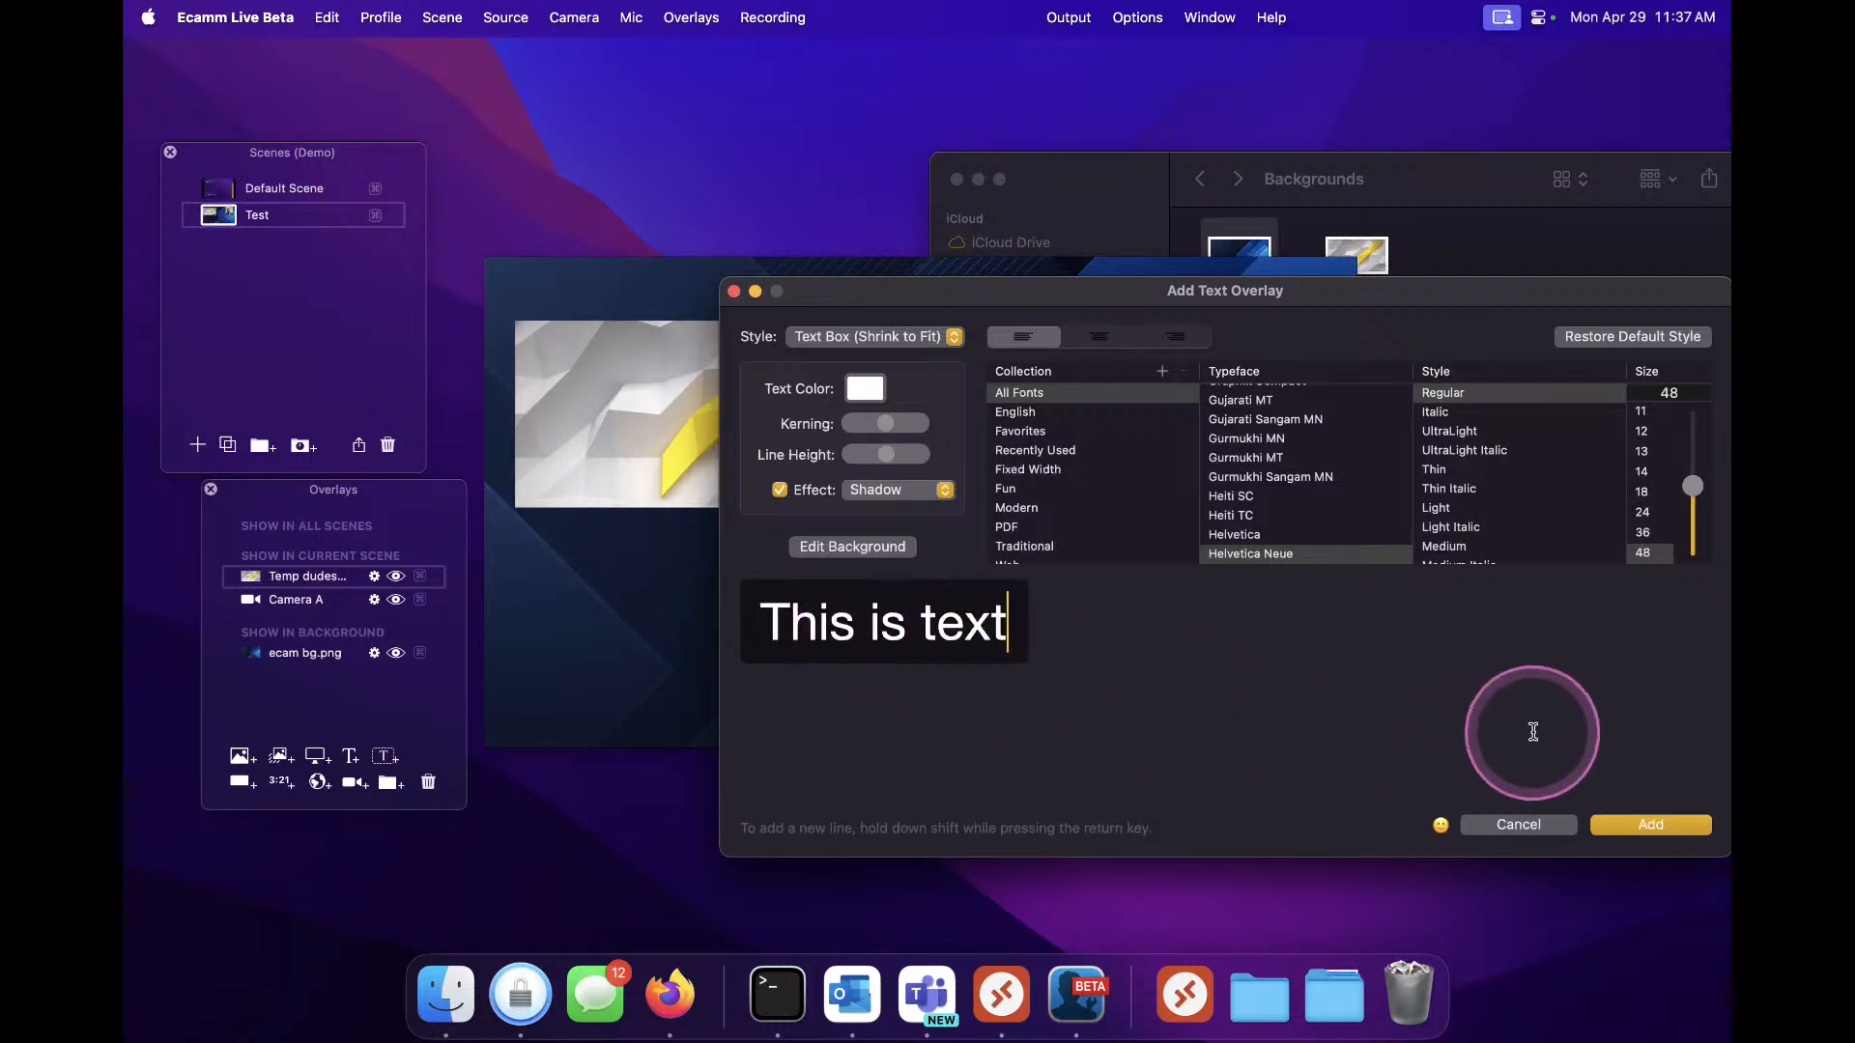
left_click(1675, 830)
left_click(699, 553)
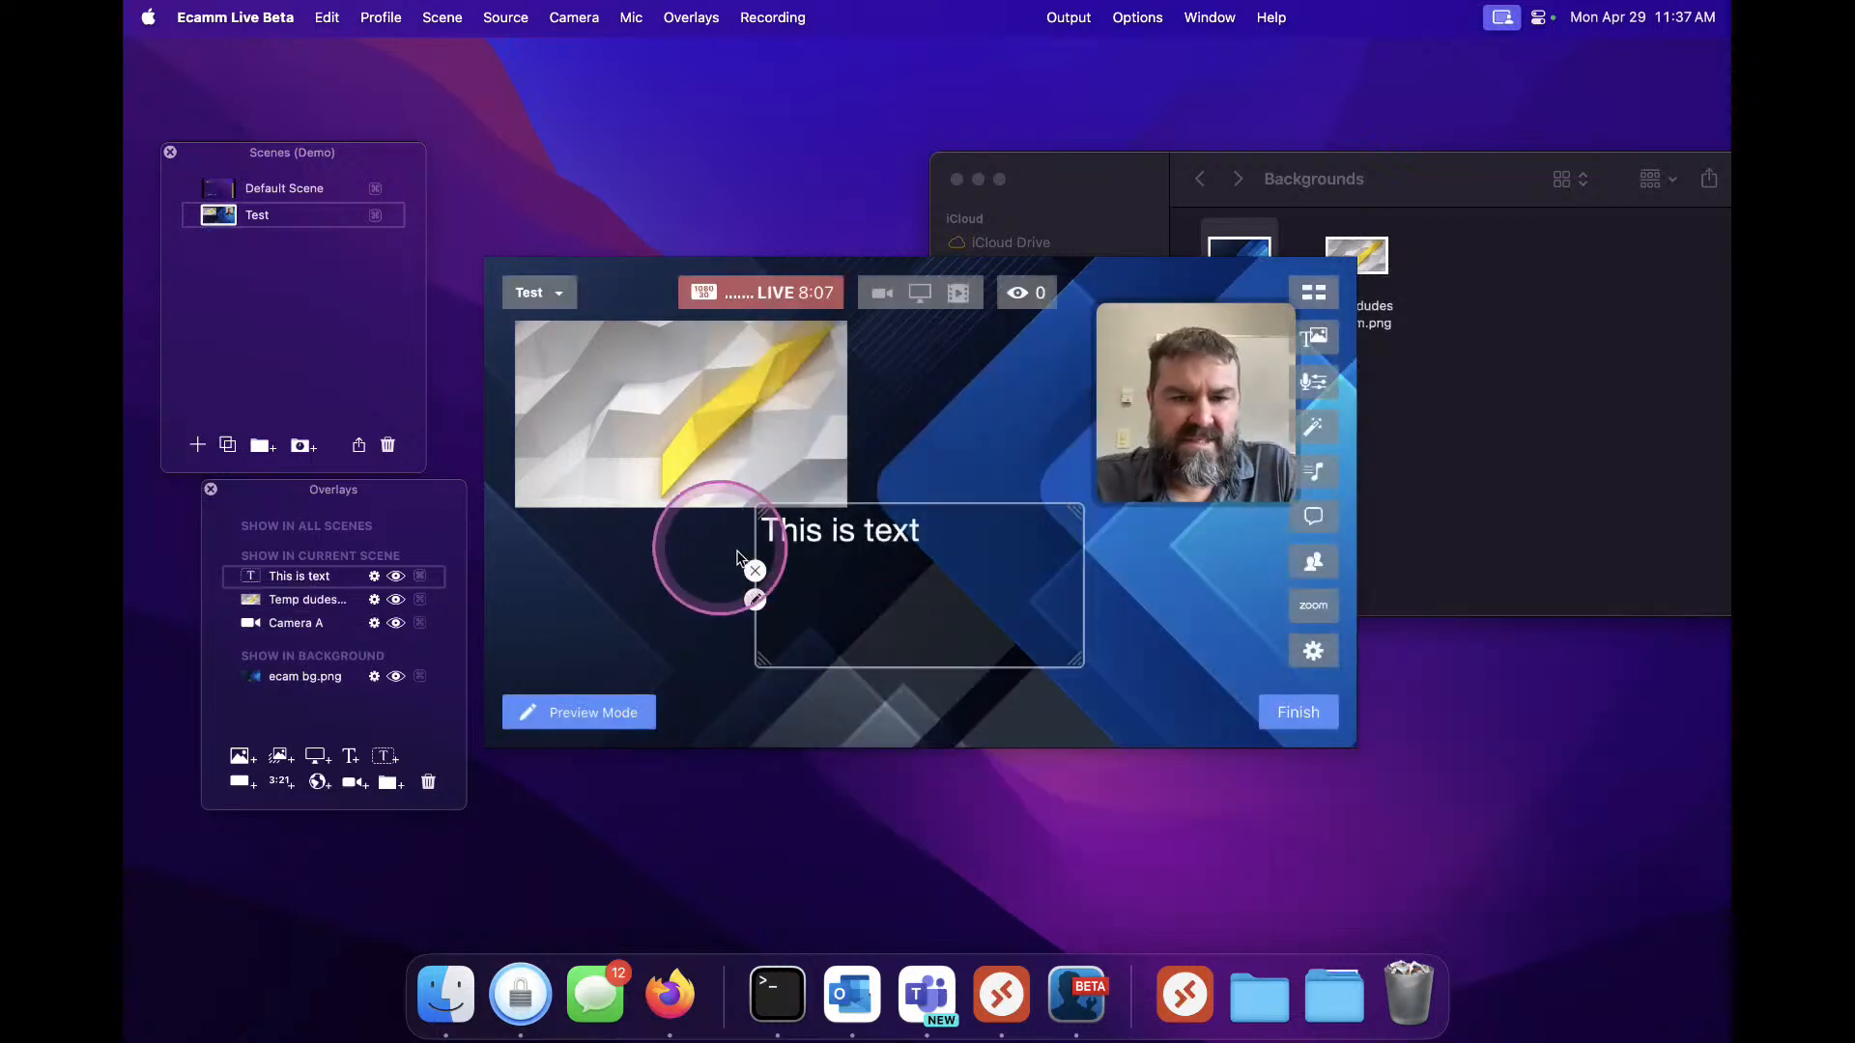
Shorten the text box and set its background to None
left_click_drag(1077, 663, 1077, 572)
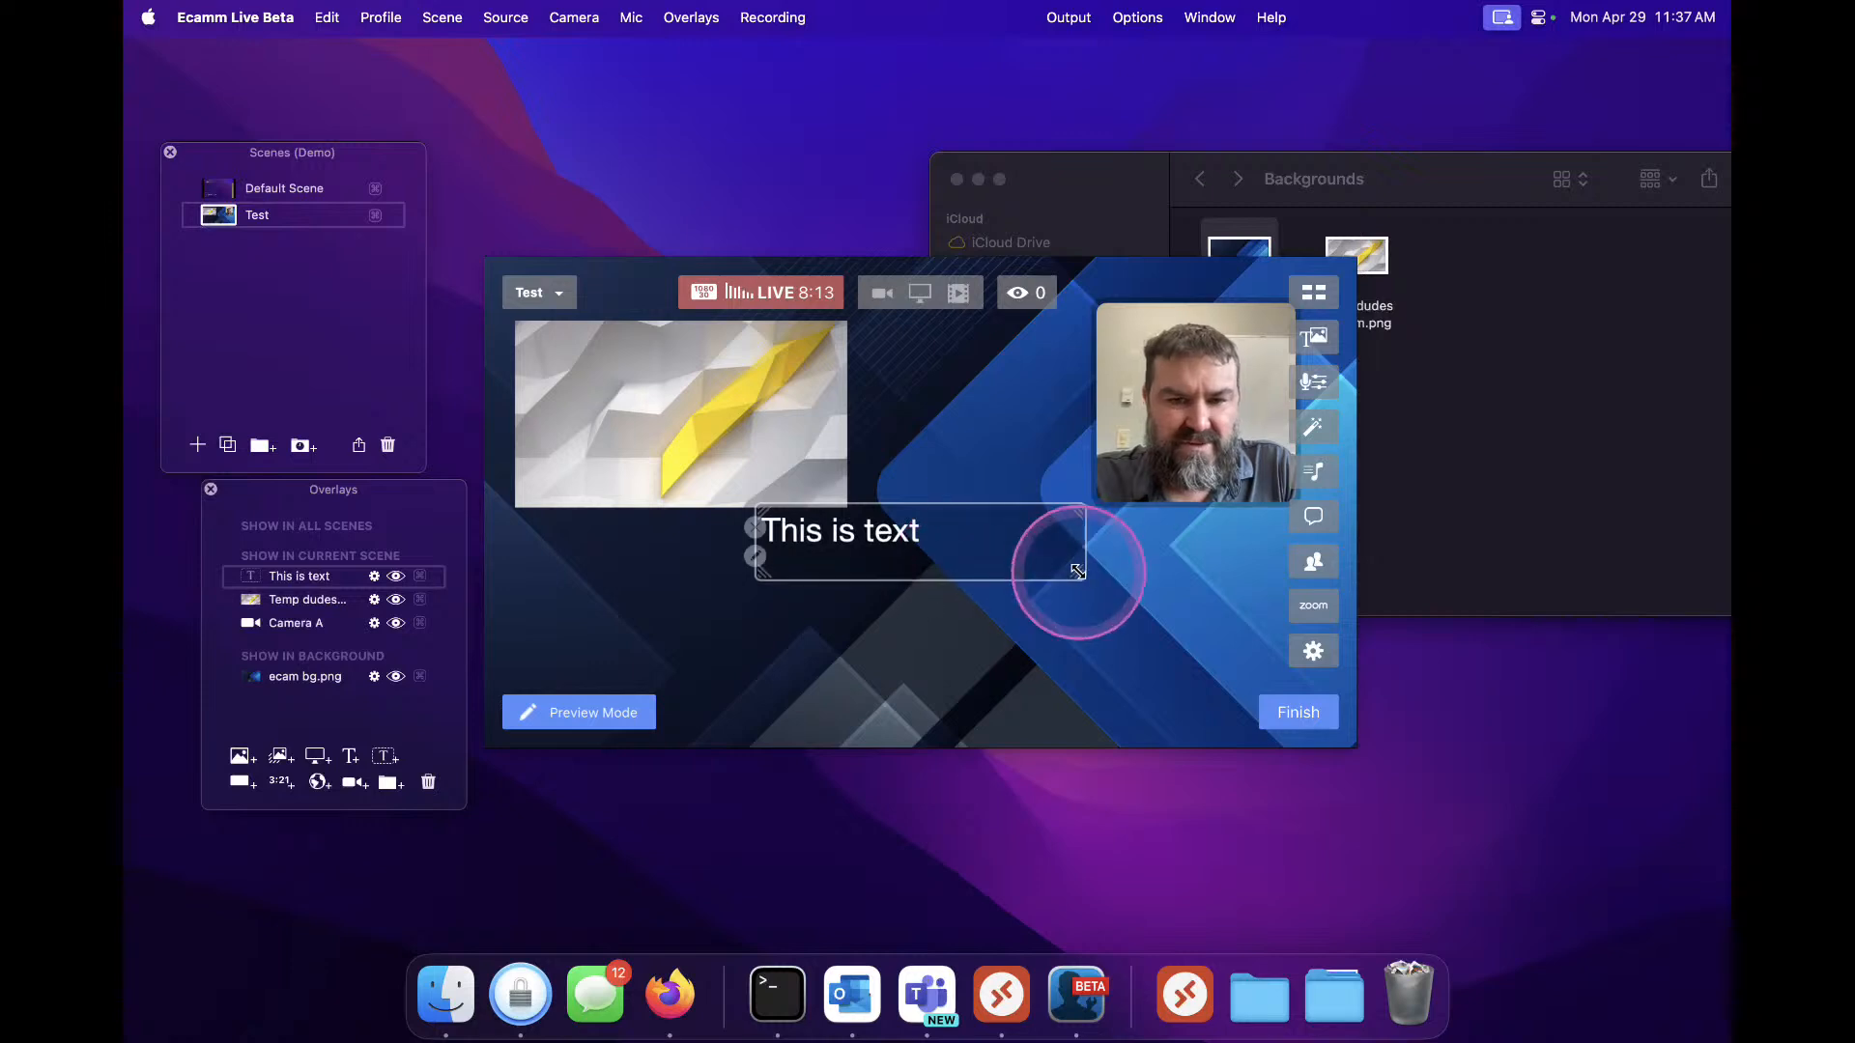
left_click(755, 558)
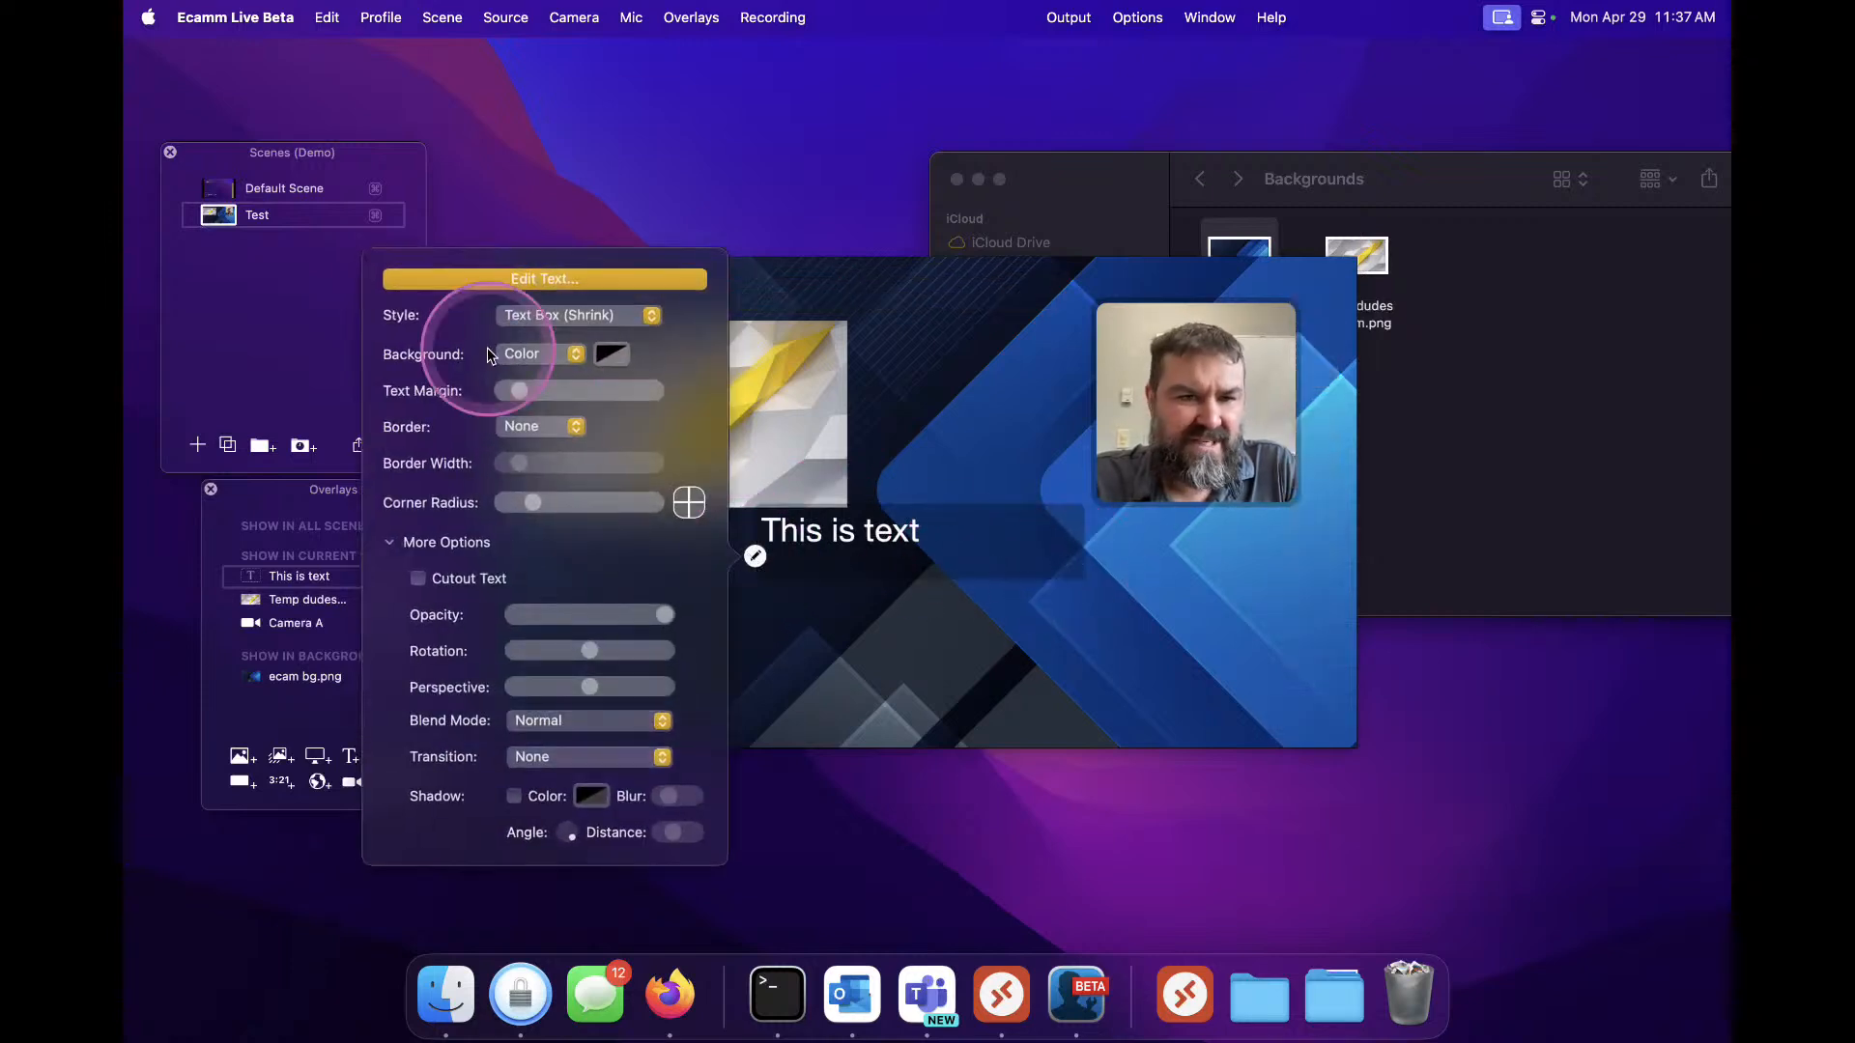
left_click(537, 355)
left_click(541, 325)
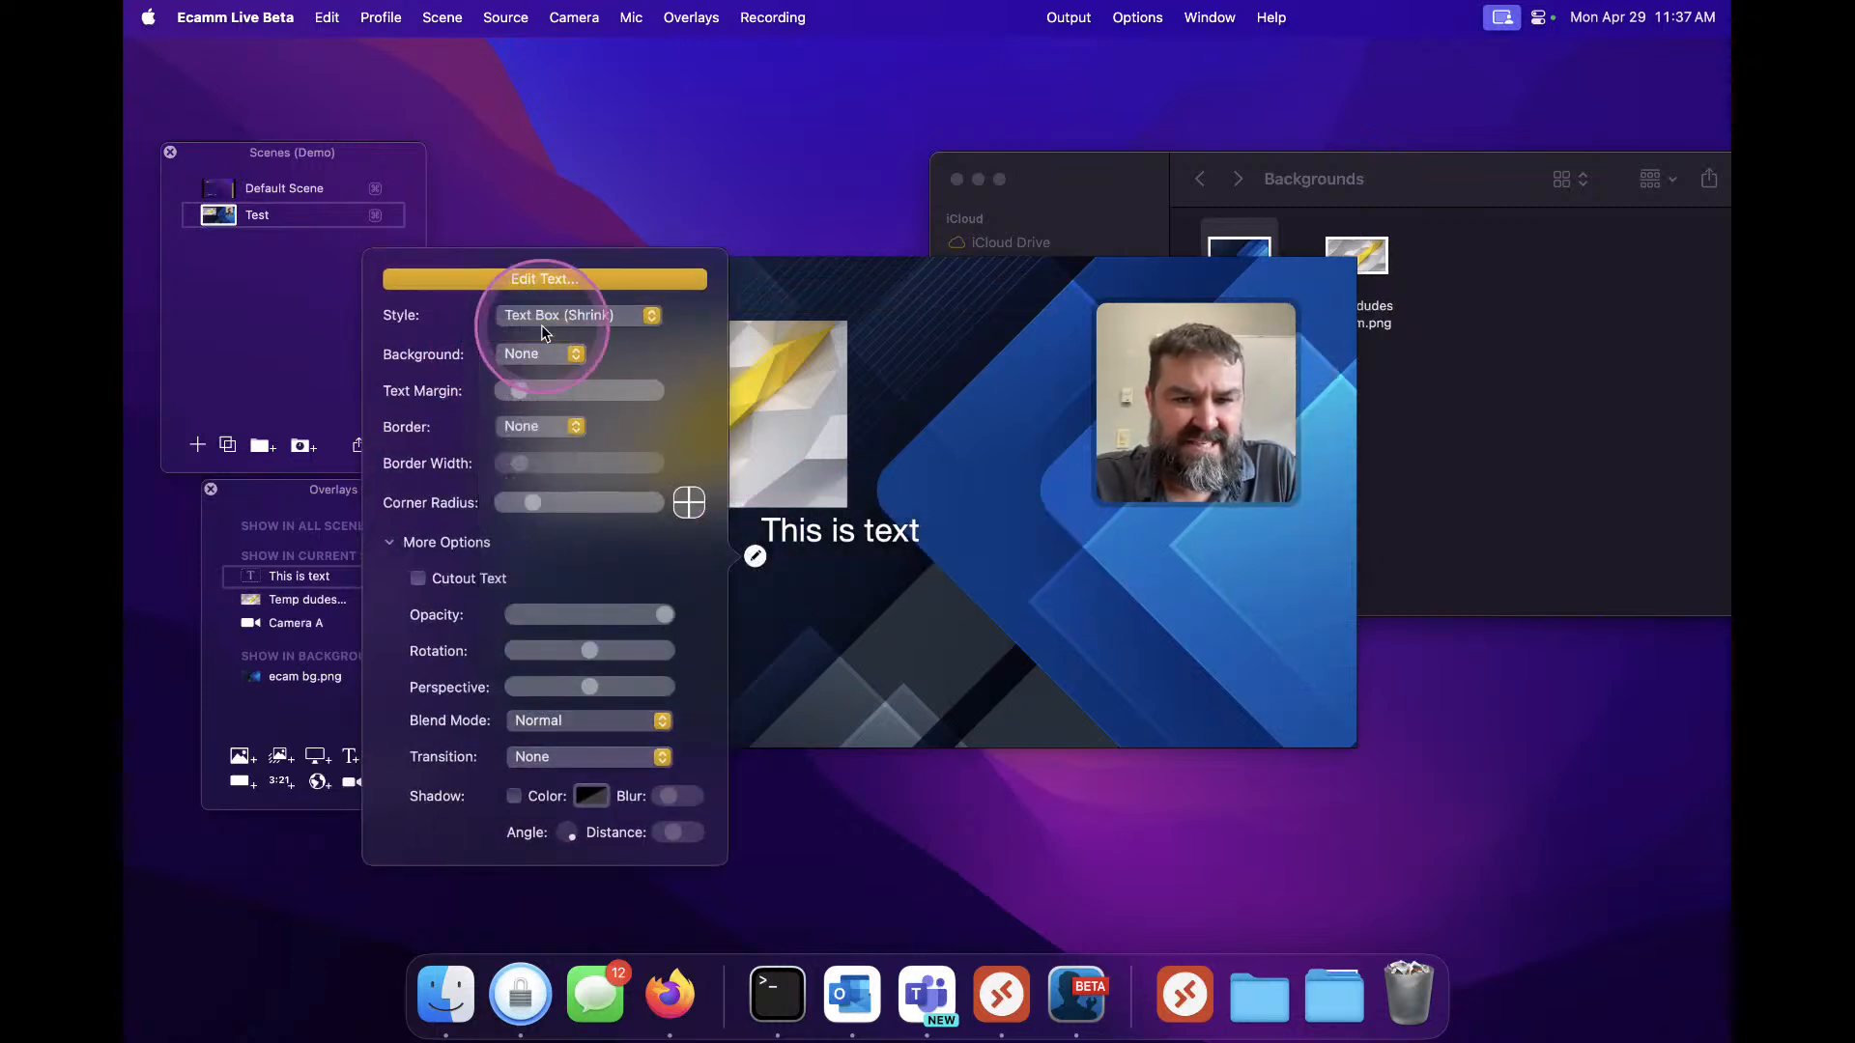
left_click(889, 608)
Reposition the text overlay to the lower centre and shift the image overlay further right
left_click_drag(838, 537, 1042, 581)
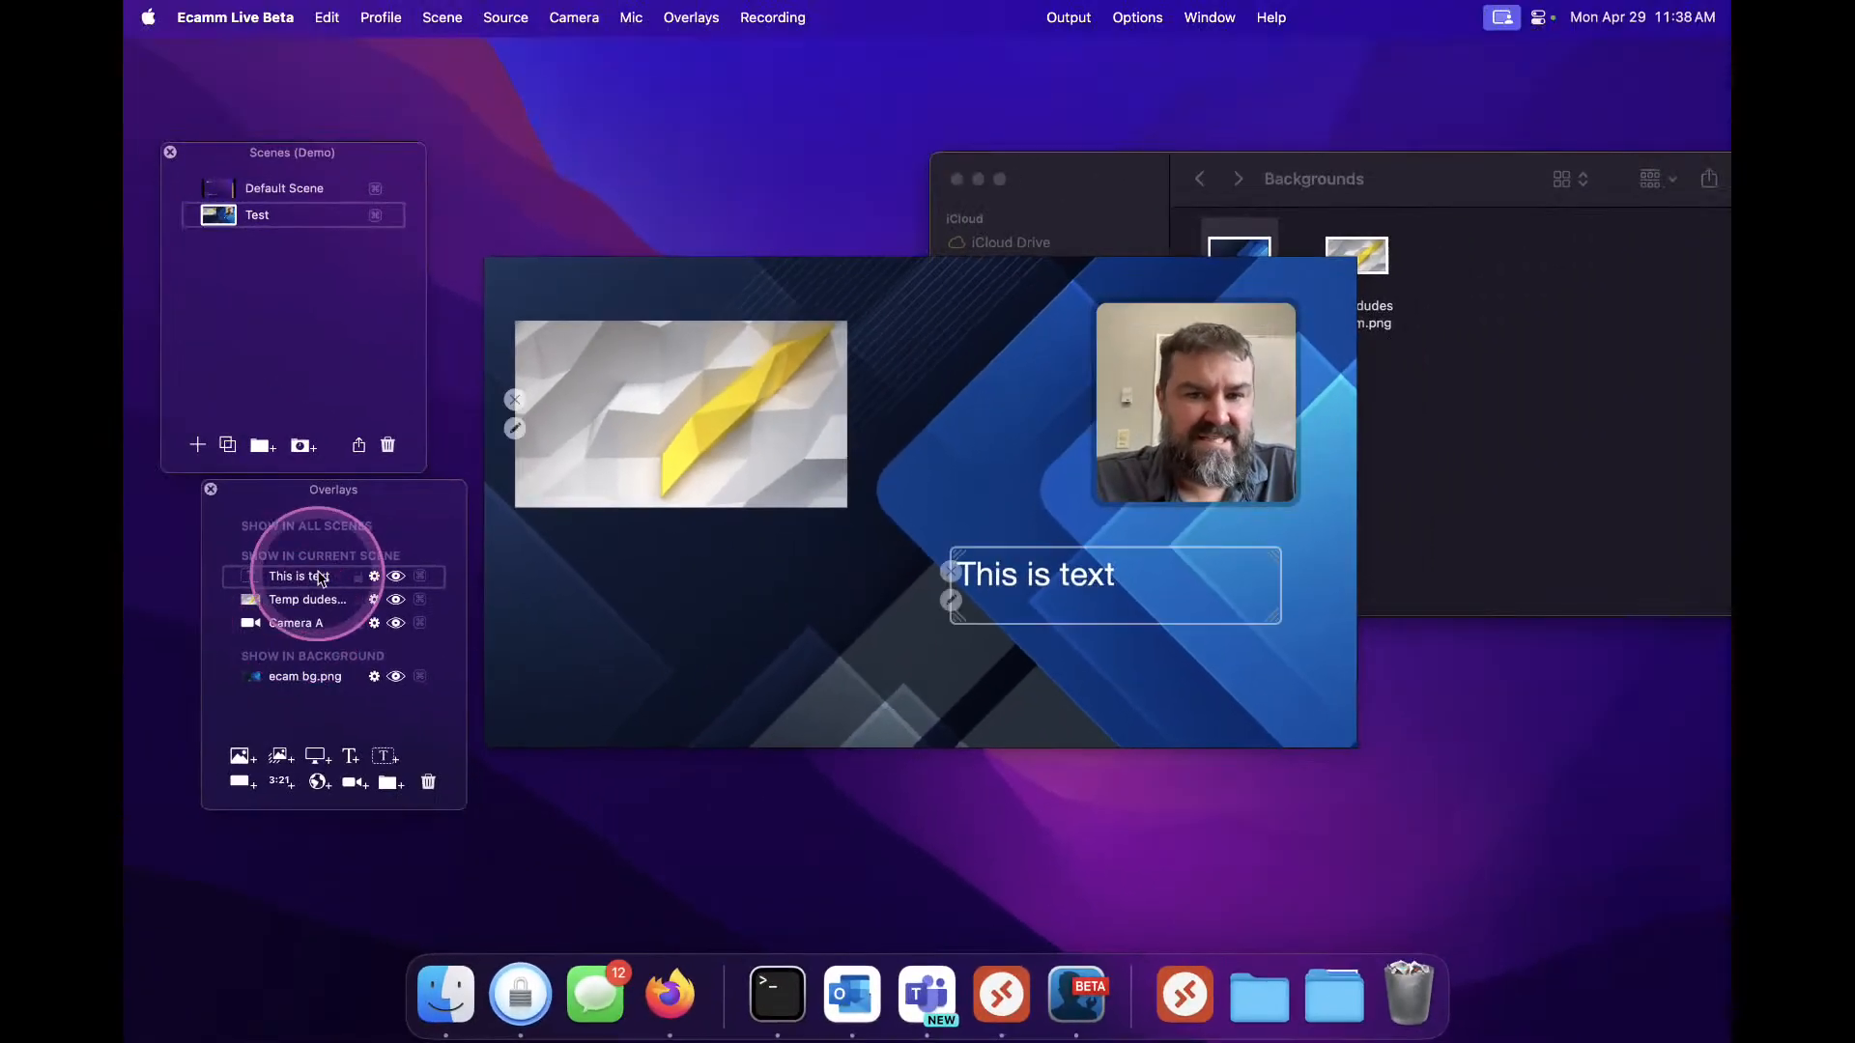
left_click_drag(641, 413, 752, 429)
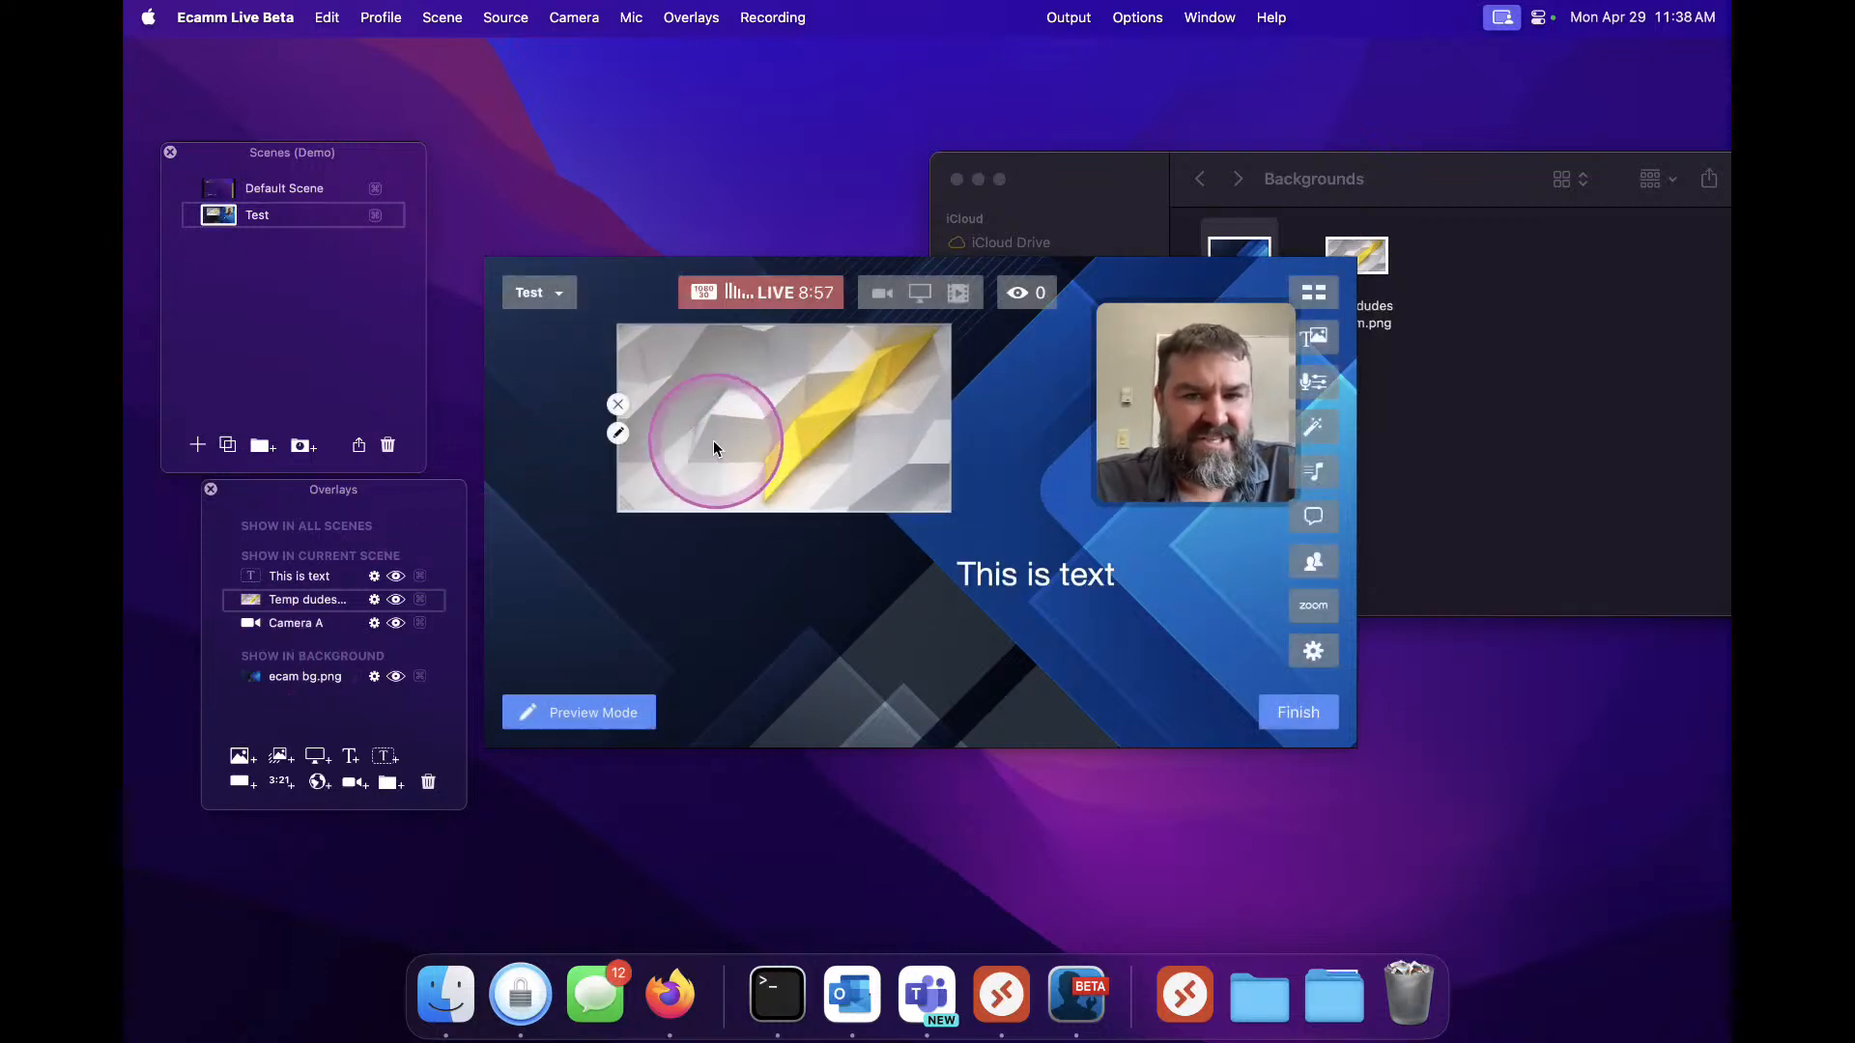
left_click(273, 625)
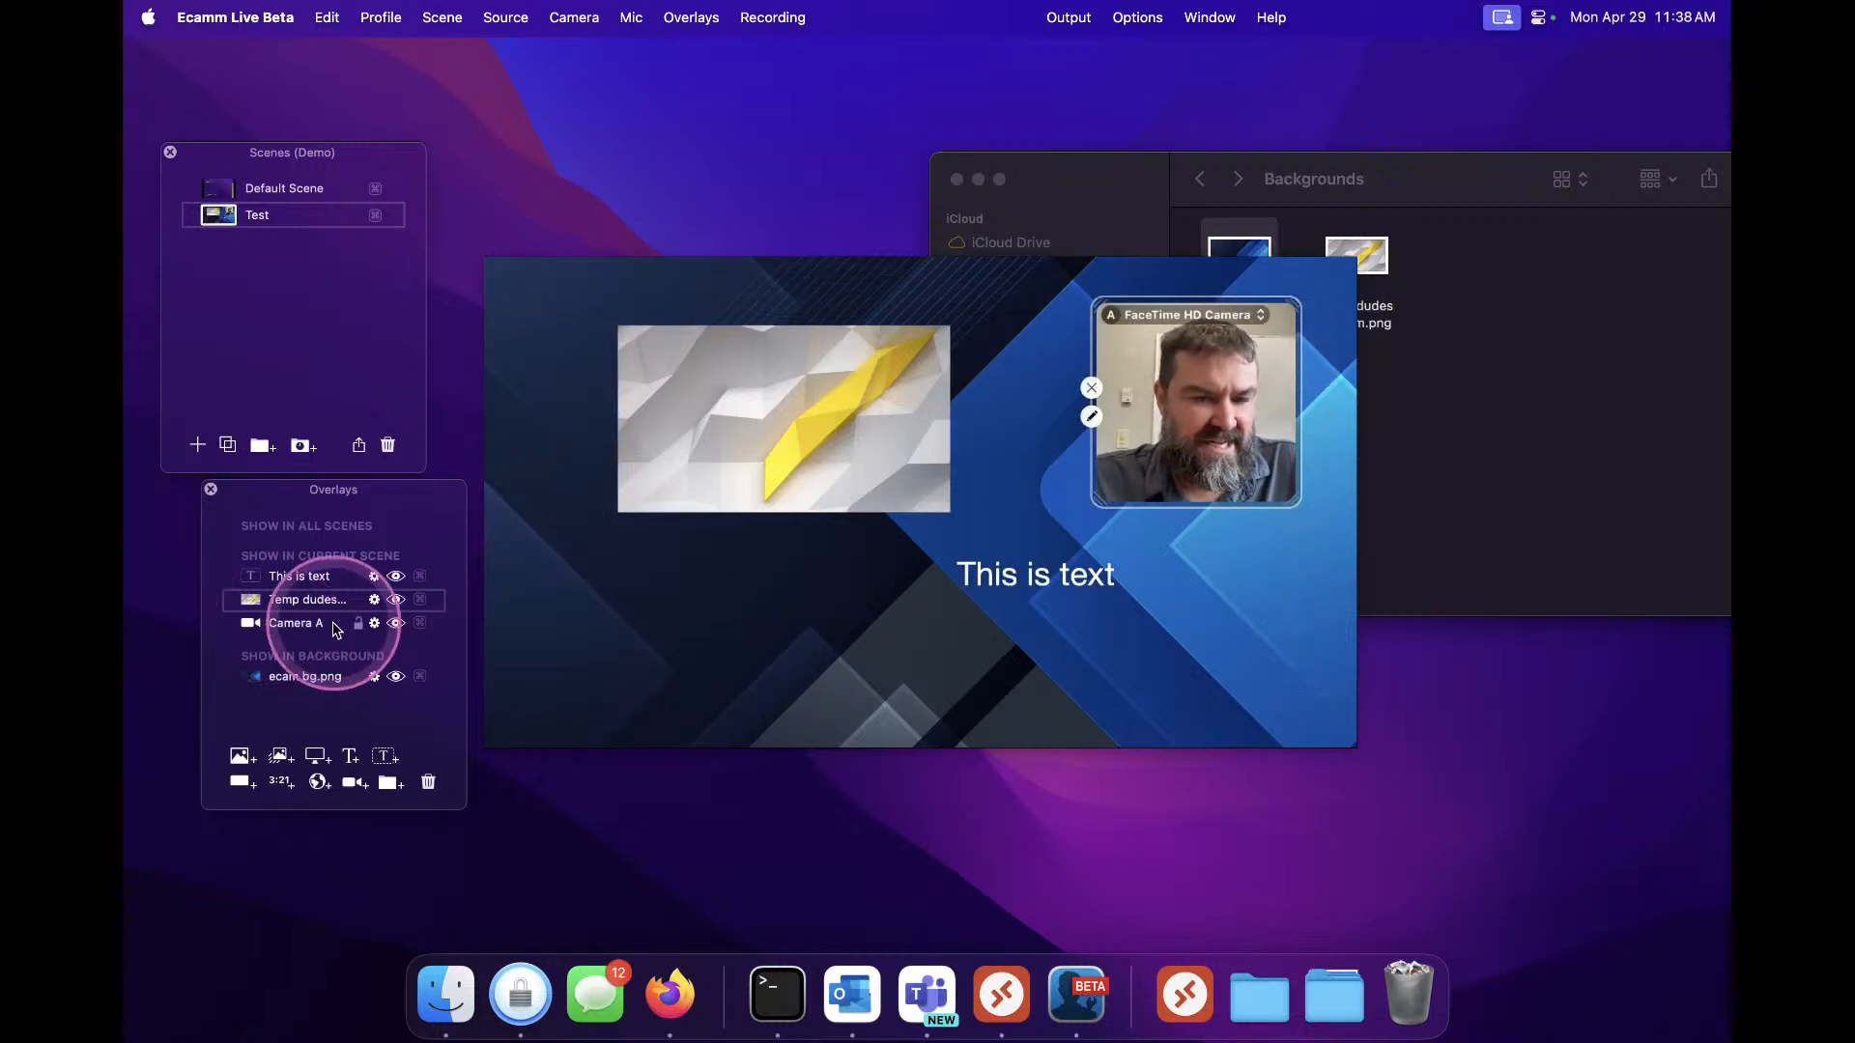
left_click(302, 601)
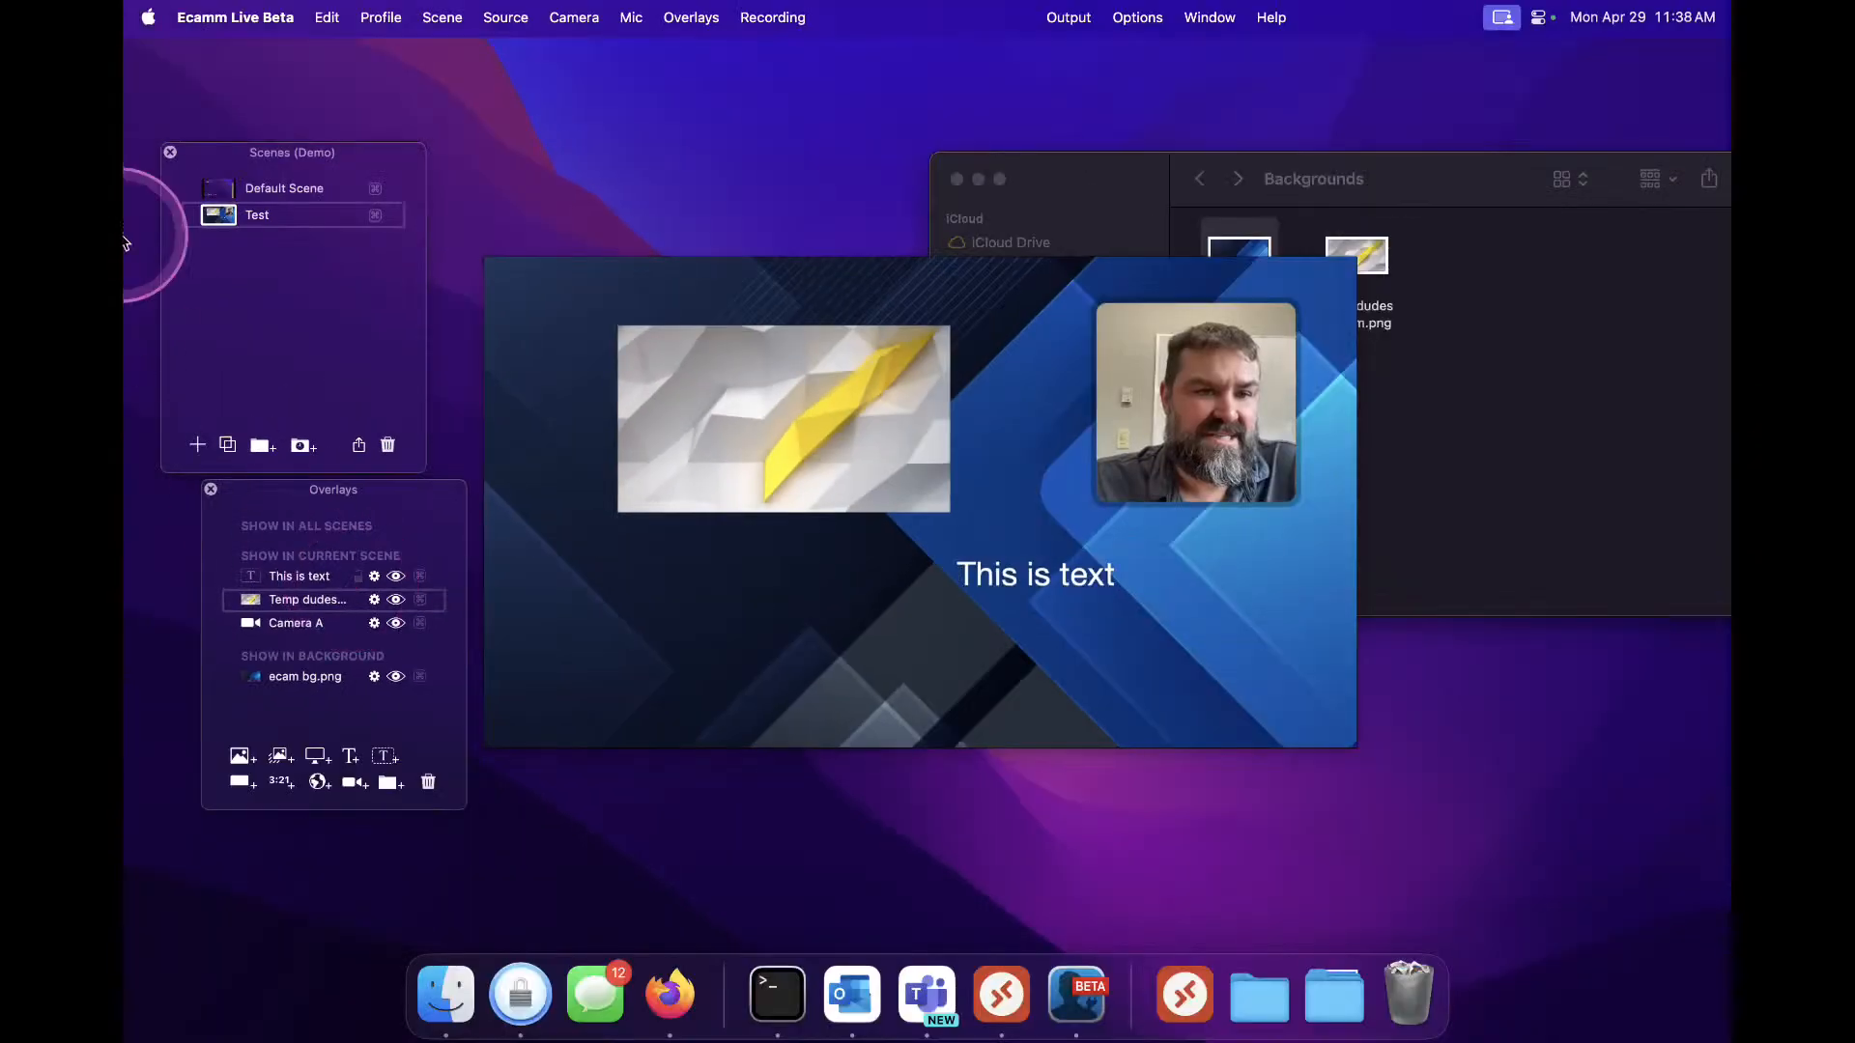
Switch to the Default Scene
left_click(219, 189)
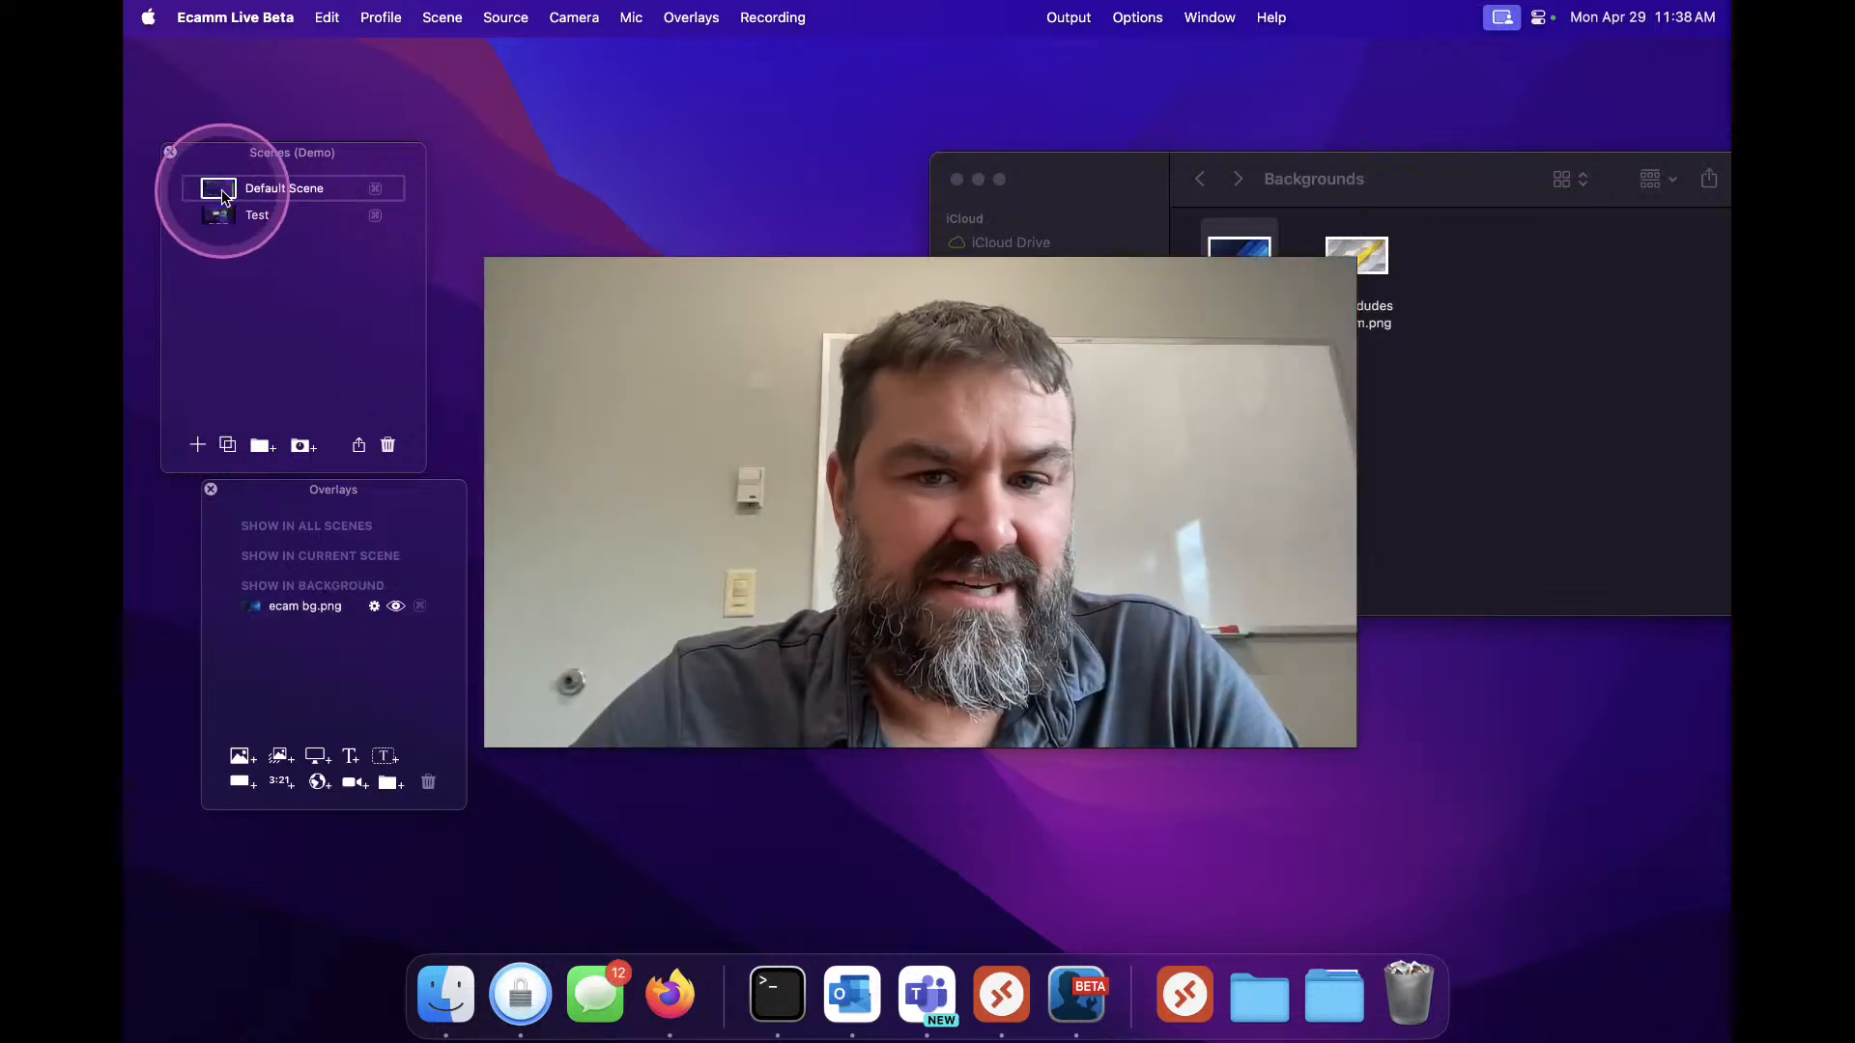
Move the Finder Backgrounds window aside and hide Finder
left_click_drag(1104, 196, 1267, 211)
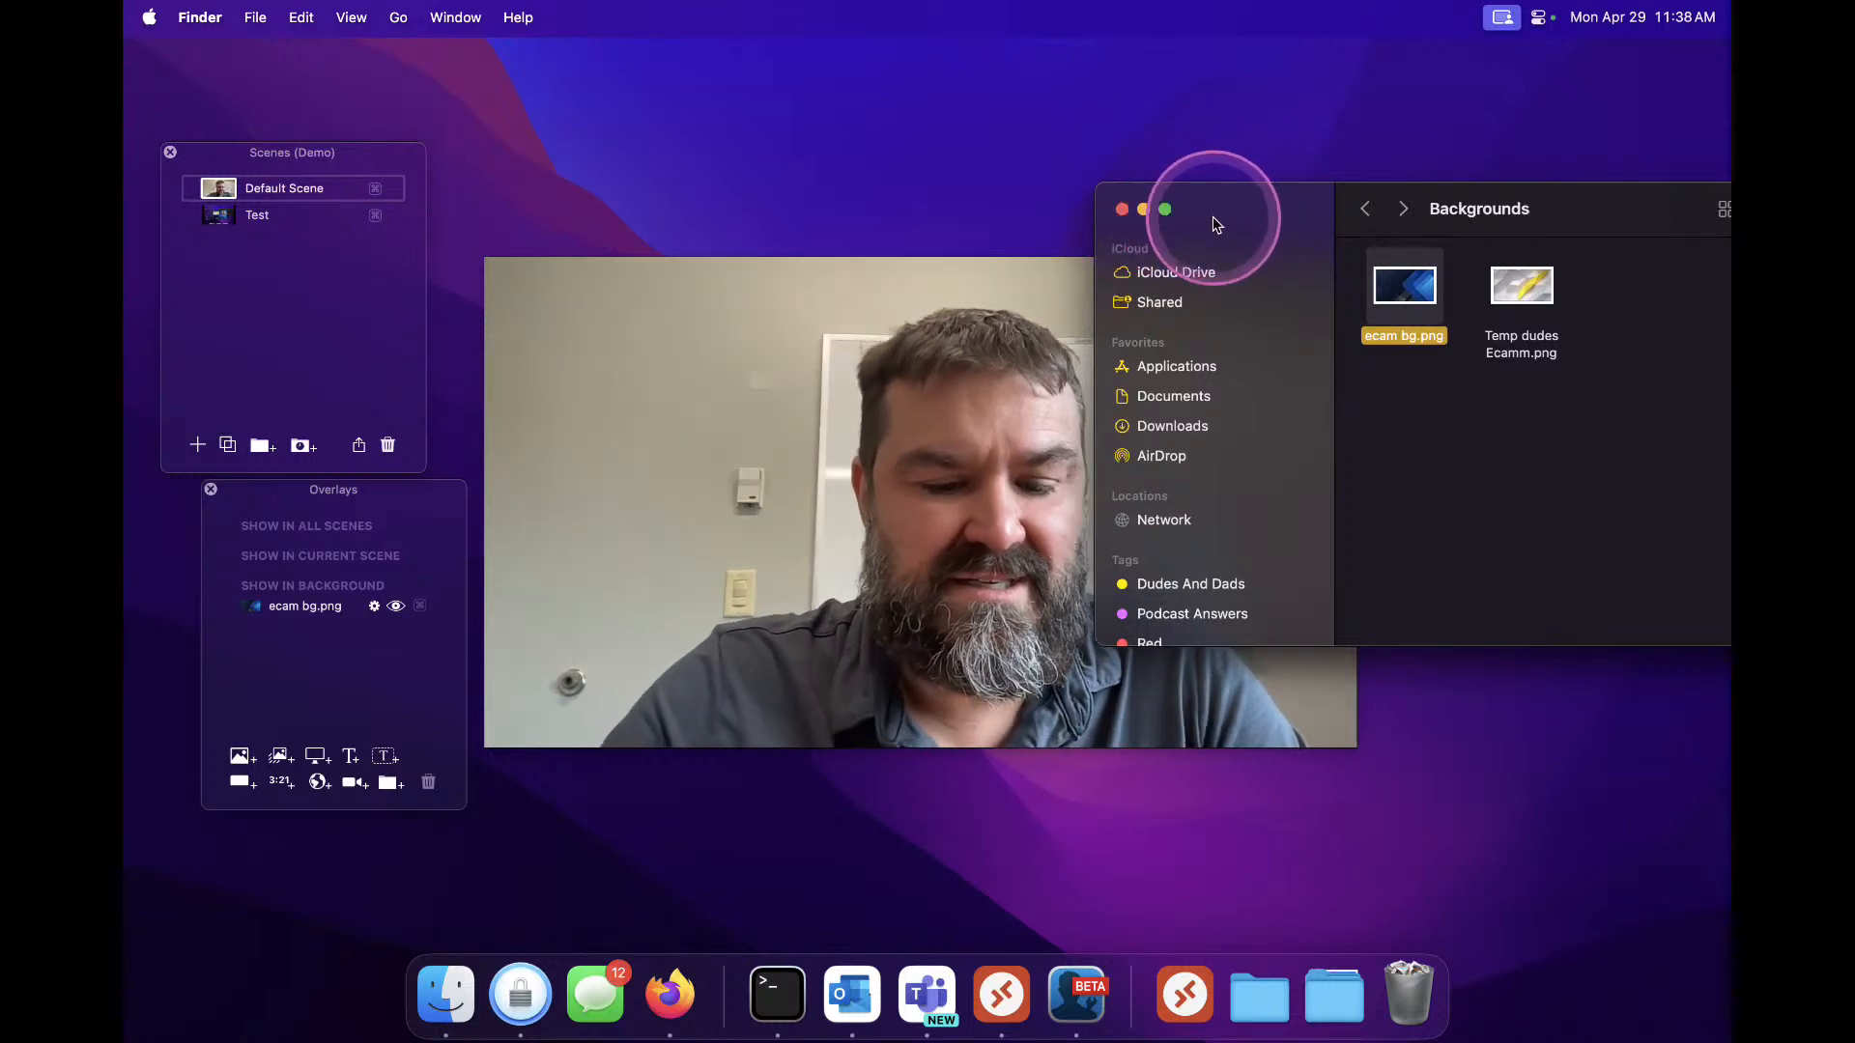
key("super+h")
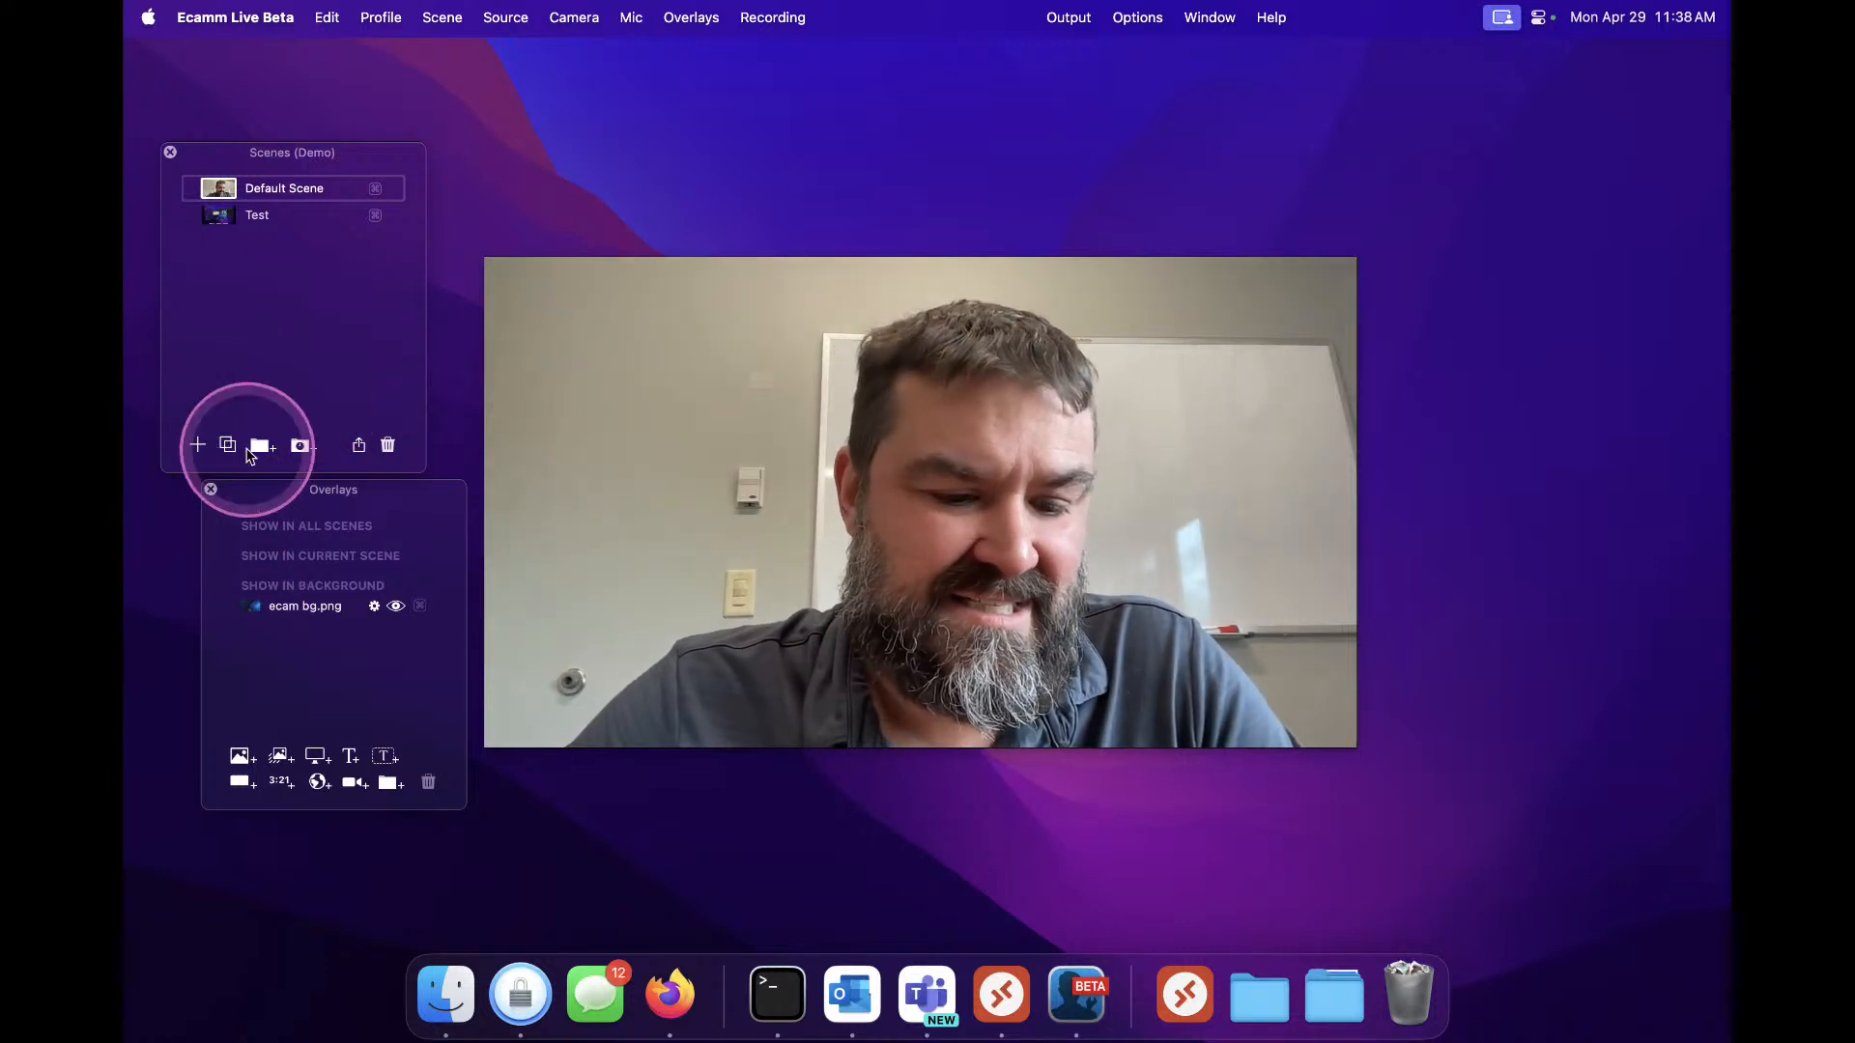
Set the Camera A overlay in the Test scene to show in all scenes and check it in Default Scene
left_click(218, 216)
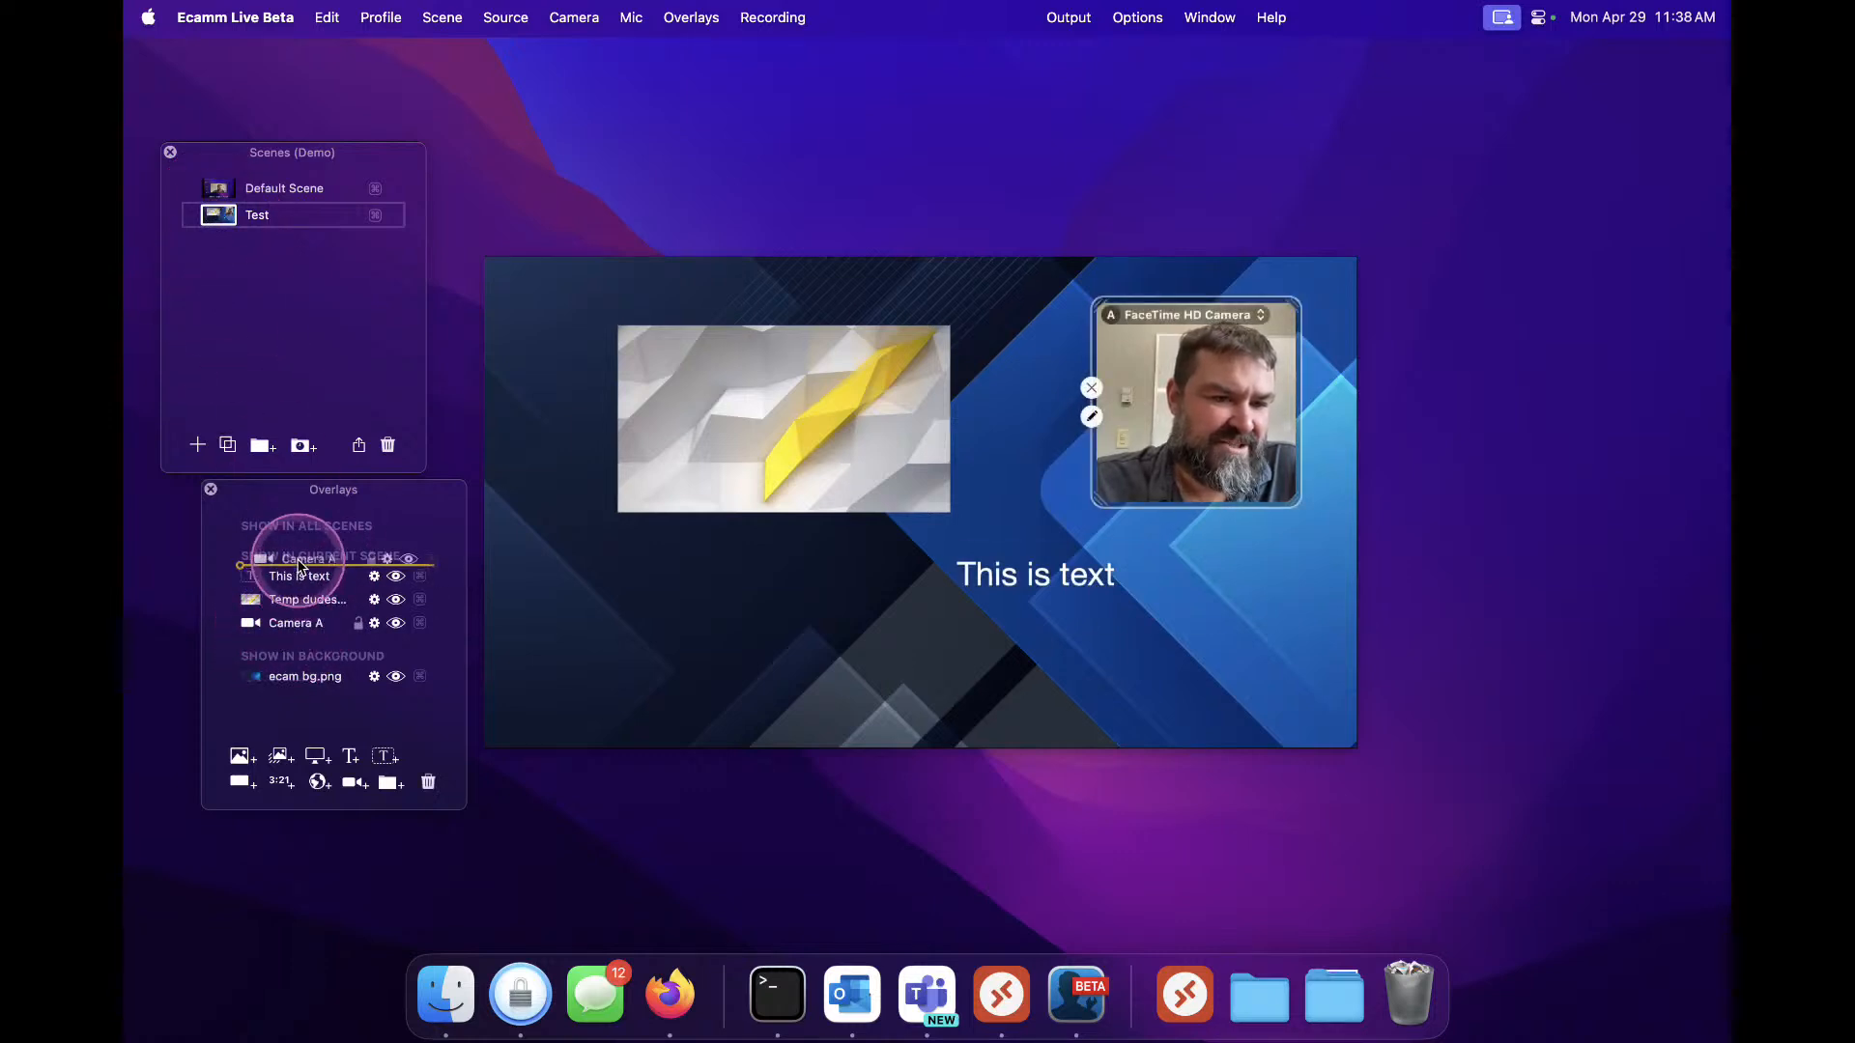
left_click_drag(301, 551, 300, 553)
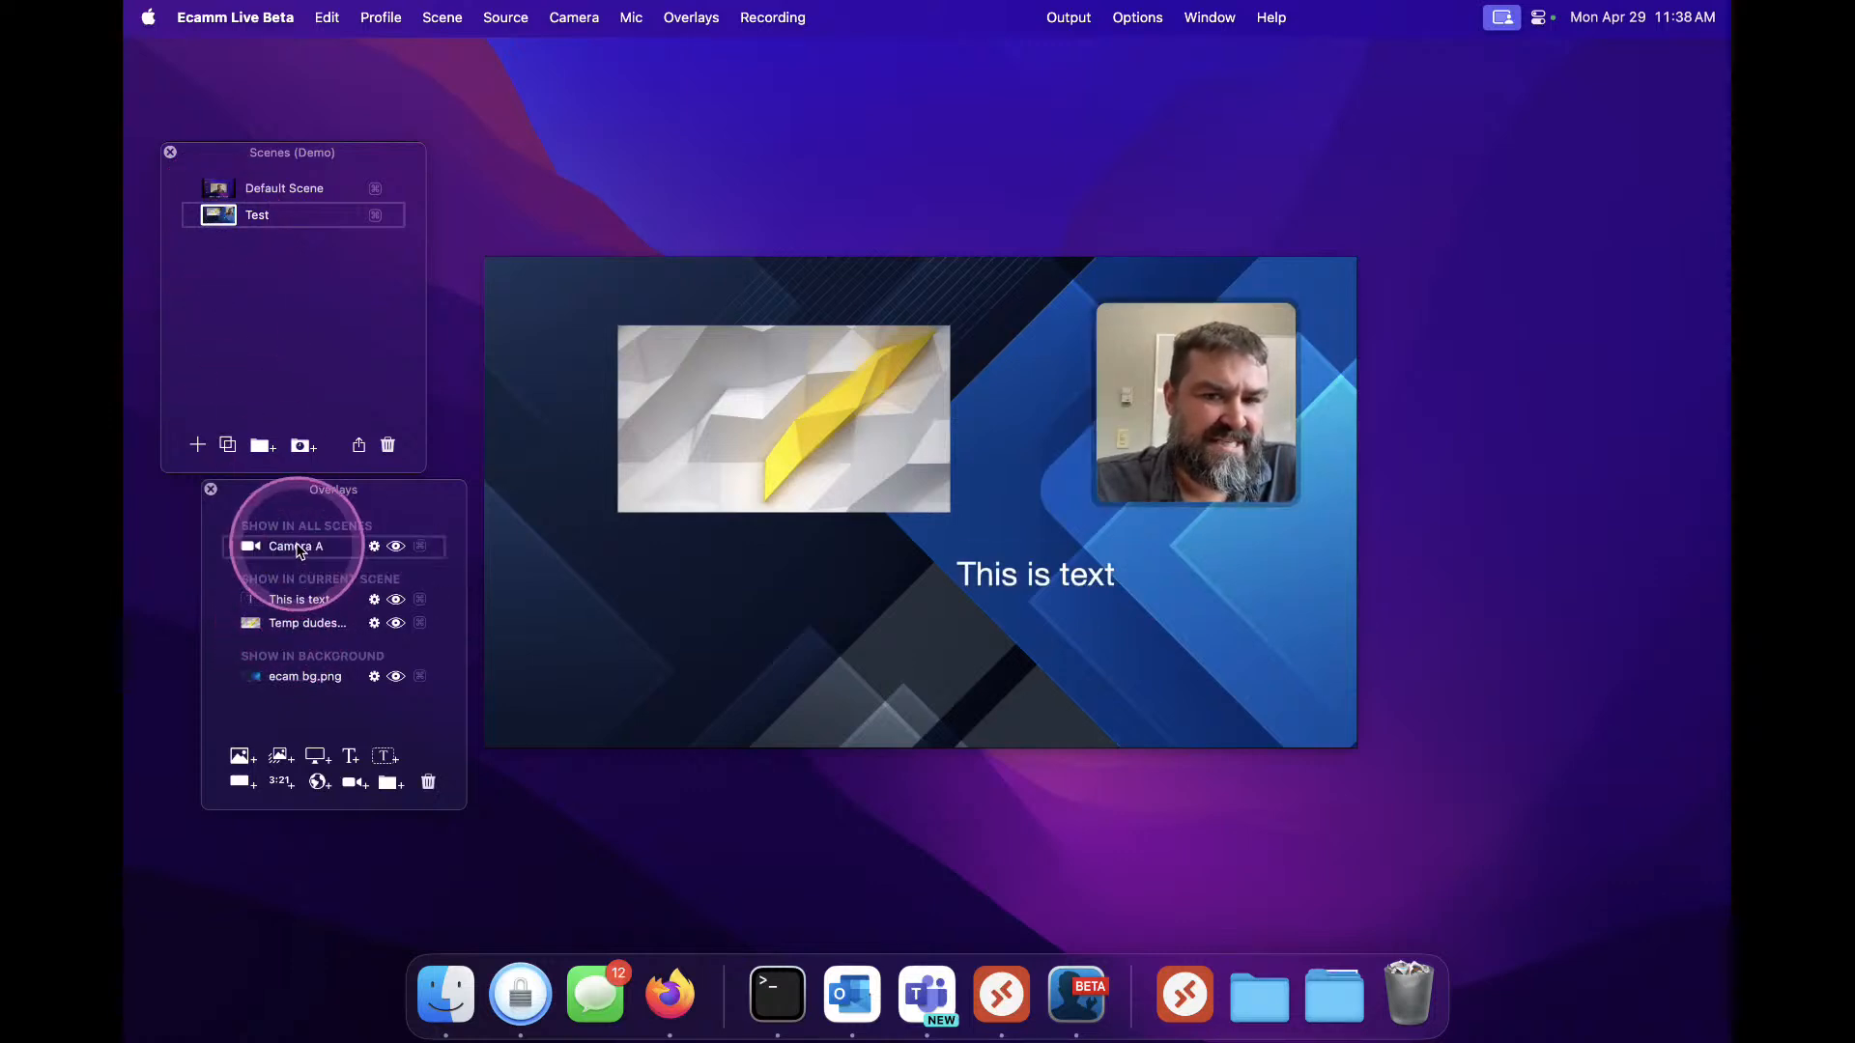
left_click(218, 190)
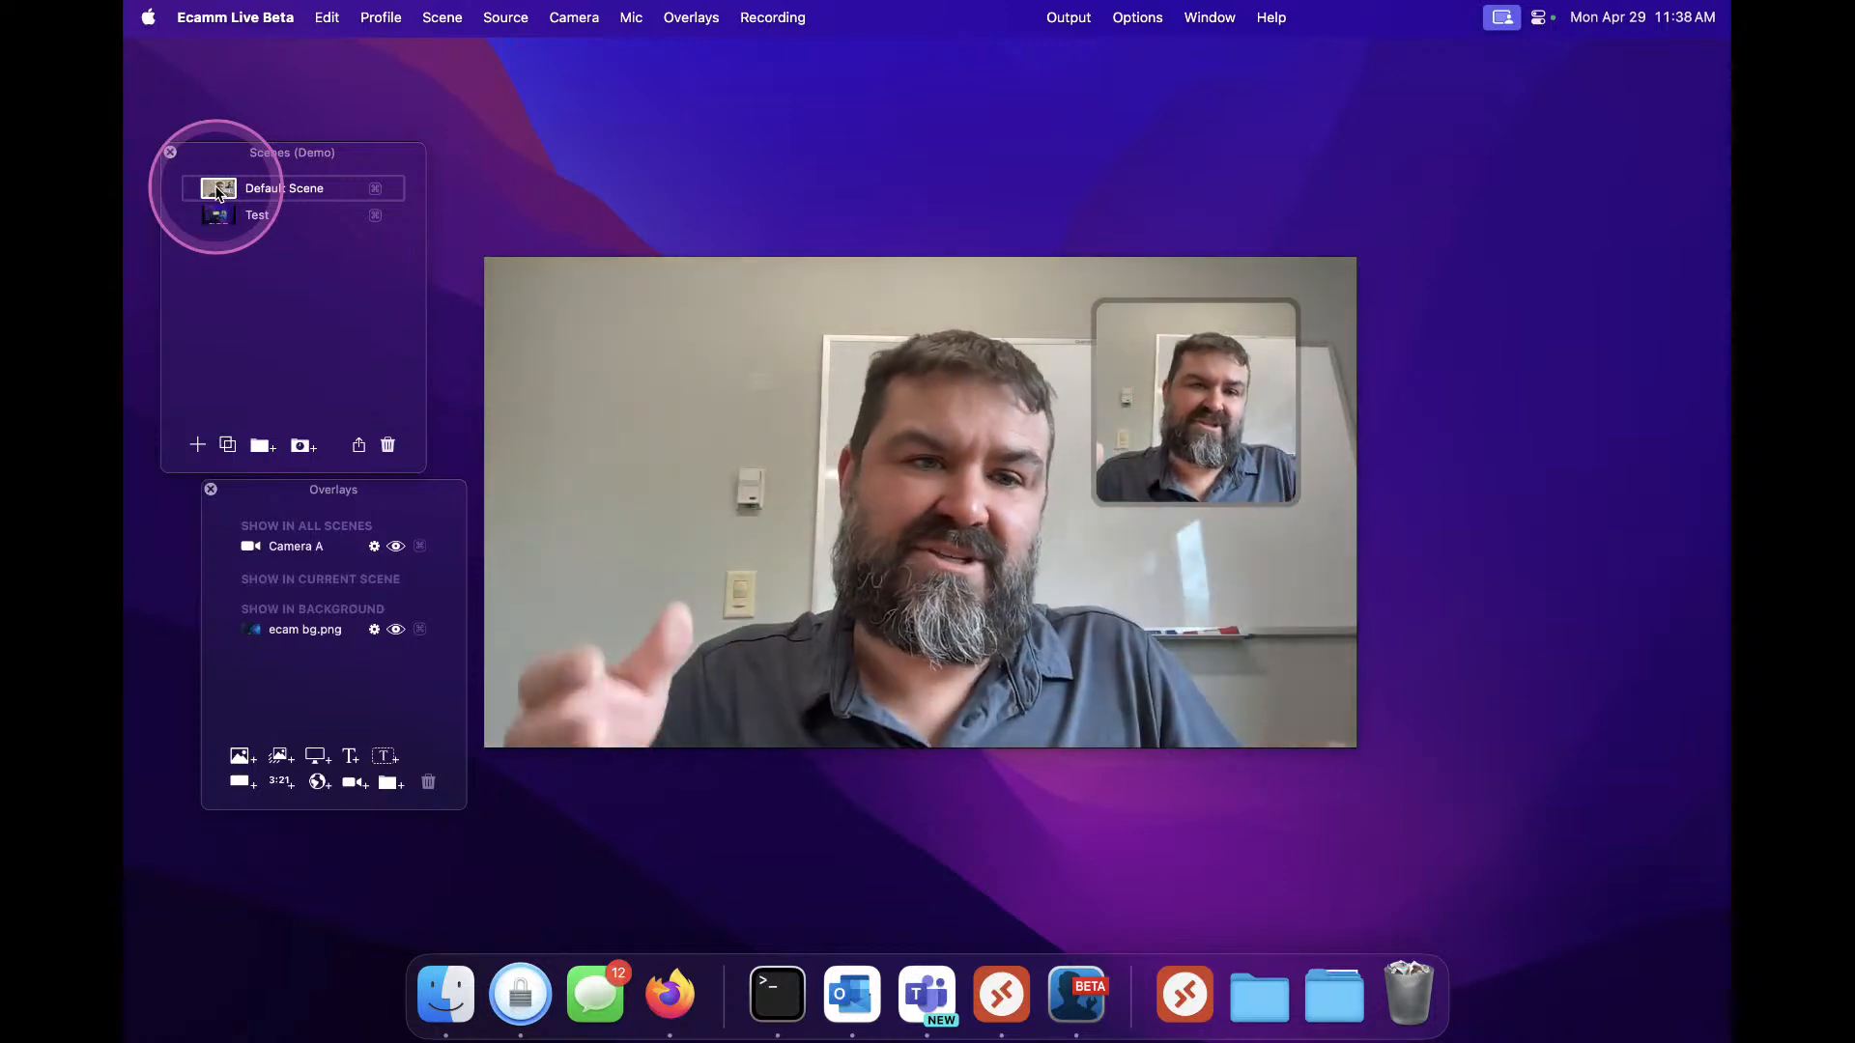
Return to the Test scene and move the Camera A overlay back to show only in the current scene
left_click(218, 222)
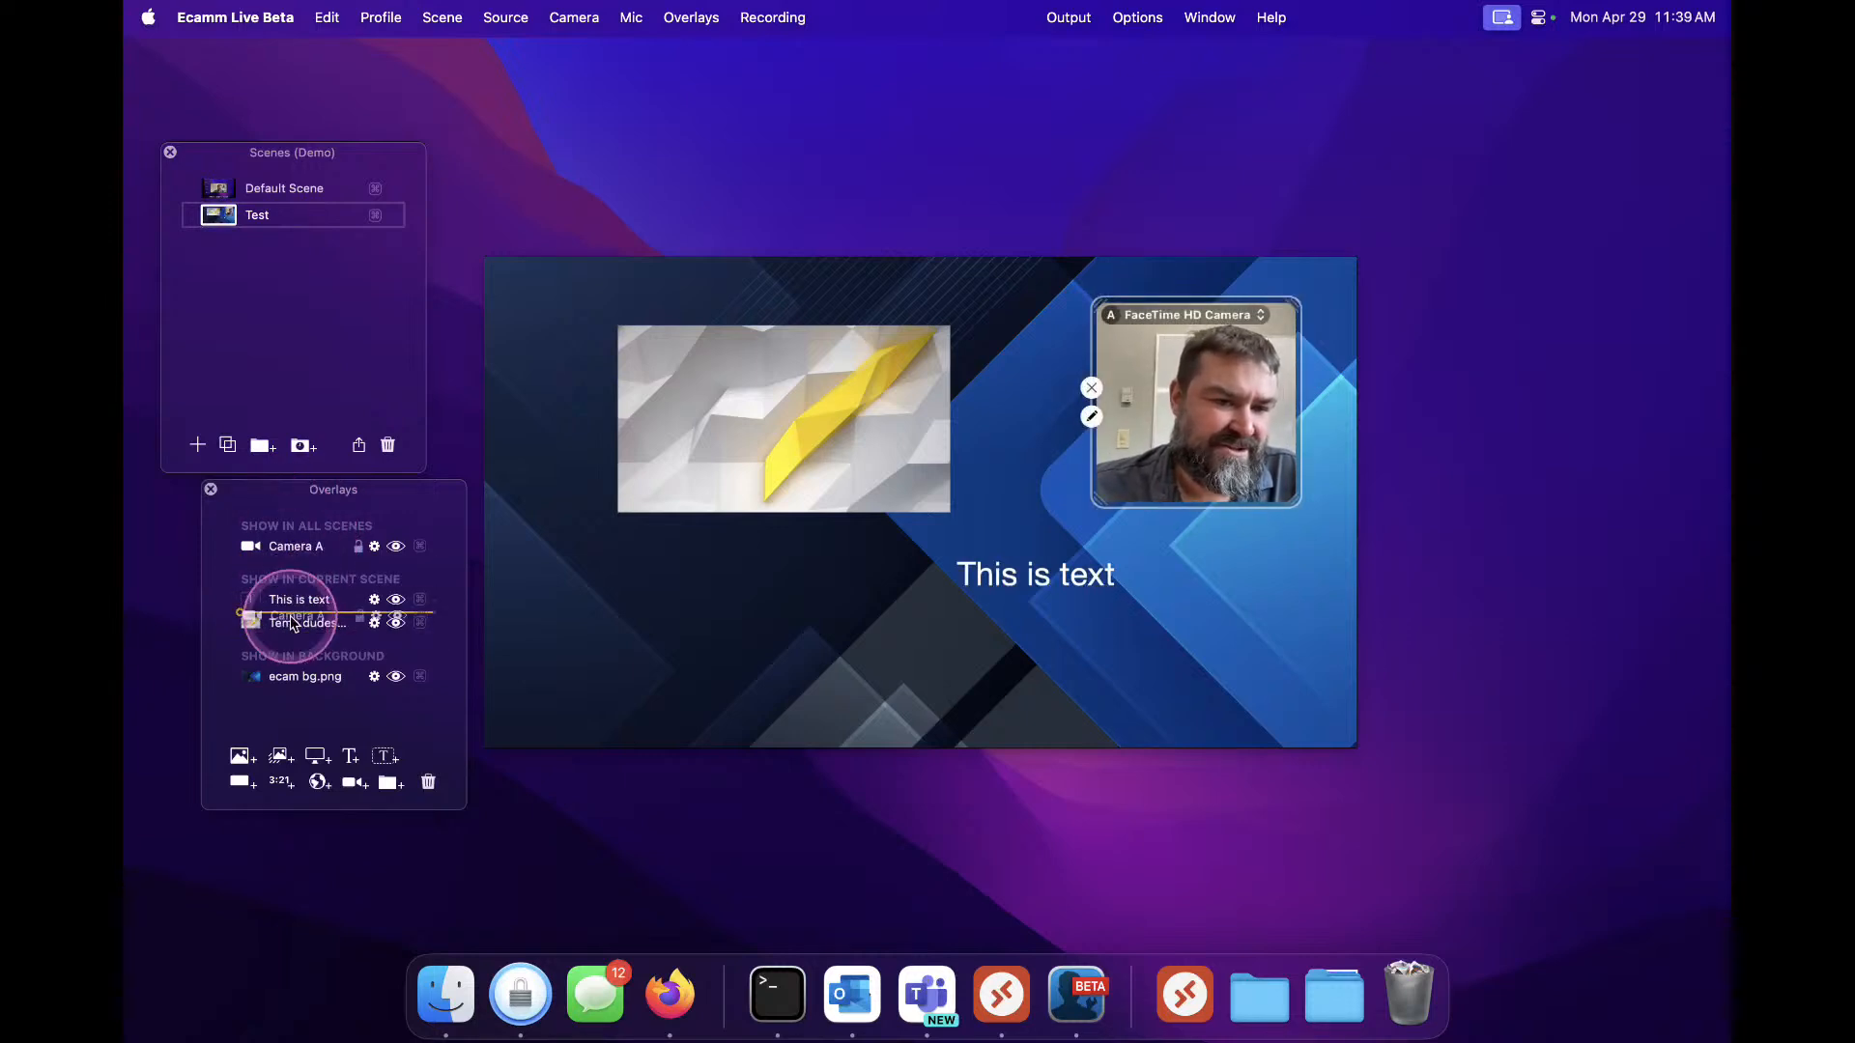
left_click_drag(292, 631, 289, 642)
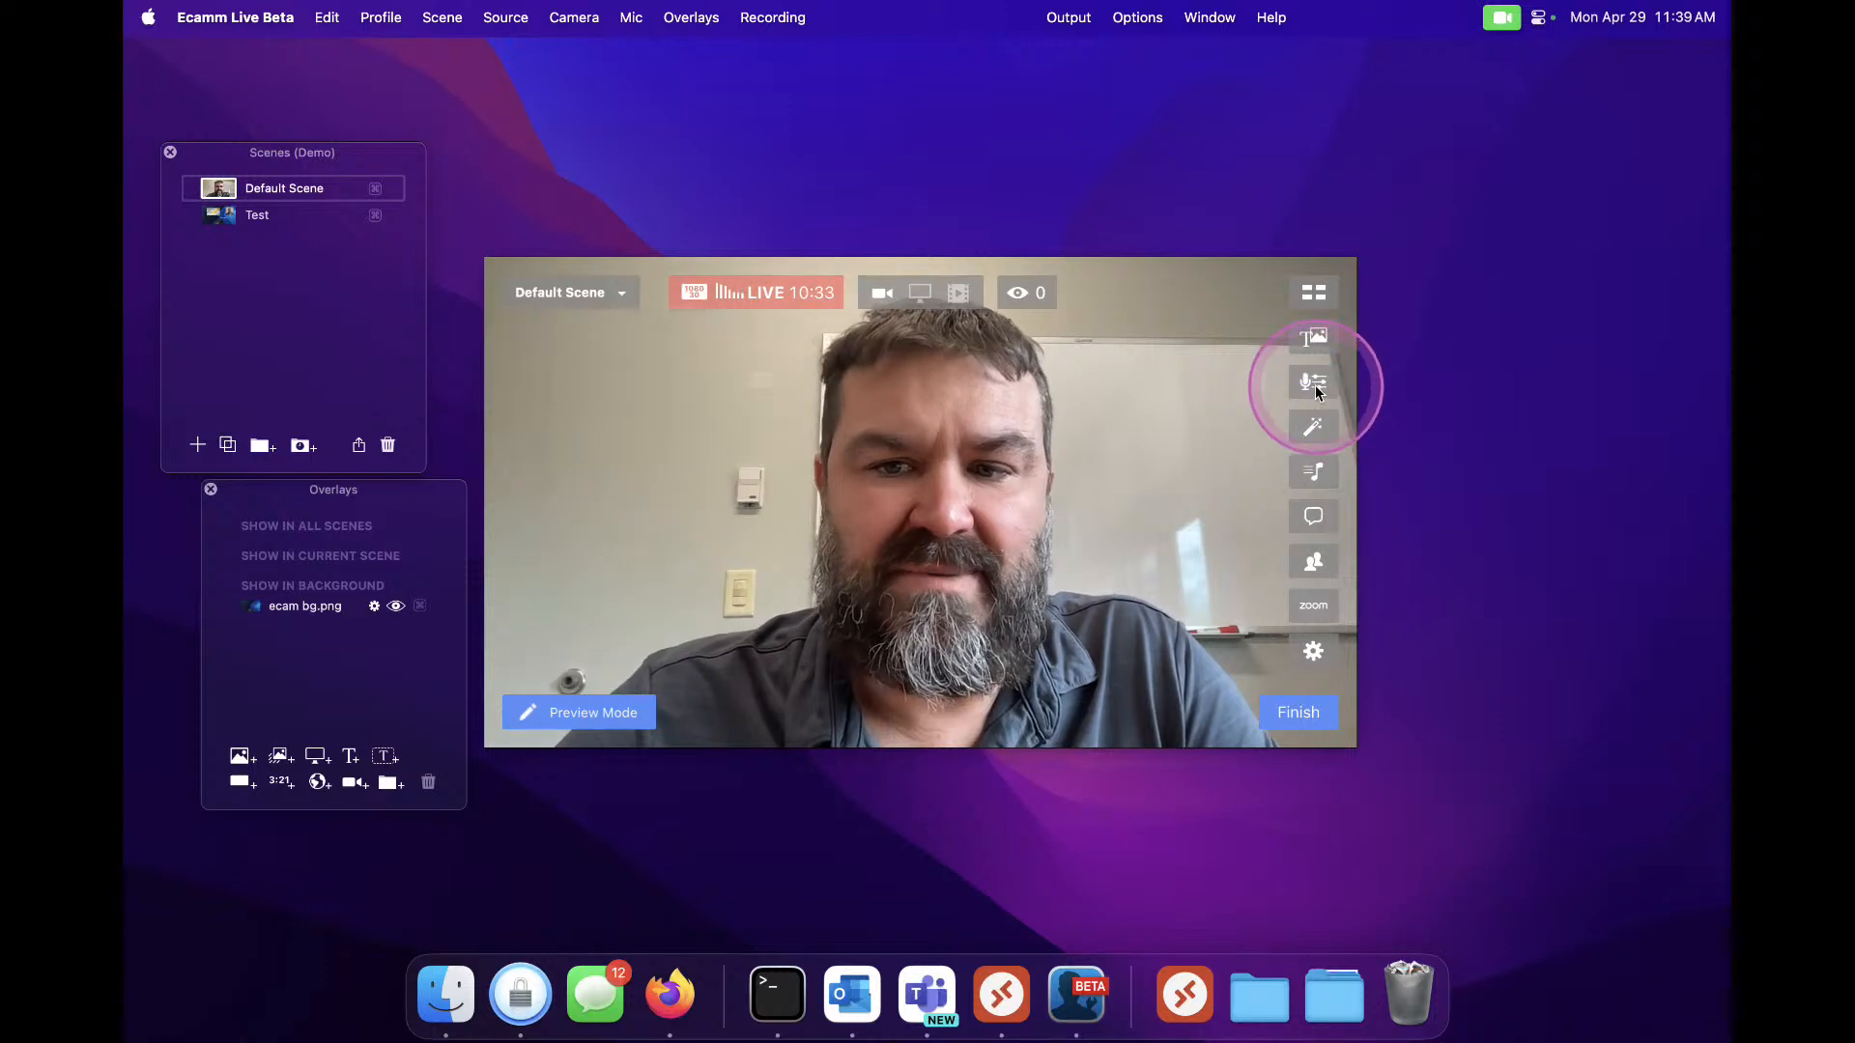
Open the Sound Levels panel, add a second microphone input and remove it again
left_click(1312, 383)
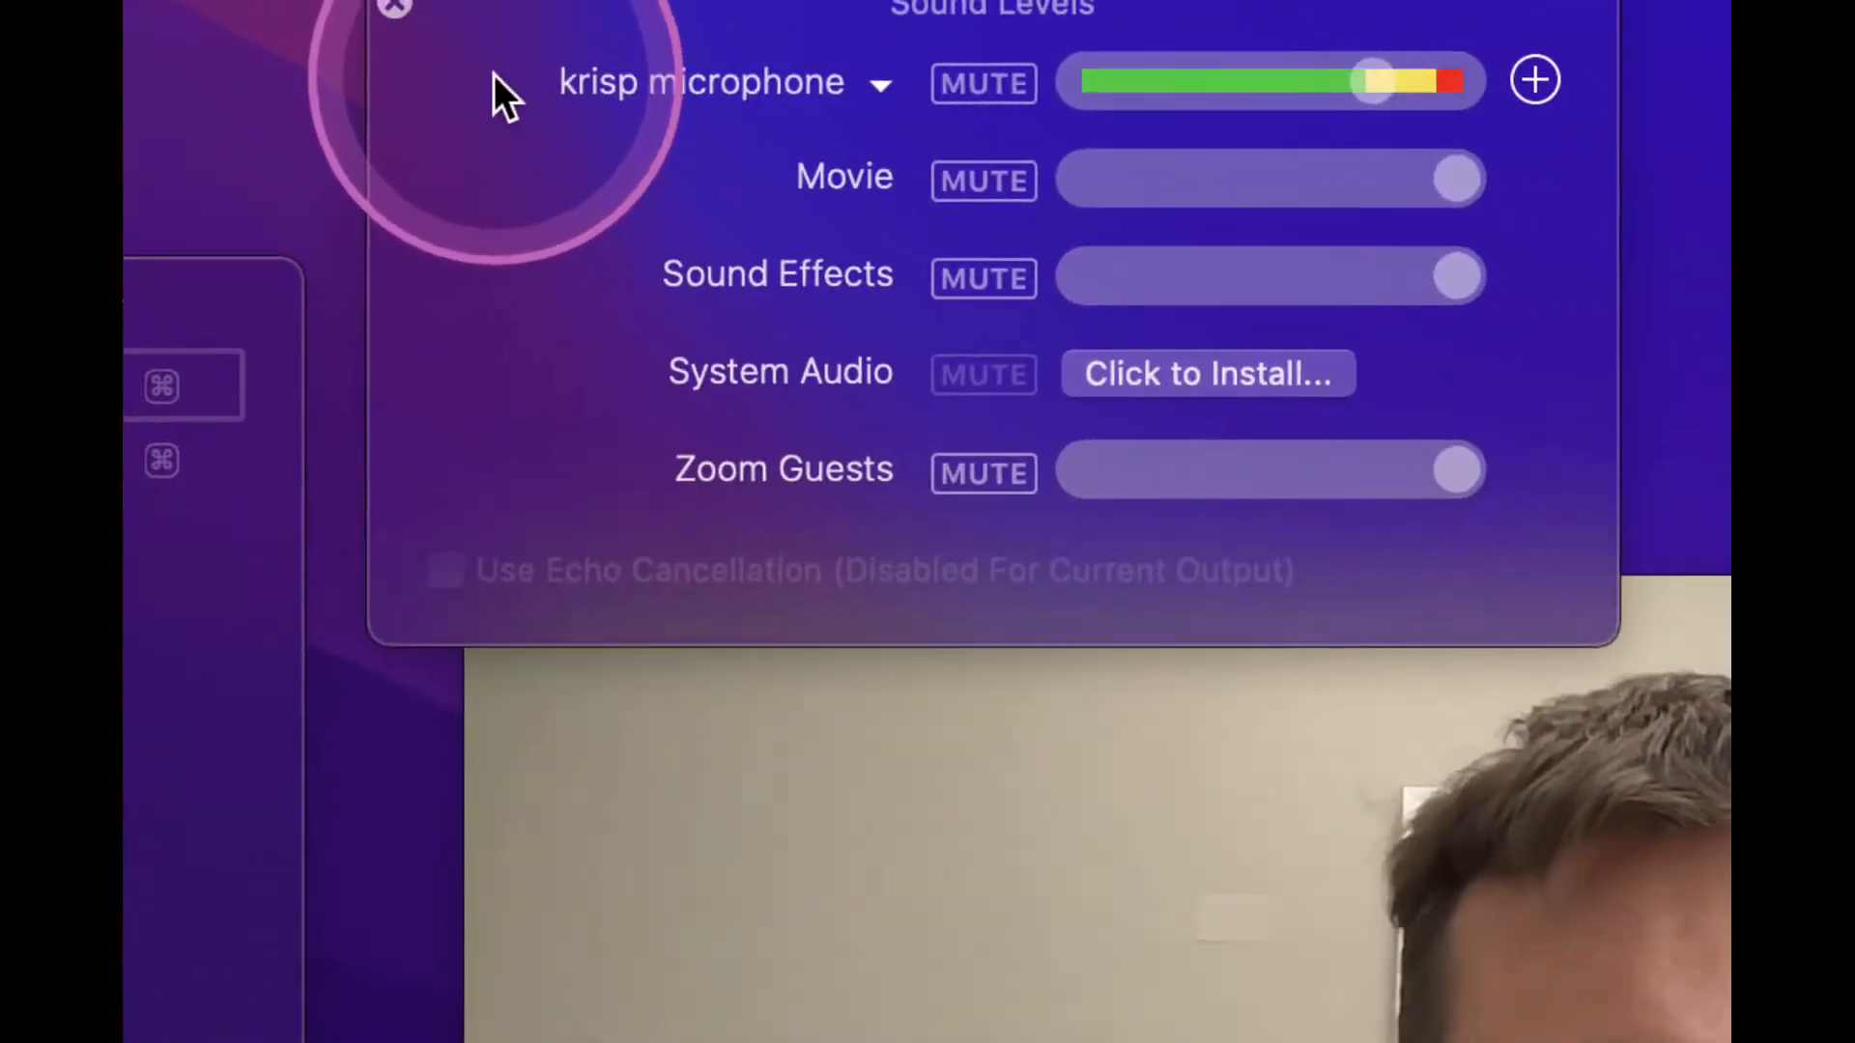
left_click(1546, 74)
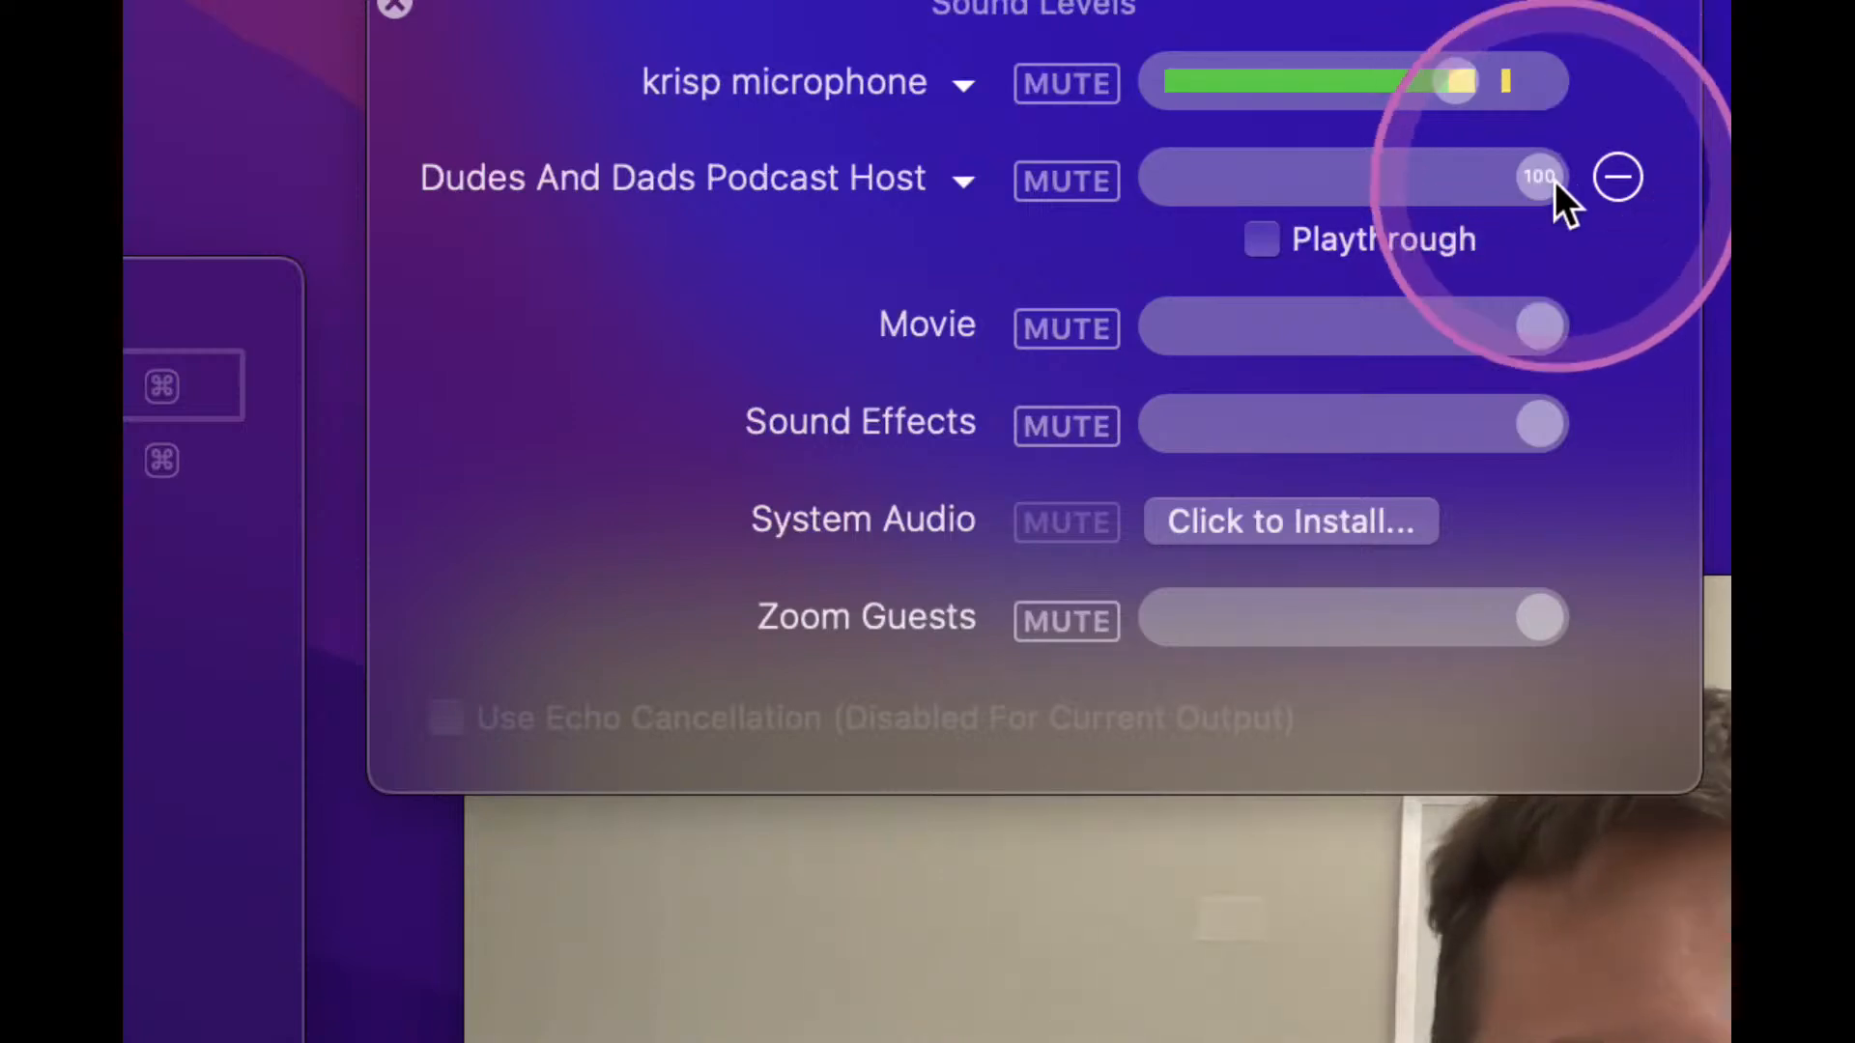
left_click(1619, 177)
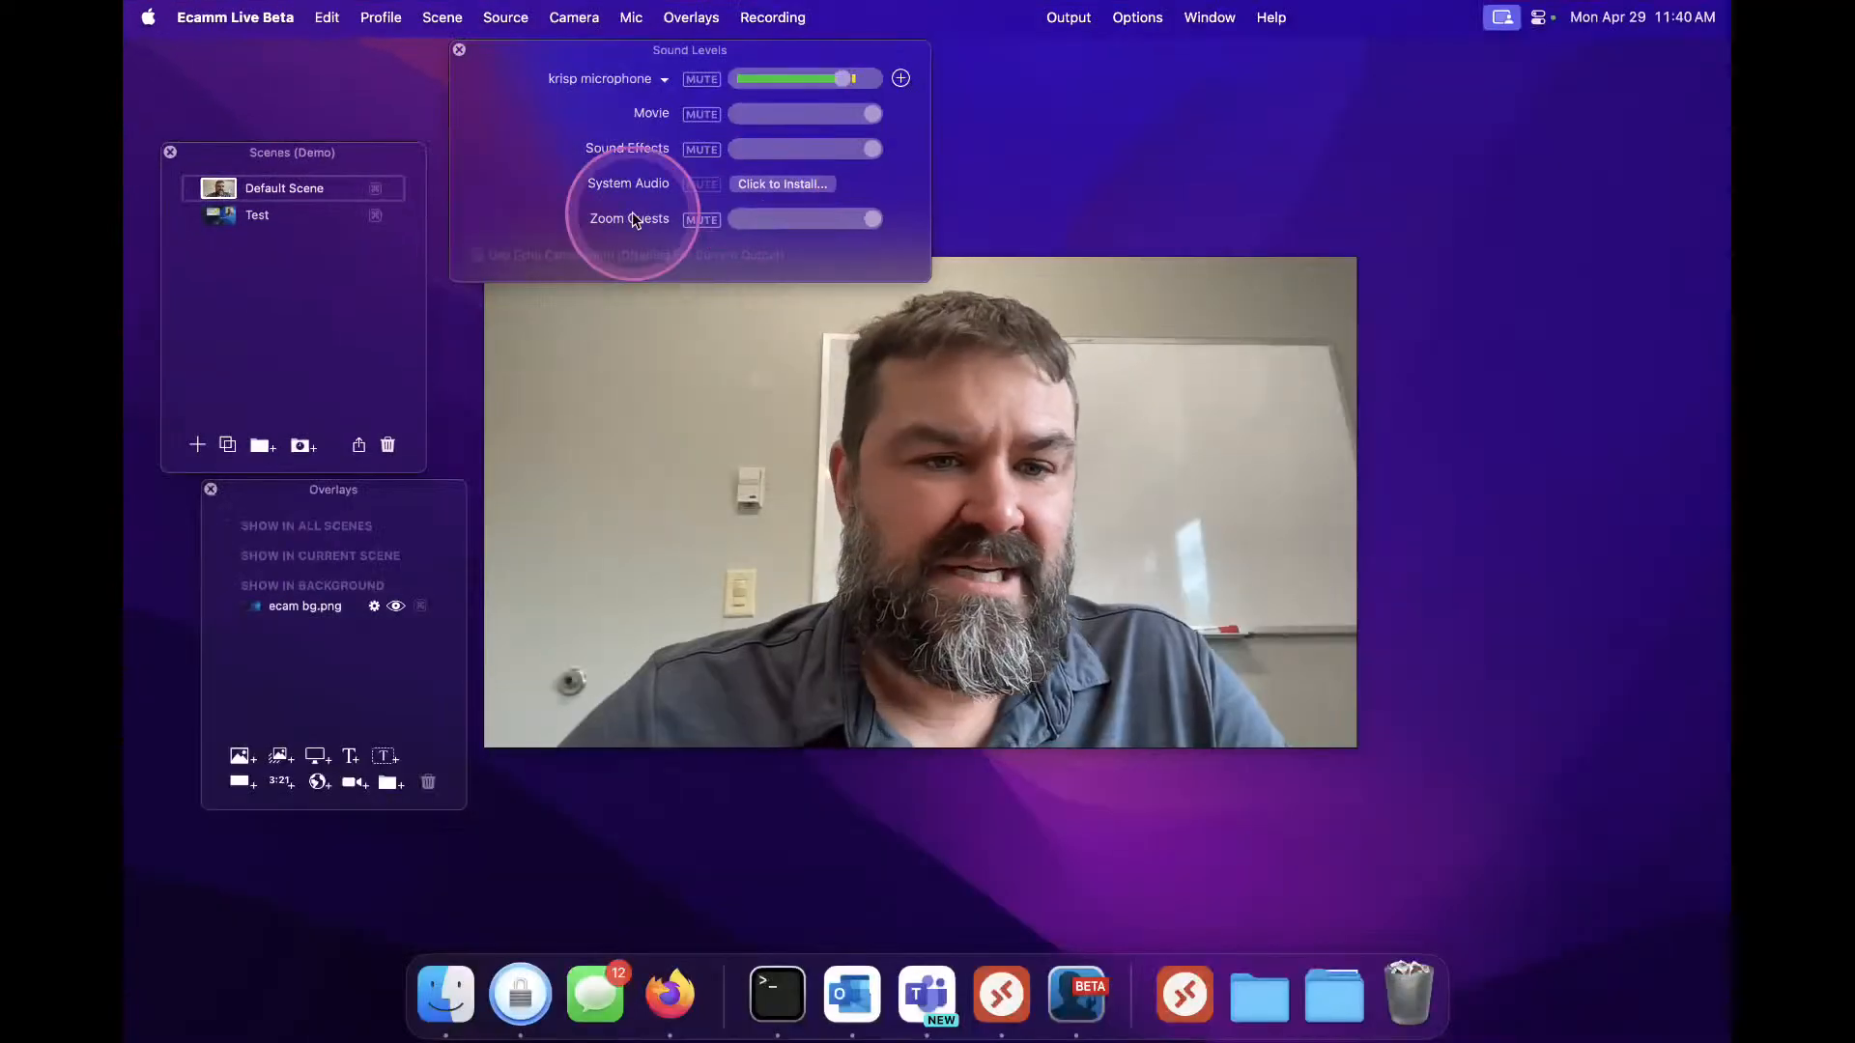
Rearrange the Scenes panel, preview window and Overlays panel on the desktop
left_click_drag(240, 161, 241, 85)
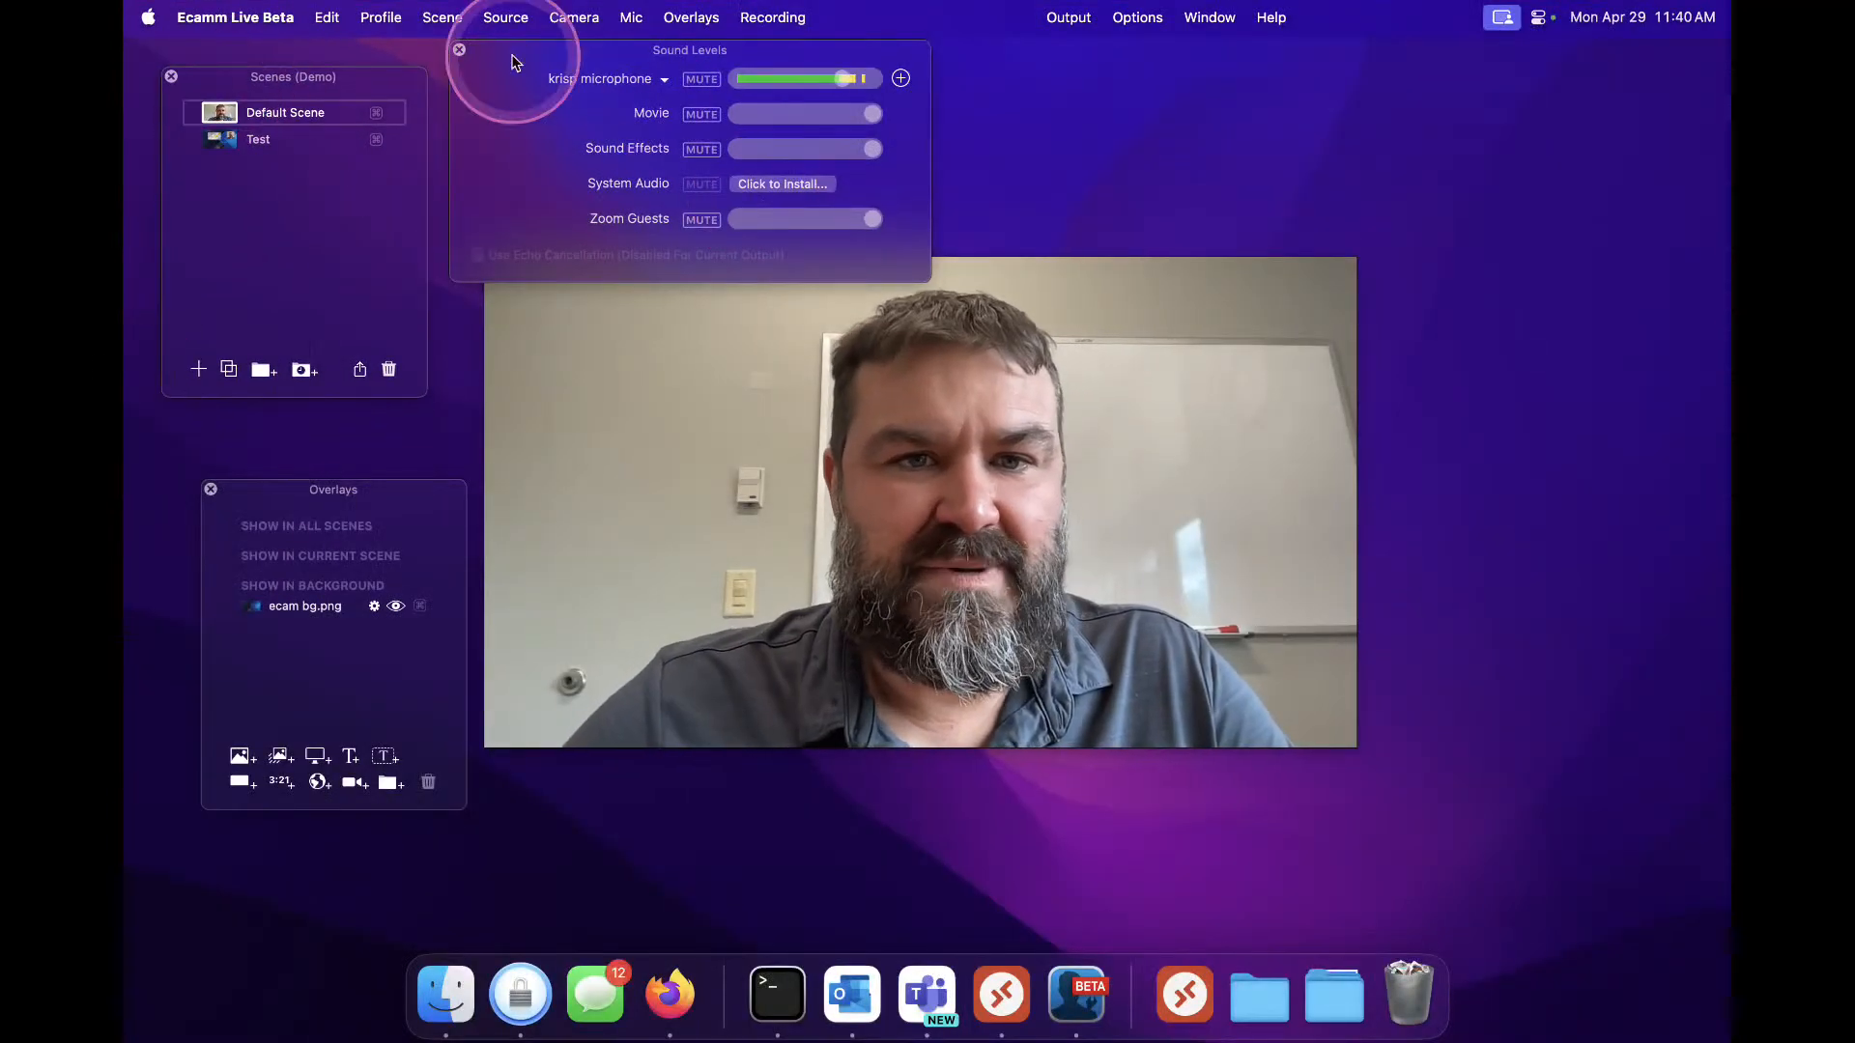
left_click_drag(607, 471, 590, 518)
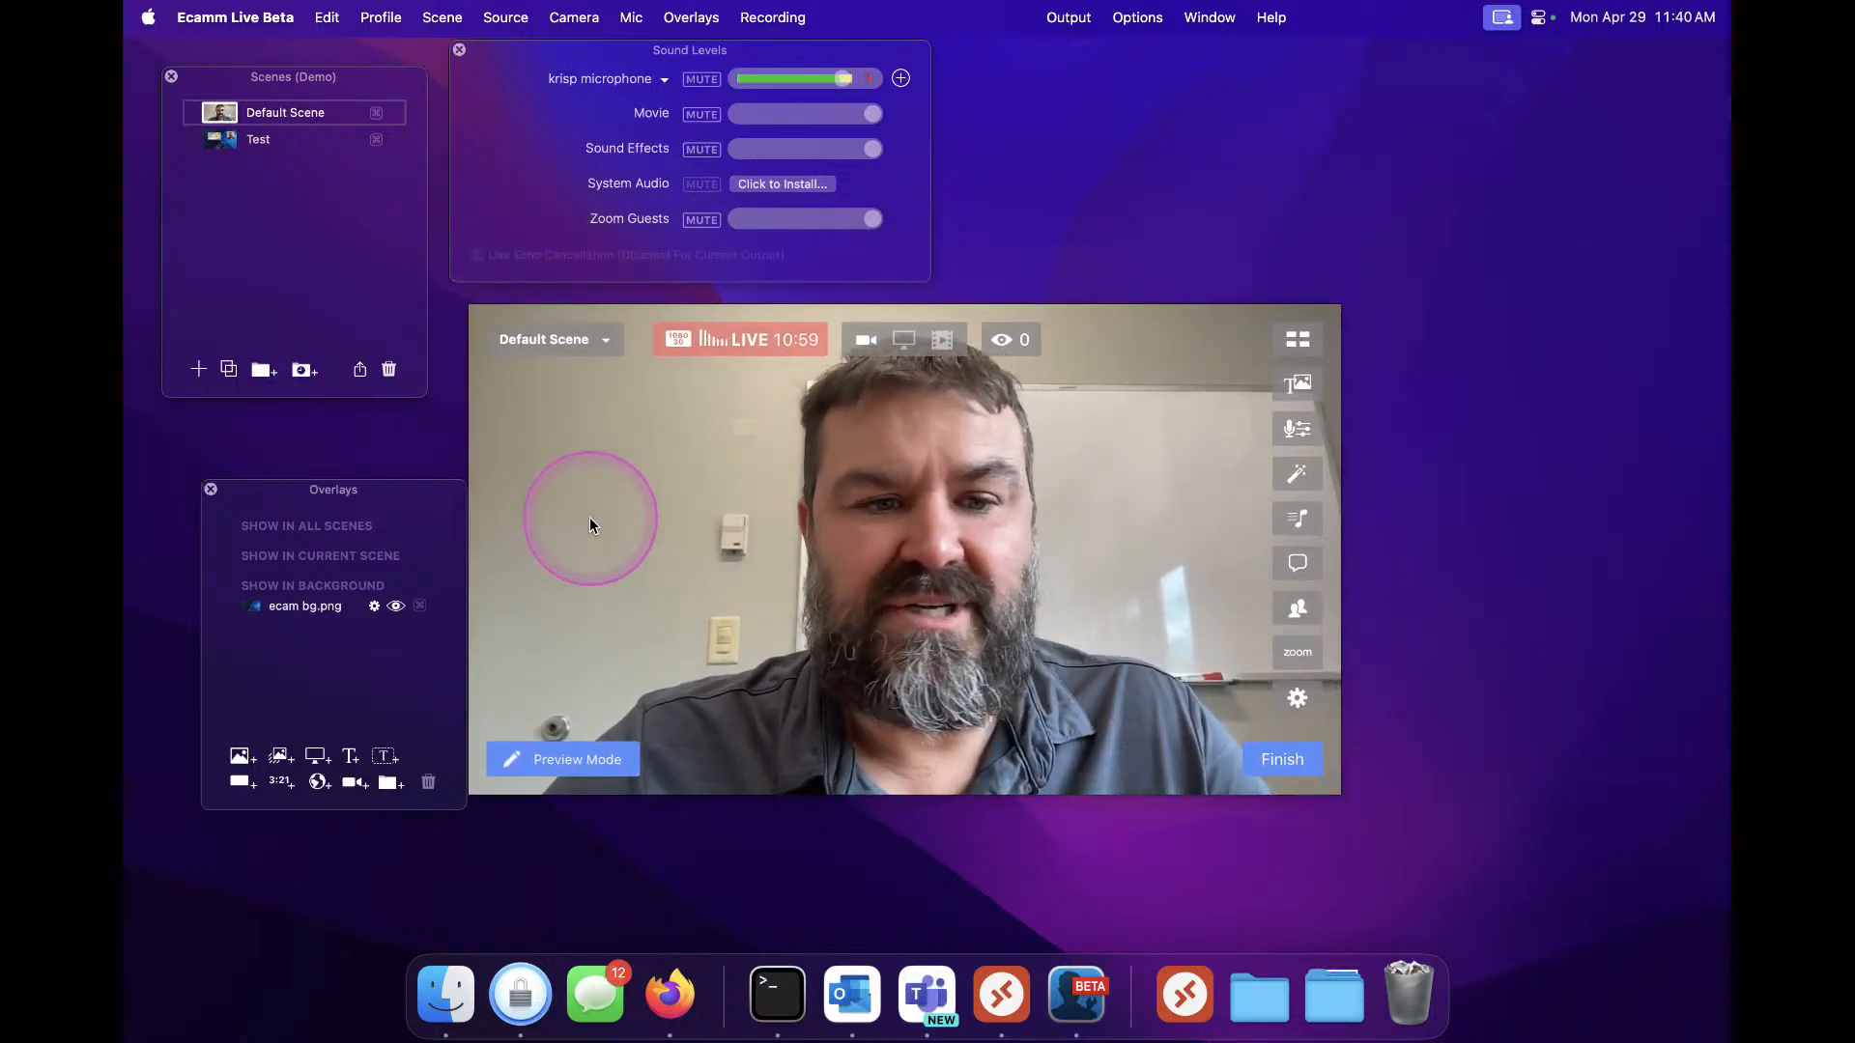
left_click_drag(236, 497, 197, 427)
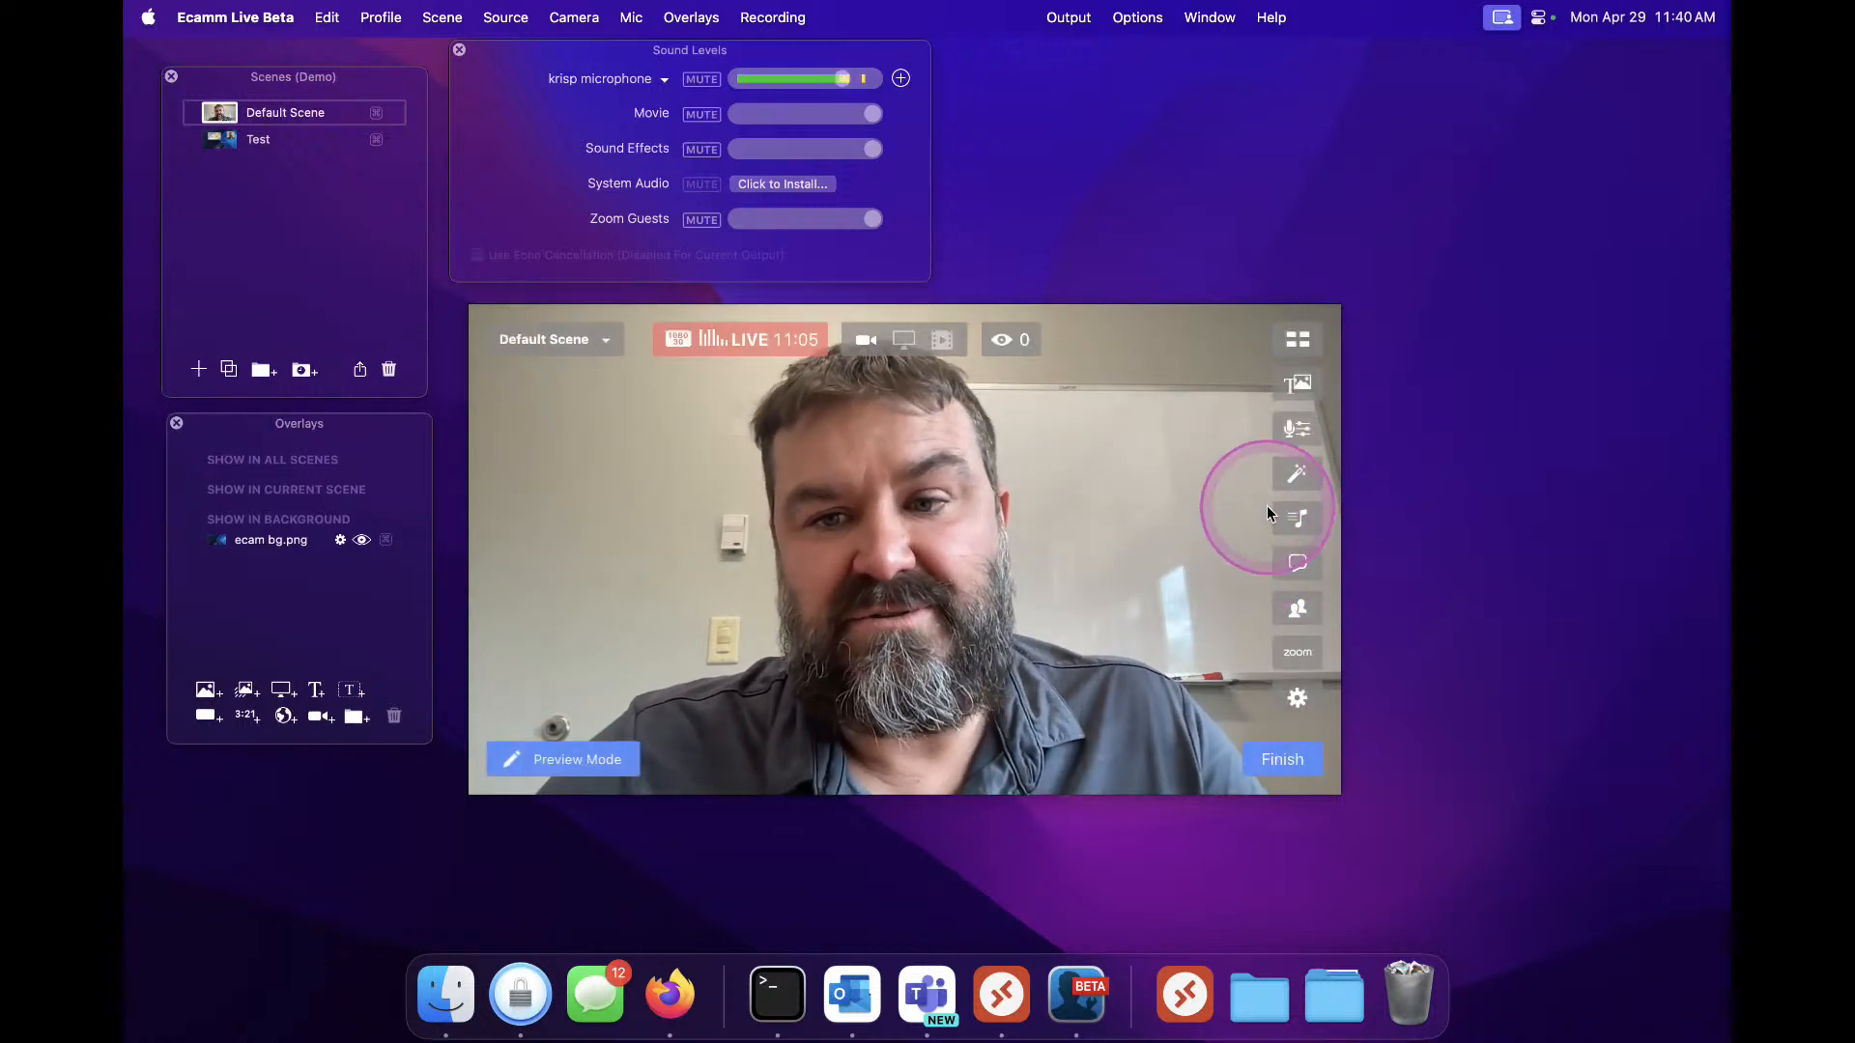
Open the Sound Effects panel and play the Applause effect
left_click(1298, 519)
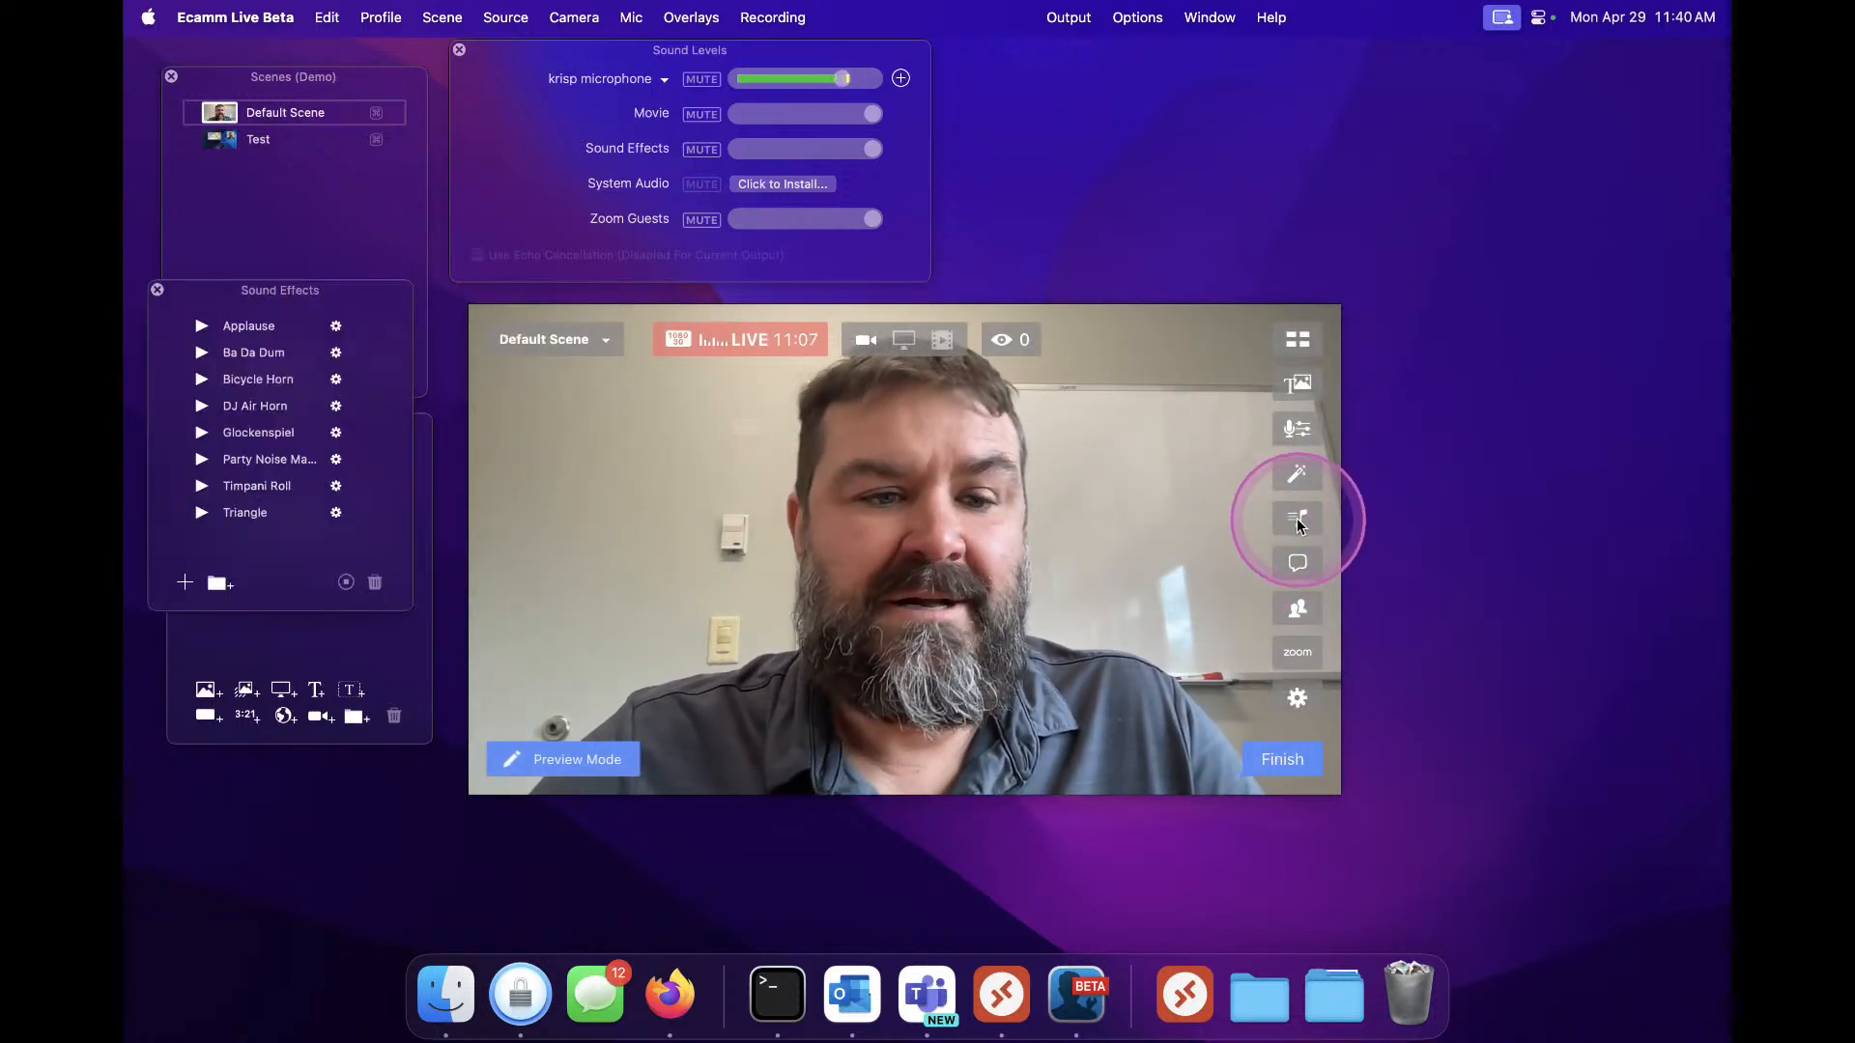
left_click(200, 327)
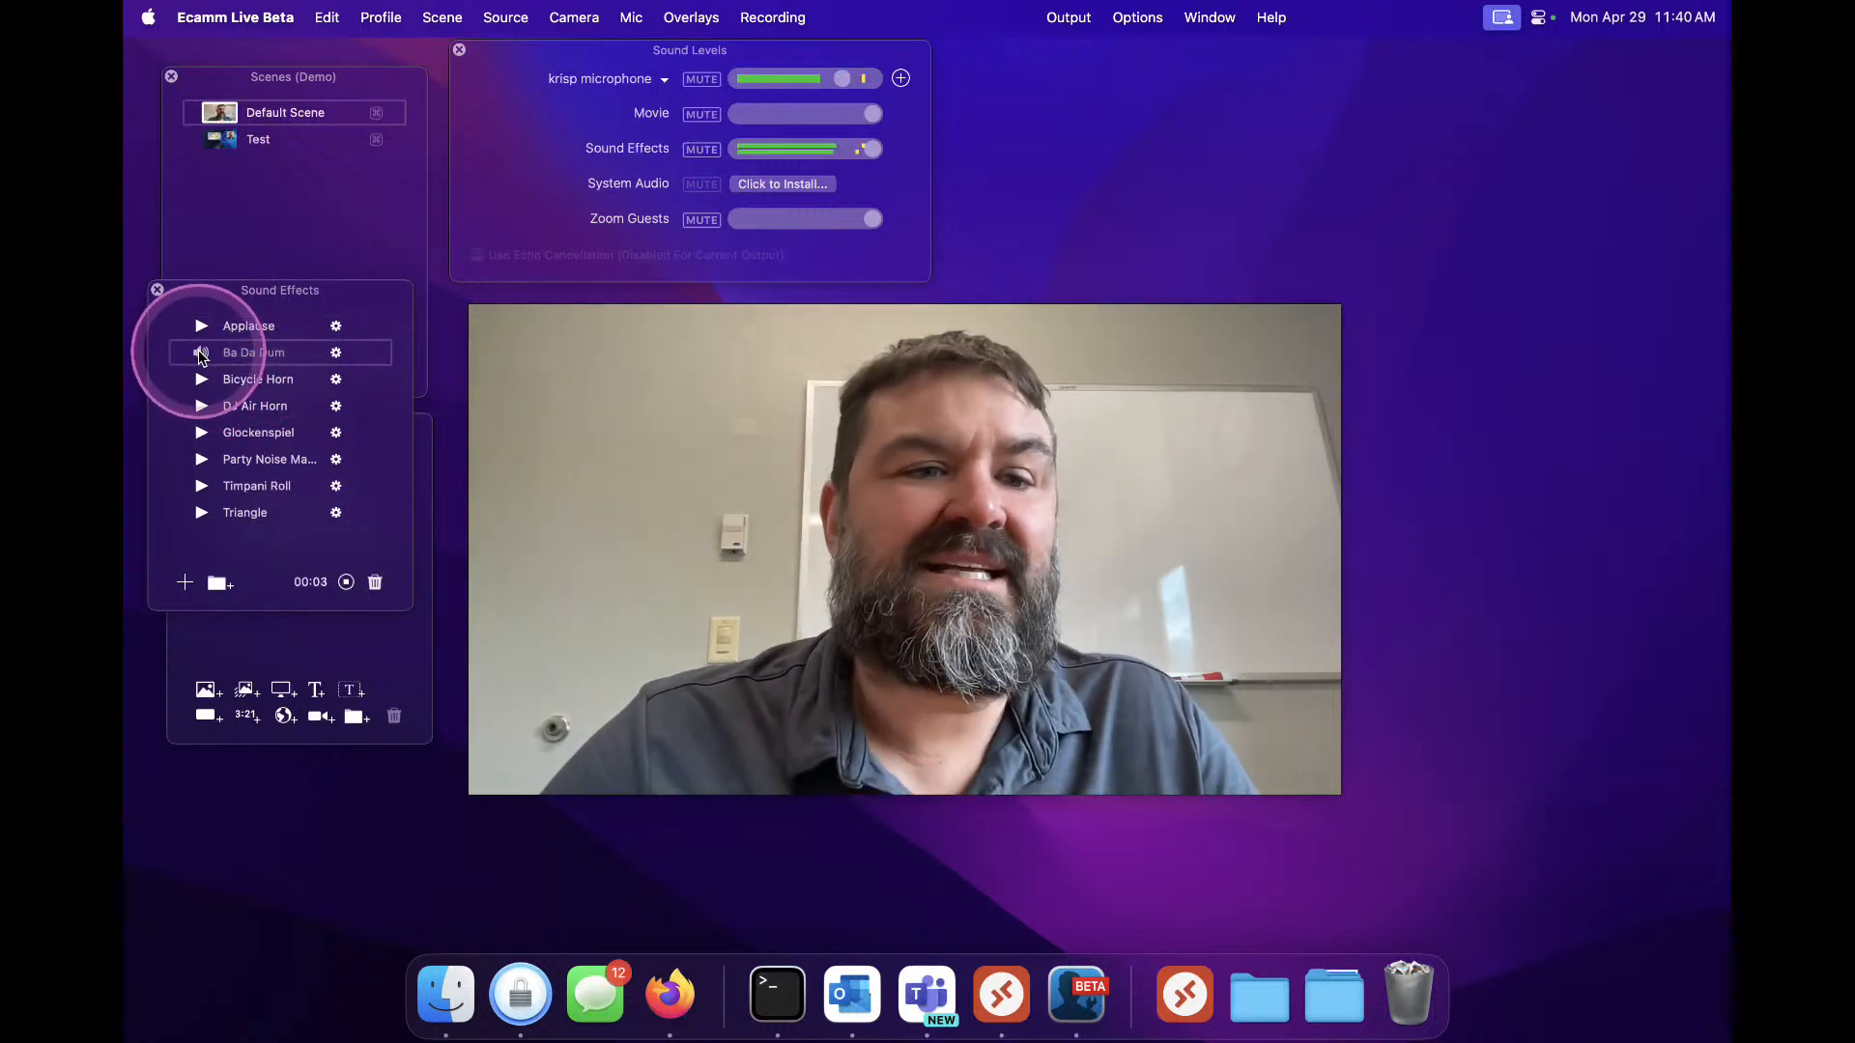
Move the Sound Effects panel to the upper right of the desktop
left_click_drag(207, 290, 206, 697)
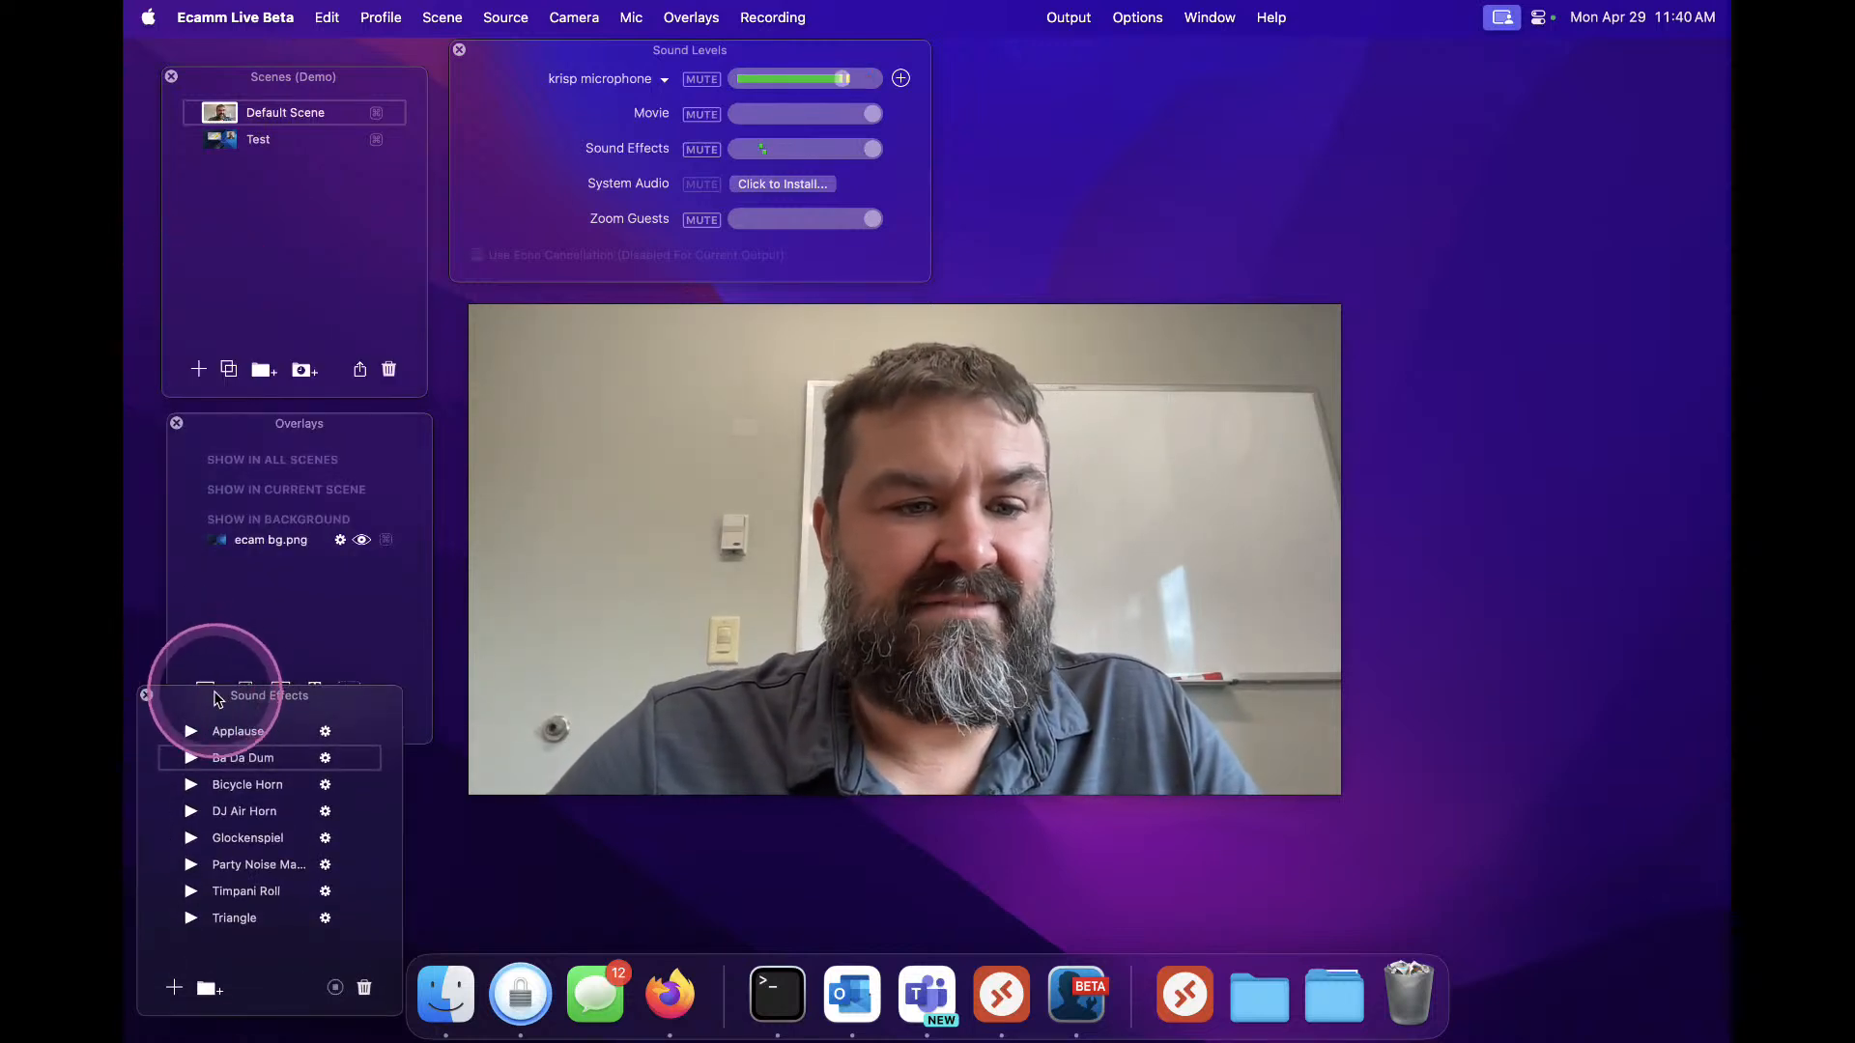
left_click_drag(205, 708, 1543, 107)
mouse_move(1229, 500)
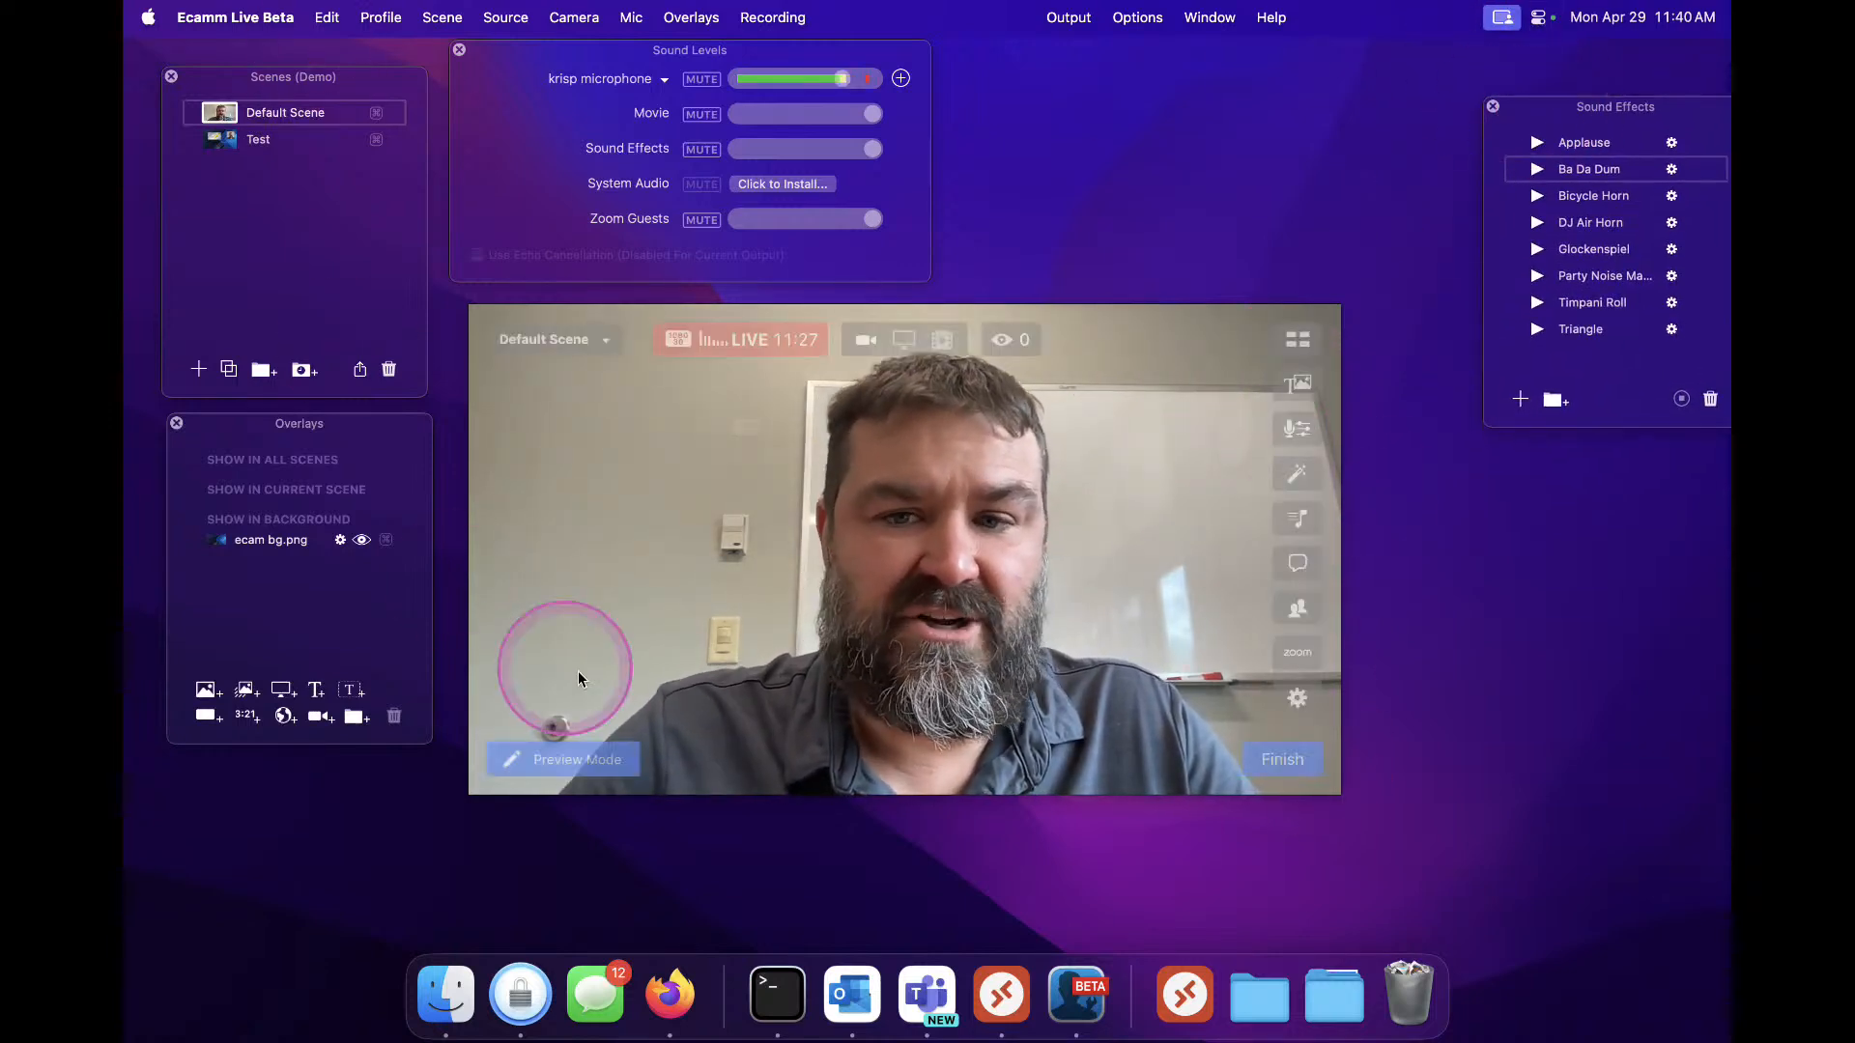
Open the Camera Switcher window and move it over the preview
mouse_move(1323, 474)
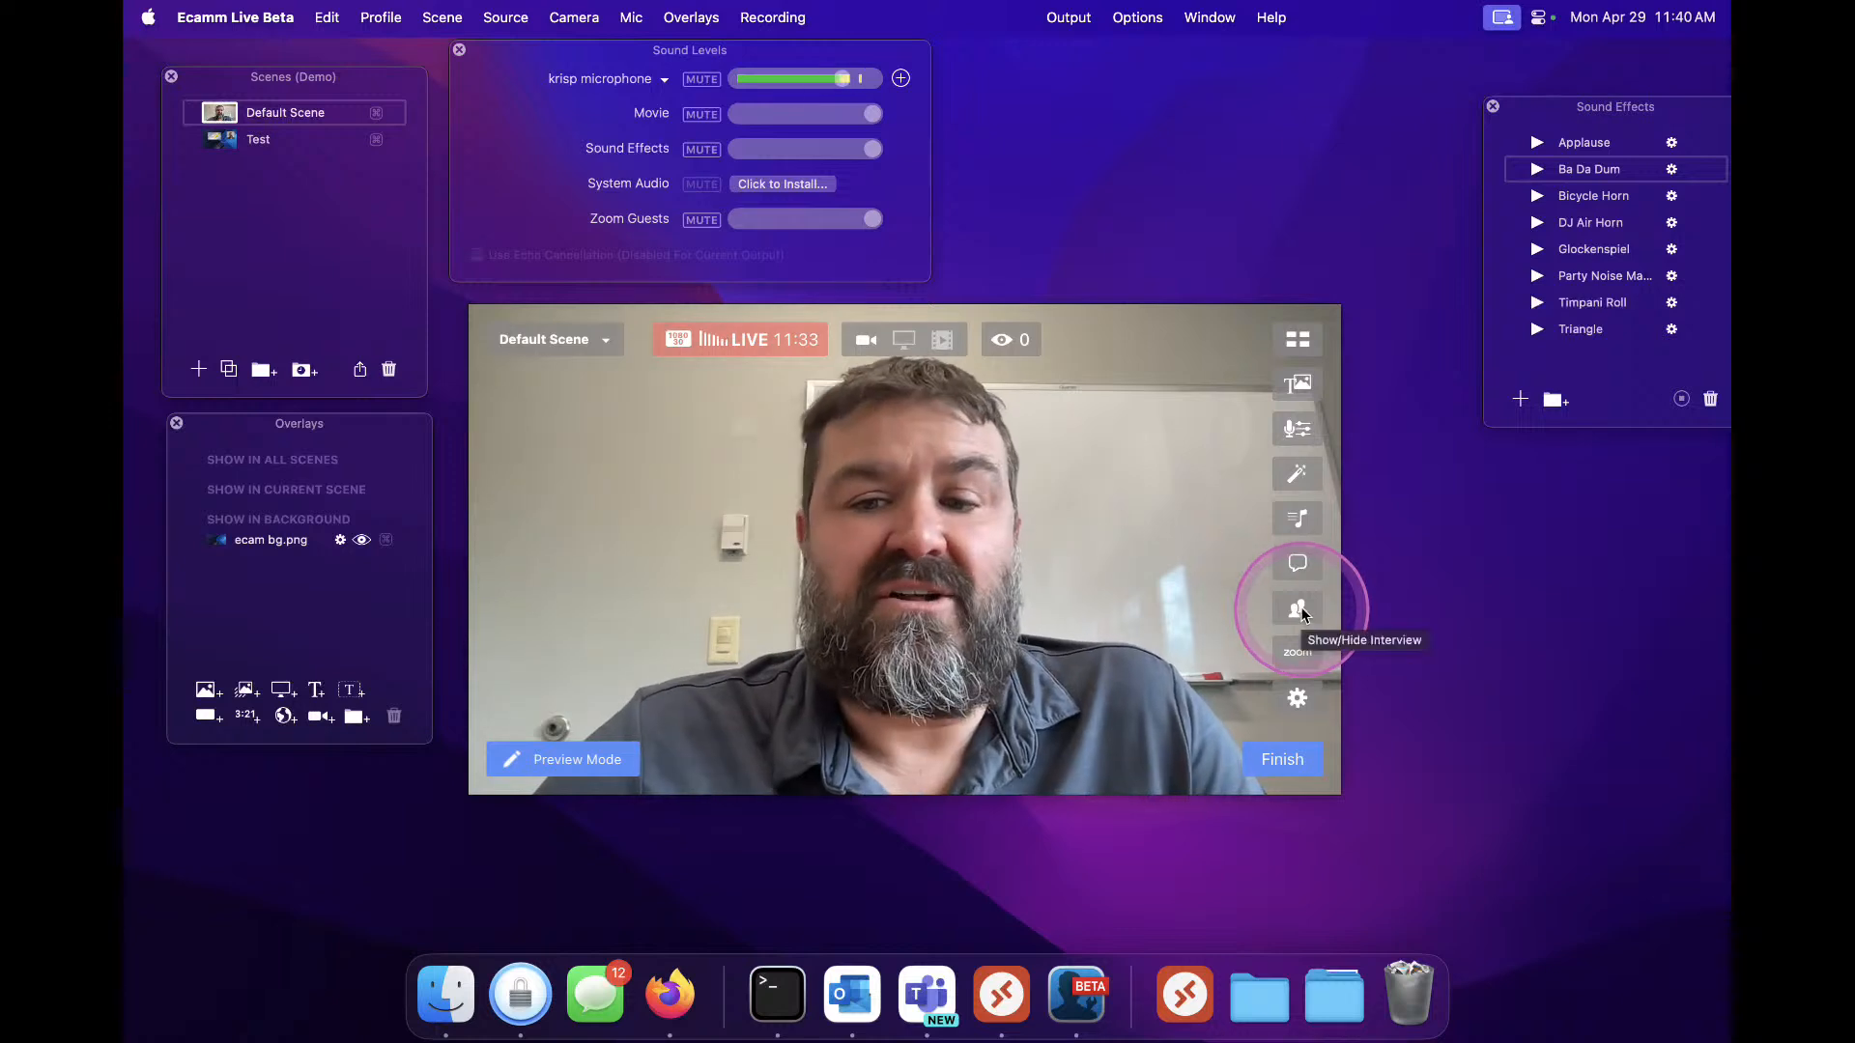
left_click(1297, 340)
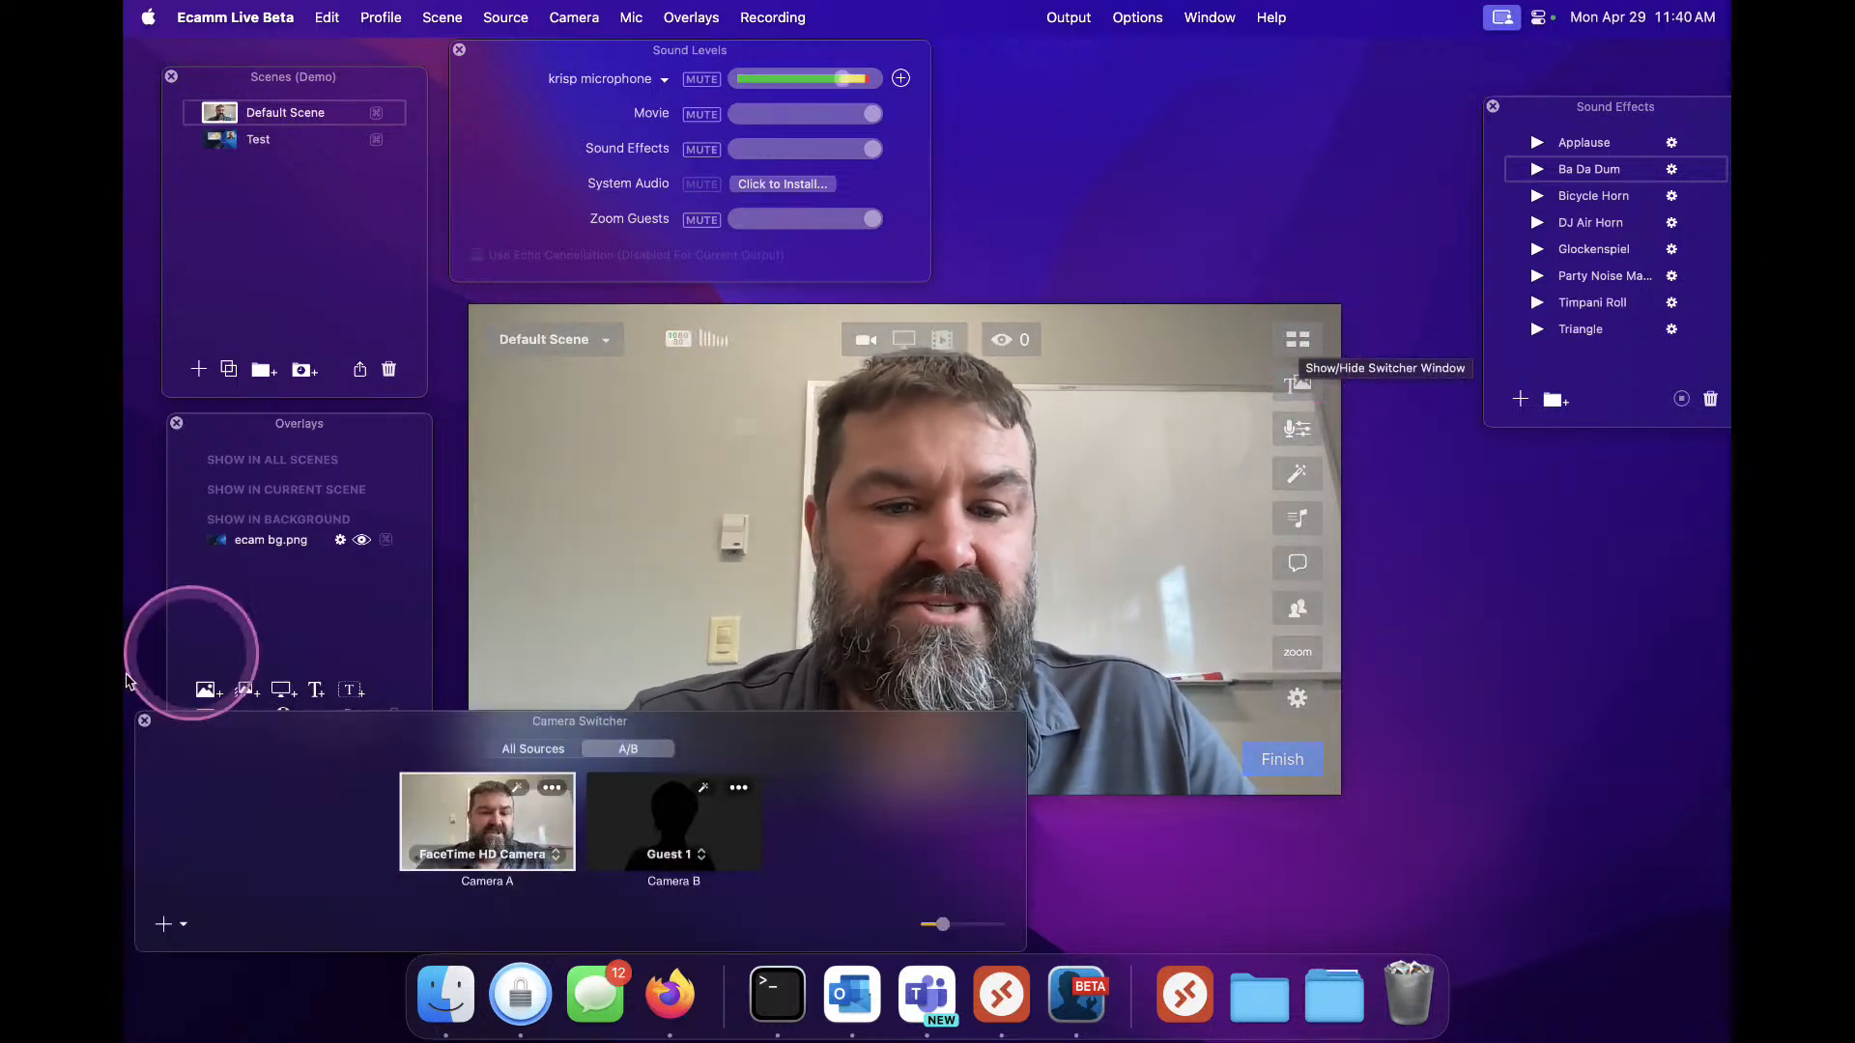
left_click_drag(309, 773, 653, 445)
left_click(890, 469)
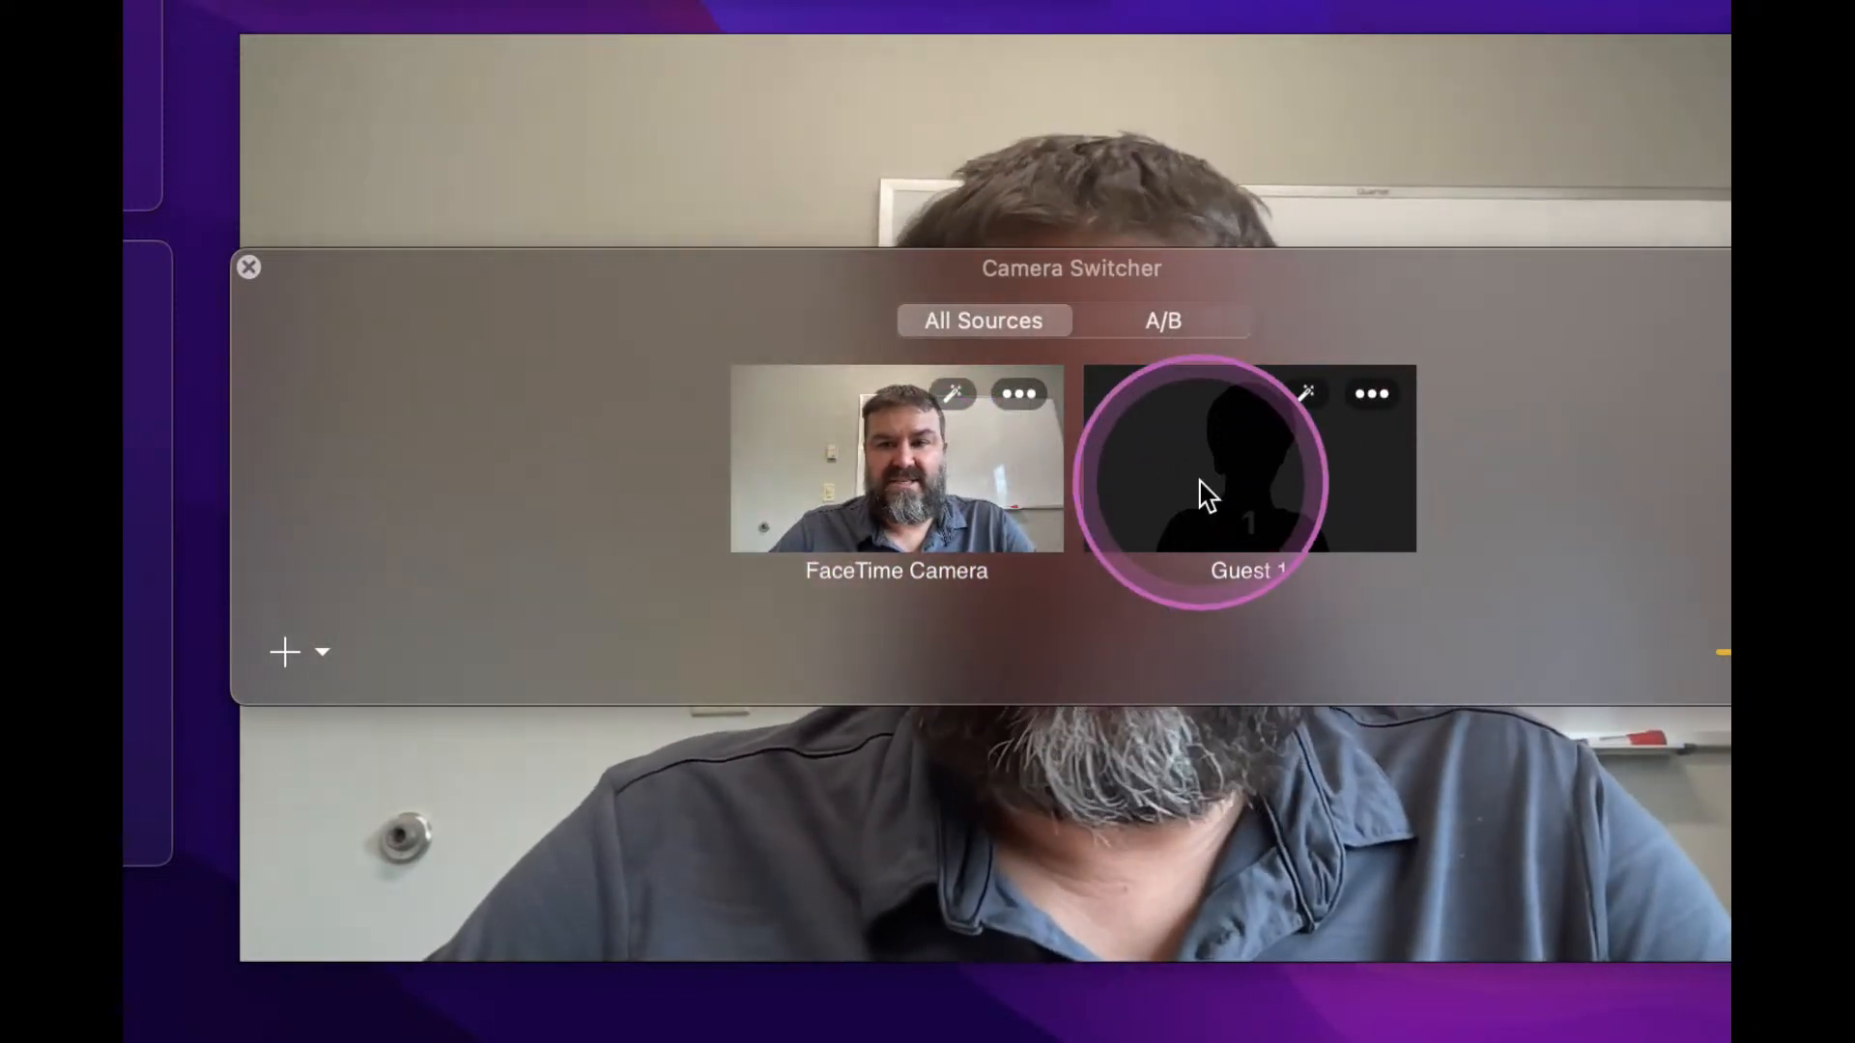
Add Guest 1 as a camera overlay in the Default Scene, reposition it, then delete it
left_click_drag(1200, 480, 1077, 207)
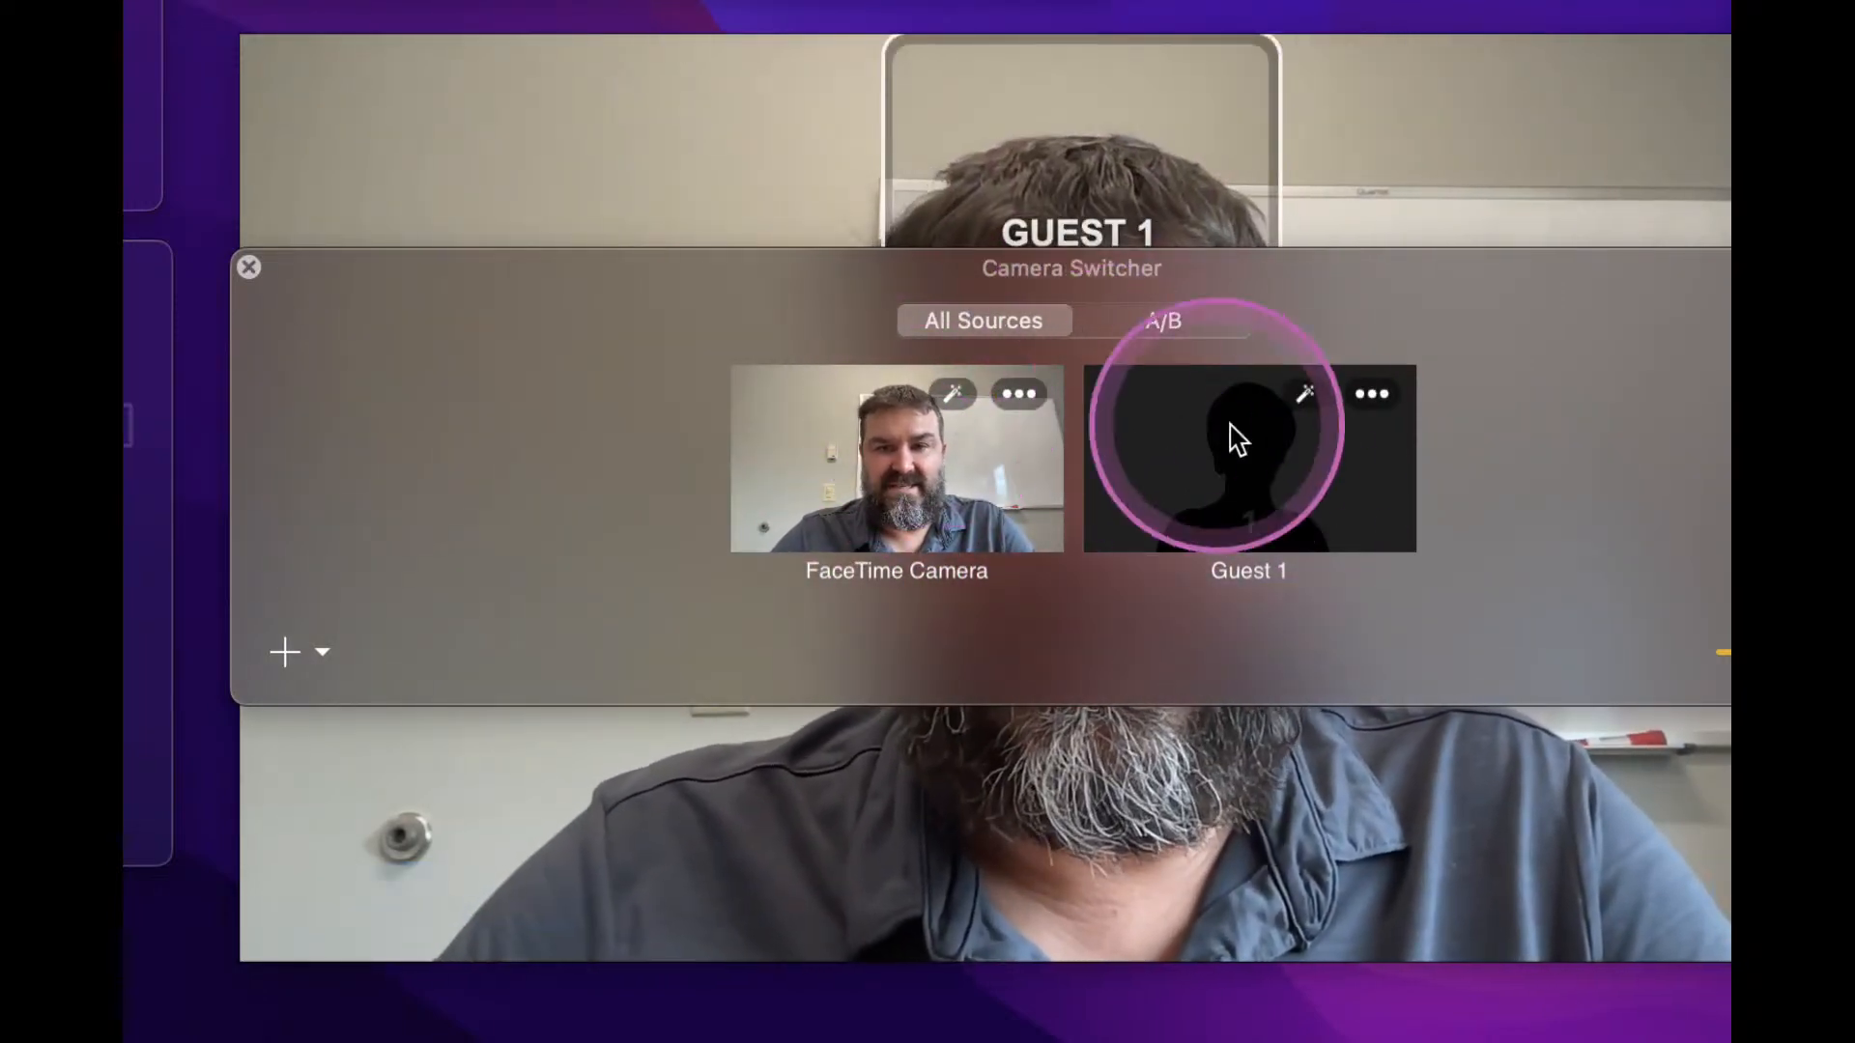
left_click(1026, 157)
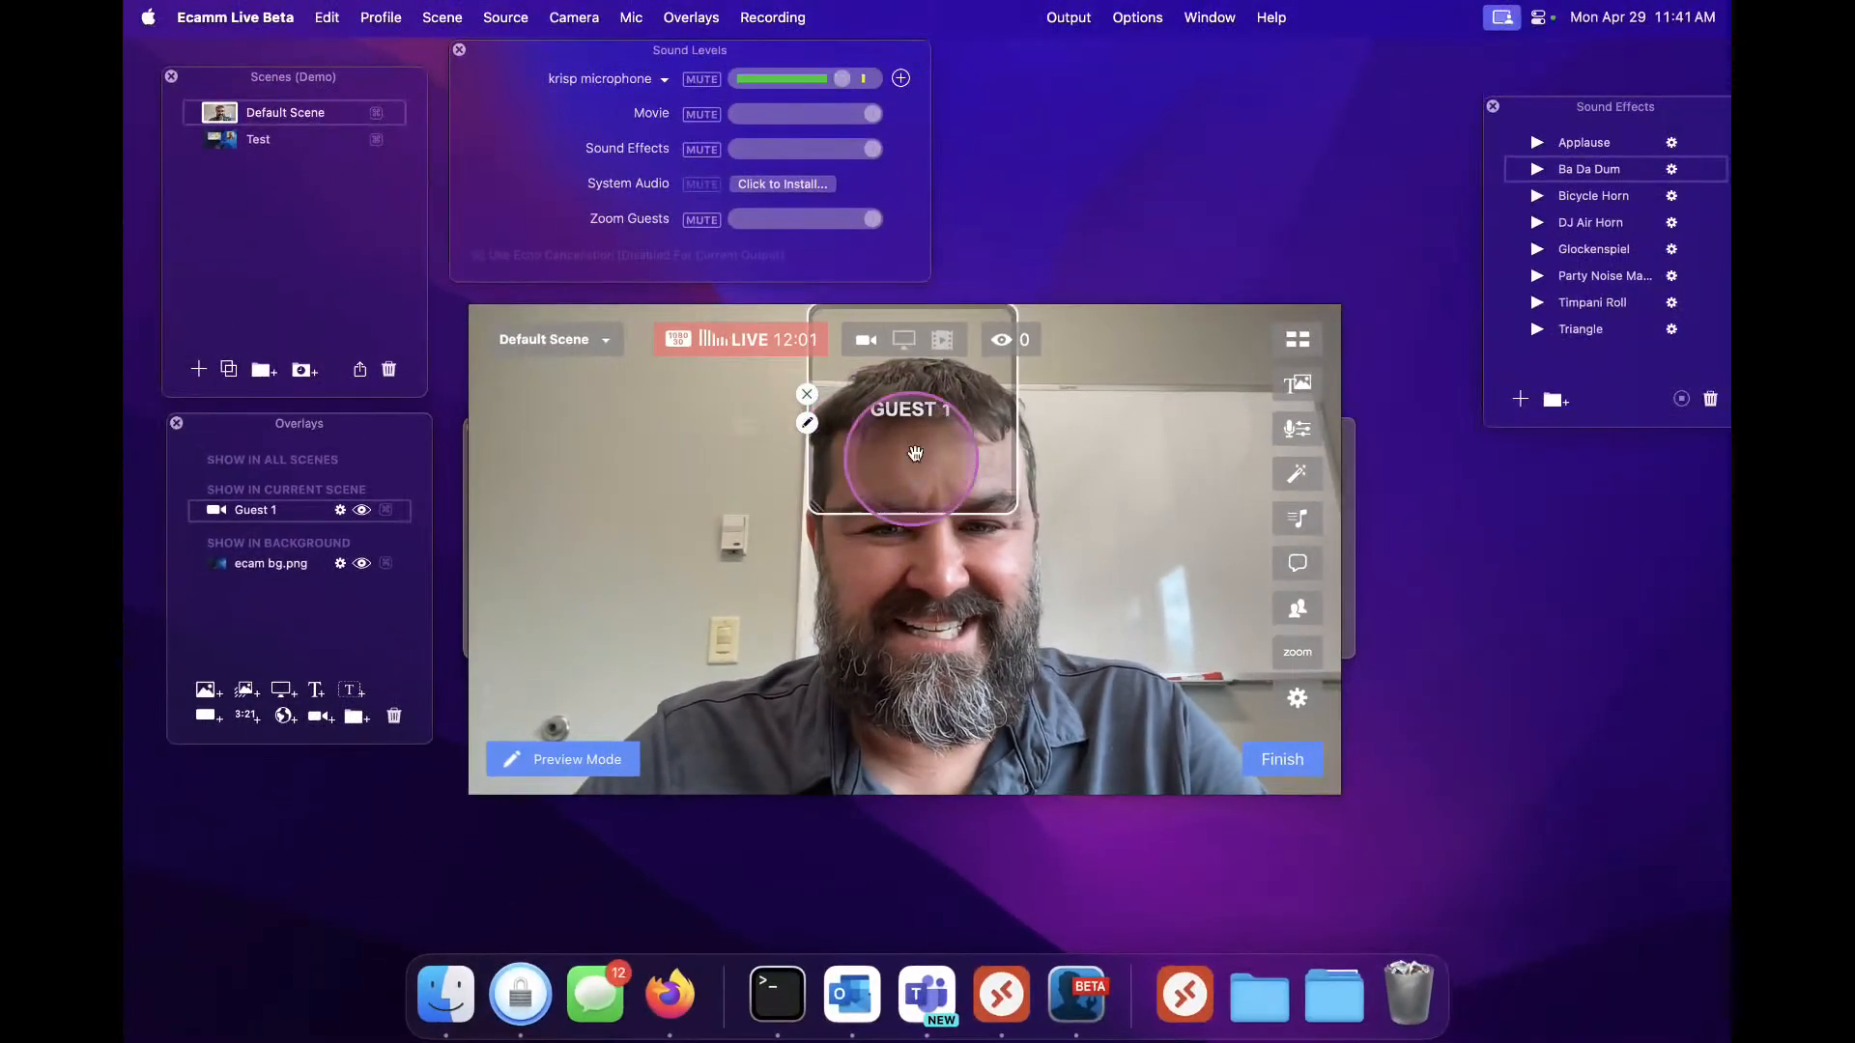
left_click_drag(1004, 268, 822, 353)
left_click_drag(809, 492, 658, 502)
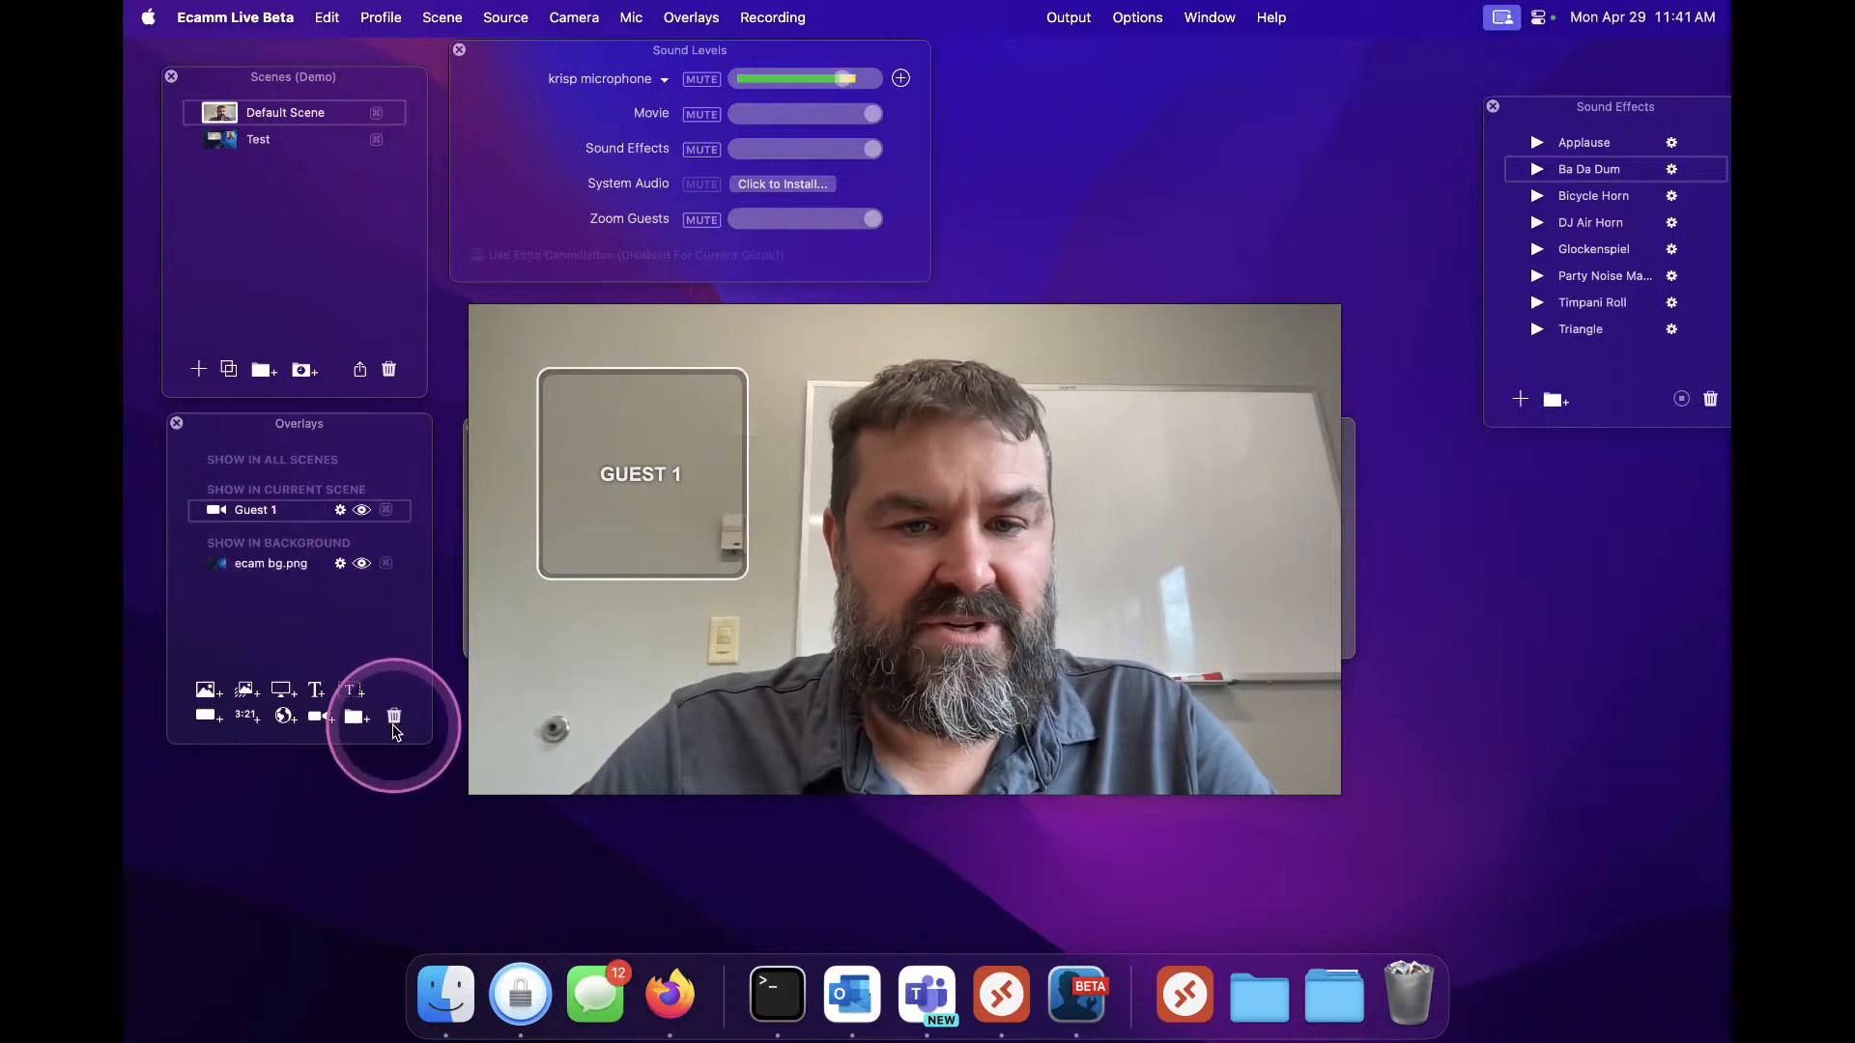
left_click(396, 715)
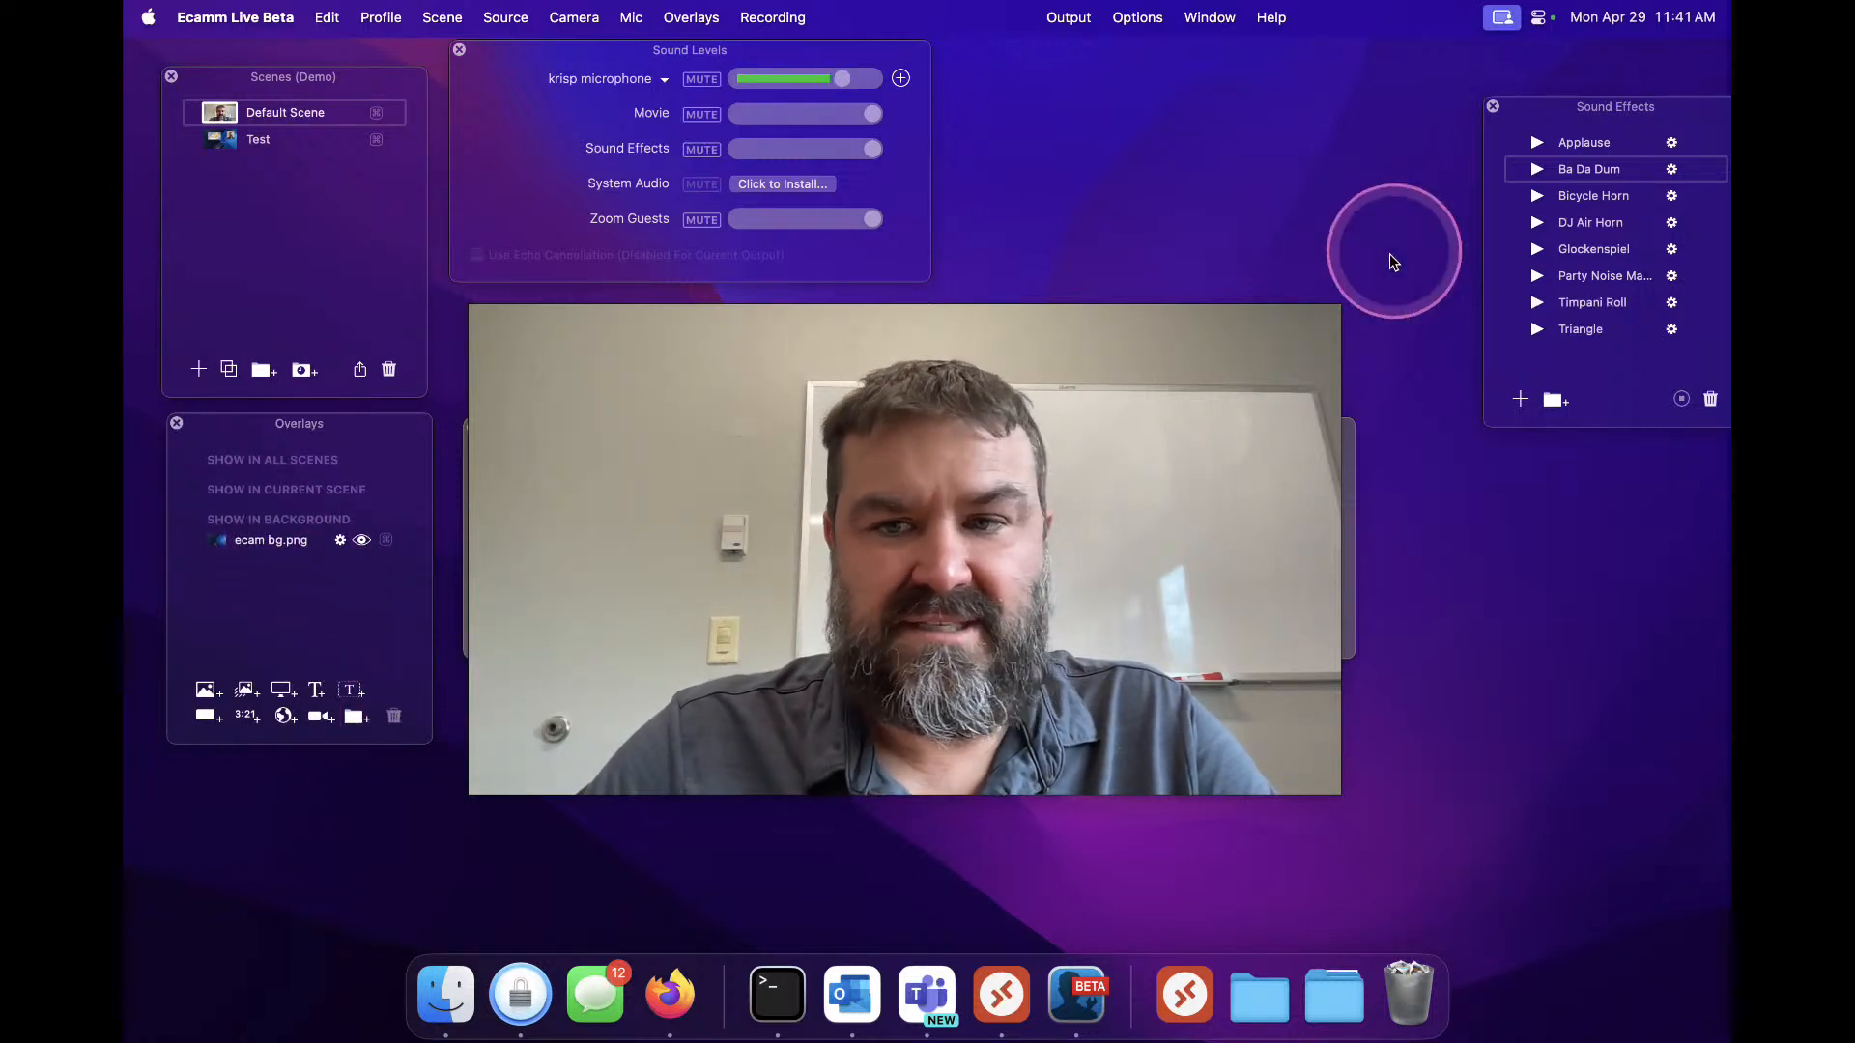
Reopen the Camera Switcher and move it below the preview window
left_click(1294, 345)
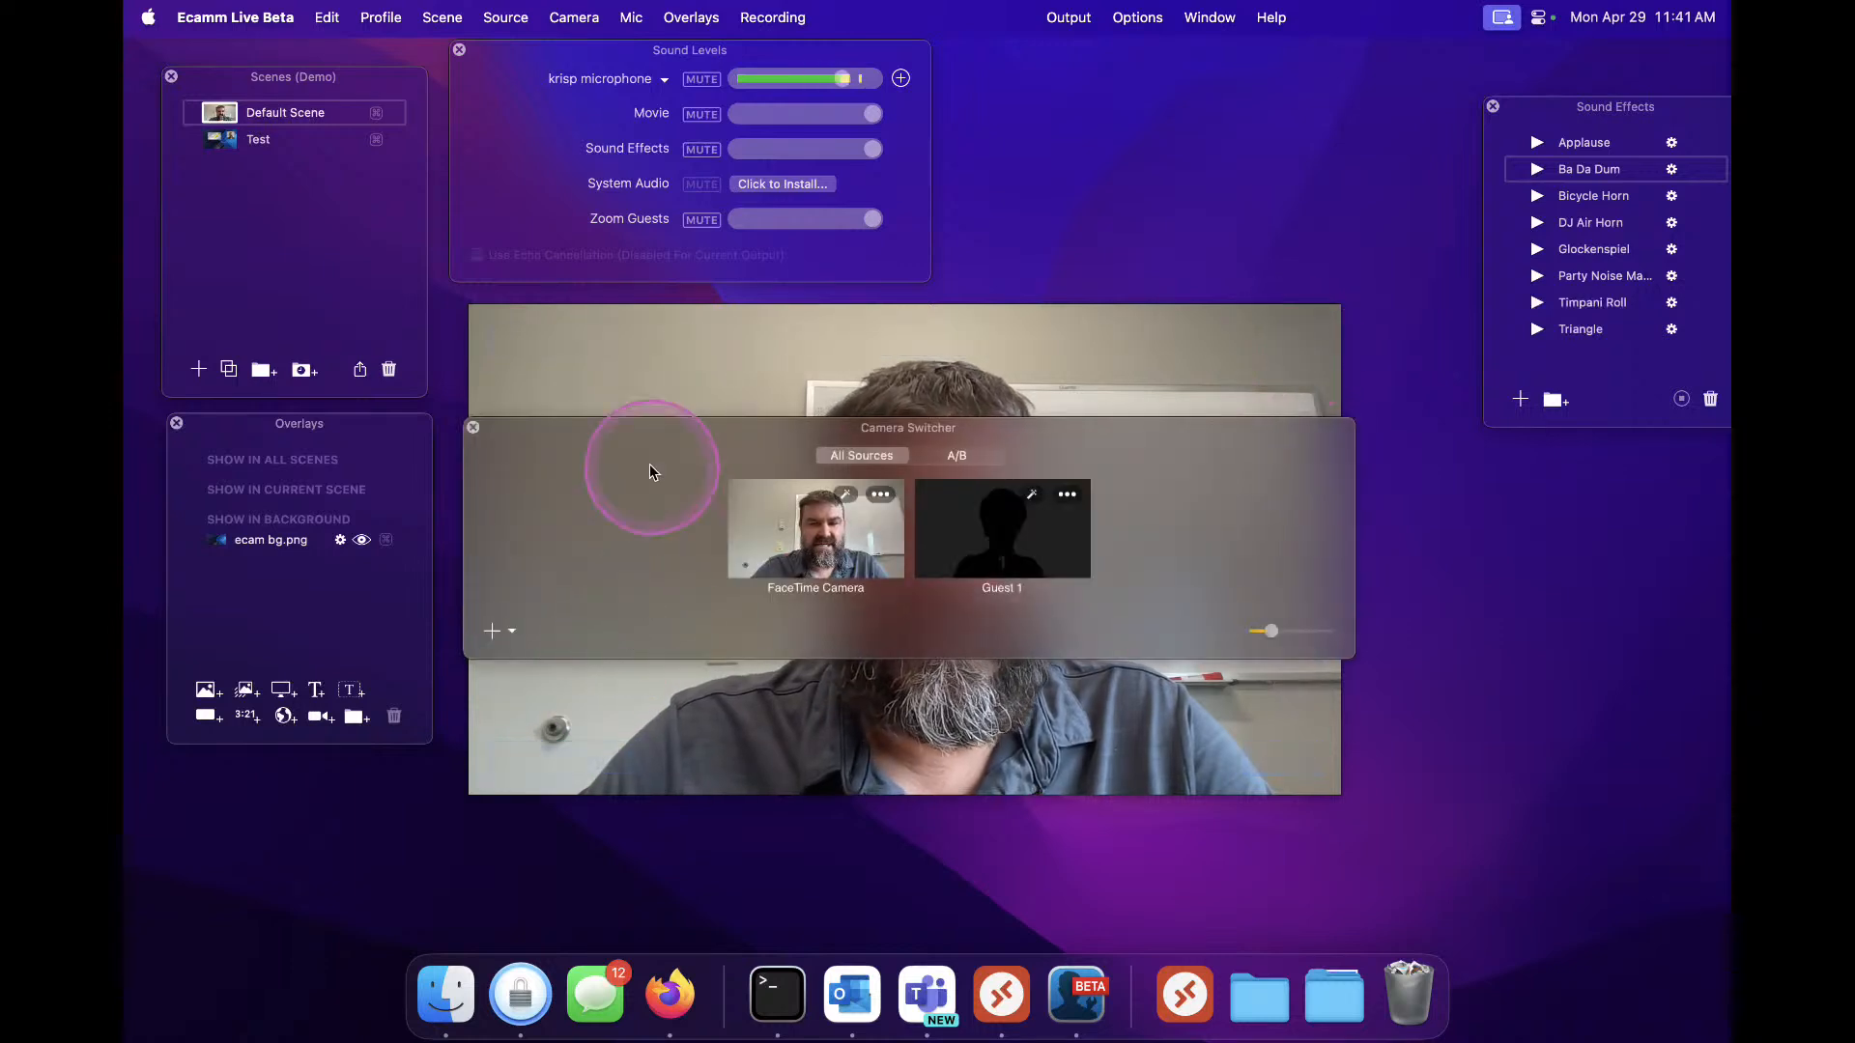
left_click_drag(636, 443, 444, 765)
Switch the live source between Guest 1 and the FaceTime Camera, ending on the FaceTime Camera
left_click(790, 857)
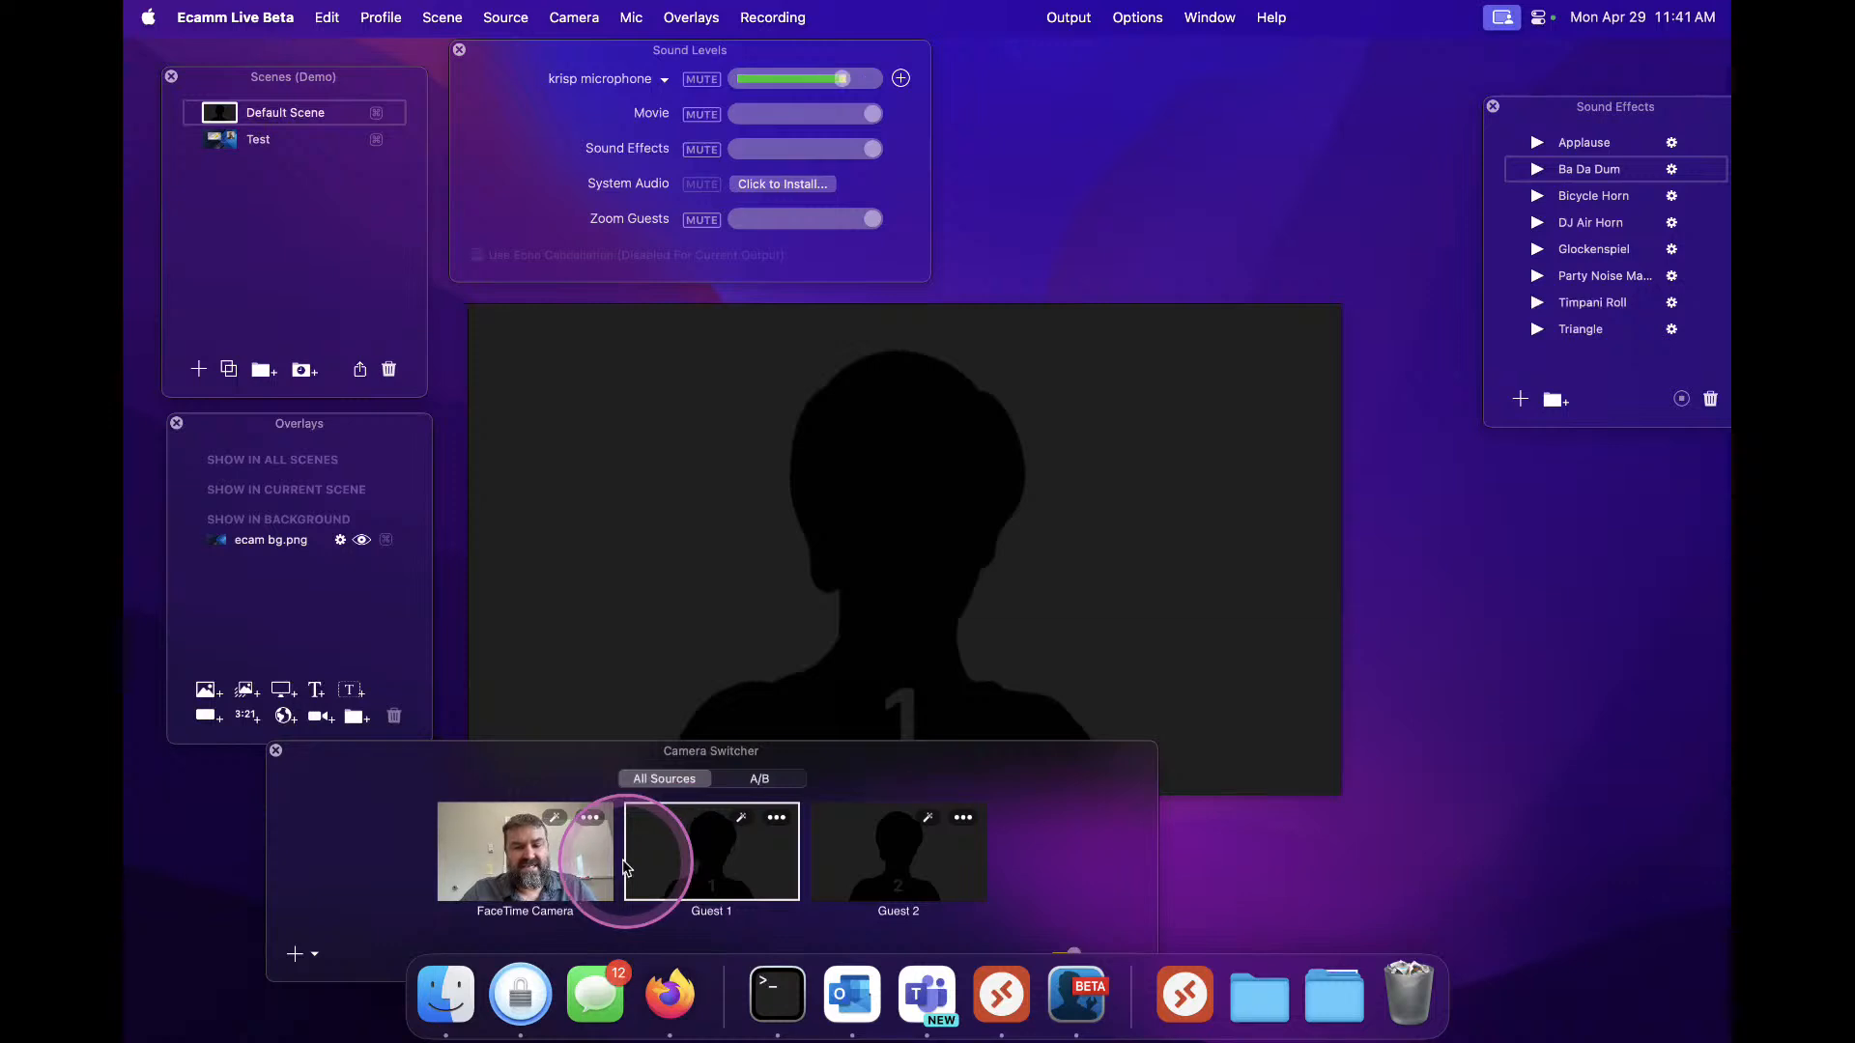
left_click(551, 867)
left_click(780, 863)
left_click(606, 887)
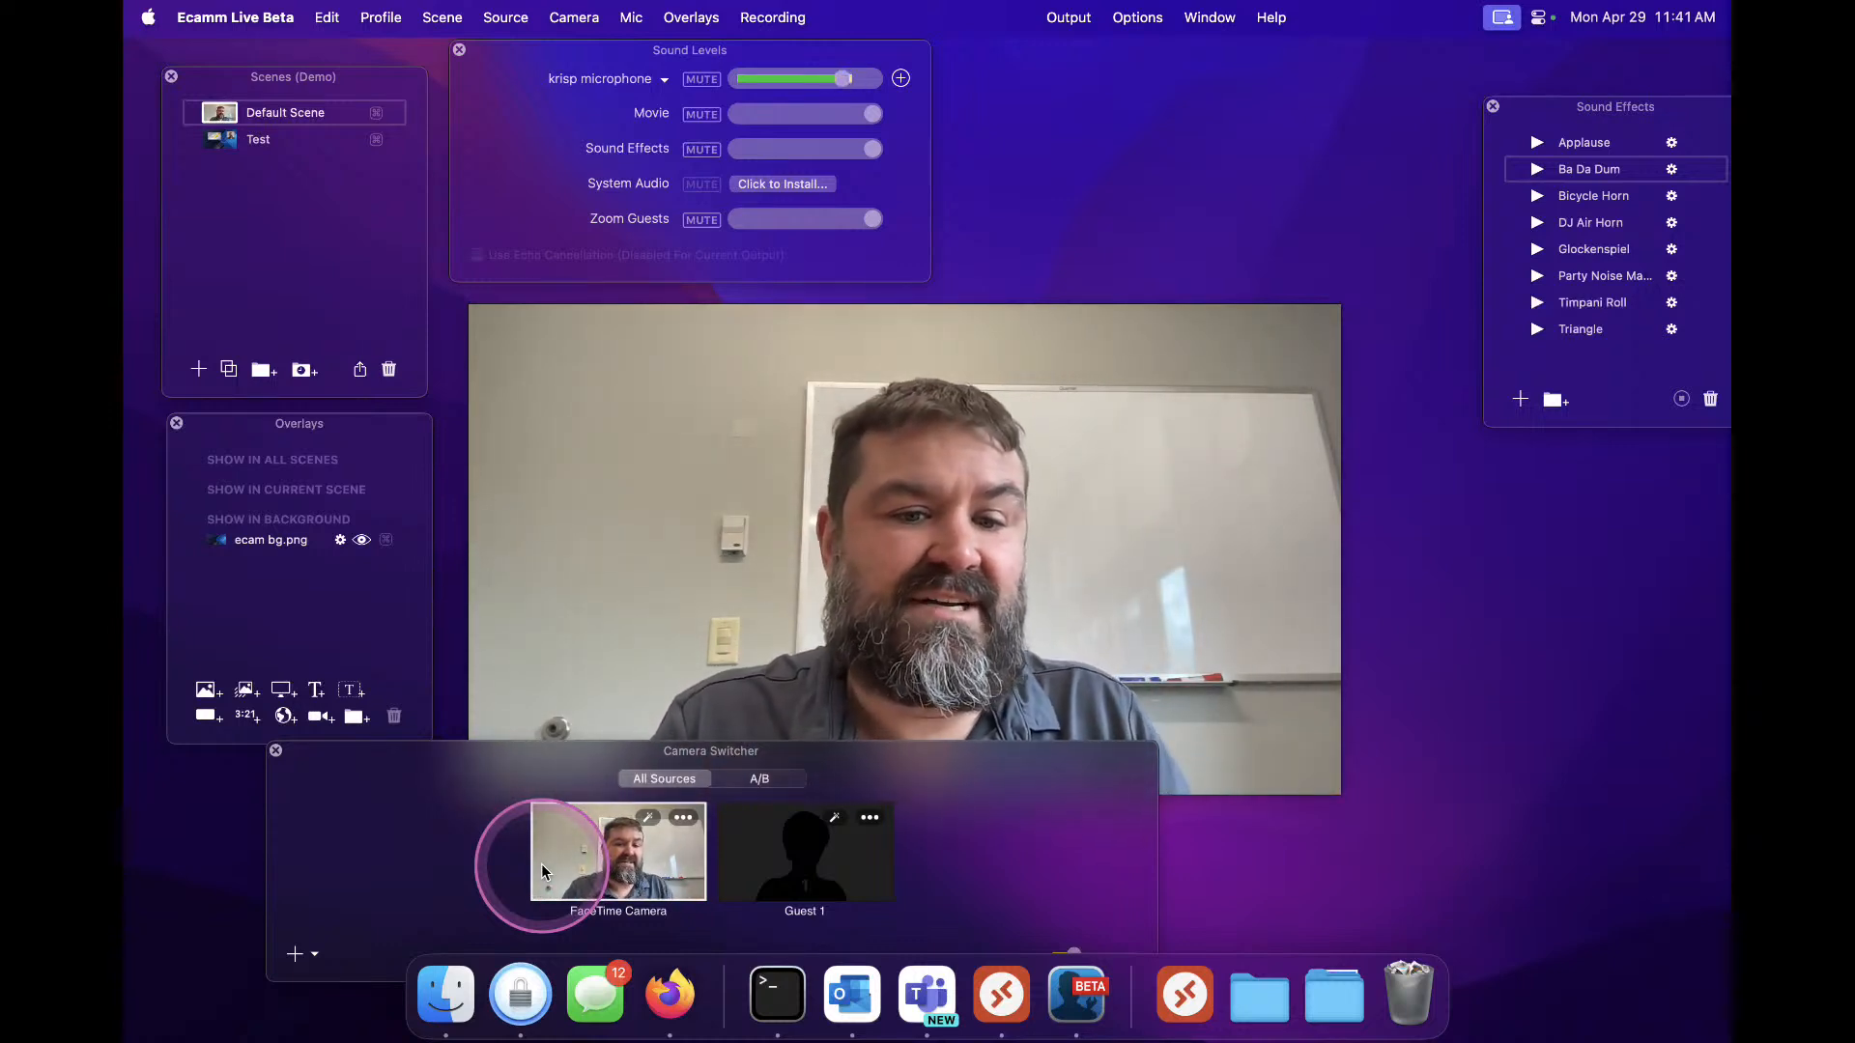
Select Camera A as the live camera source
mouse_move(872, 634)
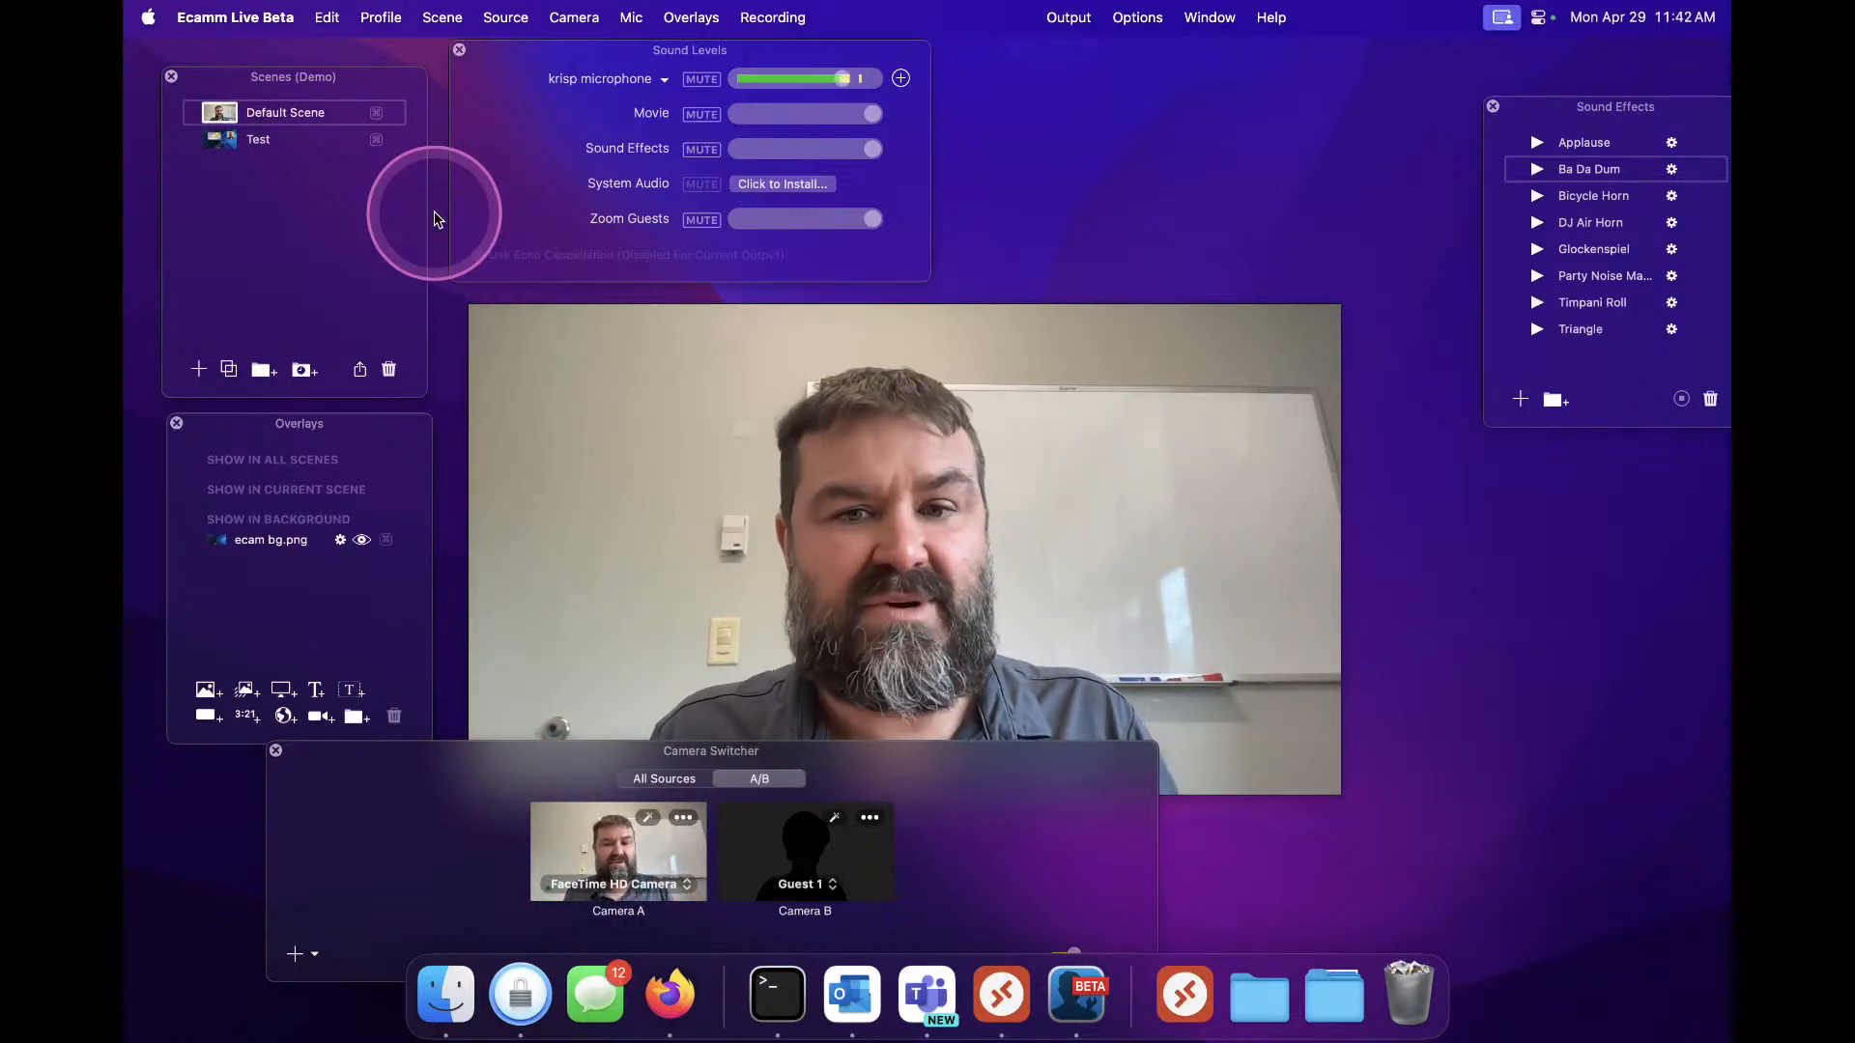
mouse_move(530, 373)
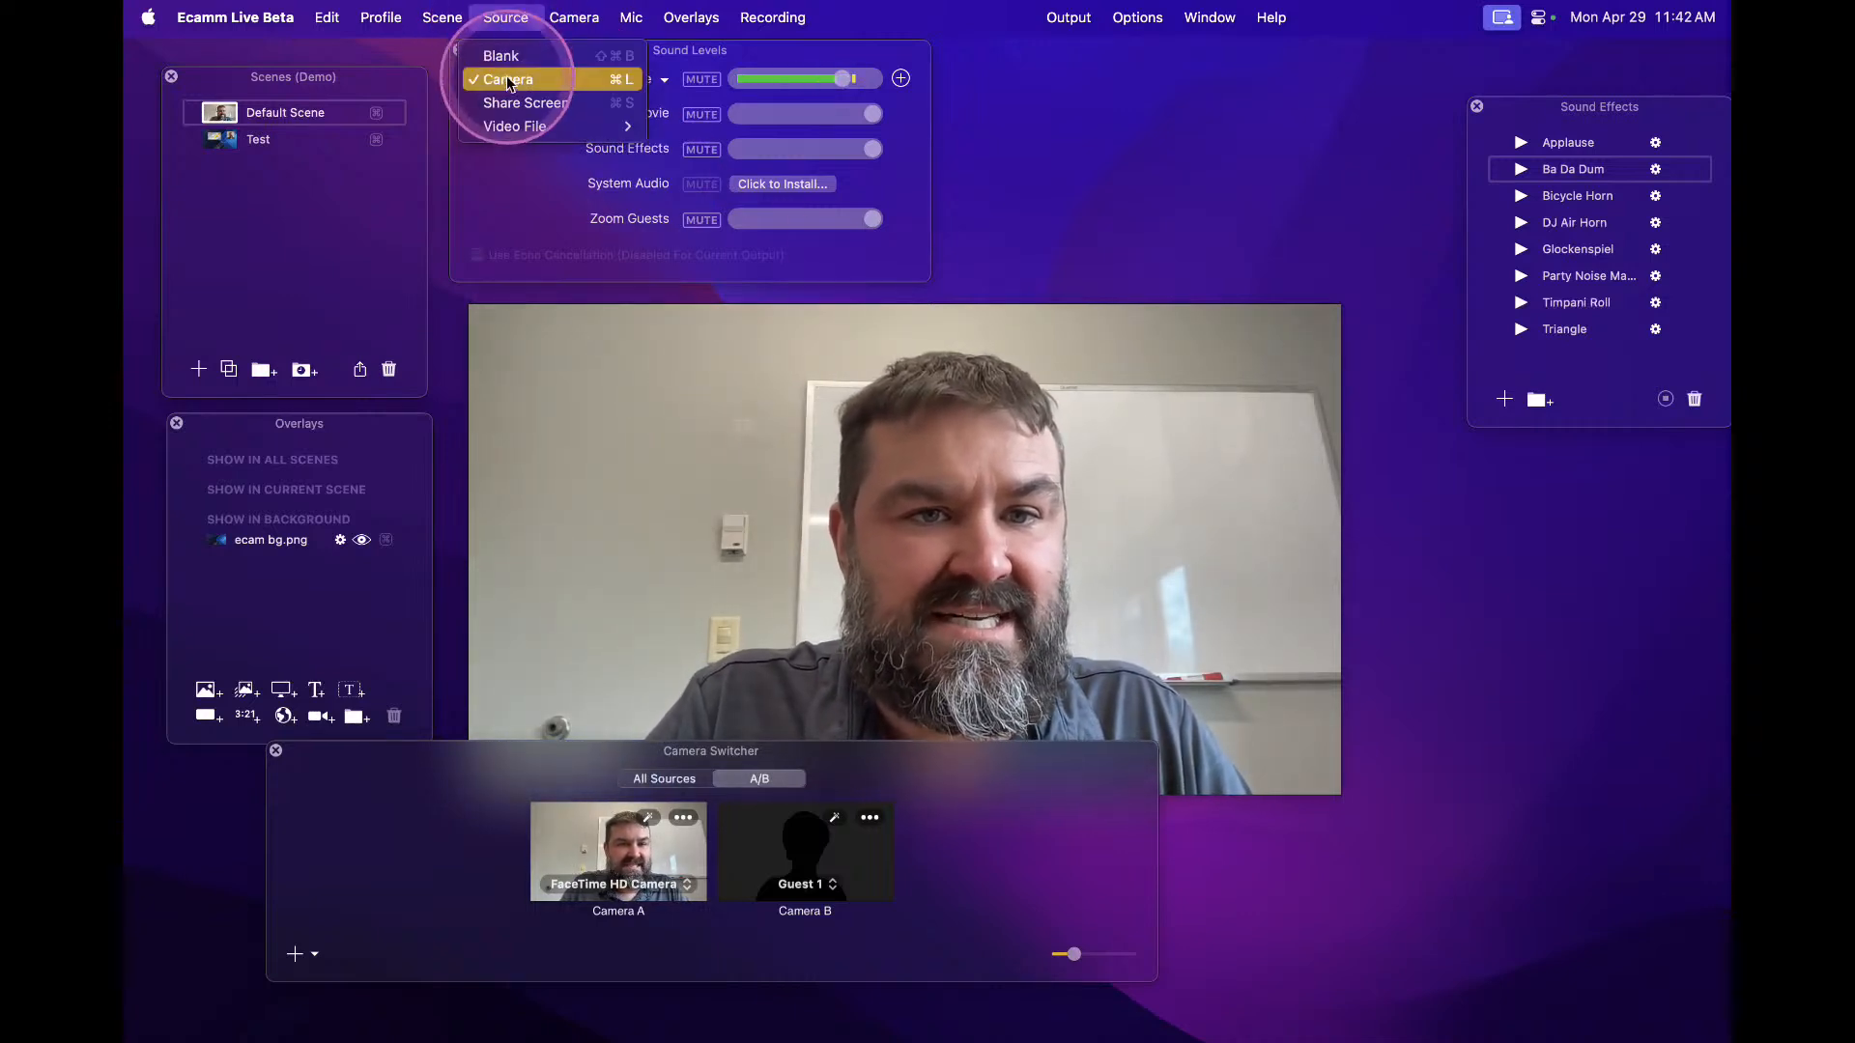
mouse_move(574, 17)
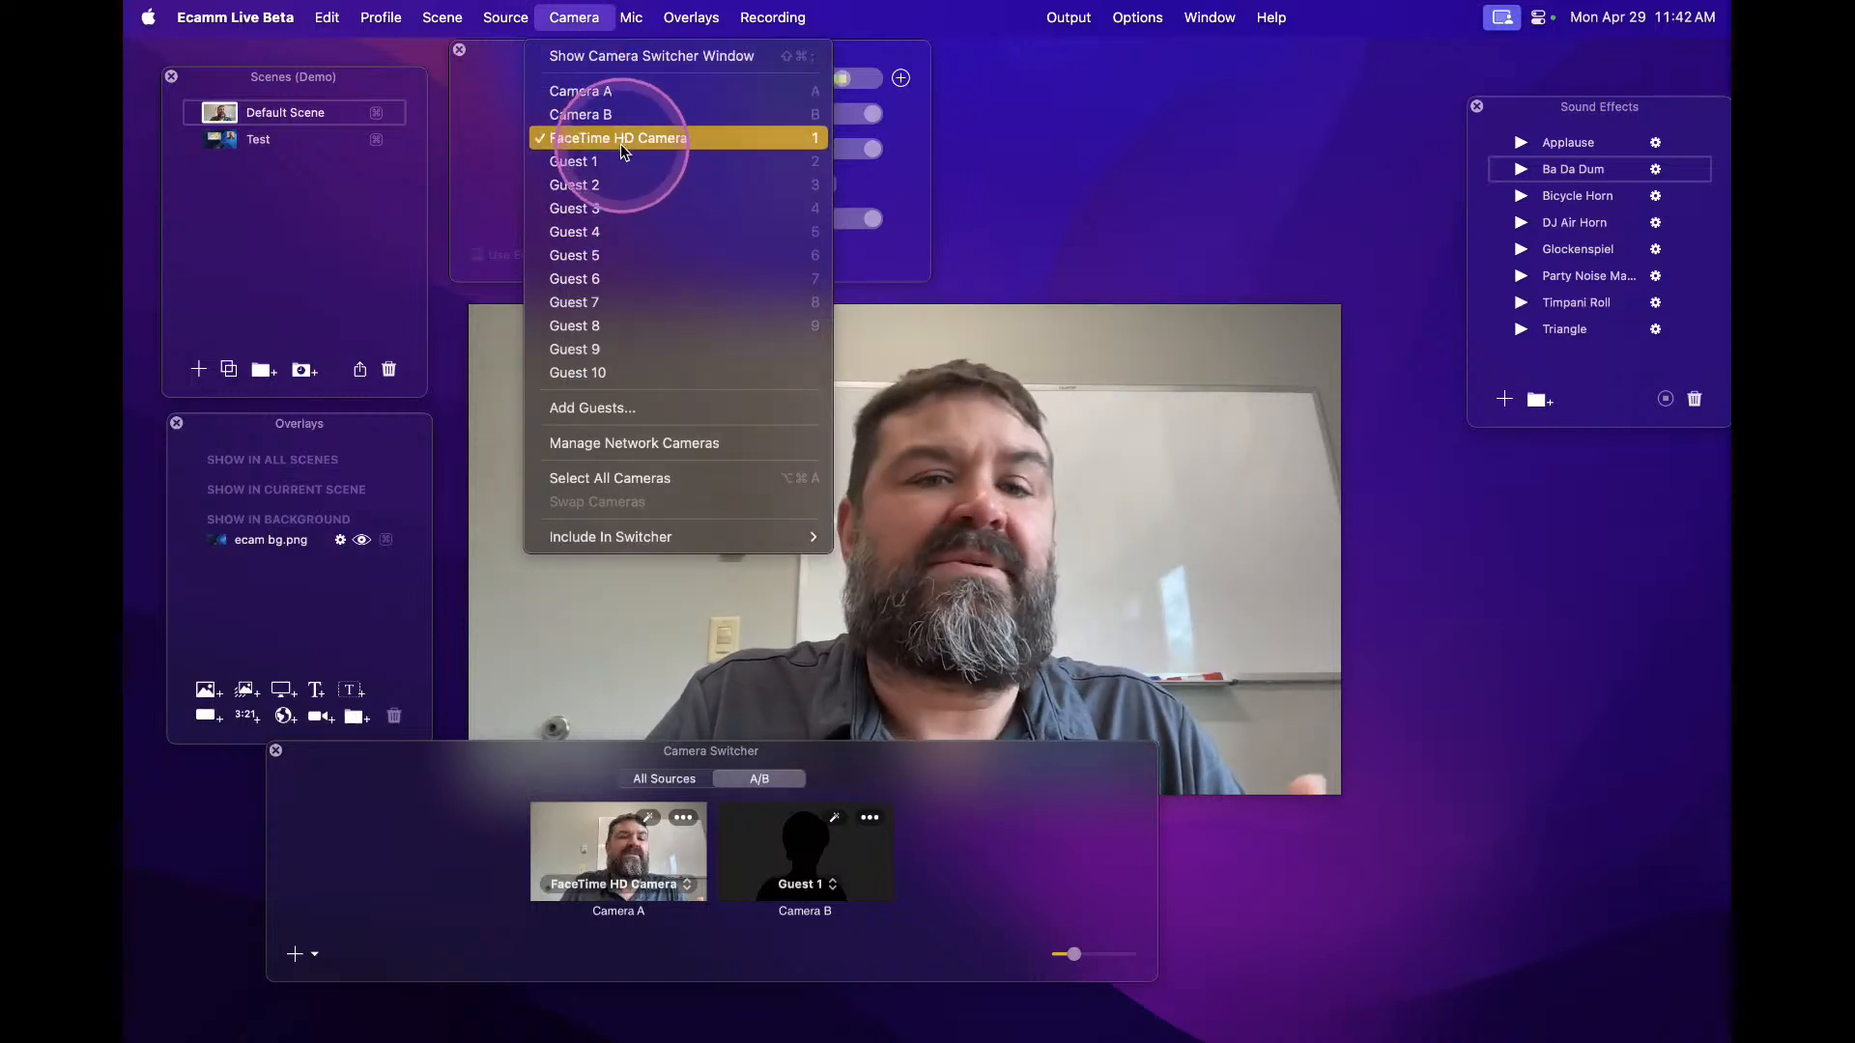
left_click(611, 93)
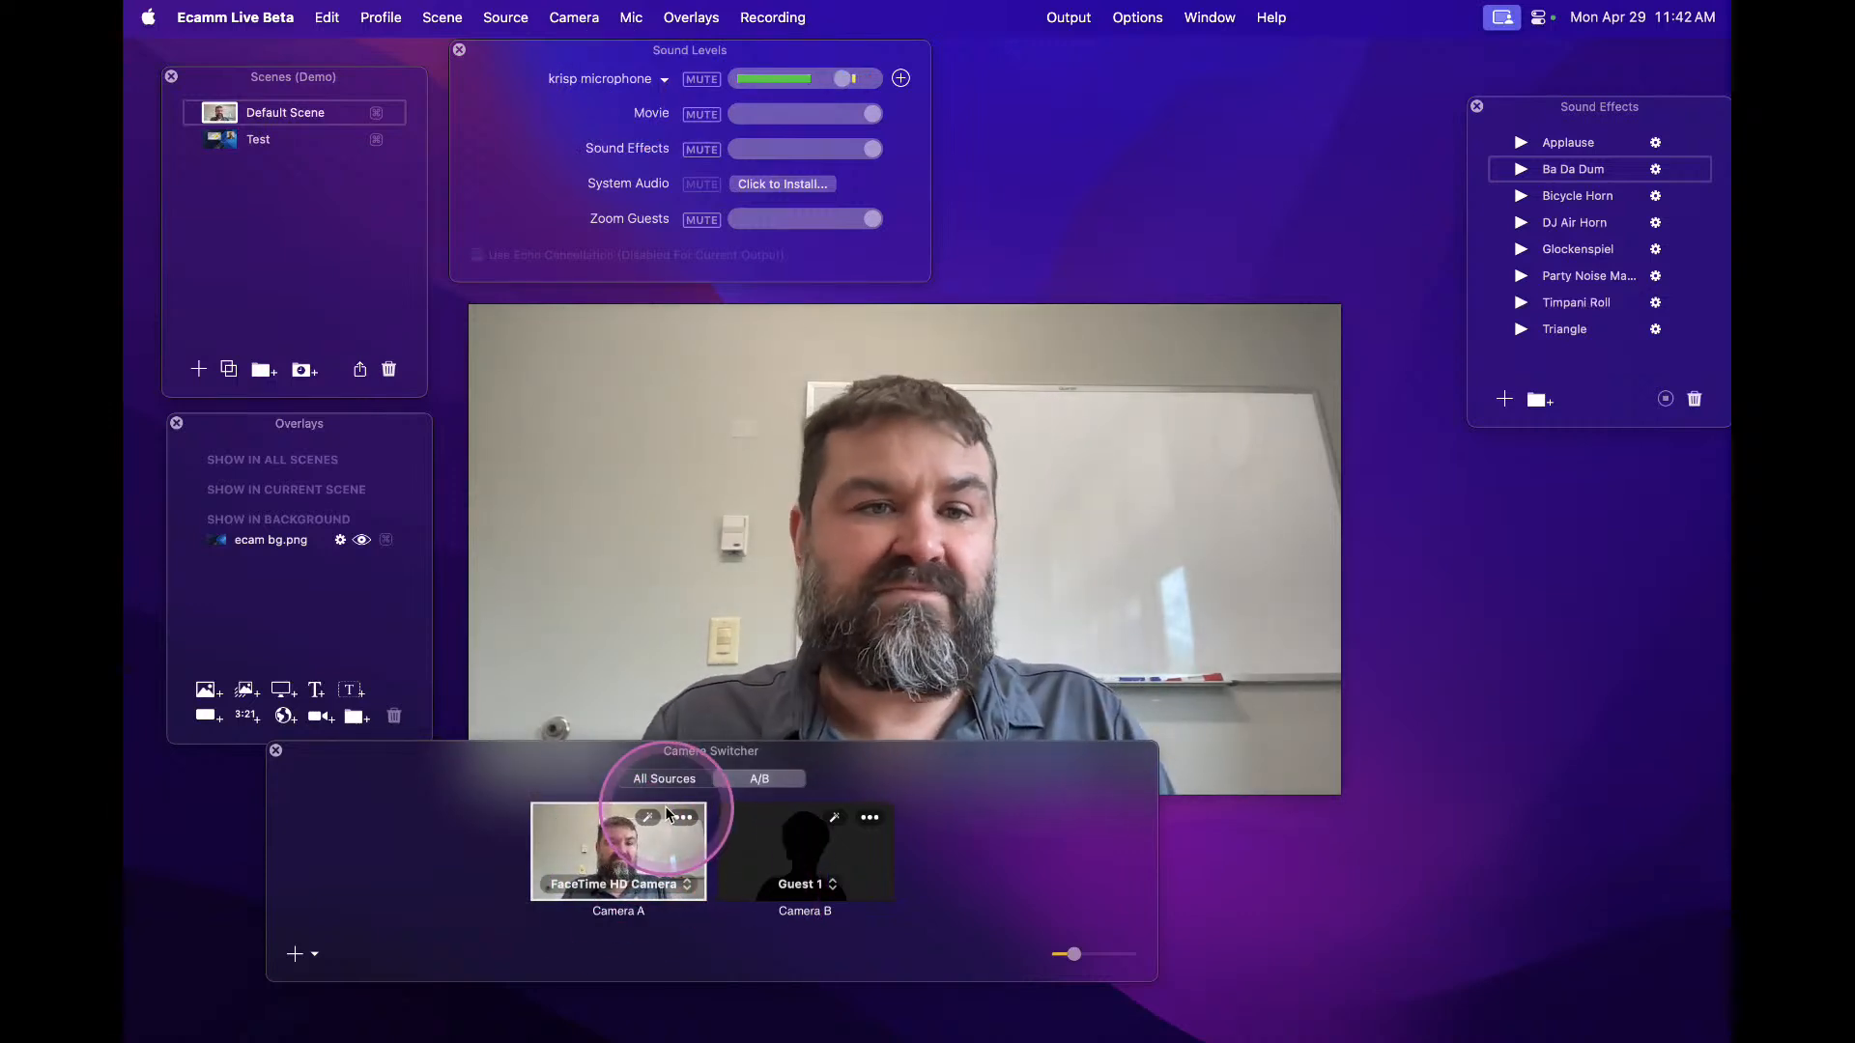
Switch to the Test scene and inspect the camera overlay's video source settings
left_click(215, 143)
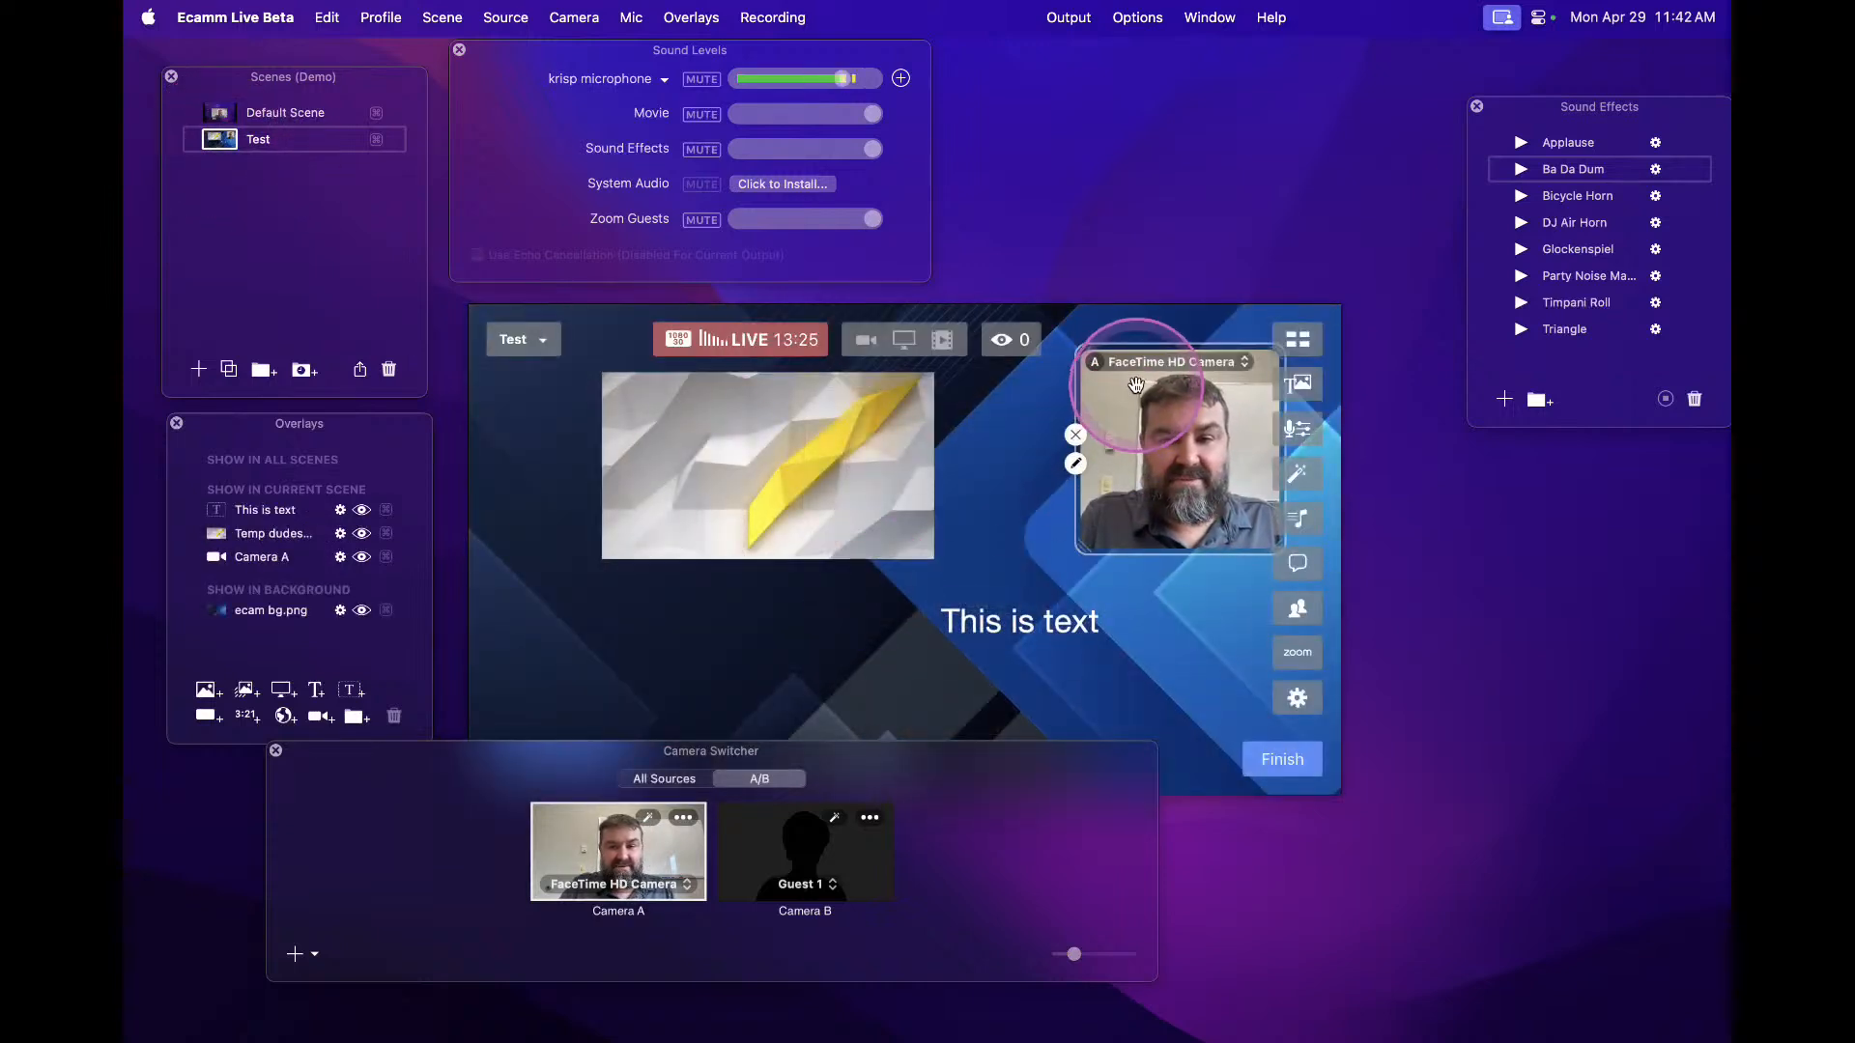
left_click(1075, 463)
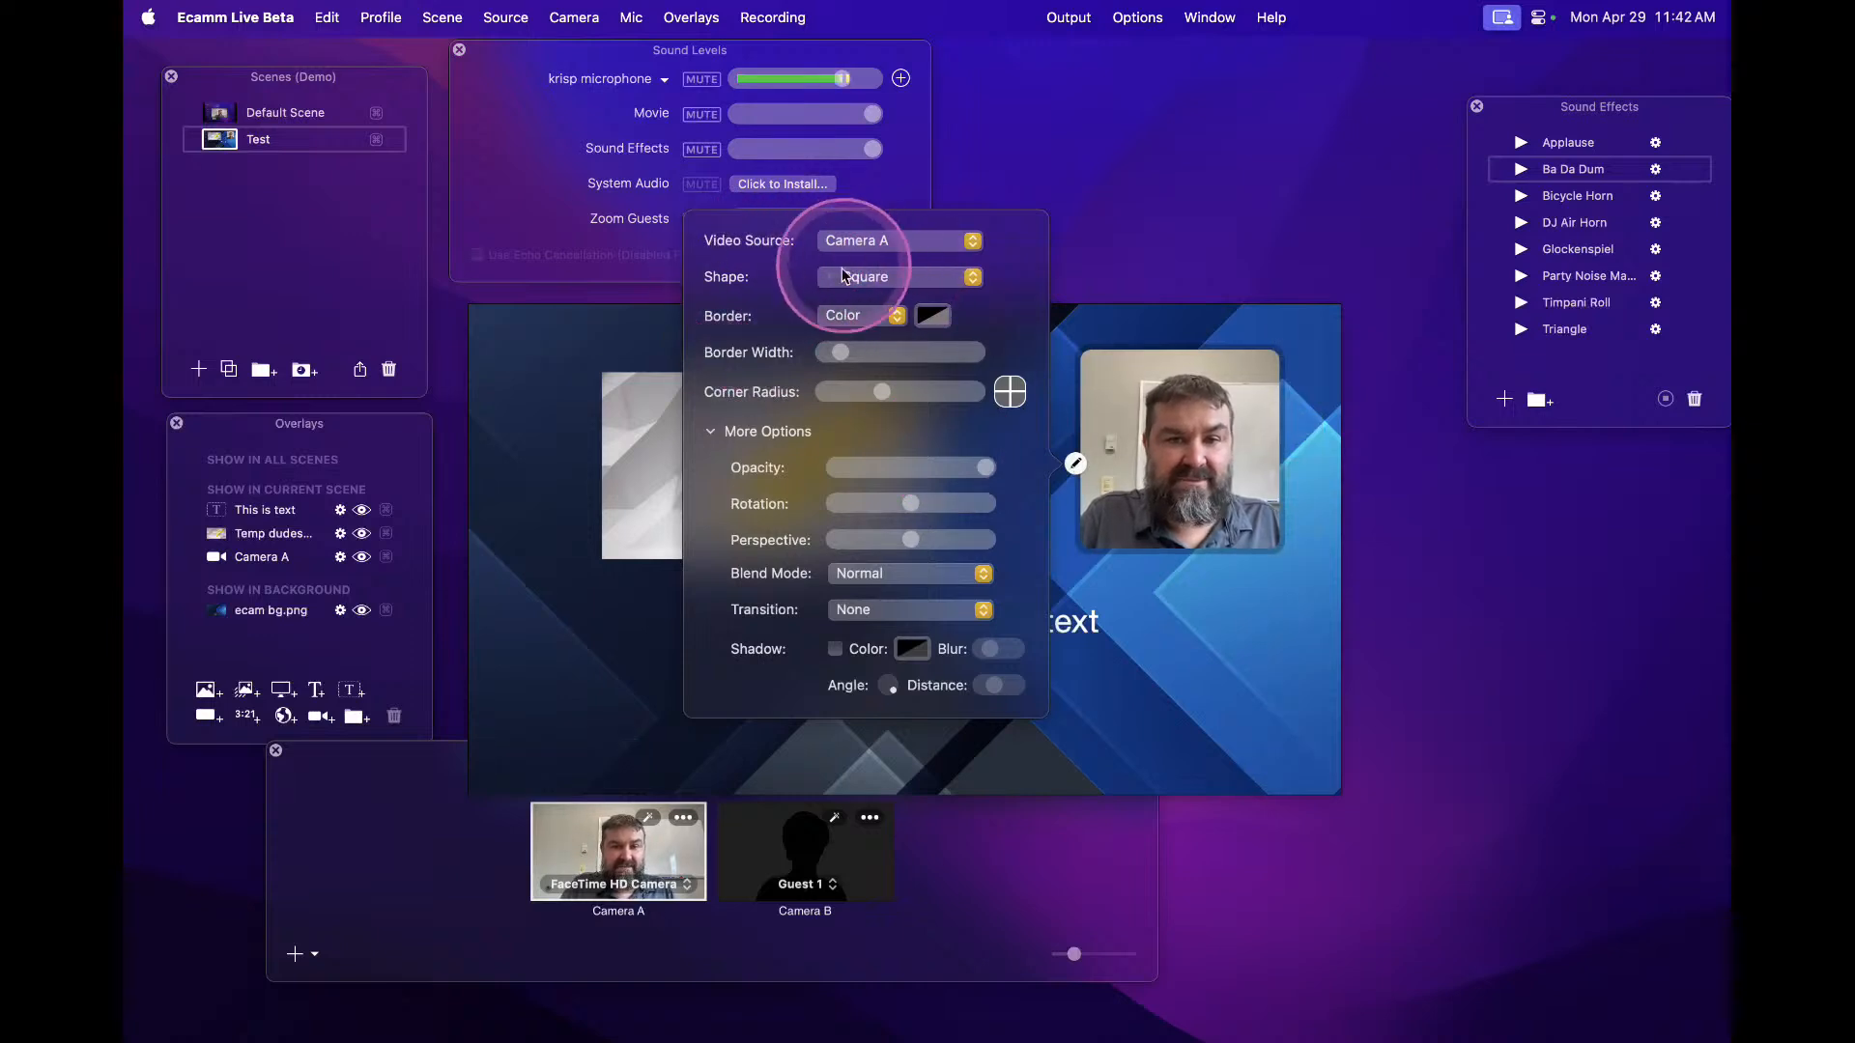
left_click(580, 726)
Assign Guest 1 to Camera A in the Camera Switcher
left_click(614, 885)
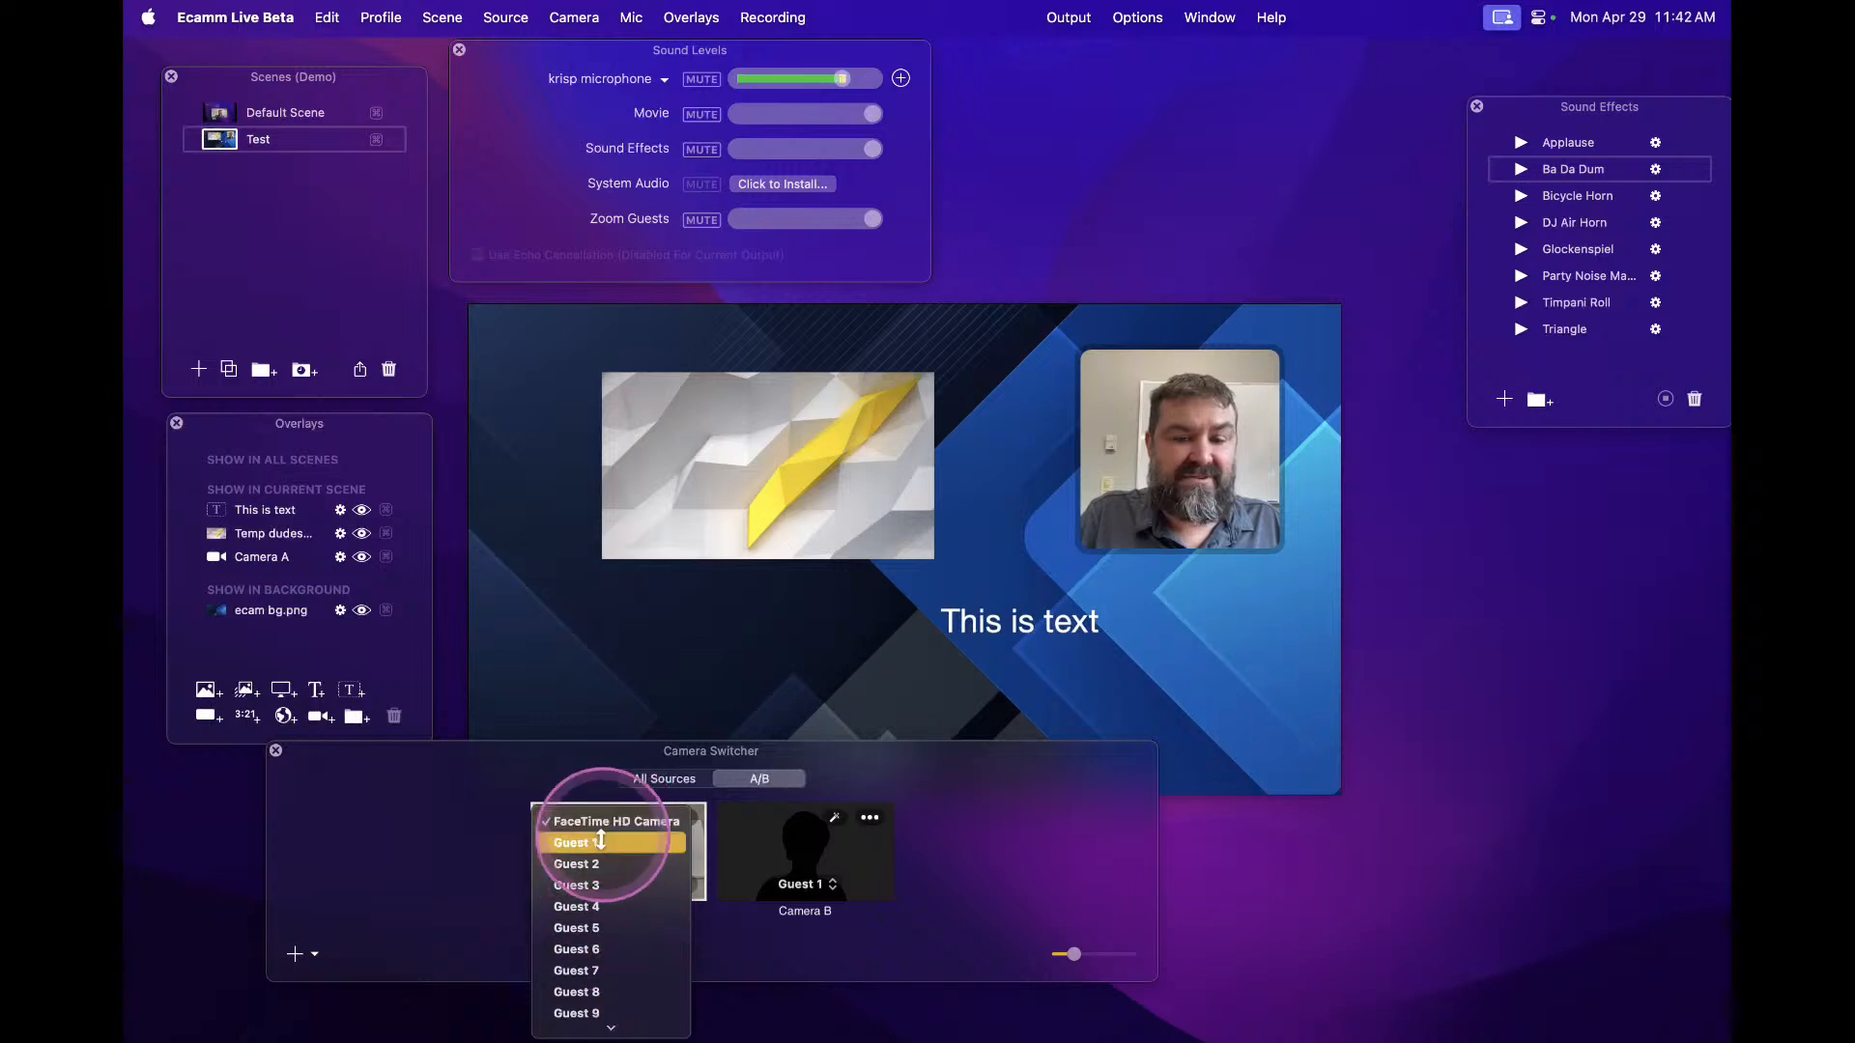
left_click(596, 844)
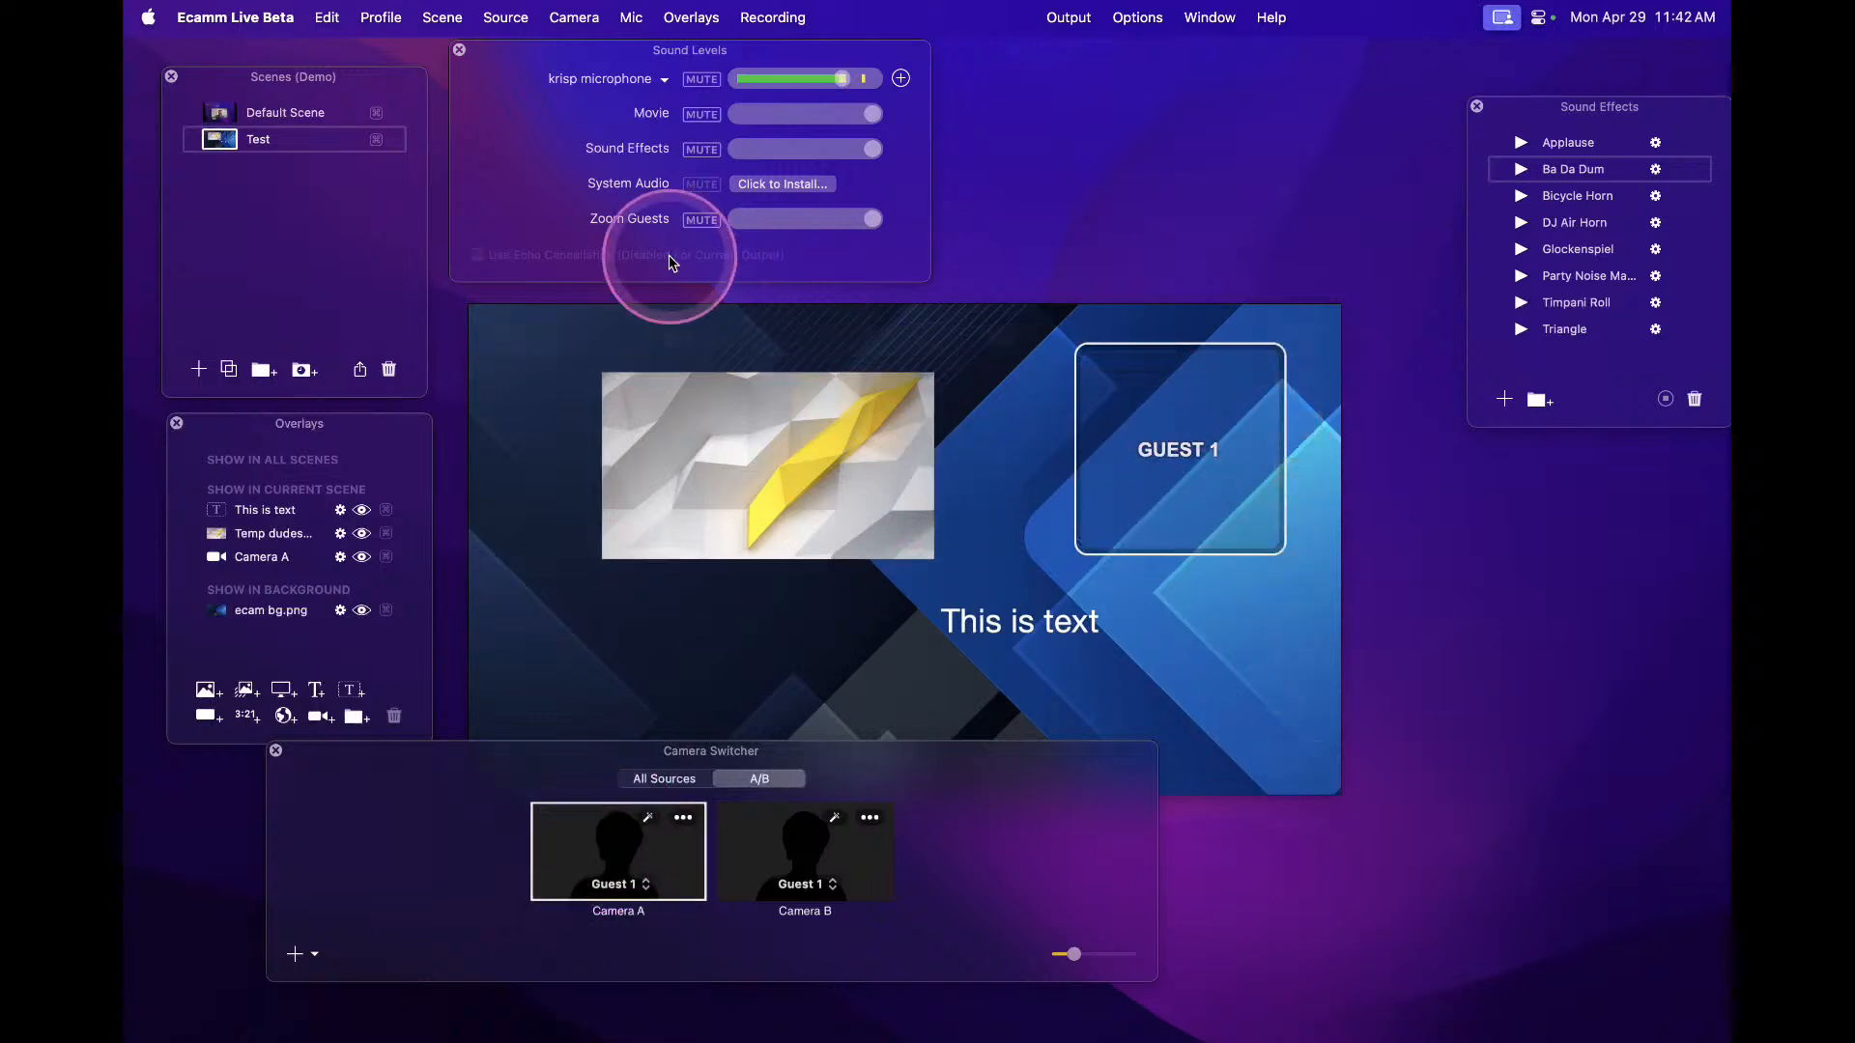
Switch to the Default Scene and then back to the Test scene to compare them
left_click(216, 114)
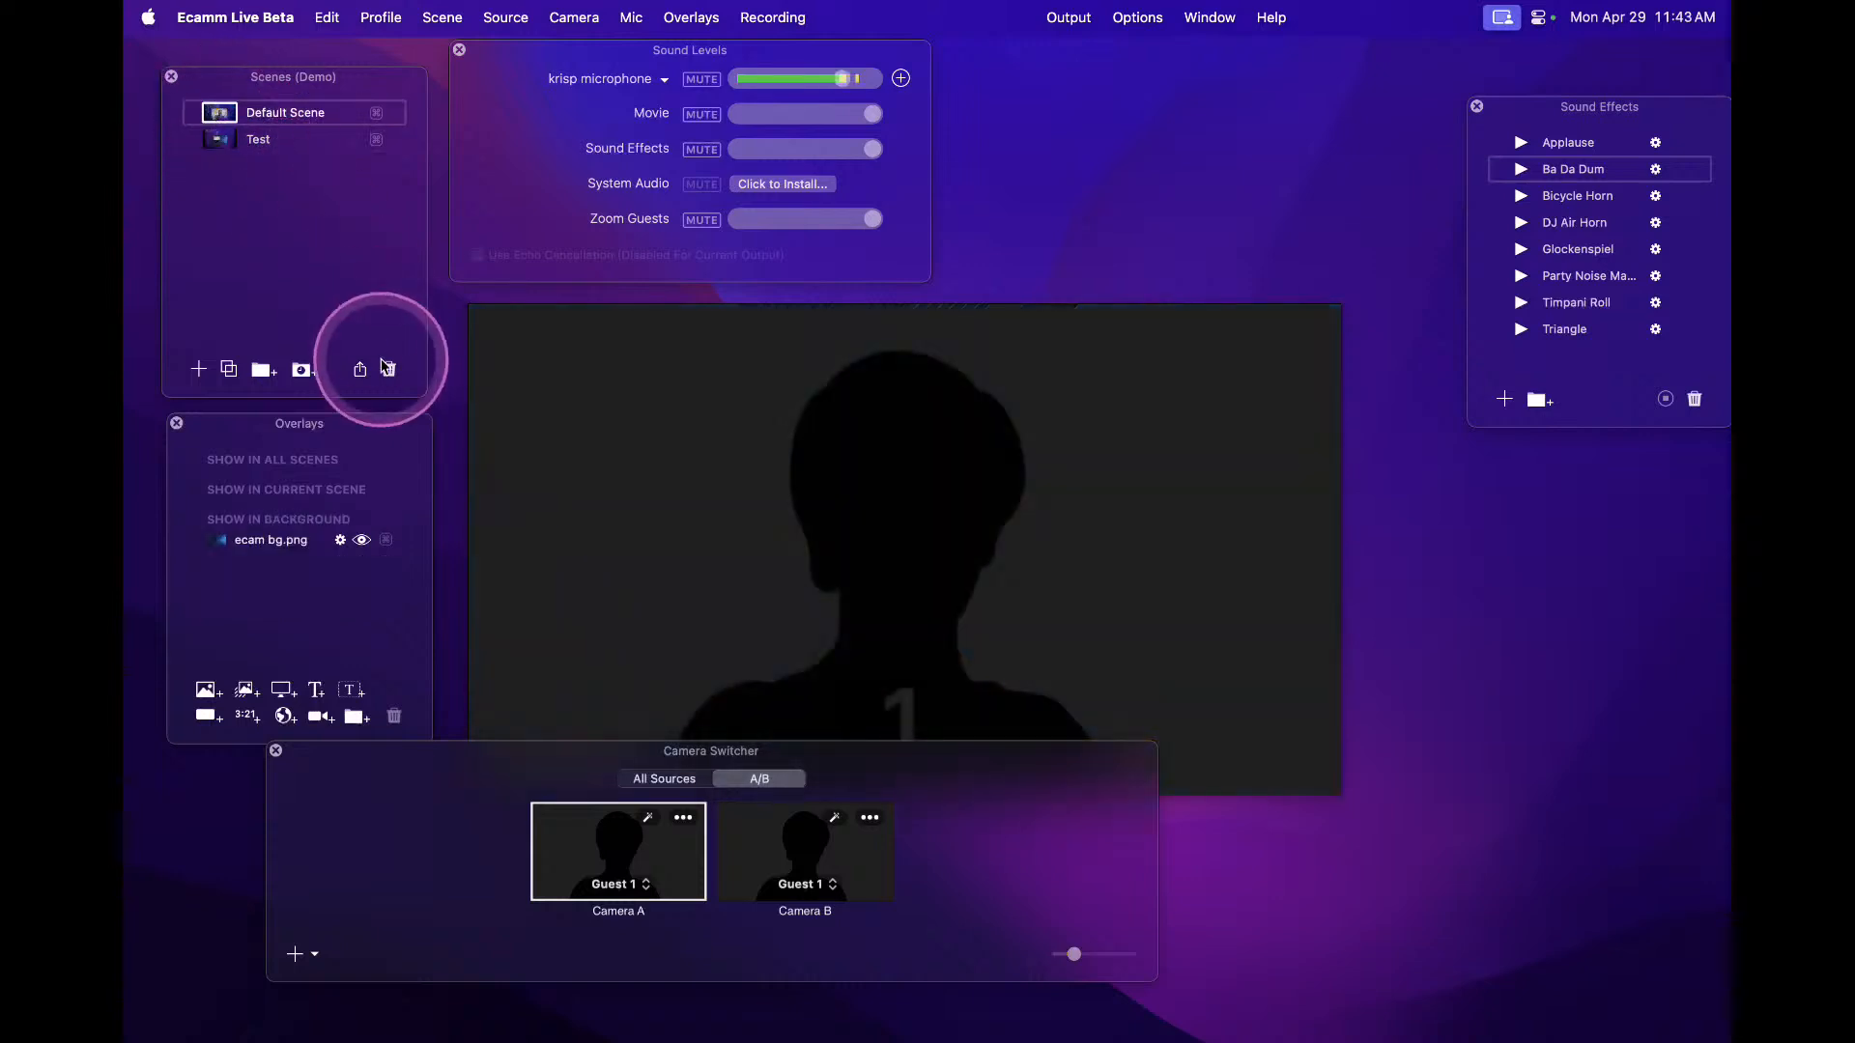
left_click(217, 140)
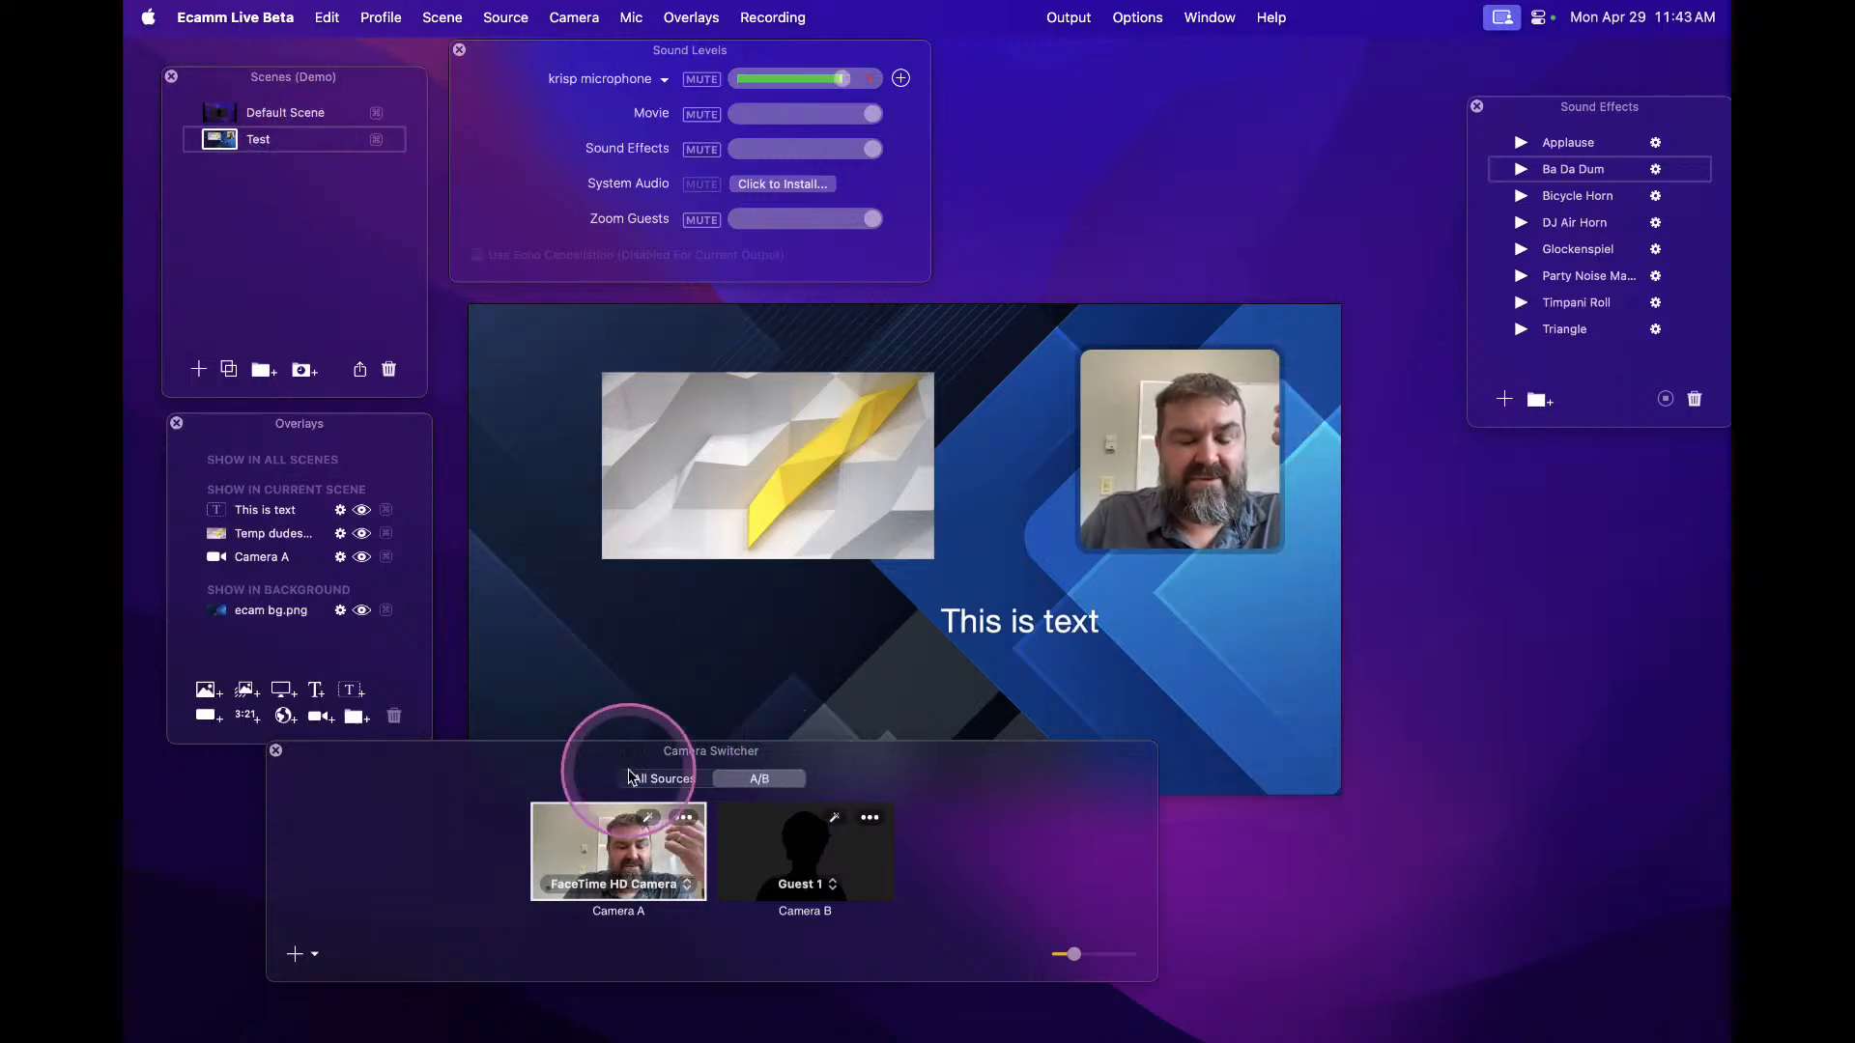
Open the Interview panel from the live preview's side controls and move it near the Sound Effects window
left_click(743, 512)
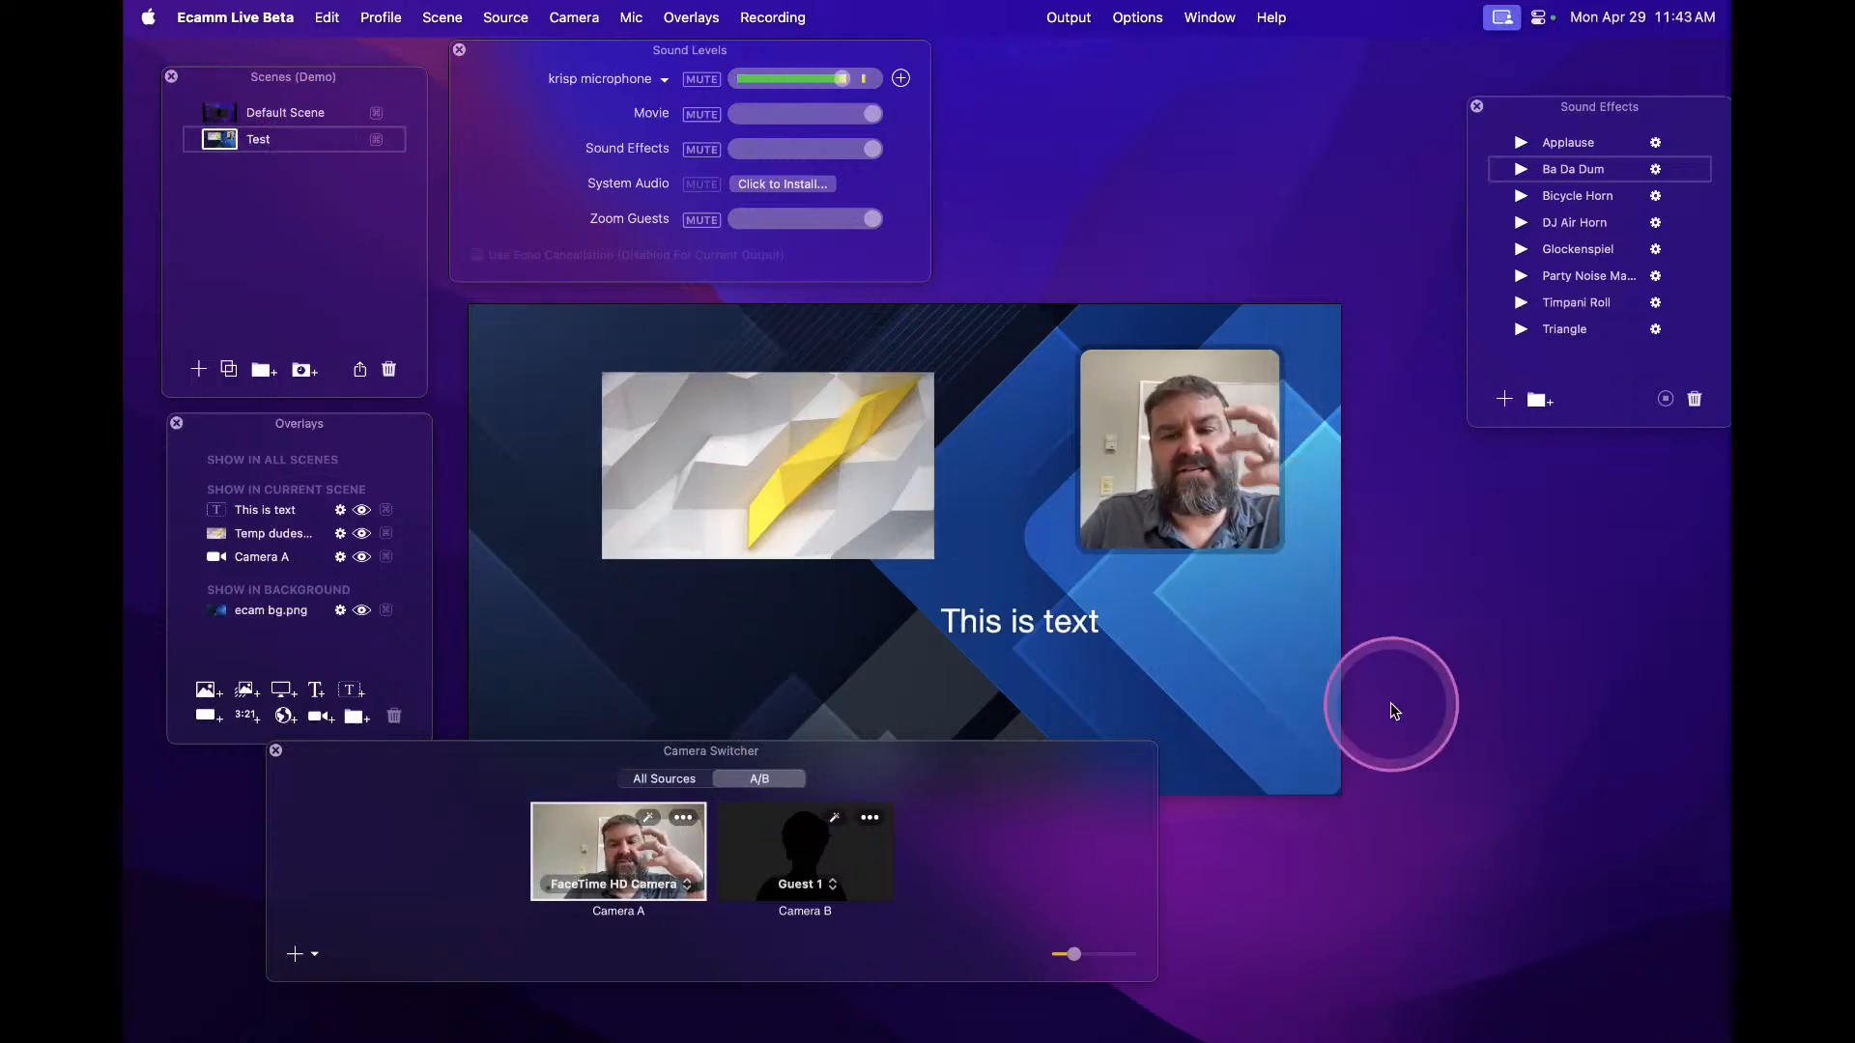
mouse_move(1266, 653)
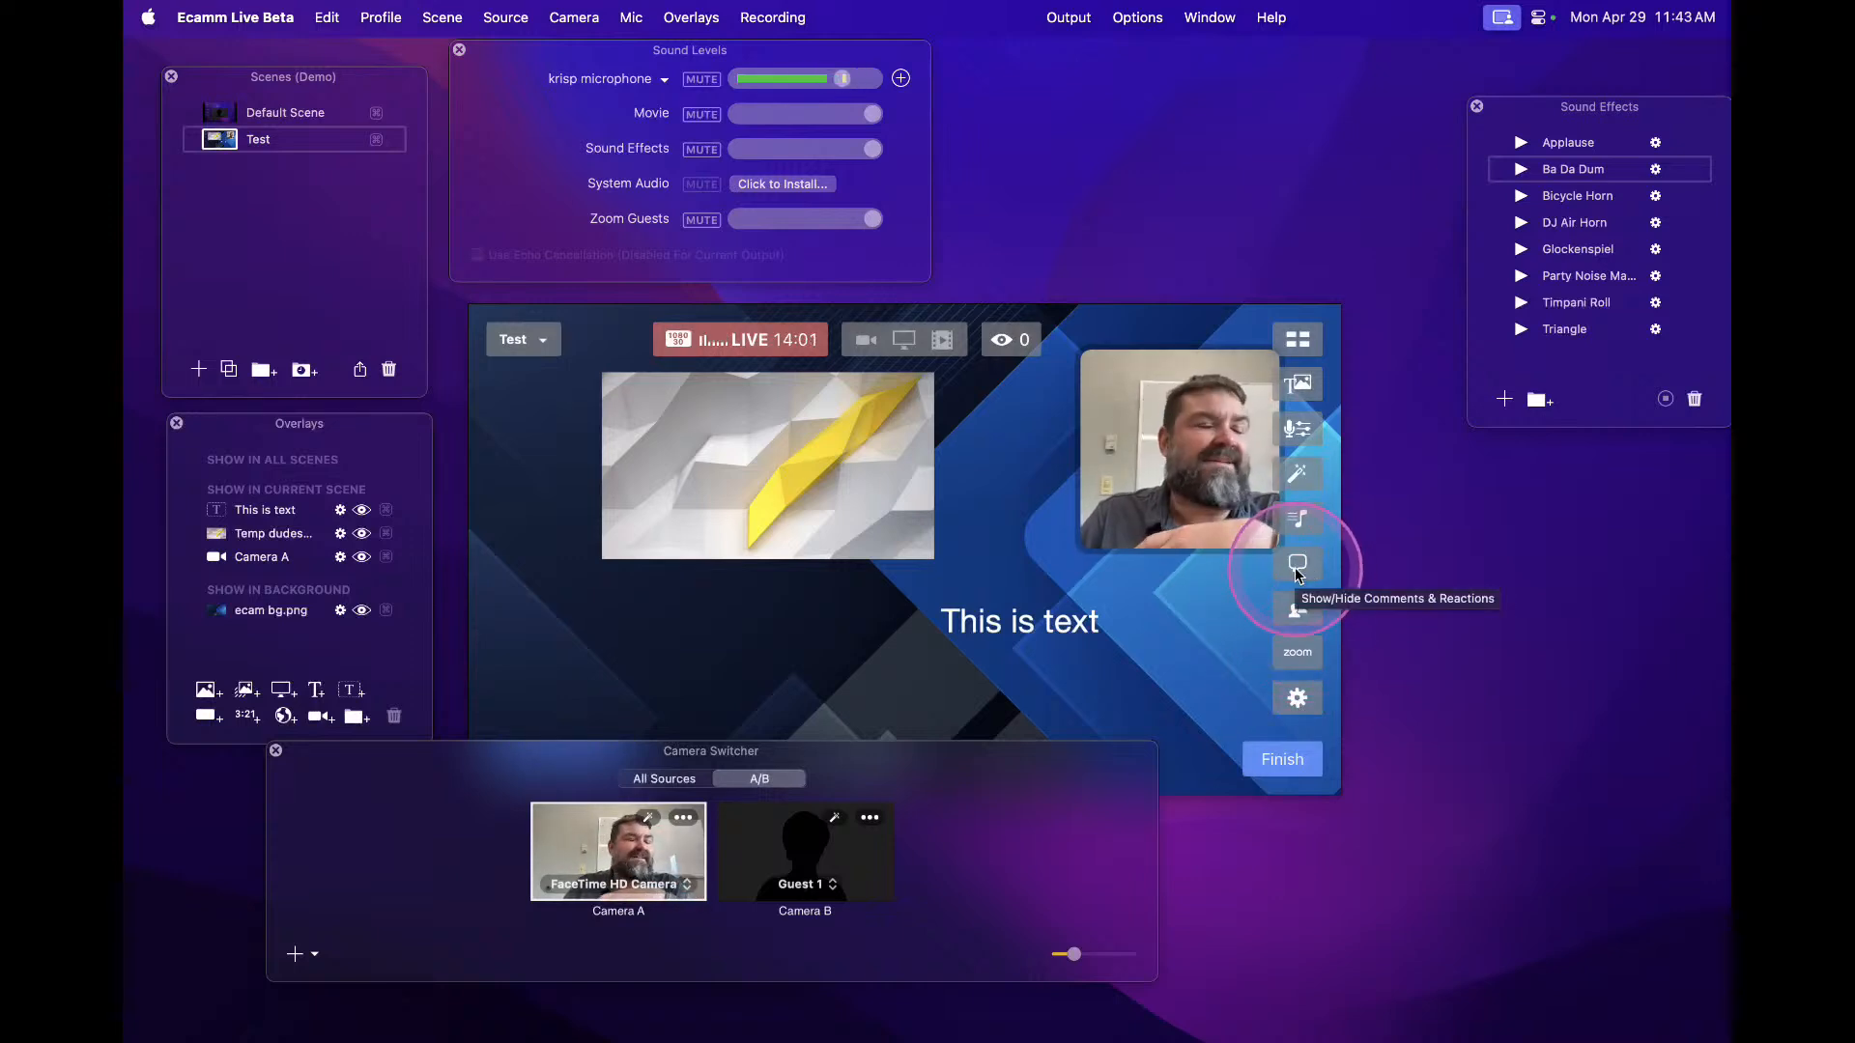
mouse_move(1236, 418)
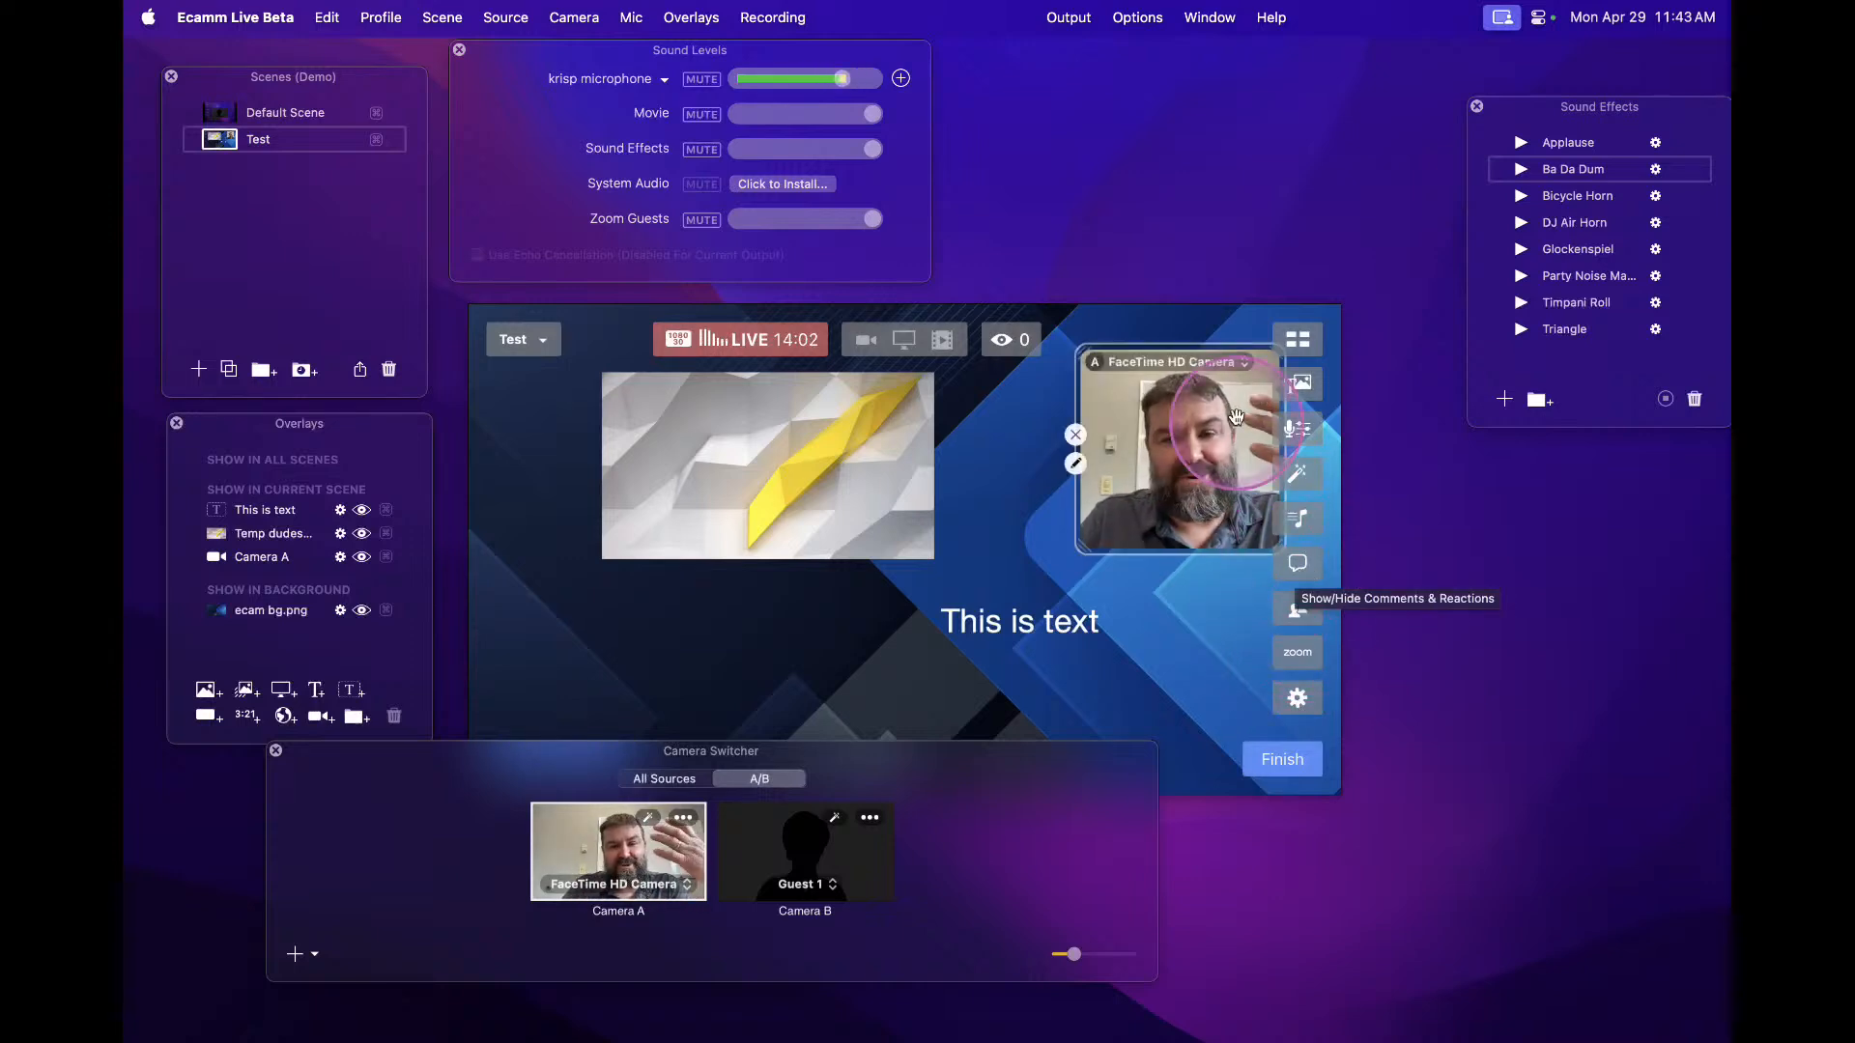
left_click(1296, 609)
mouse_move(1379, 114)
left_mouse_down()
mouse_move(1391, 145)
mouse_move(1379, 14)
mouse_move(1366, 83)
mouse_move(1396, 126)
left_mouse_up()
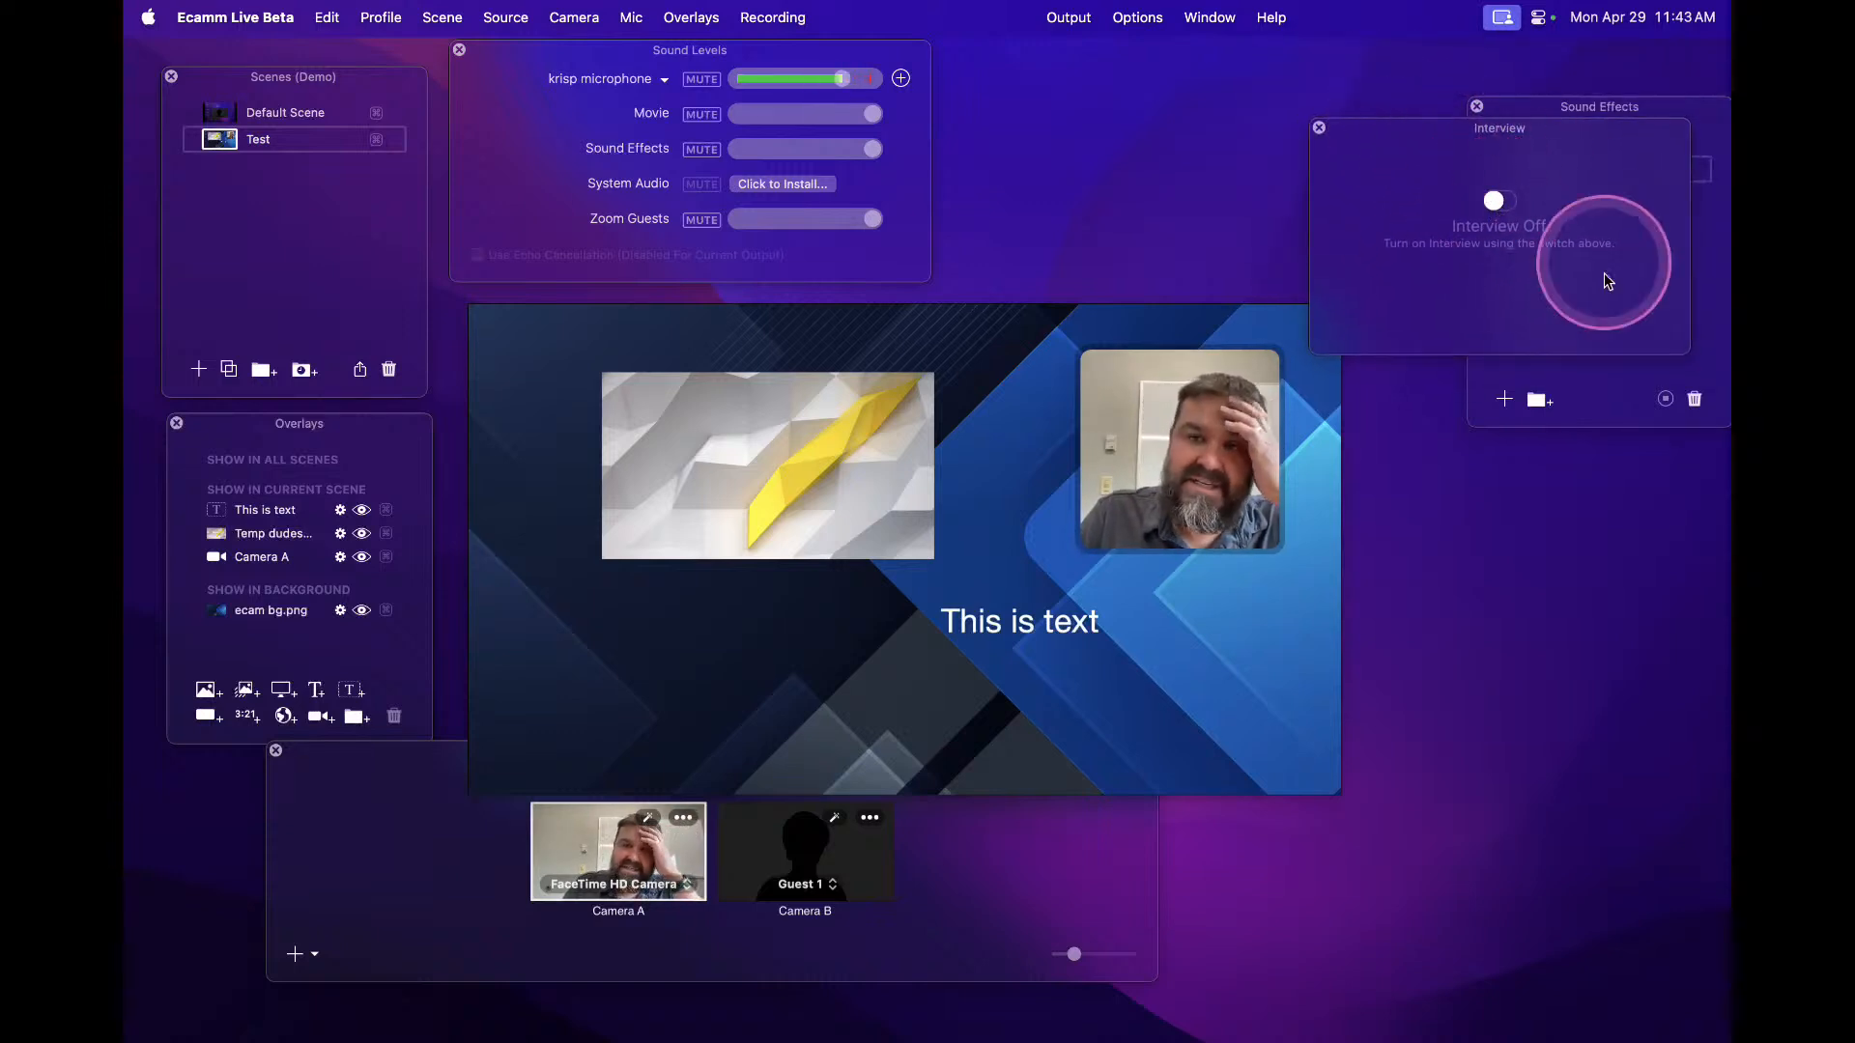